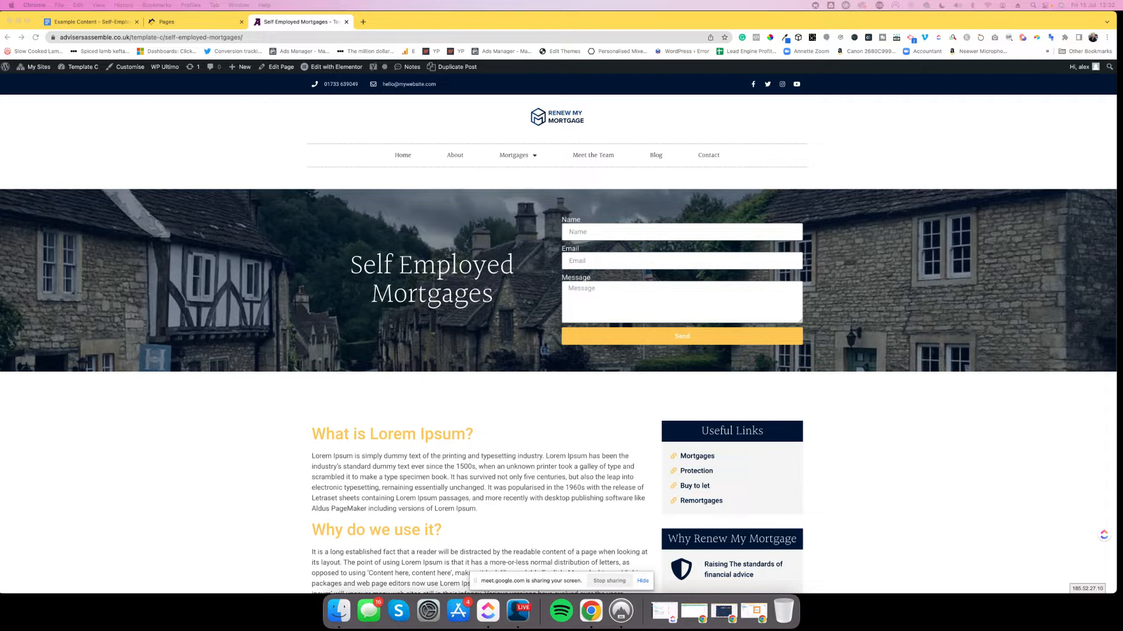
# - Open the Master Sitemap Alex spreadsheet and locate the /self-employed-mortgage/ entry under /specialist-mortgages/
pyautogui.click(99, 22)
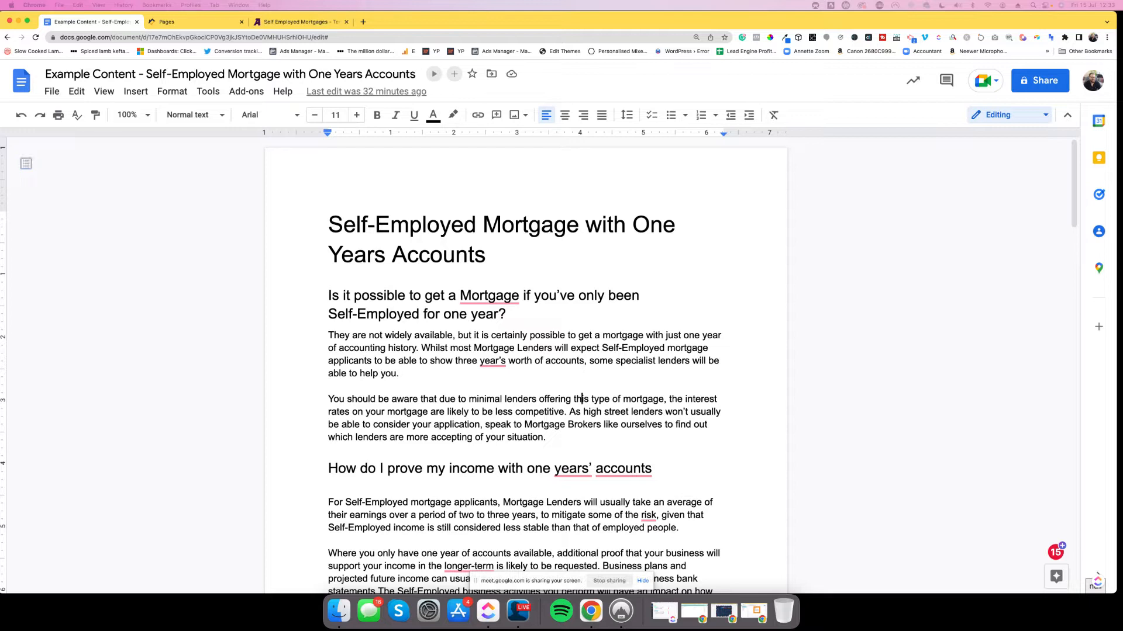
pyautogui.moveTo(782, 3); pyautogui.dragTo(189, 33)
pyautogui.scroll(-9, 244, 409)
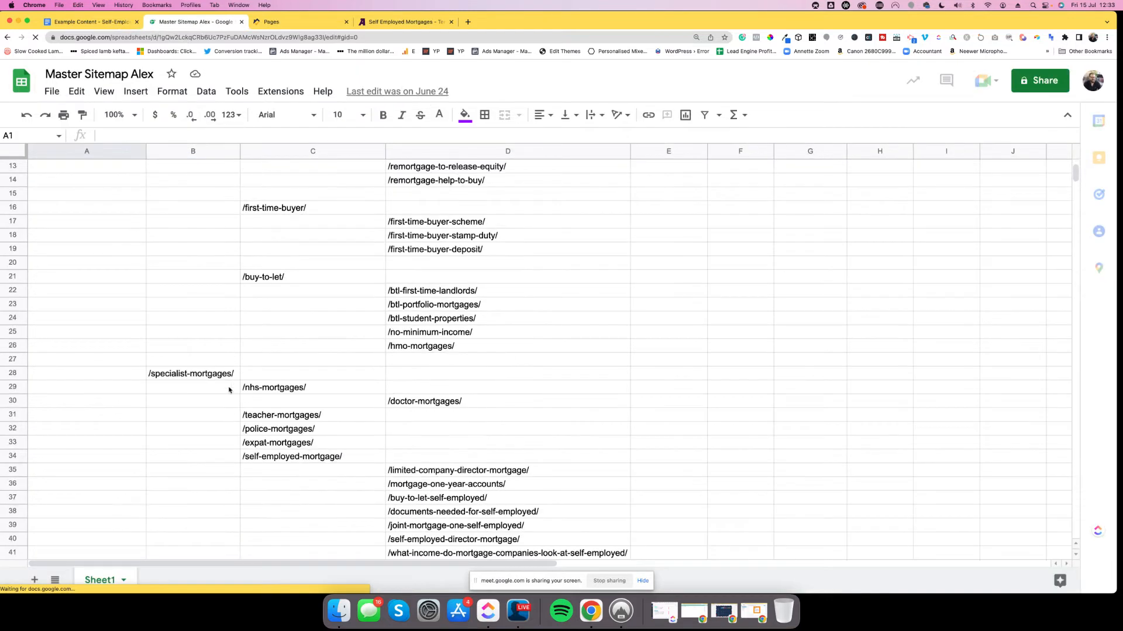
pyautogui.scroll(-9, 228, 390)
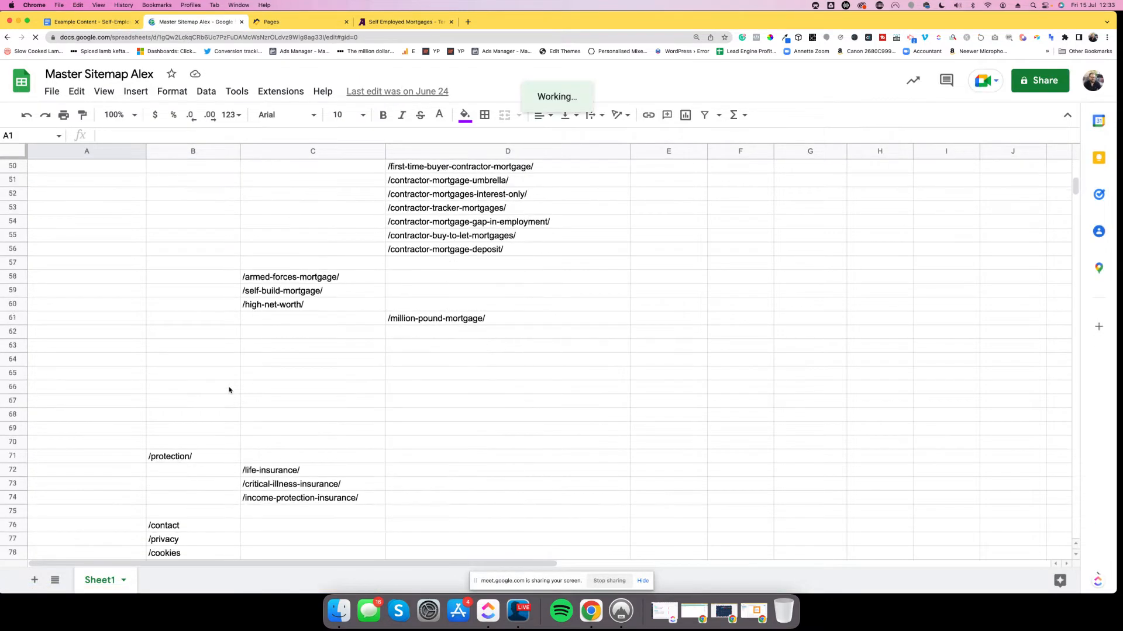
pyautogui.scroll(6, 228, 390)
pyautogui.scroll(3, 229, 390)
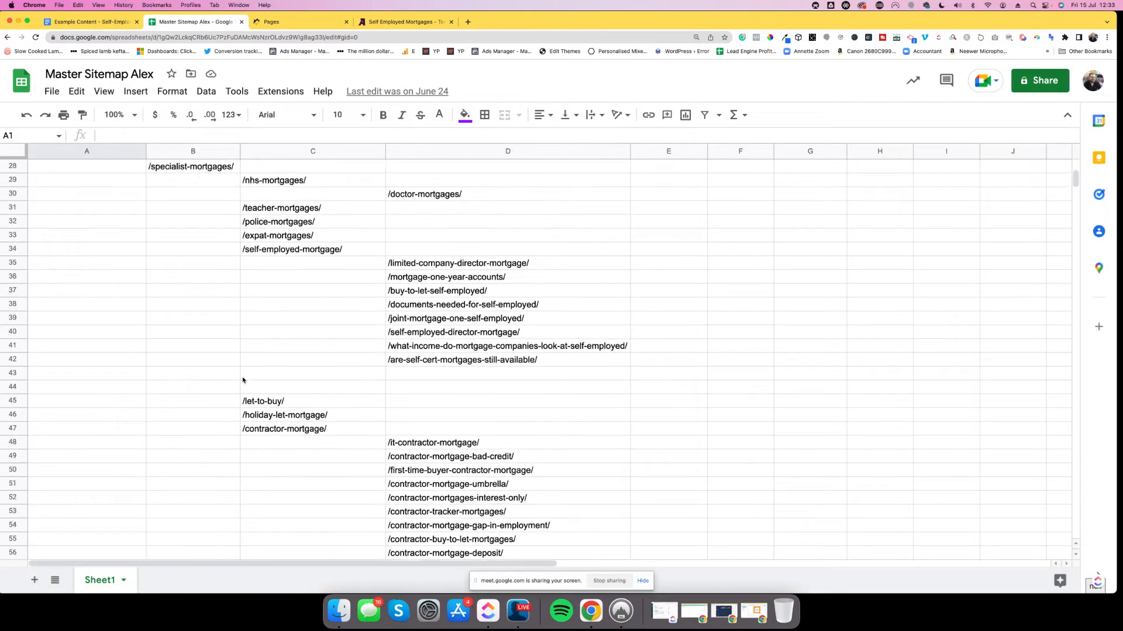
pyautogui.click(255, 249)
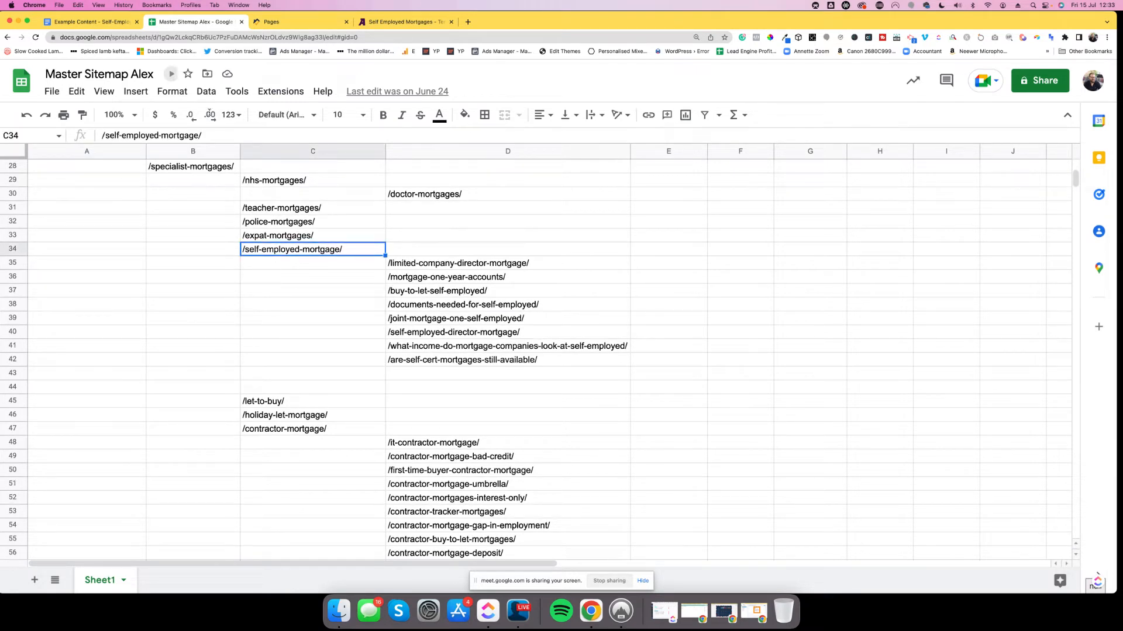
# - Compare the example article with the sitemap's /mortgage-one-year-accounts/ entry and its parent /self-employed-mortgage/
pyautogui.click(97, 23)
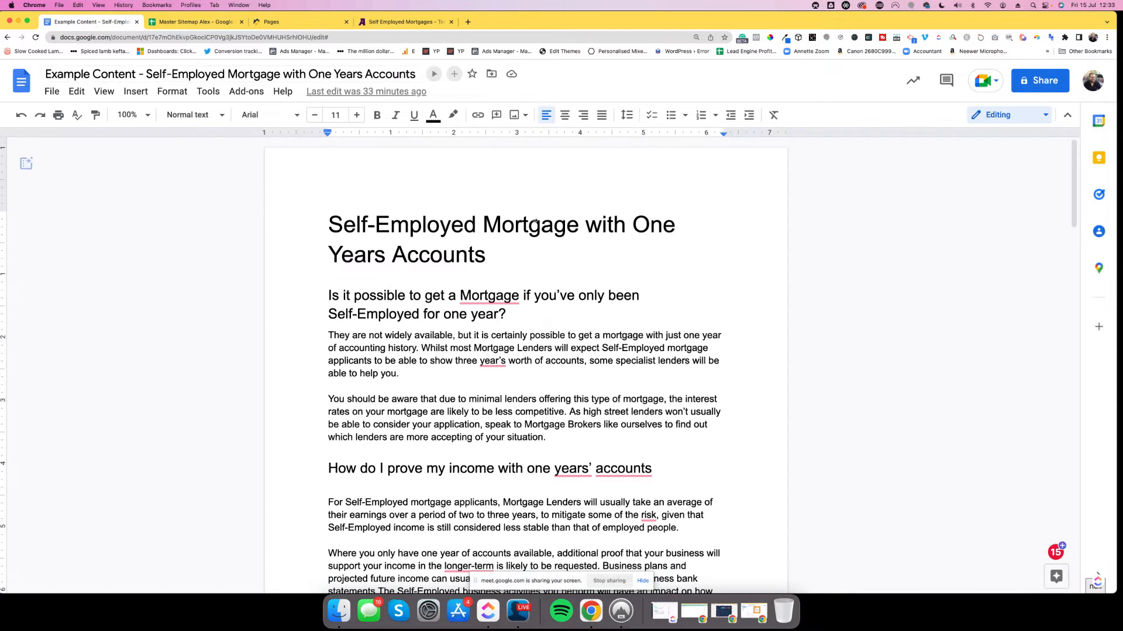
pyautogui.click(209, 24)
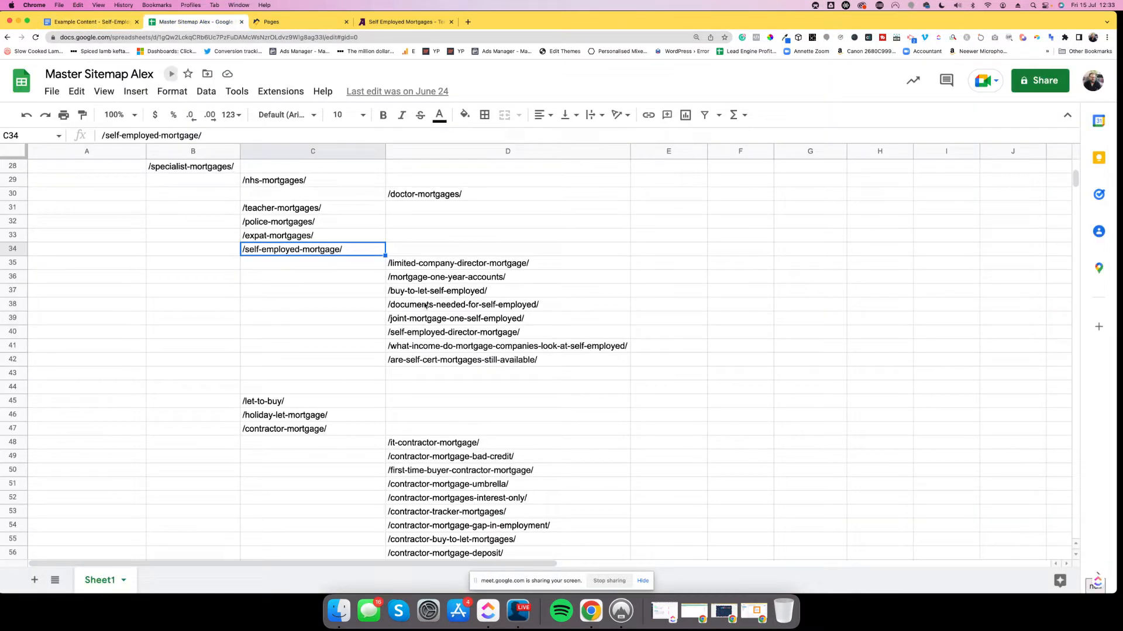
pyautogui.click(419, 279)
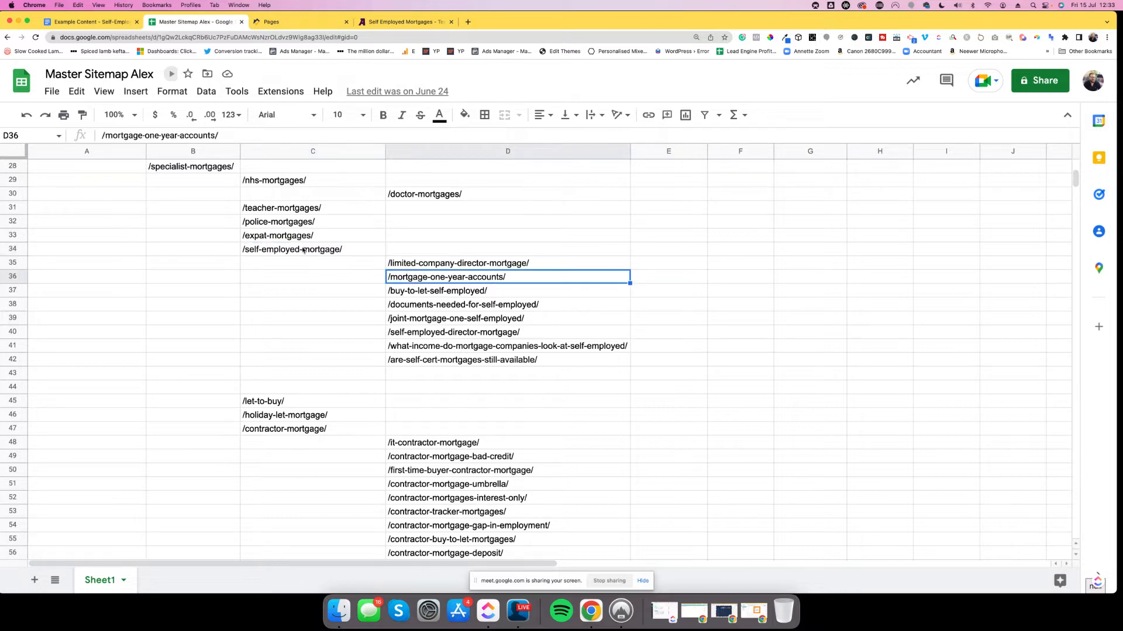
pyautogui.click(331, 250)
# - Delete the /specialist-mortgages/ entry and move the /self-employed-mortgage/ block C34:D42 one column to the left, starting at B34
pyautogui.click(209, 171)
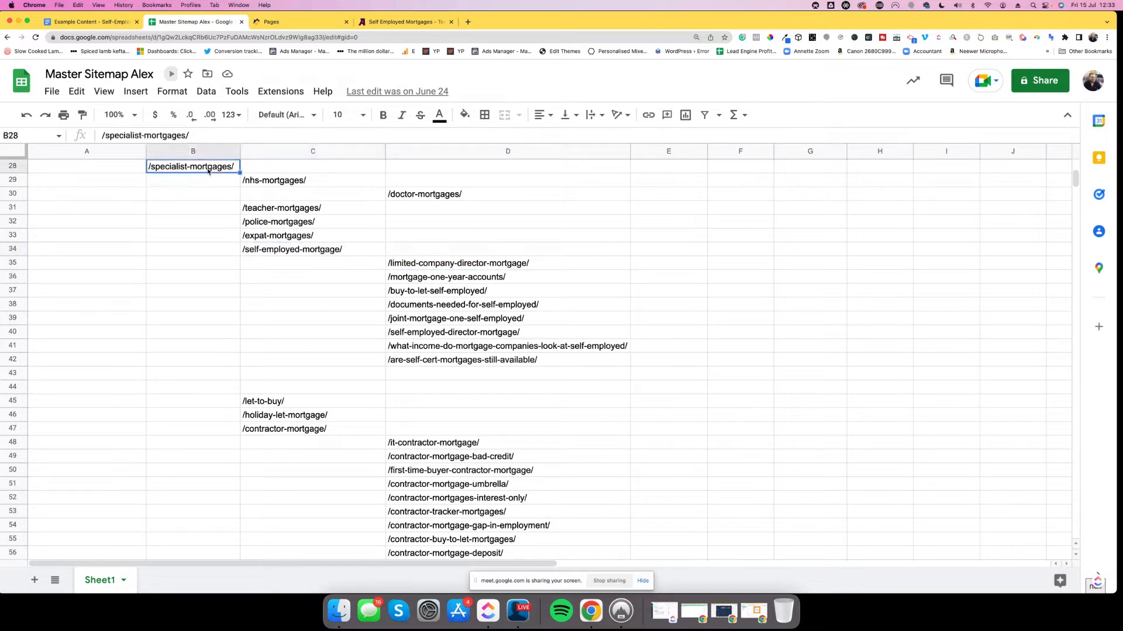
pyautogui.press('Delete')
pyautogui.moveTo(282, 251); pyautogui.dragTo(461, 360)
pyautogui.press('super+x')
pyautogui.click(211, 253)
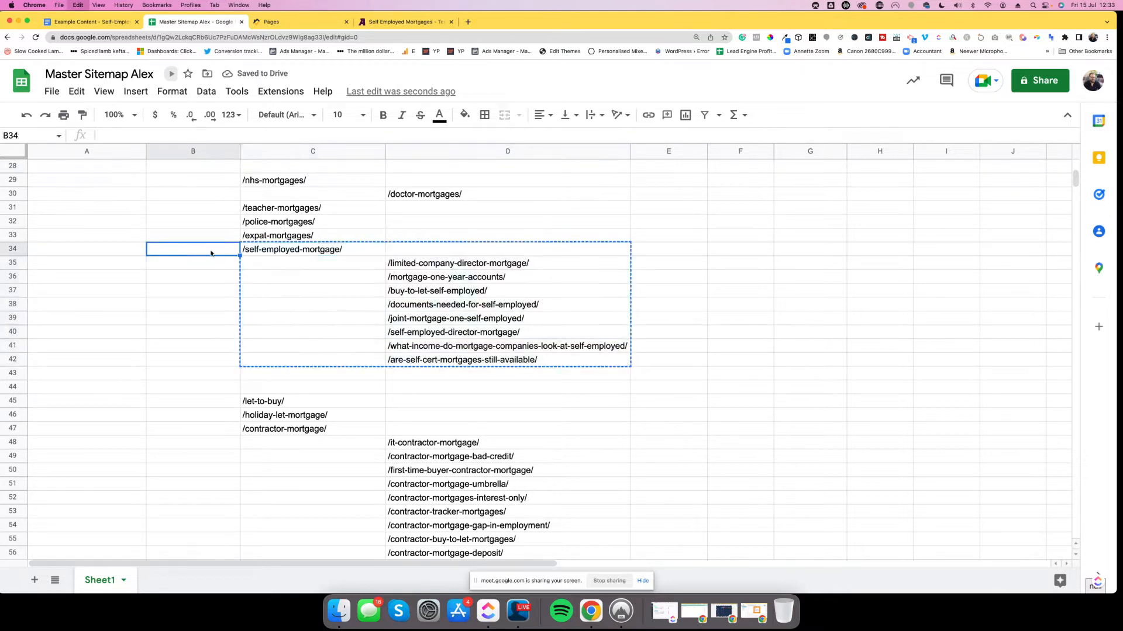
pyautogui.press('super+v')
# - Examine the sitemap's hierarchy across Path 1 to Path 4, from Home to the self-employed and contractor mortgage pages
pyautogui.scroll(5, 214, 252)
pyautogui.hscroll(2, 216, 252)
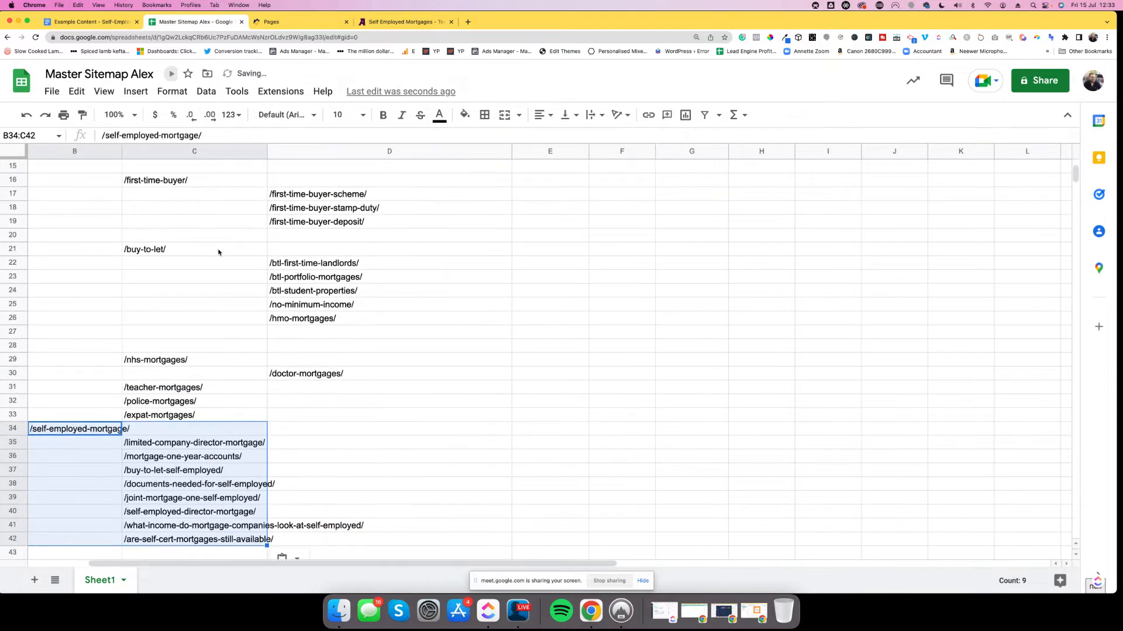
pyautogui.scroll(2, 218, 253)
pyautogui.hscroll(-2, 210, 253)
pyautogui.click(112, 251)
pyautogui.scroll(5, 113, 250)
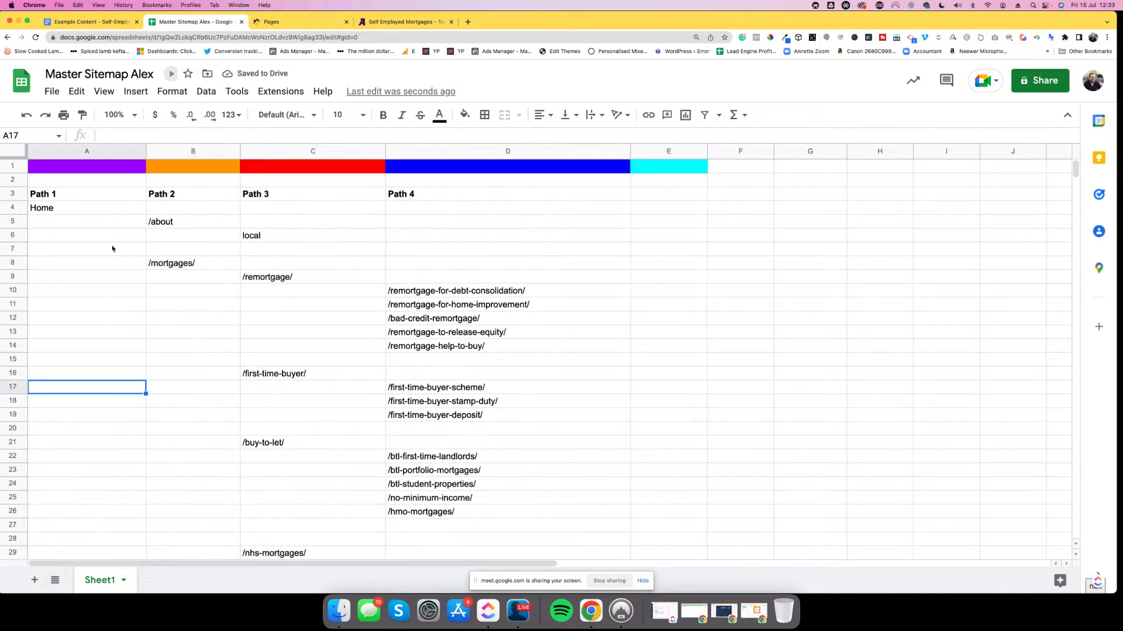
pyautogui.scroll(-10, 230, 327)
pyautogui.scroll(-2, 229, 328)
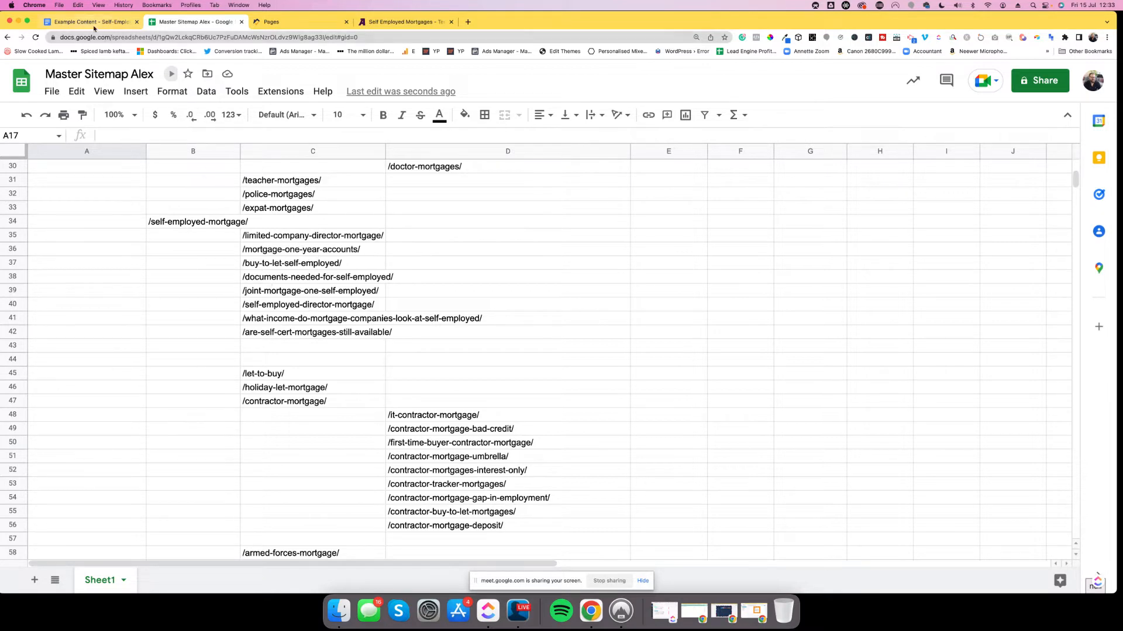
# - Visit the rcfinancial.co.uk website in a new browser tab from its WordPress page list and open the Bad Credit page
pyautogui.hotkey('ctrl', 'shift', 'Tab')
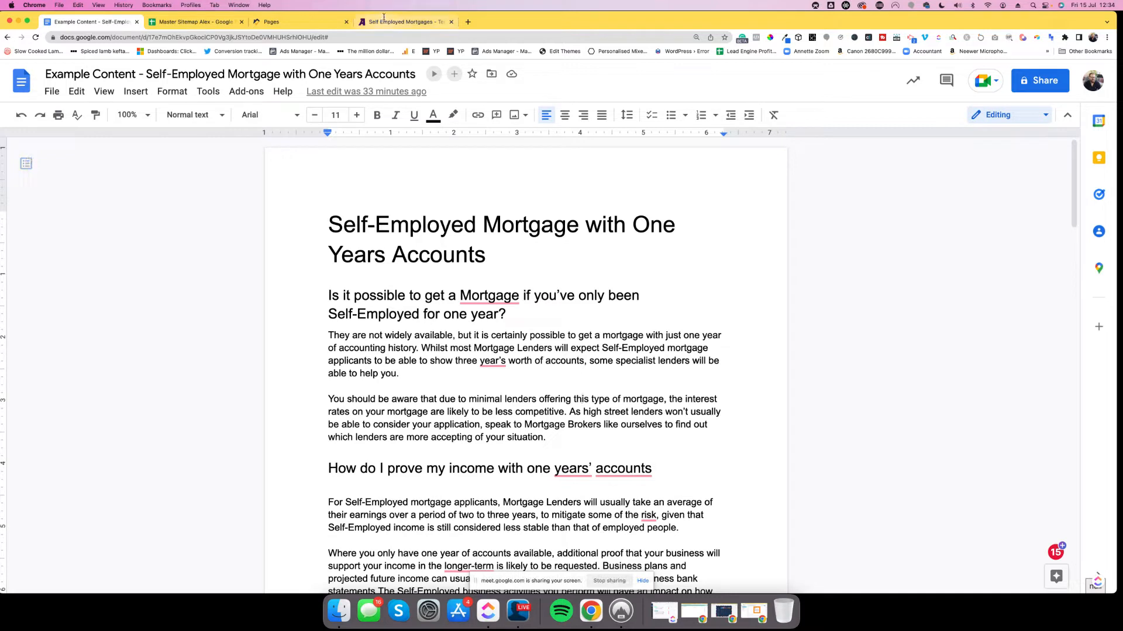
pyautogui.click(283, 22)
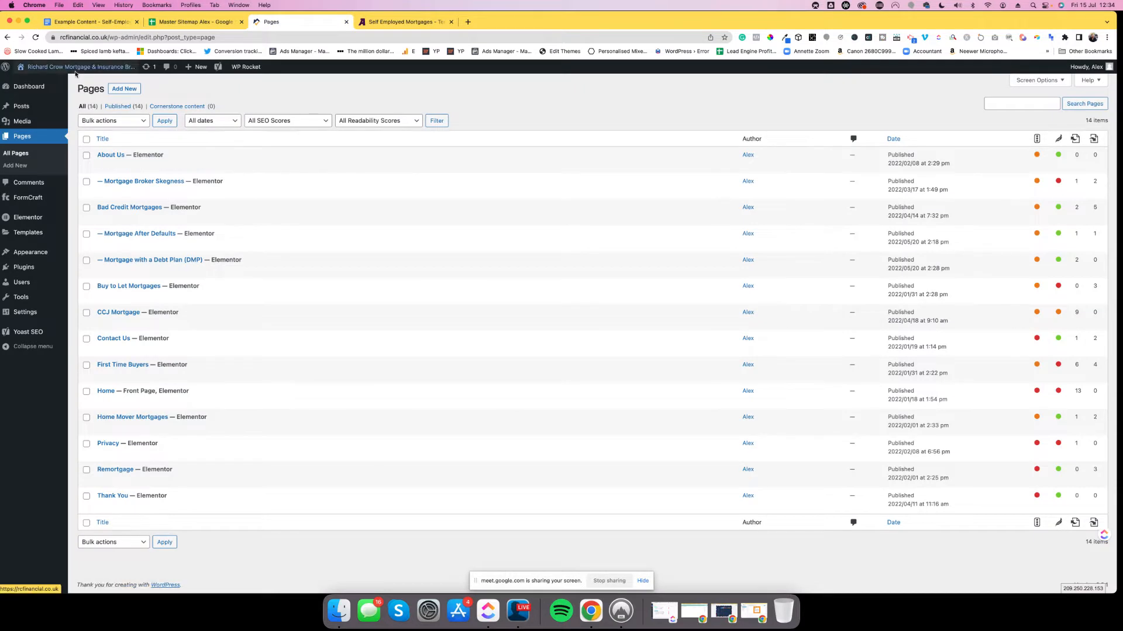
pyautogui.rightClick(53, 80)
pyautogui.click(82, 85)
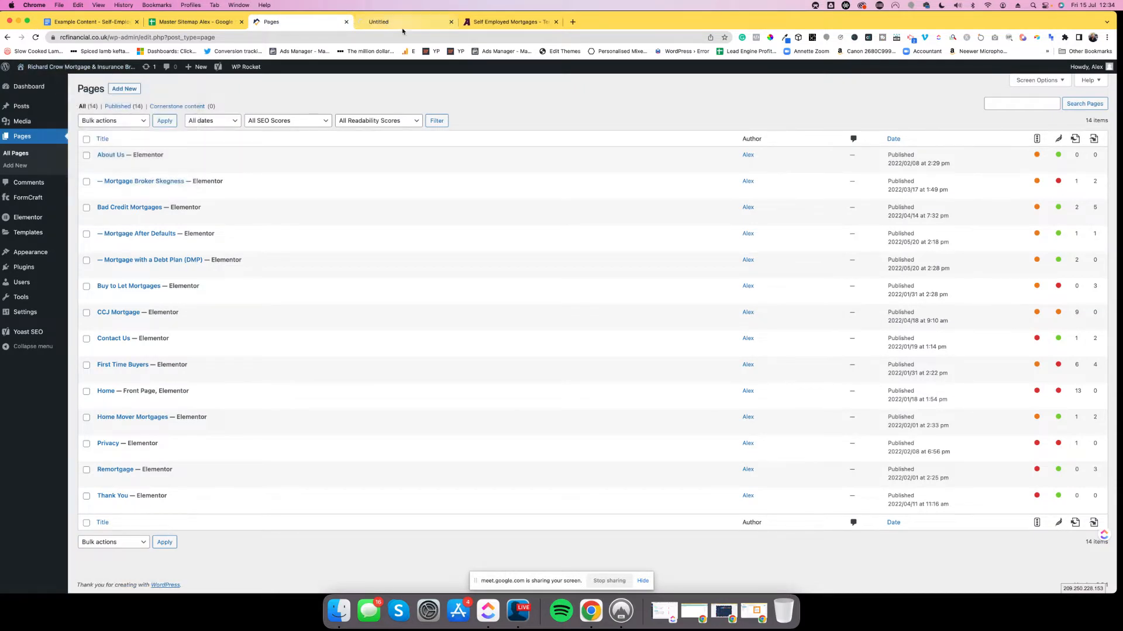
pyautogui.click(412, 22)
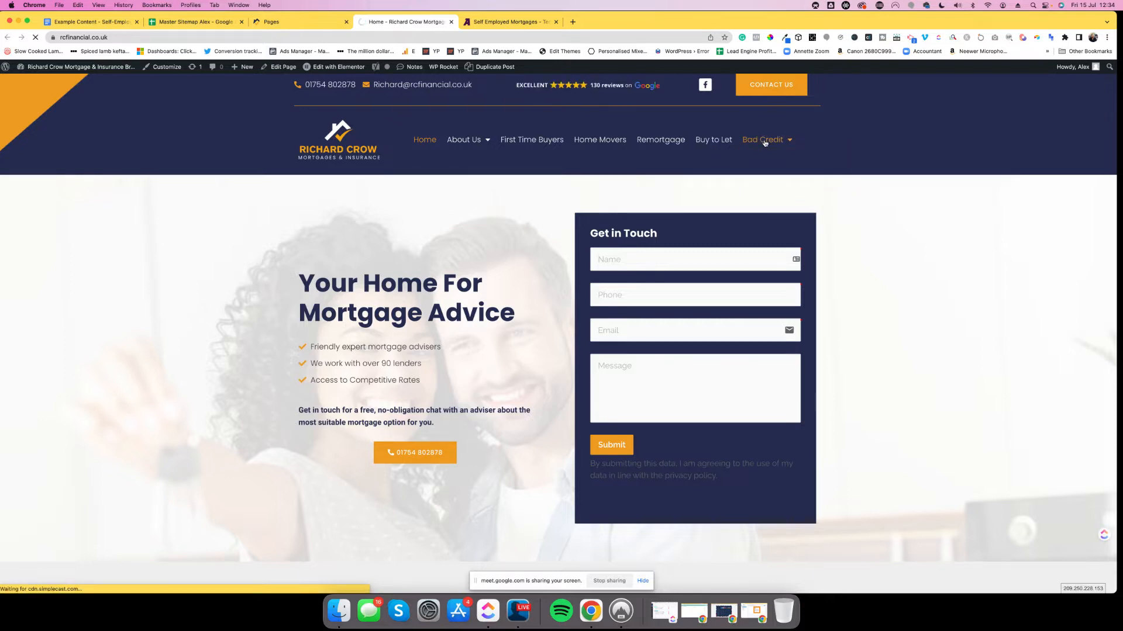
pyautogui.click(765, 141)
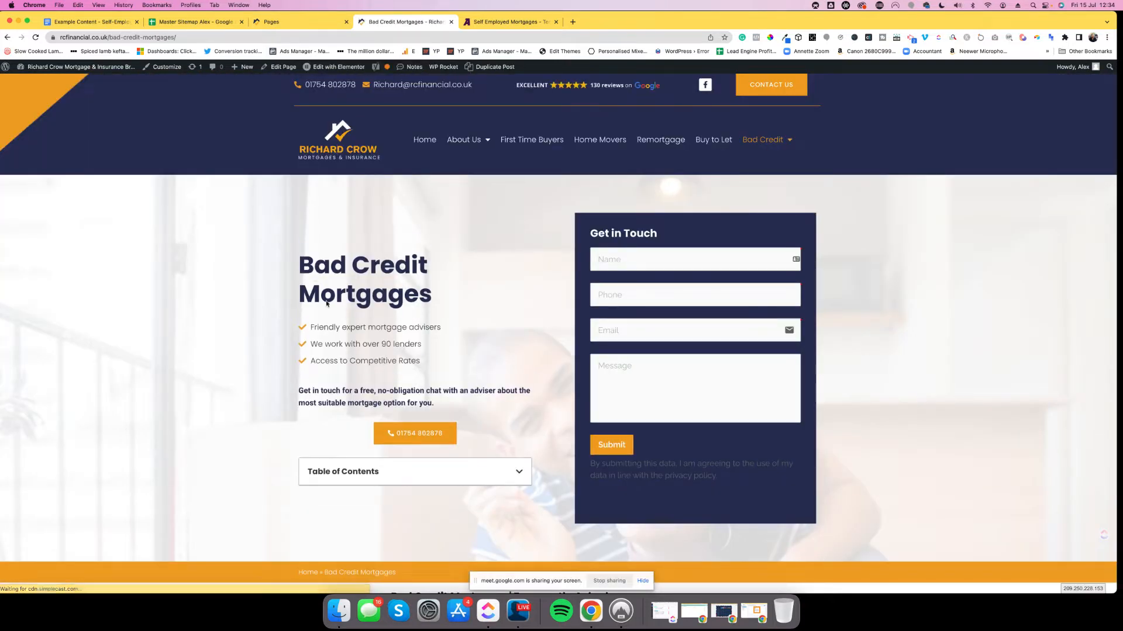
# - Examine the useful links and in-text links on the Bad Credit Mortgages page and follow the "defaults" link in its article
pyautogui.scroll(-5, 791, 263)
pyautogui.scroll(-10, 791, 269)
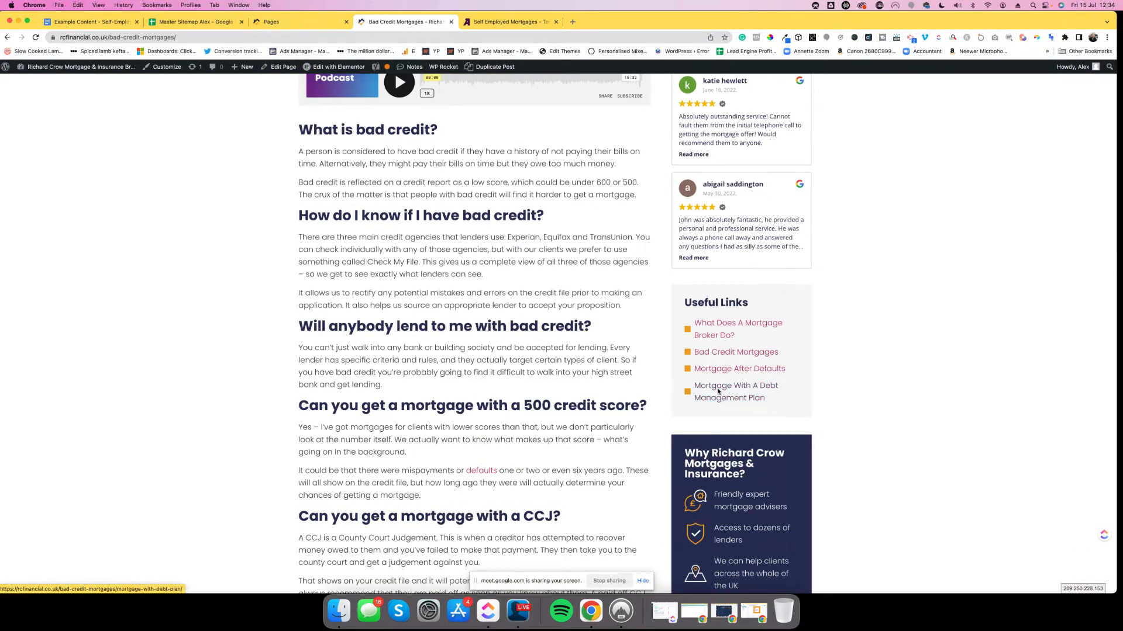
pyautogui.scroll(-1, 434, 241)
pyautogui.scroll(-1, 434, 241)
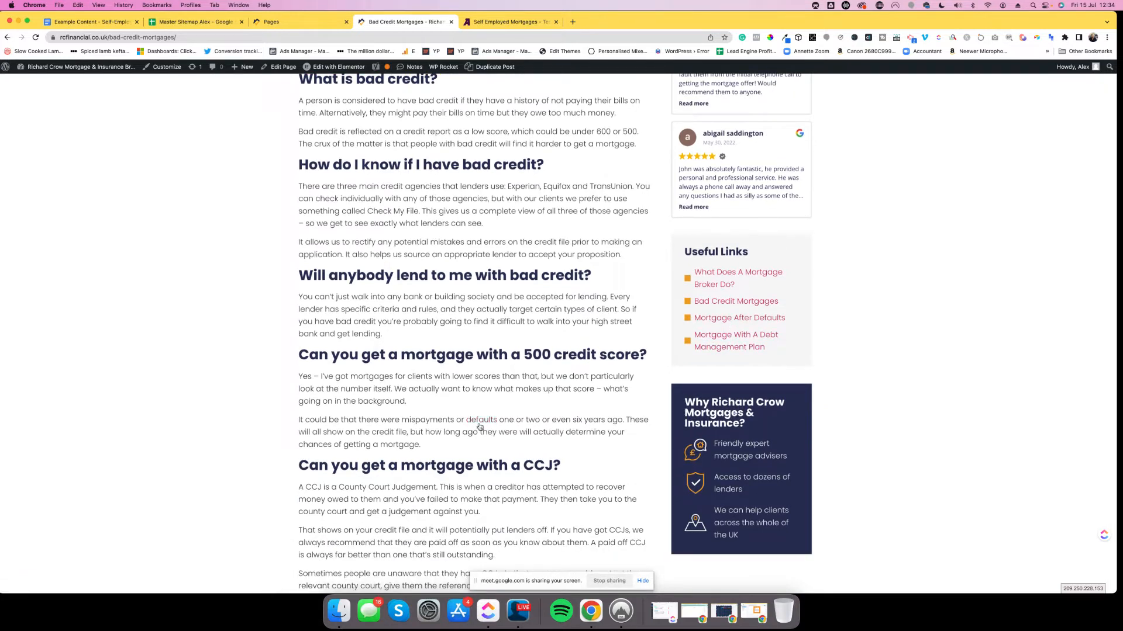
pyautogui.scroll(2, 354, 223)
pyautogui.scroll(4, 354, 223)
pyautogui.scroll(-6, 505, 413)
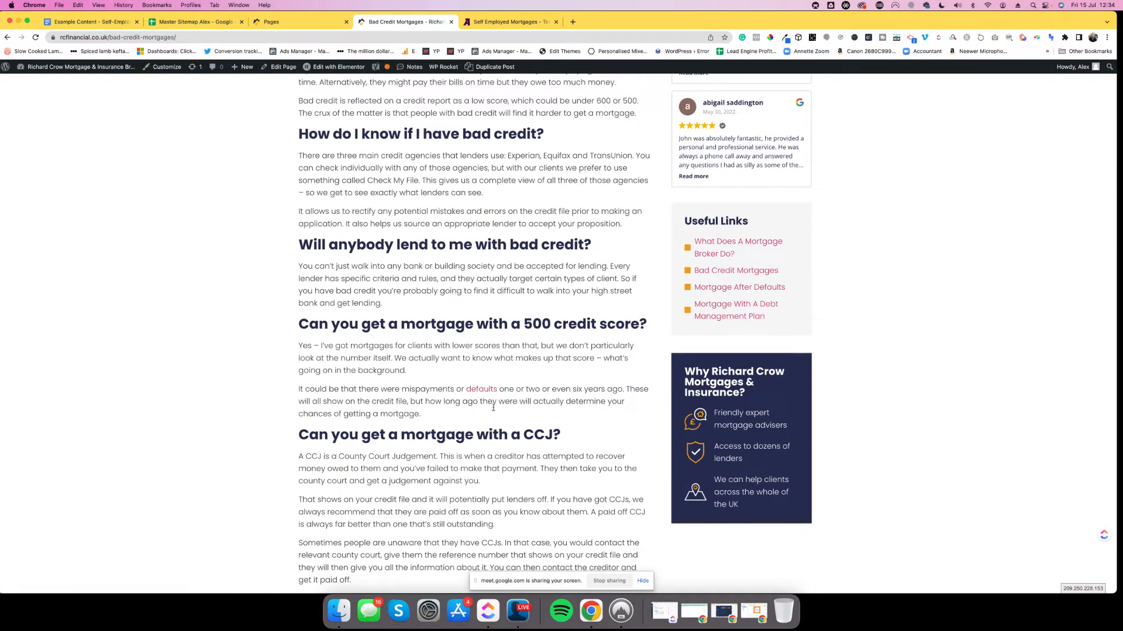
pyautogui.click(477, 389)
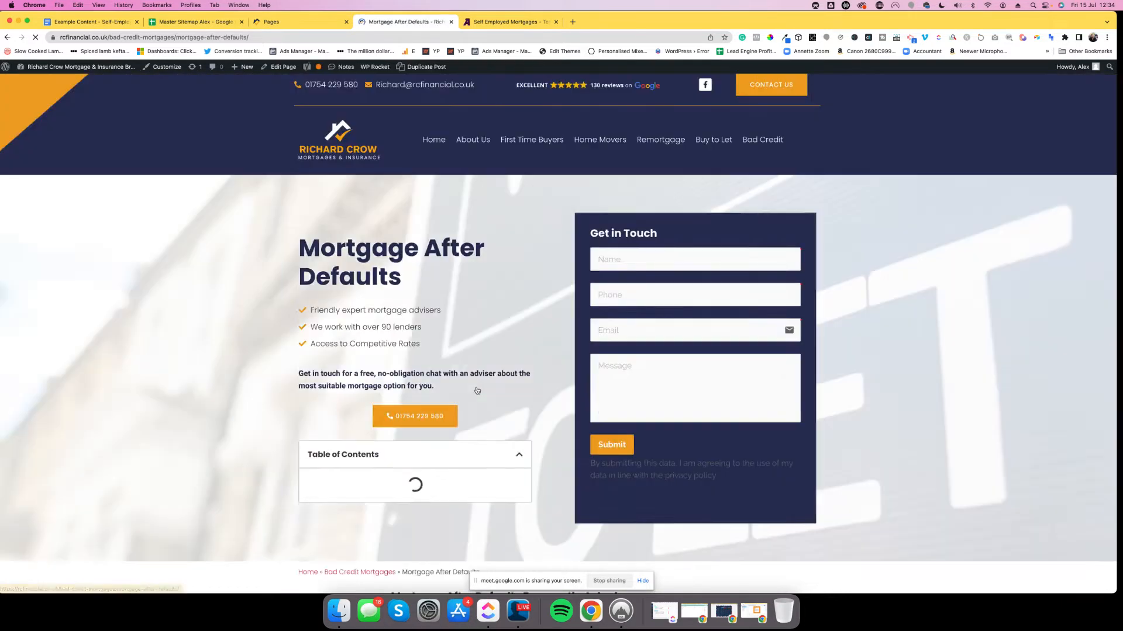
pyautogui.scroll(-8, 476, 390)
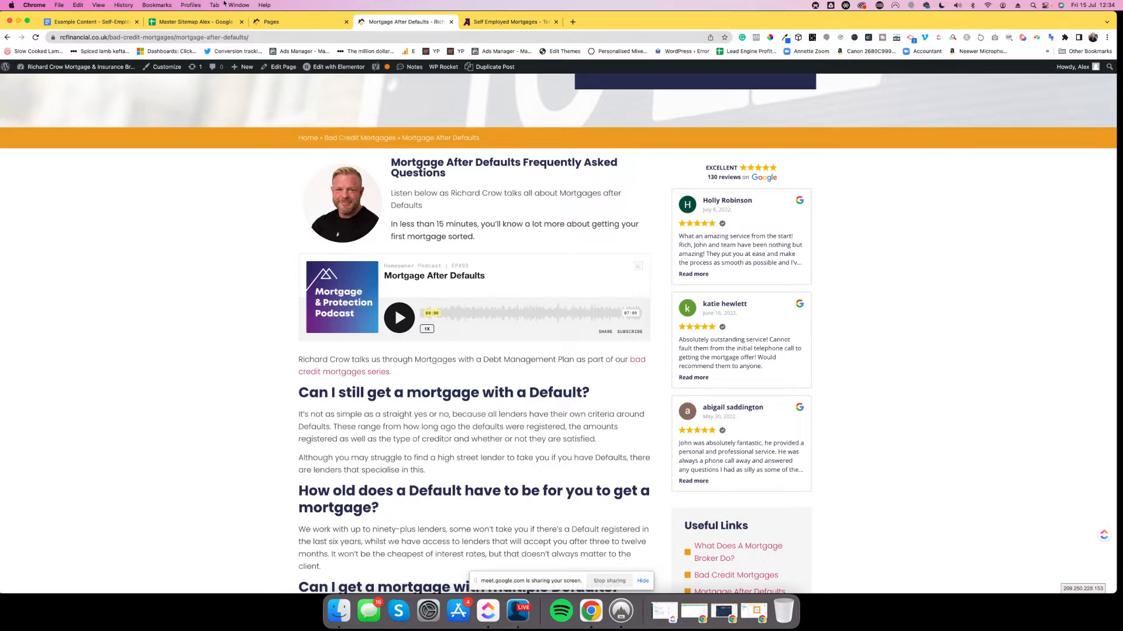
# - Go back to the sitemap and check /it-contractor-mortgage/ against its parent /contractor-mortgage/
pyautogui.click(222, 22)
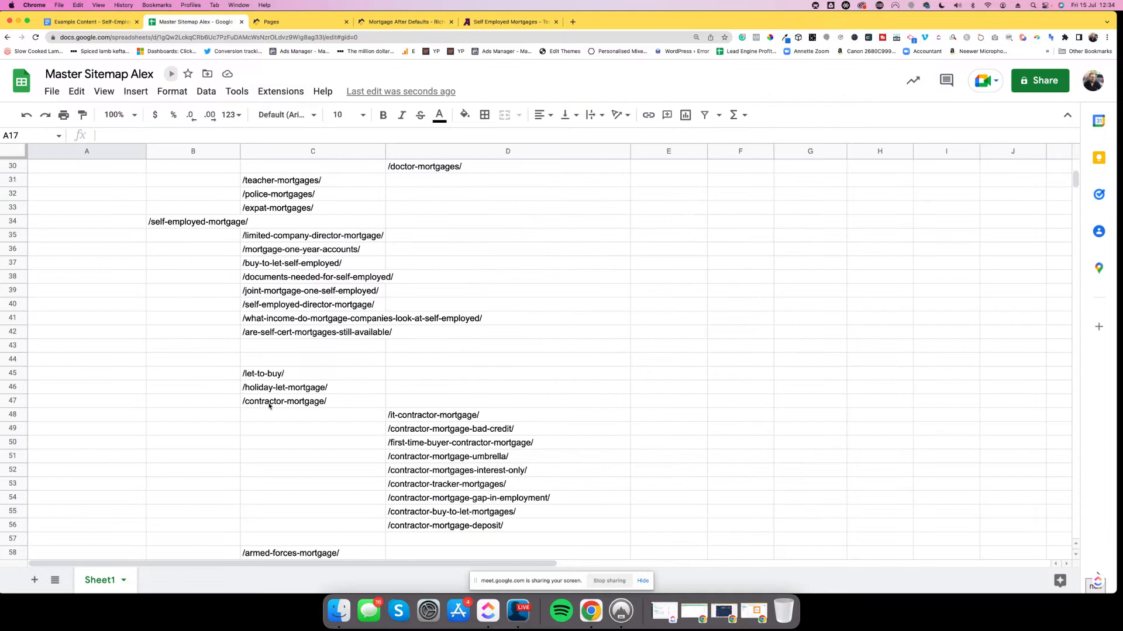
pyautogui.click(422, 416)
pyautogui.click(291, 402)
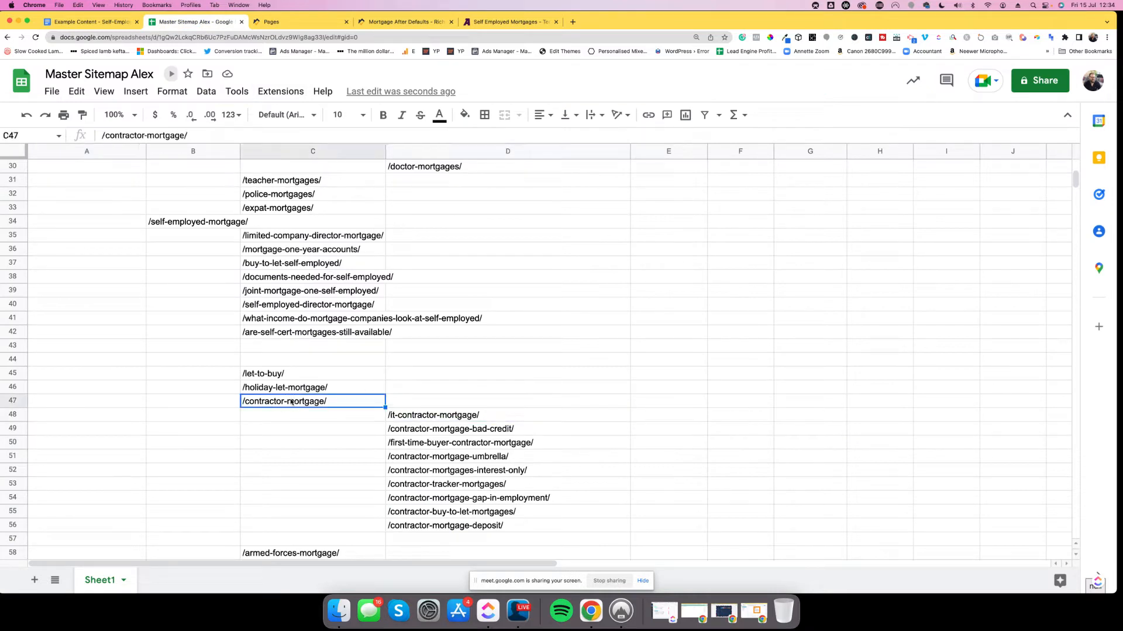
# - Return to the Mortgage After Defaults page and highlight the child and parent parts of its URL, /mortgage-after-defaults/ and bad-credit-mortgages
pyautogui.click(383, 22)
pyautogui.scroll(-5, 873, 321)
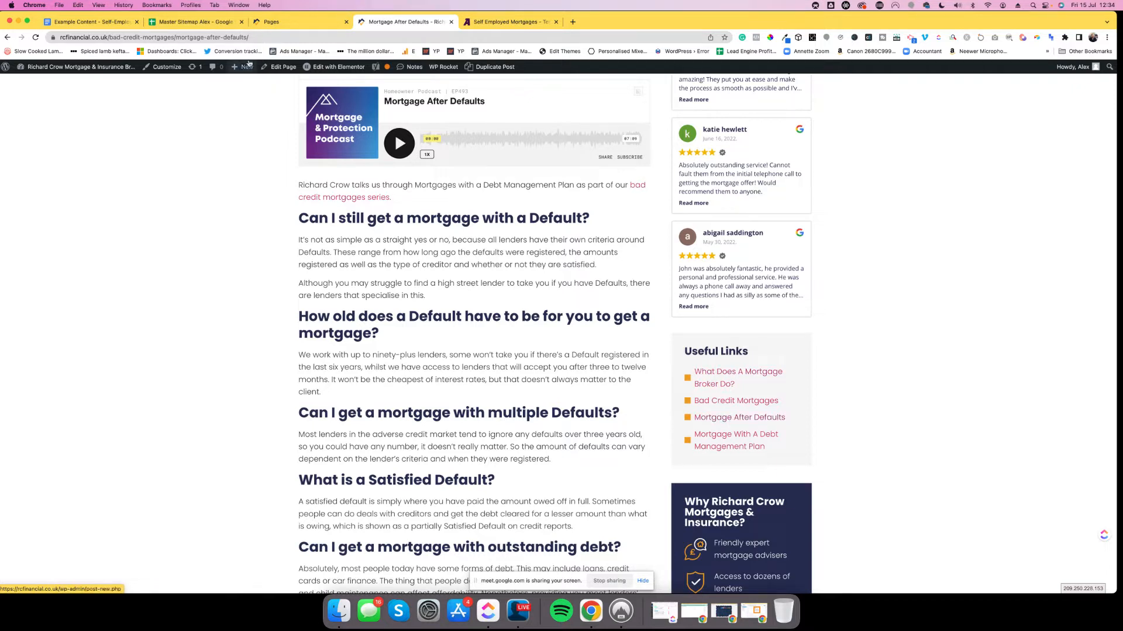
pyautogui.click(174, 37)
pyautogui.moveTo(174, 37); pyautogui.dragTo(271, 36)
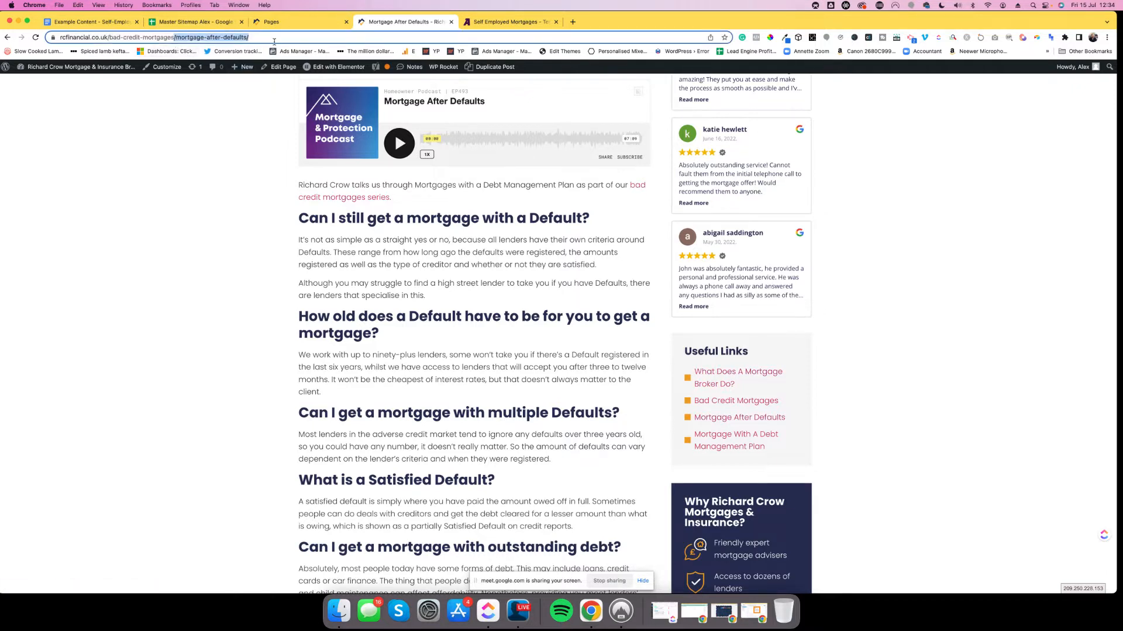
pyautogui.moveTo(128, 37); pyautogui.dragTo(296, 41)
pyautogui.click(141, 39)
pyautogui.moveTo(129, 38); pyautogui.dragTo(194, 36)
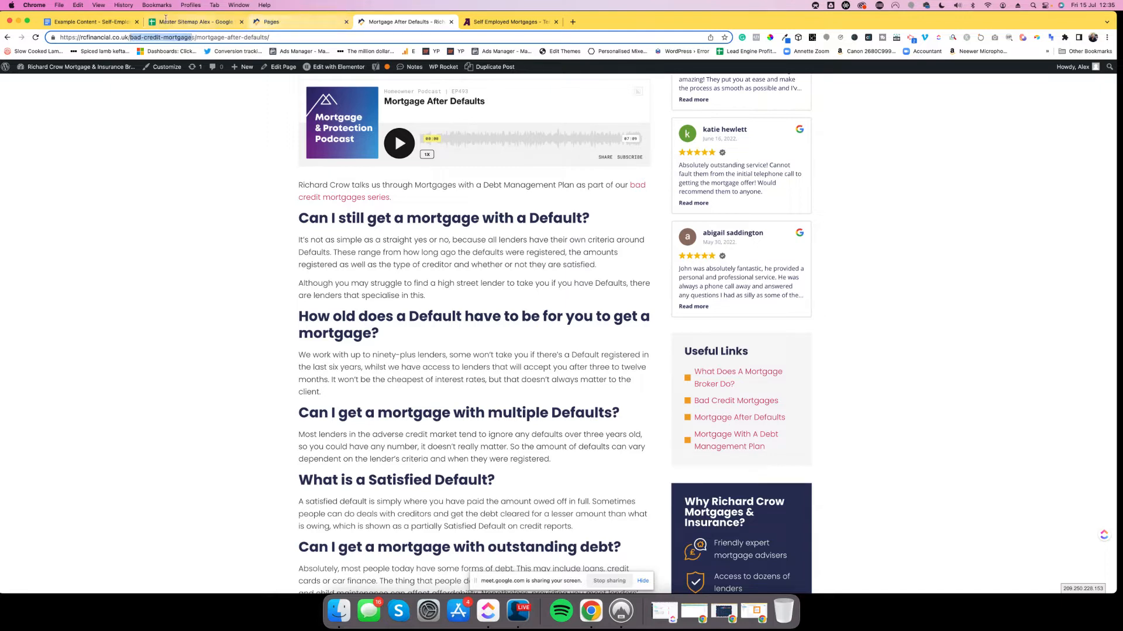
# - Switch to the Template C website and open the full list of pages in its WordPress admin
pyautogui.click(522, 22)
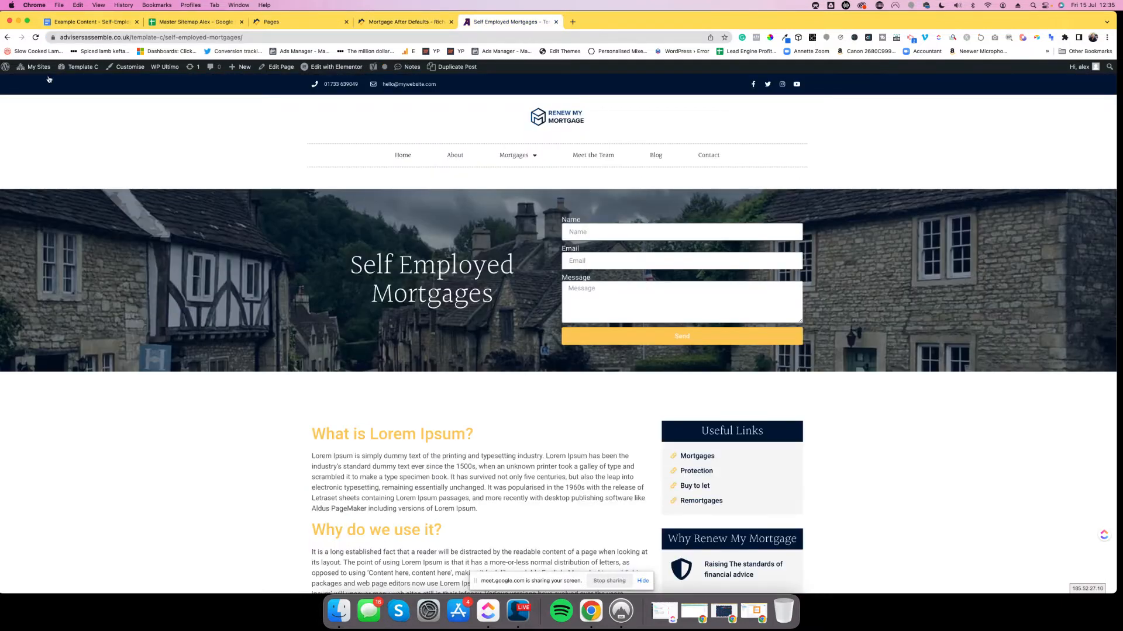
pyautogui.click(75, 83)
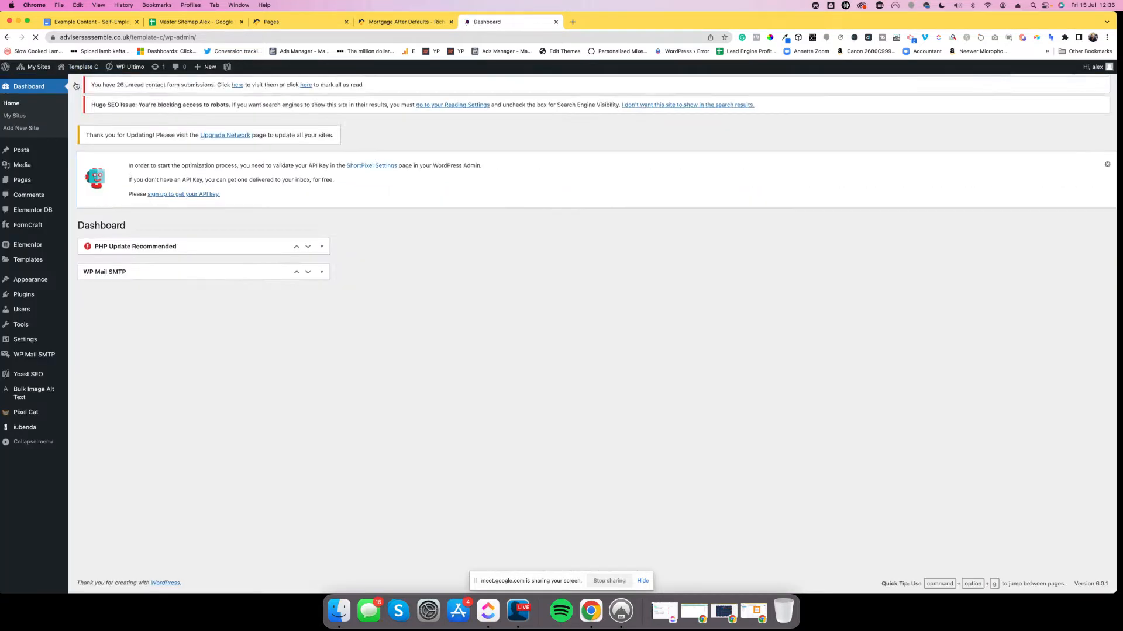
pyautogui.click(94, 188)
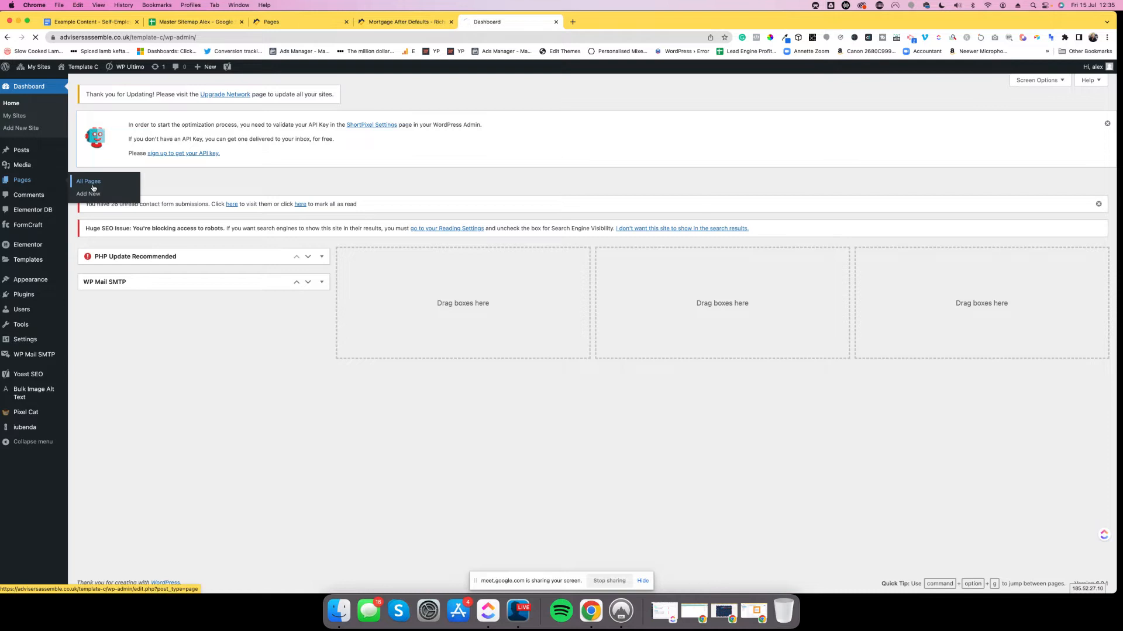
pyautogui.scroll(-5, 251, 374)
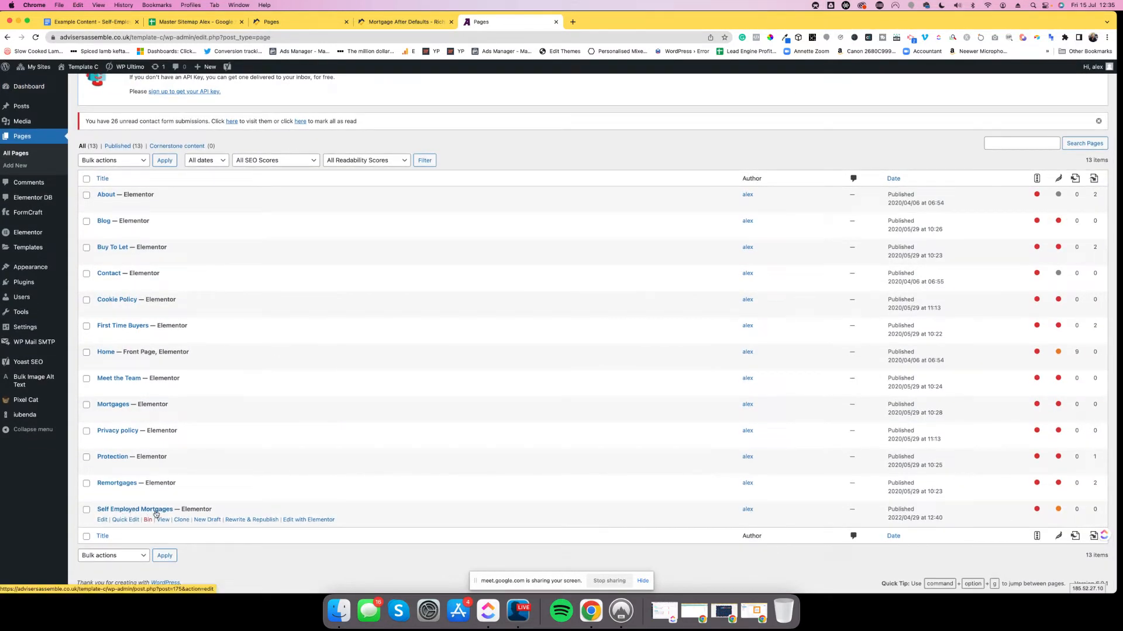
# - Highlight the title "Self-Employed Mortgage with One Years Accounts" in the example document and return to the Template C page list
pyautogui.click(90, 22)
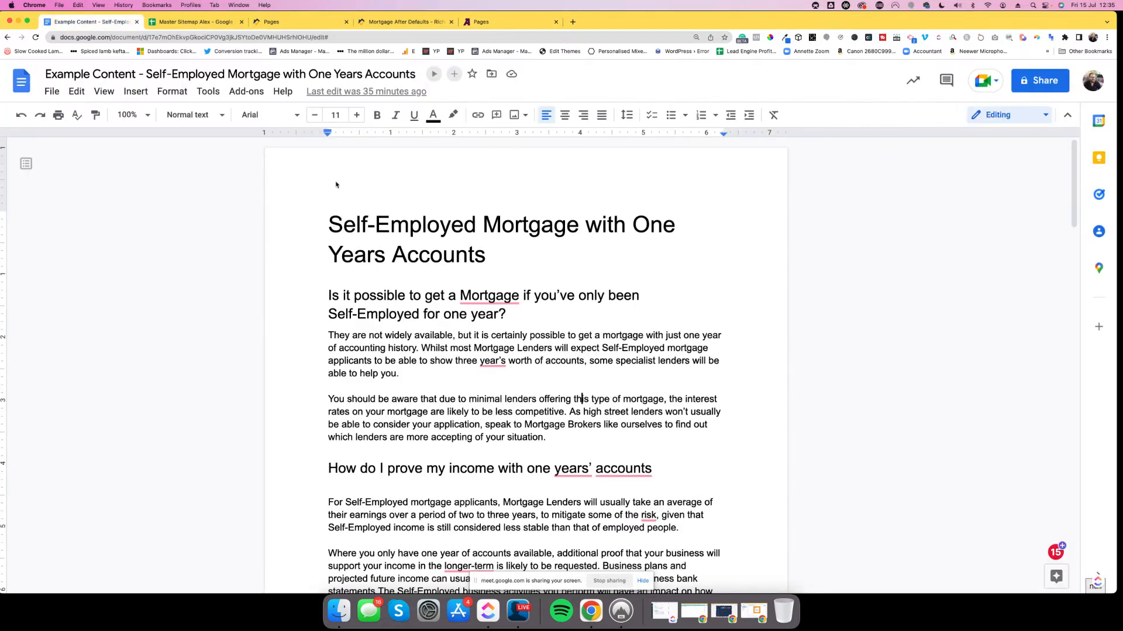
pyautogui.moveTo(329, 226); pyautogui.dragTo(490, 257)
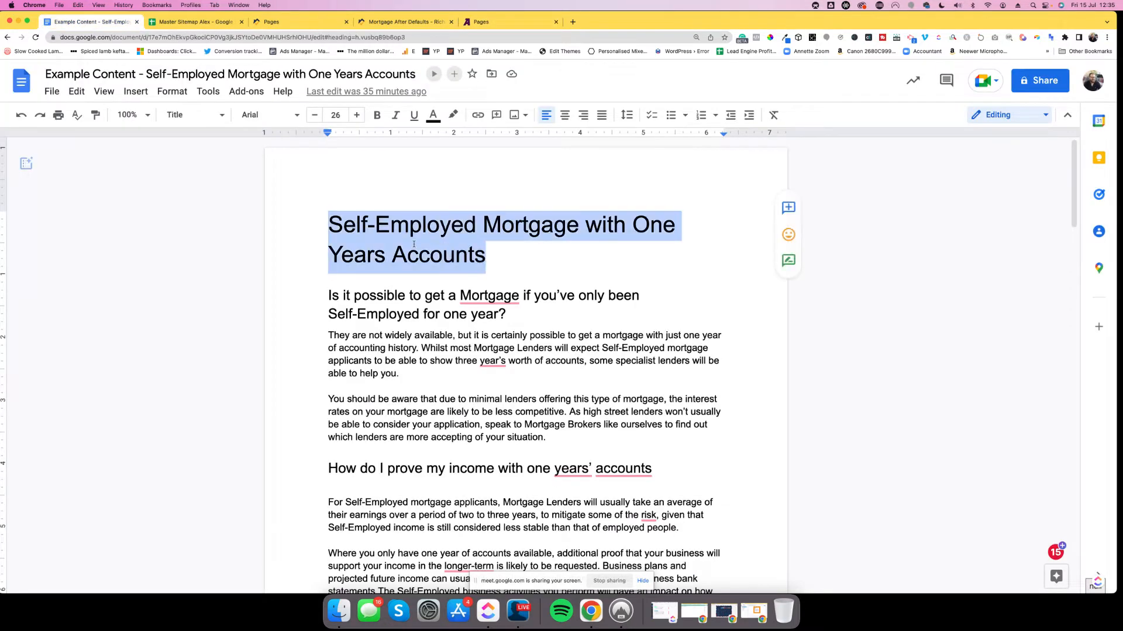
pyautogui.click(503, 24)
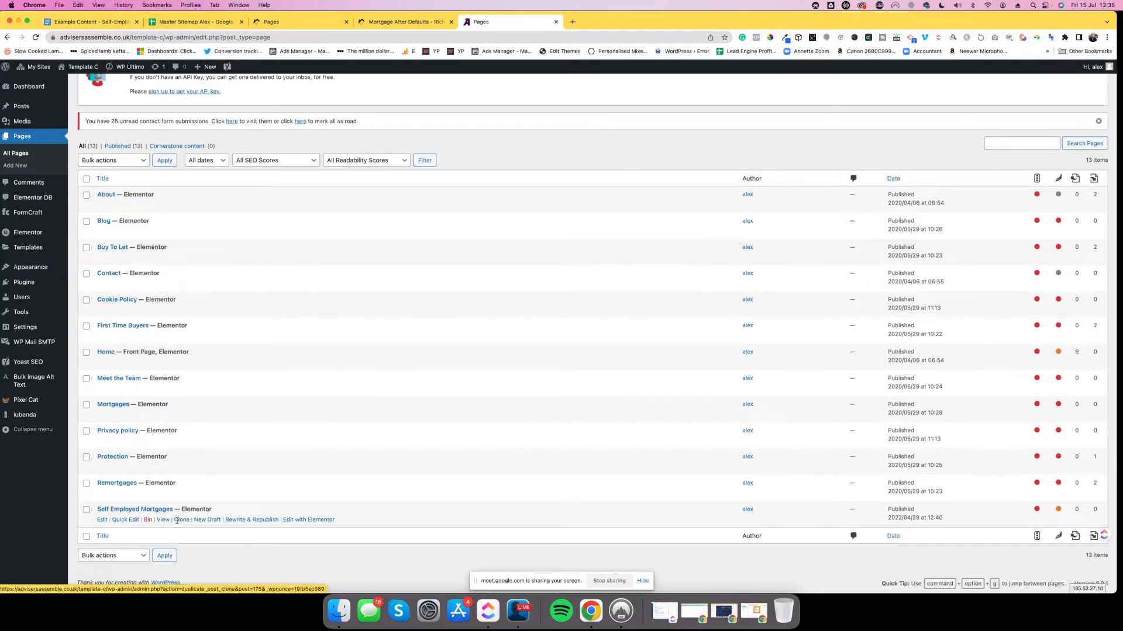
# - Clone the Self Employed Mortgages page and open the new draft copy for quick editing
pyautogui.click(181, 523)
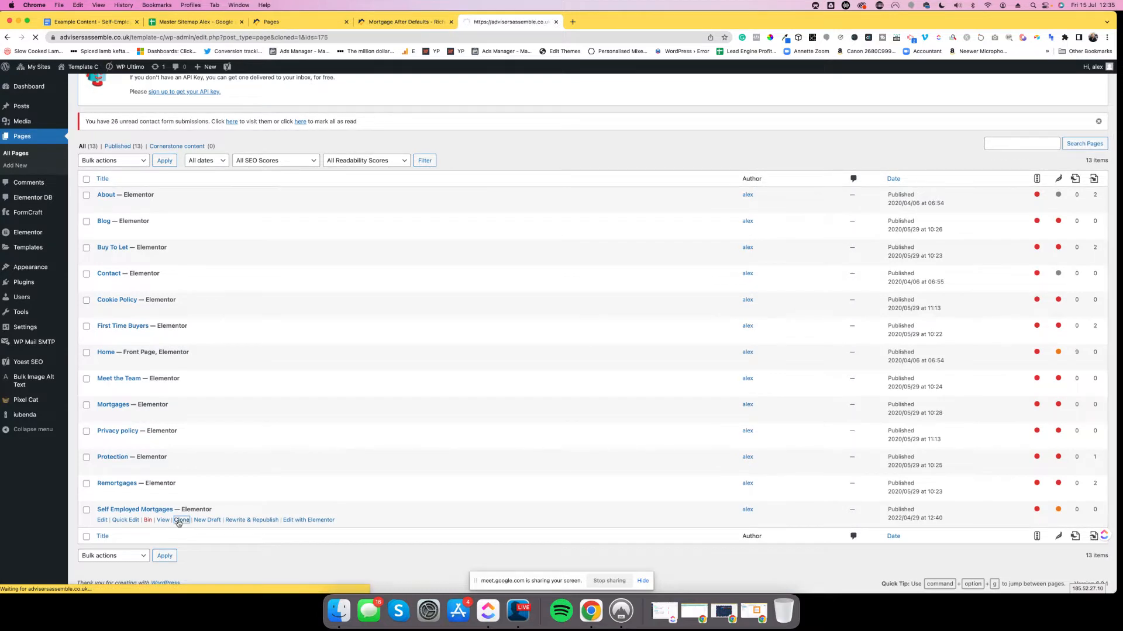
pyautogui.scroll(-3, 175, 376)
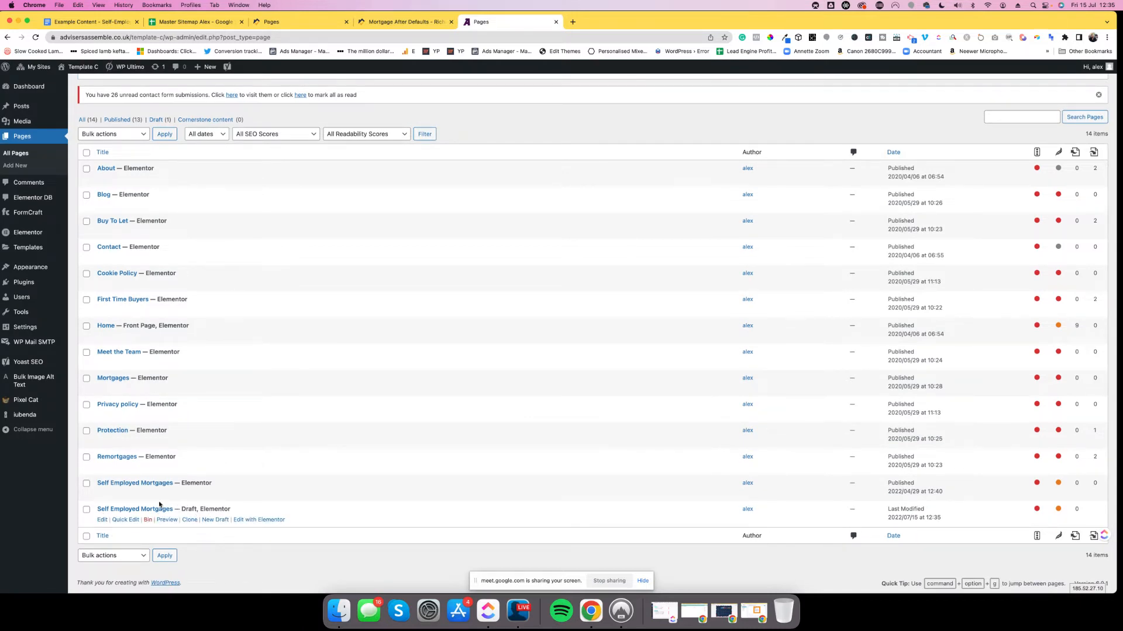
pyautogui.click(125, 520)
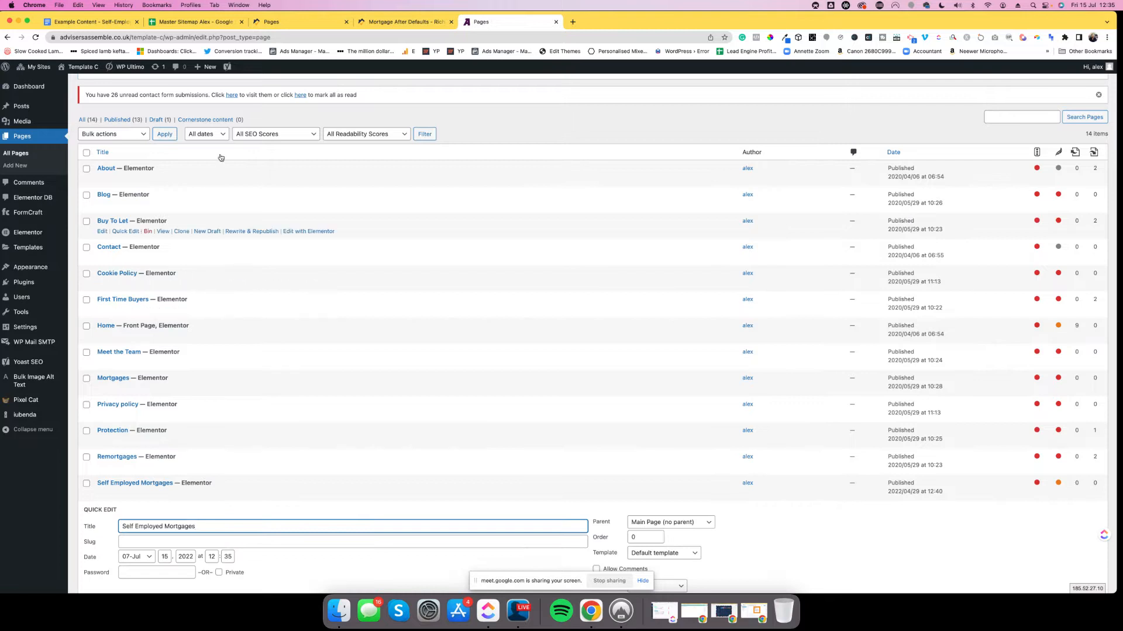
# - In the example document, shorten the title to "Mortgage with One Years Accounts" and copy it
pyautogui.click(88, 22)
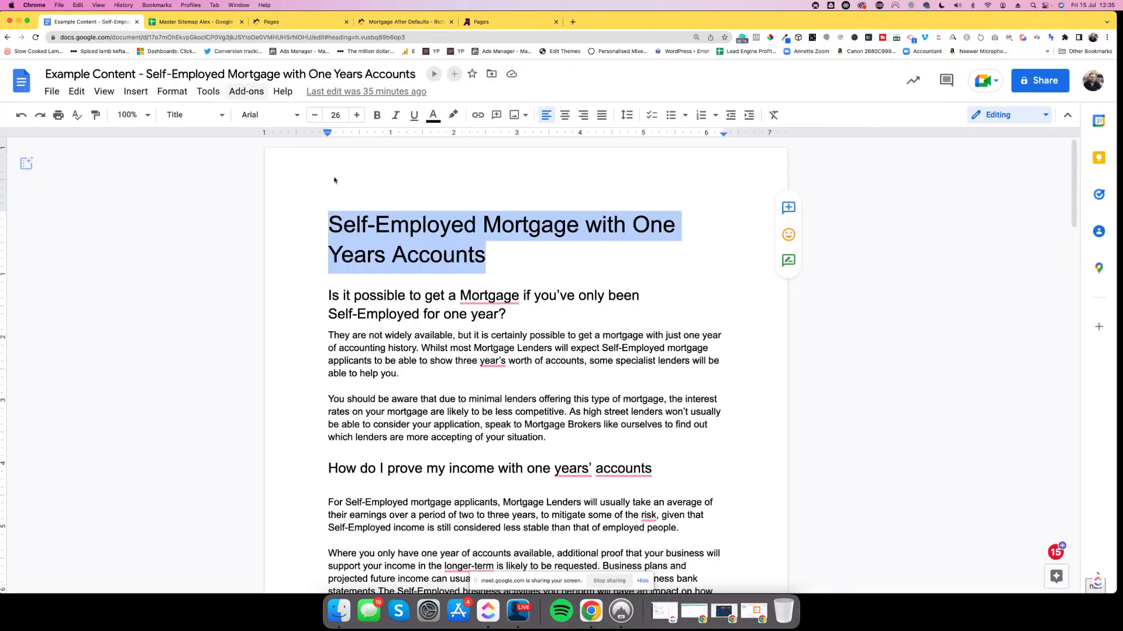
pyautogui.click(437, 253)
pyautogui.moveTo(483, 222); pyautogui.dragTo(487, 257)
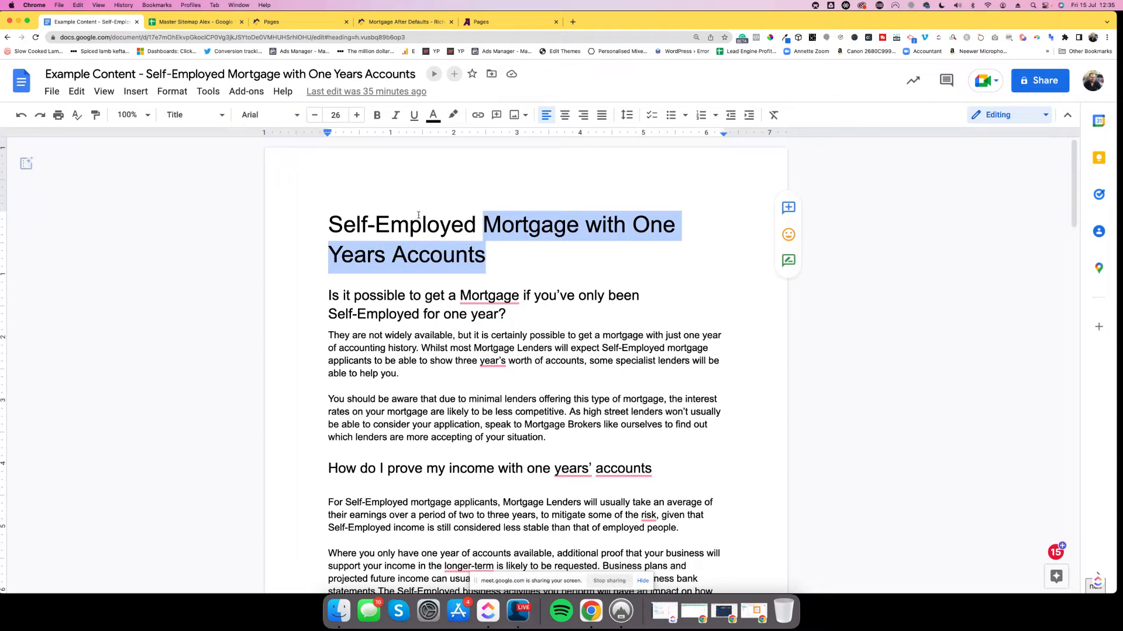
pyautogui.click(478, 222)
pyautogui.moveTo(478, 222); pyautogui.dragTo(684, 228)
pyautogui.press('super+c')
pyautogui.press('BackSpace')
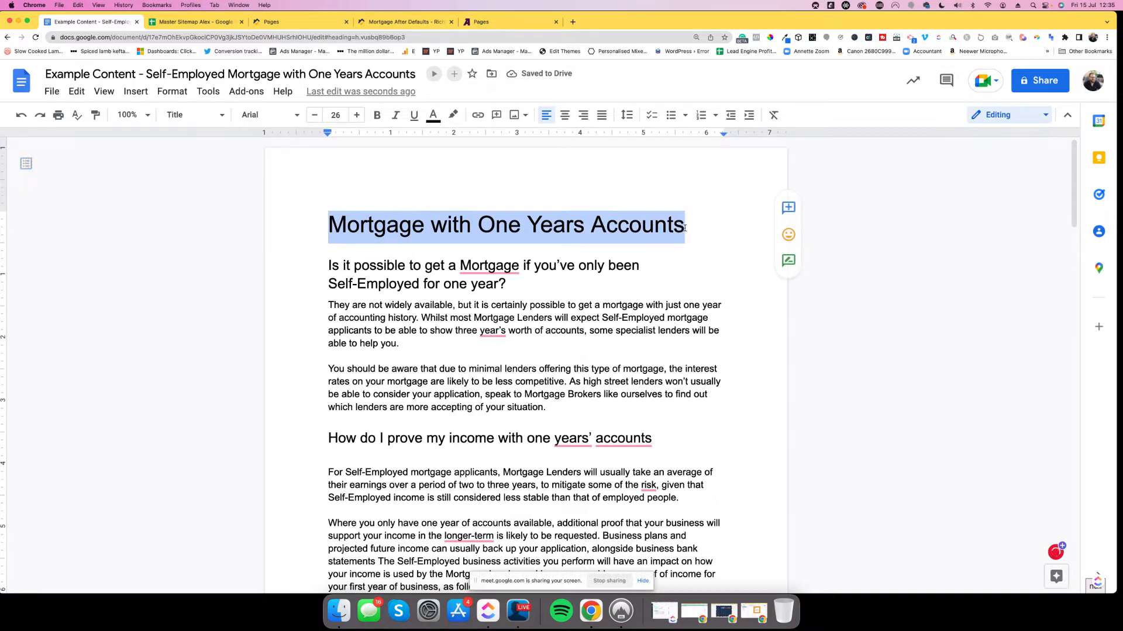
pyautogui.moveTo(411, 222)
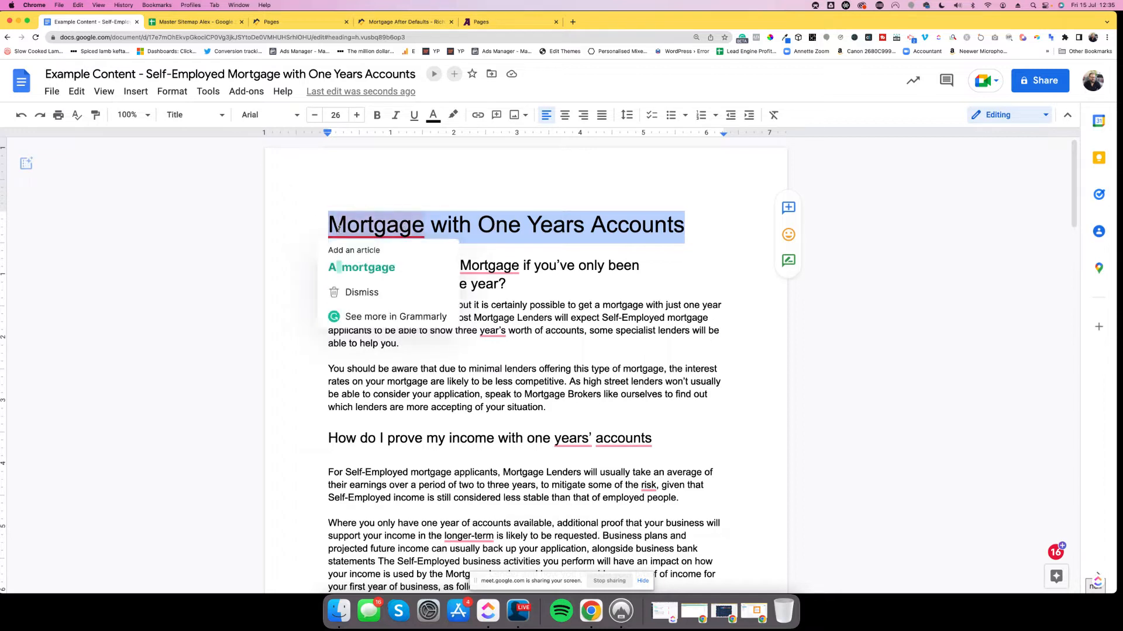
# - Title the cloned draft "Mortgage with One Years Accounts", set its parent to Self Employed Mortgages and update it
pyautogui.click(485, 22)
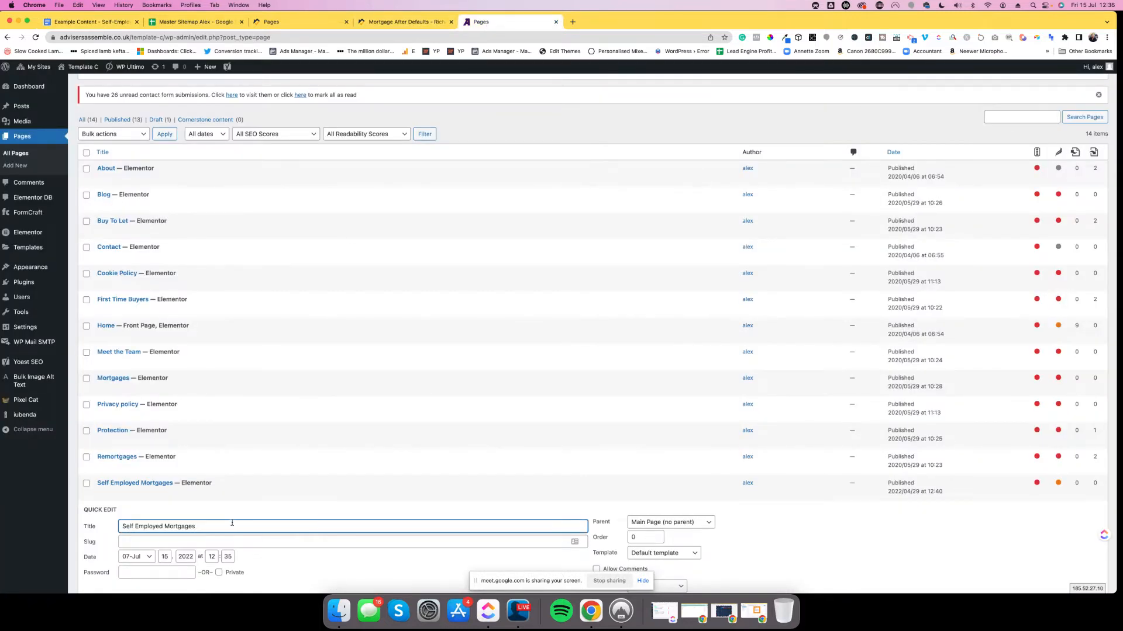
pyautogui.moveTo(232, 523); pyautogui.dragTo(111, 519)
pyautogui.press('super+v')
pyautogui.scroll(-3, 370, 538)
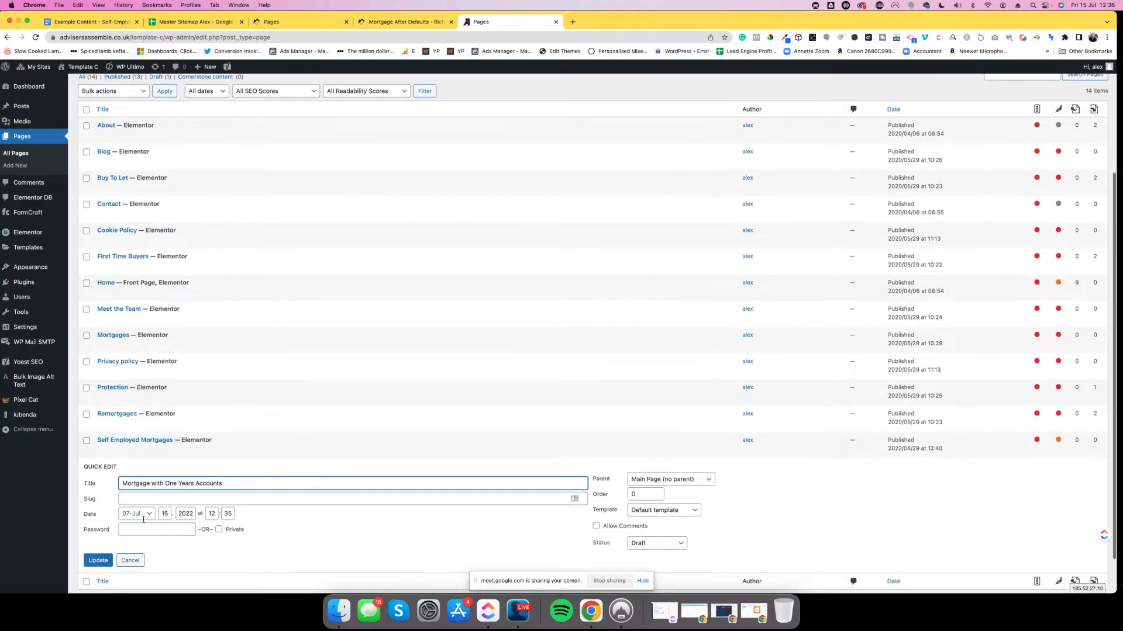
pyautogui.click(668, 434)
pyautogui.click(680, 565)
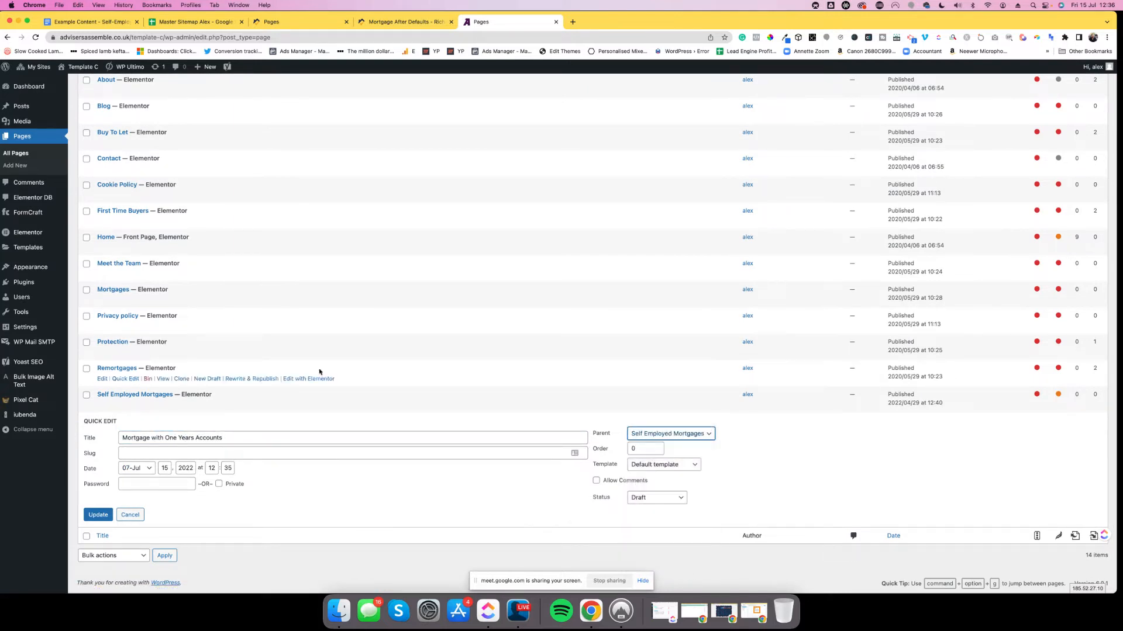
pyautogui.click(97, 515)
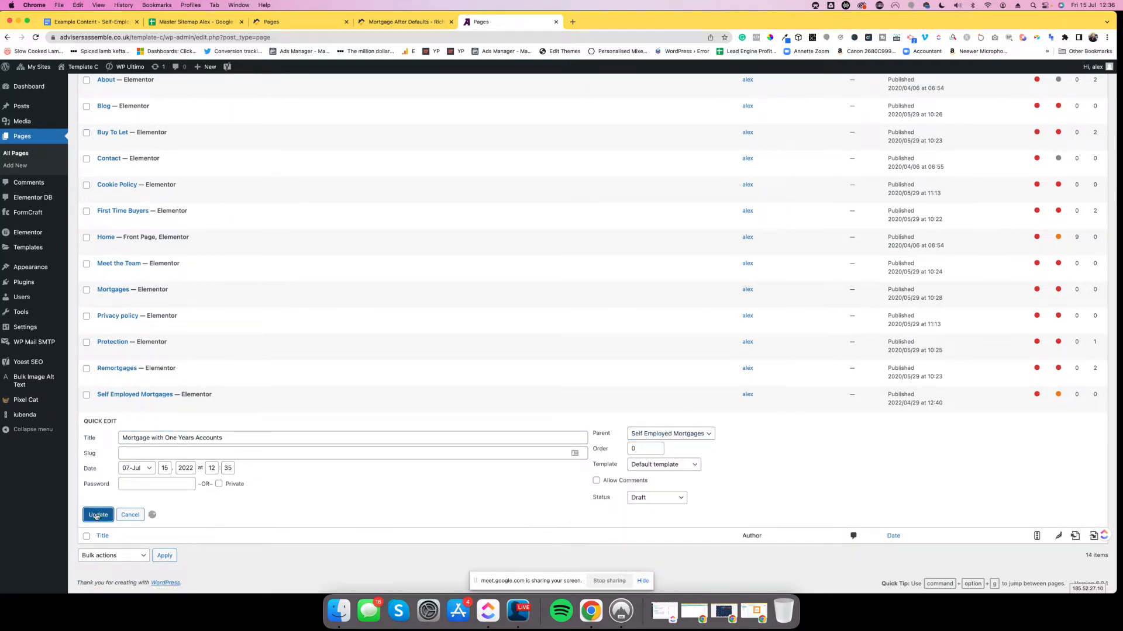
# - In the Master Sitemap, compare the parent /self-employed-mortgage/ with its child /mortgage-one-year-accounts/
pyautogui.click(193, 22)
pyautogui.scroll(-3, 211, 374)
pyautogui.scroll(2, 208, 368)
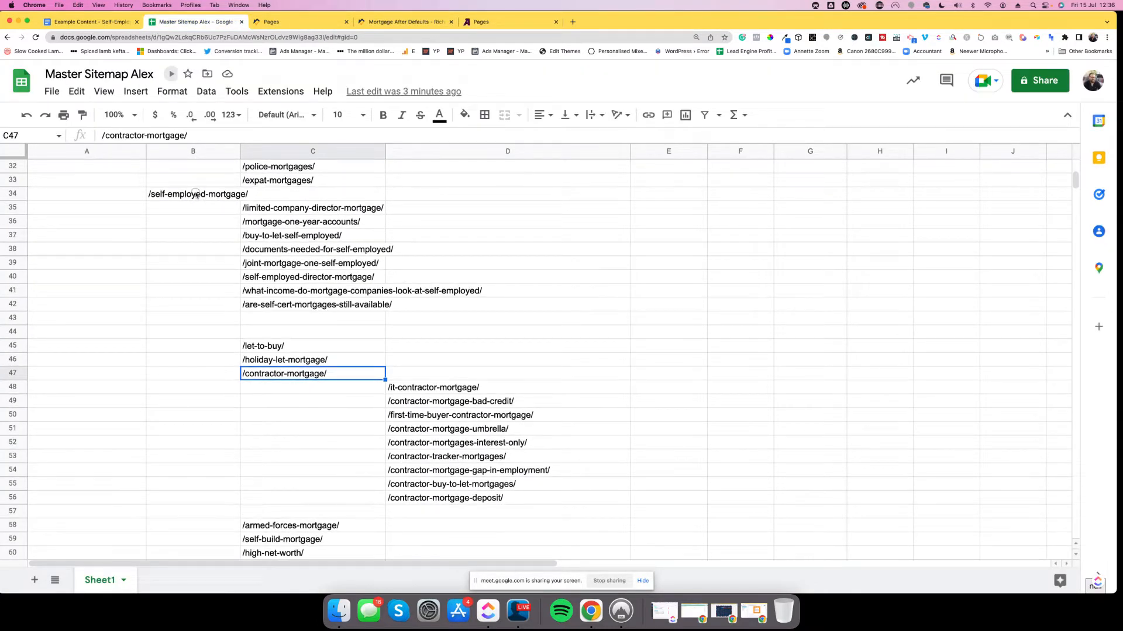
pyautogui.click(196, 193)
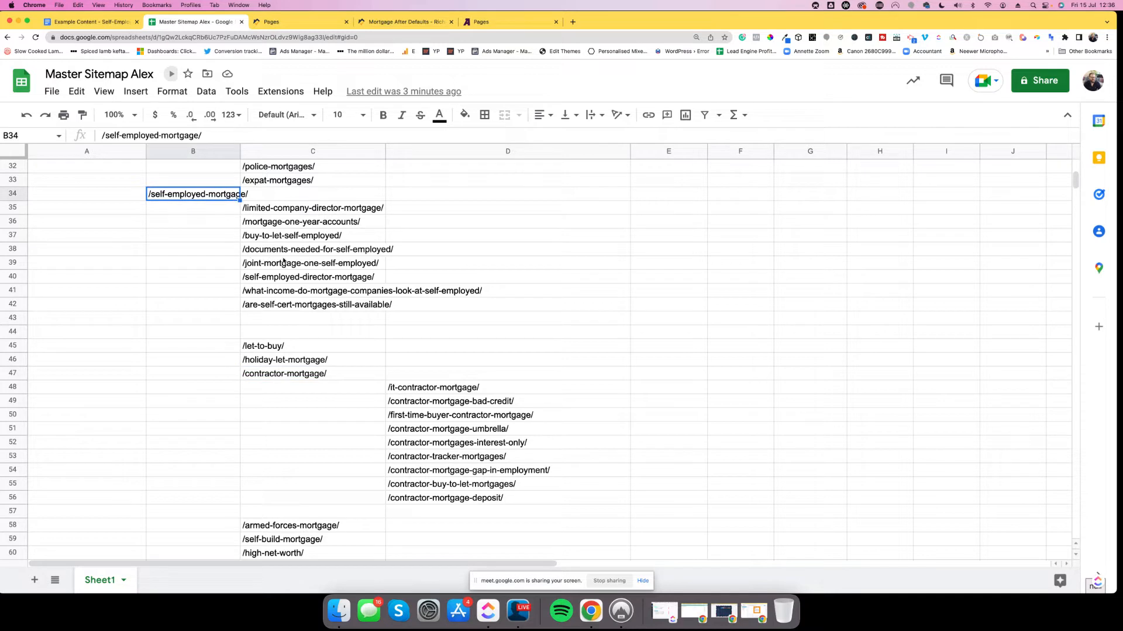
pyautogui.click(270, 223)
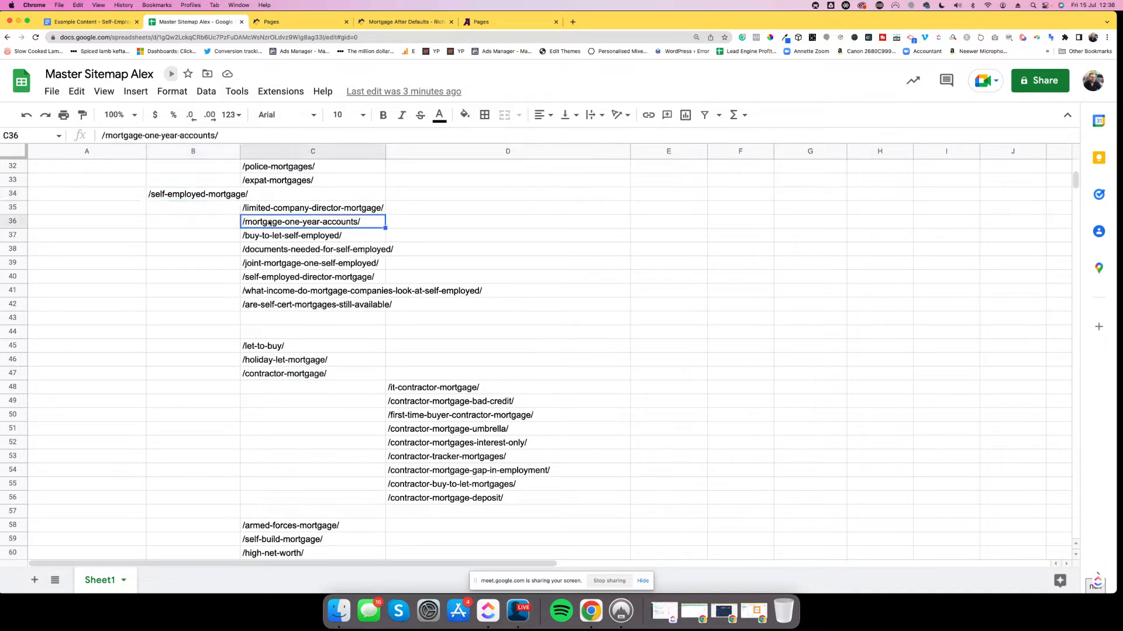
pyautogui.click(207, 198)
pyautogui.click(255, 221)
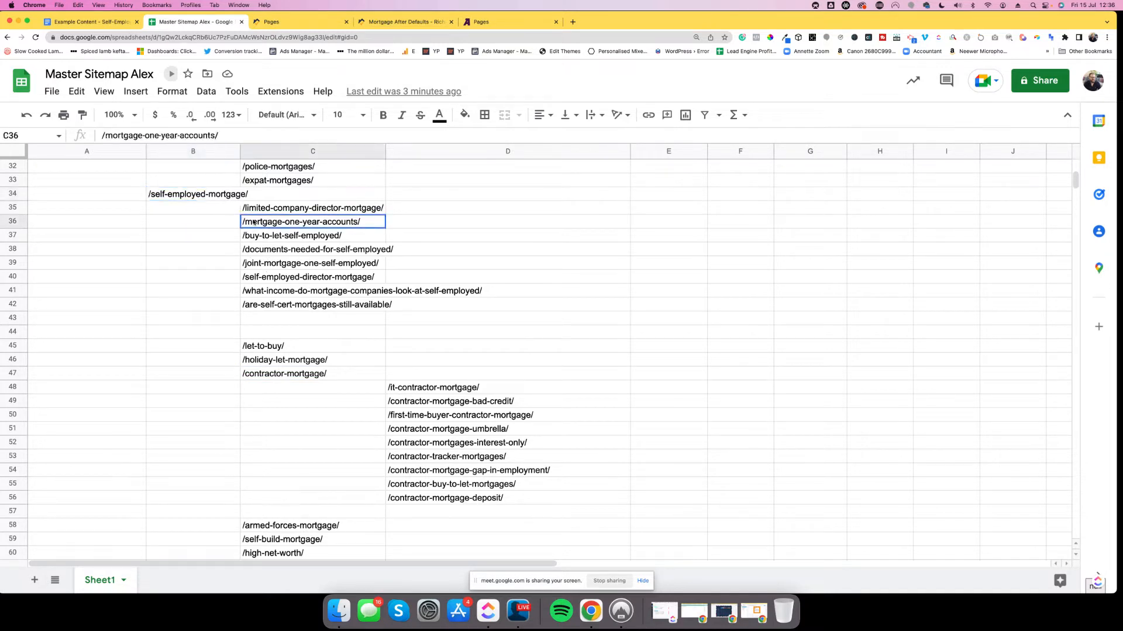
pyautogui.click(207, 197)
# - Return to the Template C page list, close the unneeded browser tabs and open the Mortgage with One Years Accounts draft in Elementor
pyautogui.click(299, 23)
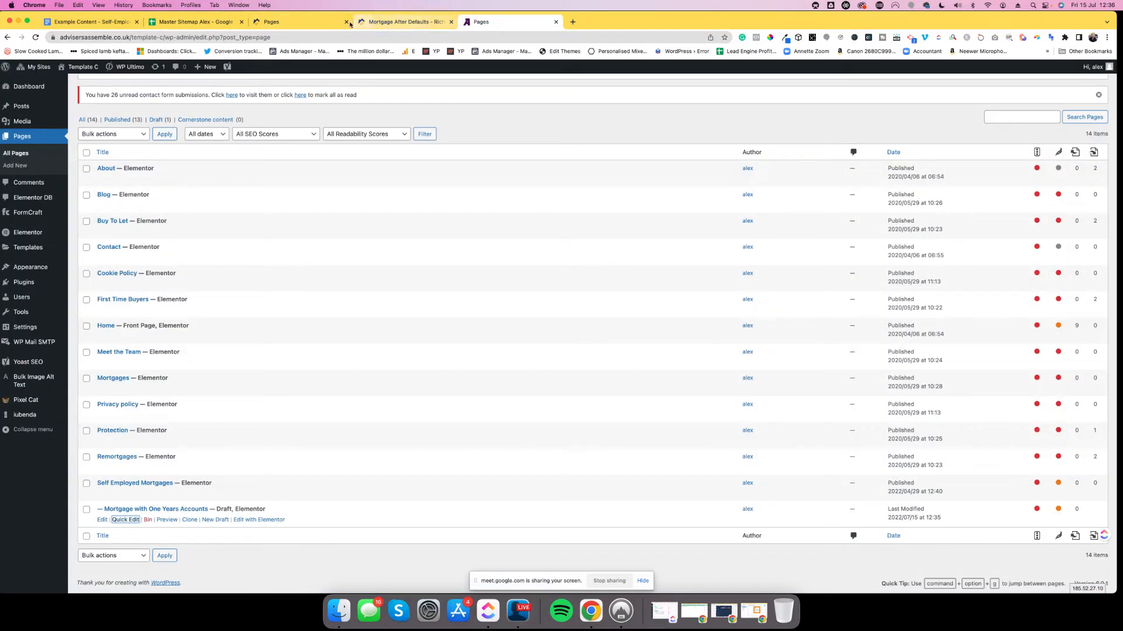
pyautogui.click(346, 22)
pyautogui.click(346, 22)
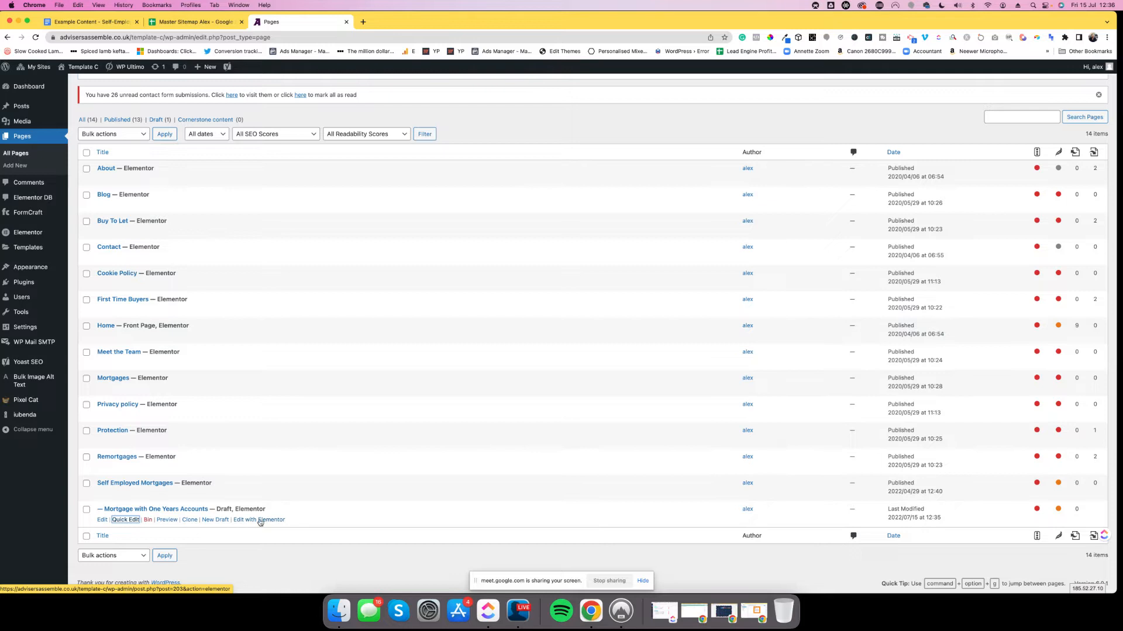
pyautogui.click(263, 520)
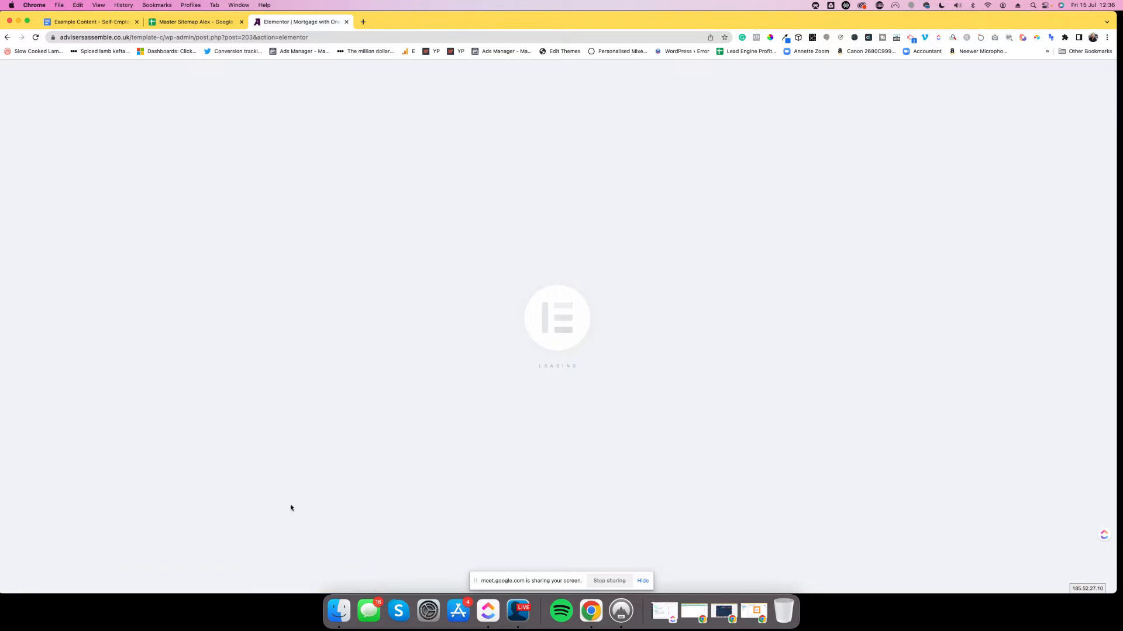
# - Switch the main body text block to its HTML source and delete all the placeholder content
pyautogui.scroll(-3, 348, 516)
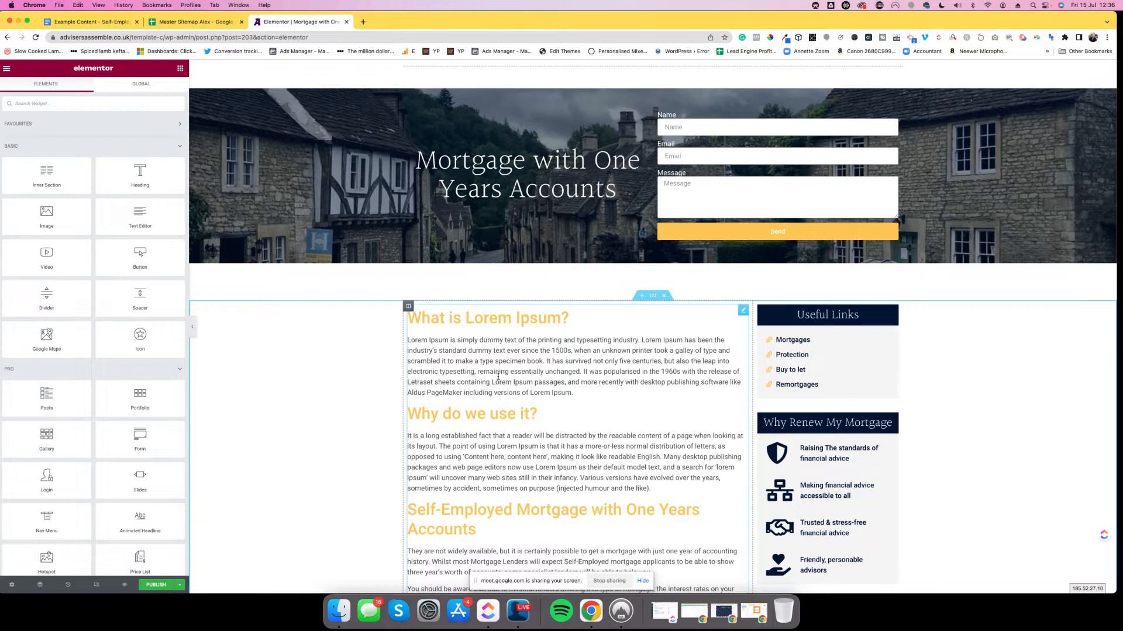
pyautogui.scroll(2, 502, 375)
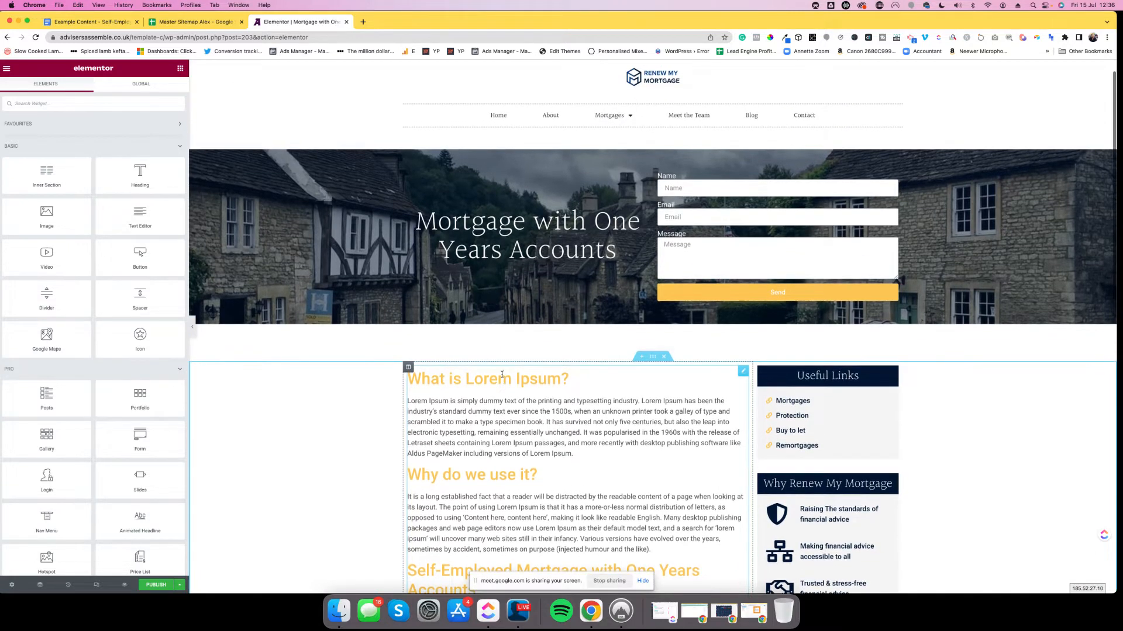
pyautogui.scroll(-5, 501, 374)
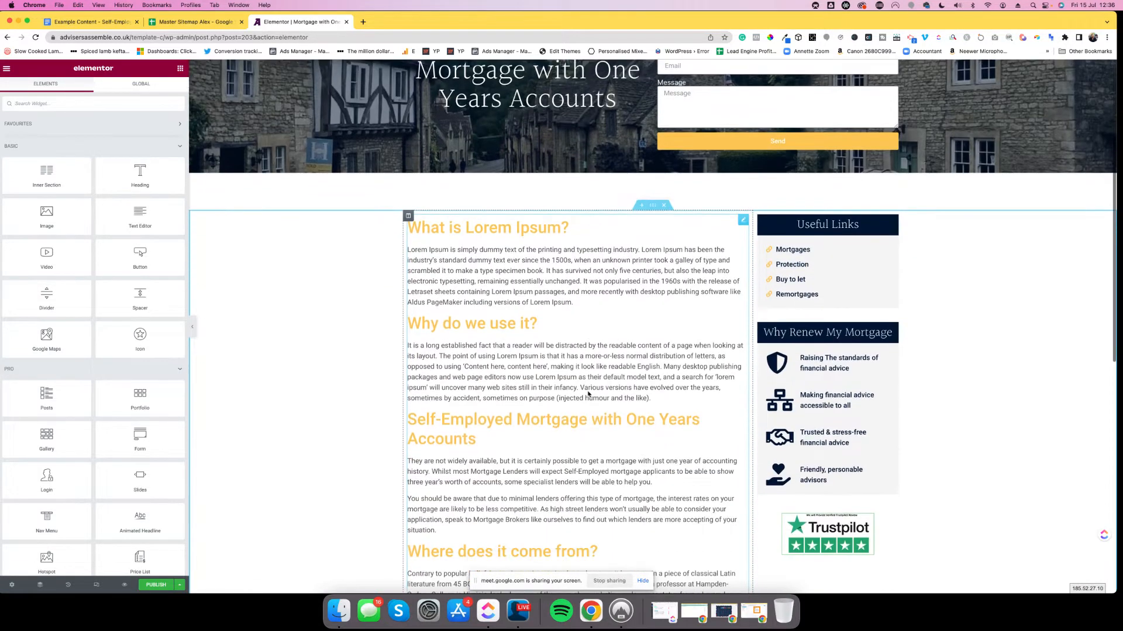
pyautogui.click(589, 394)
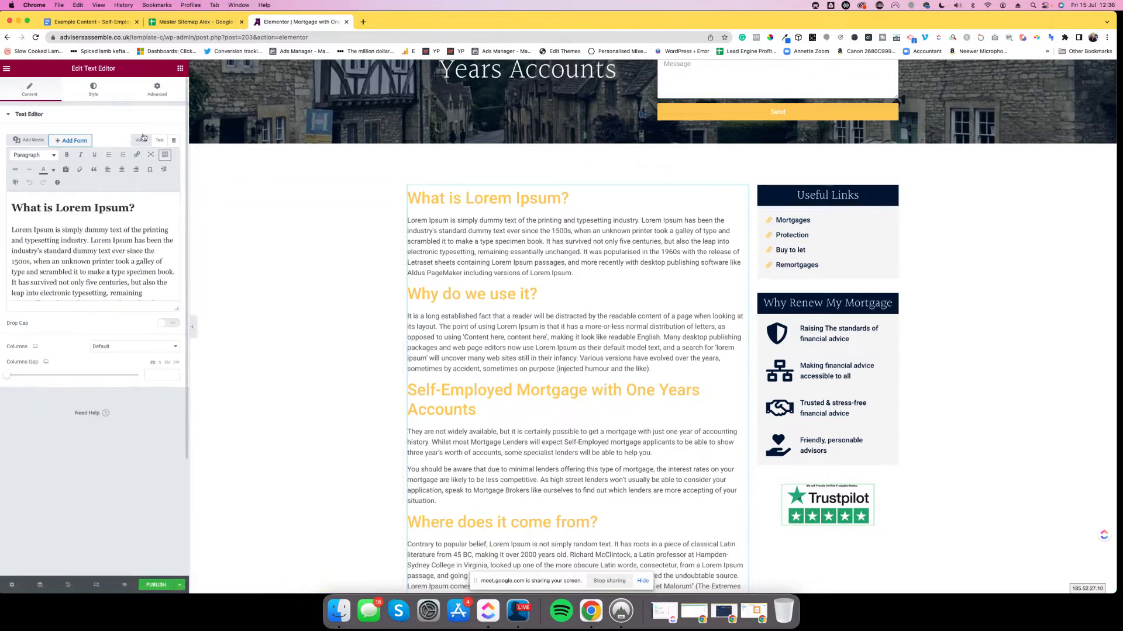
pyautogui.click(159, 141)
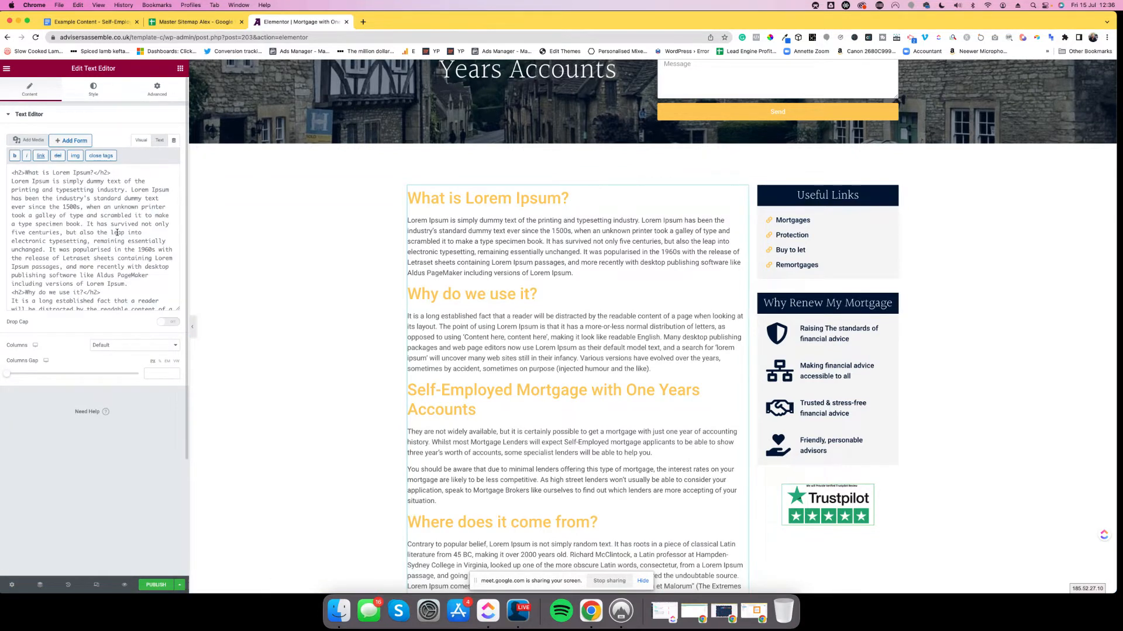
pyautogui.press('super+a')
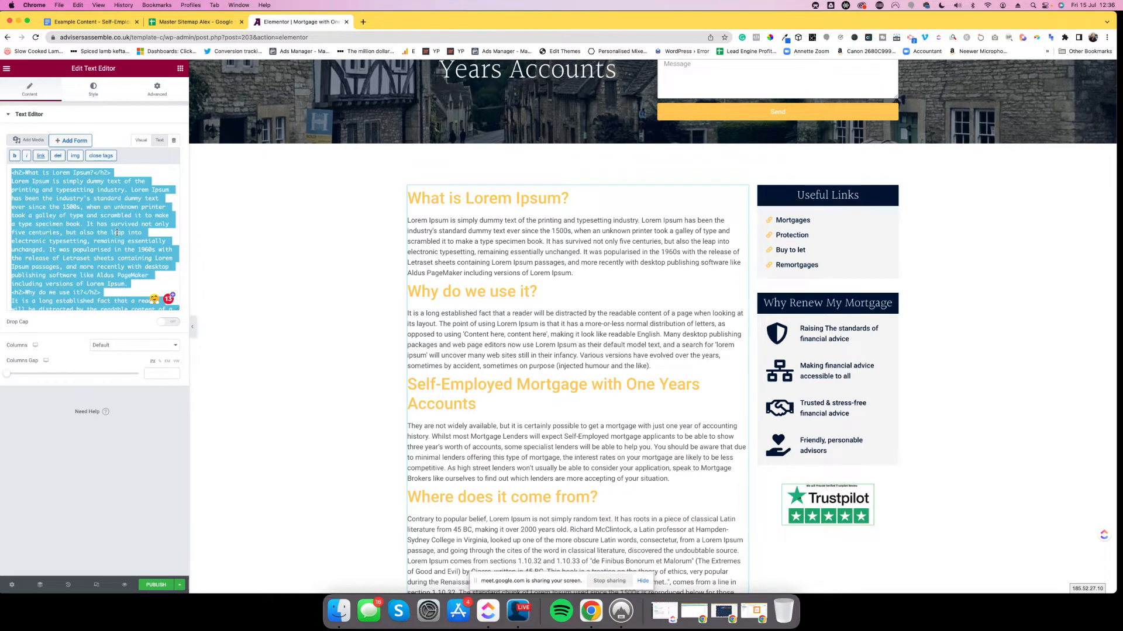
pyautogui.press('BackSpace')
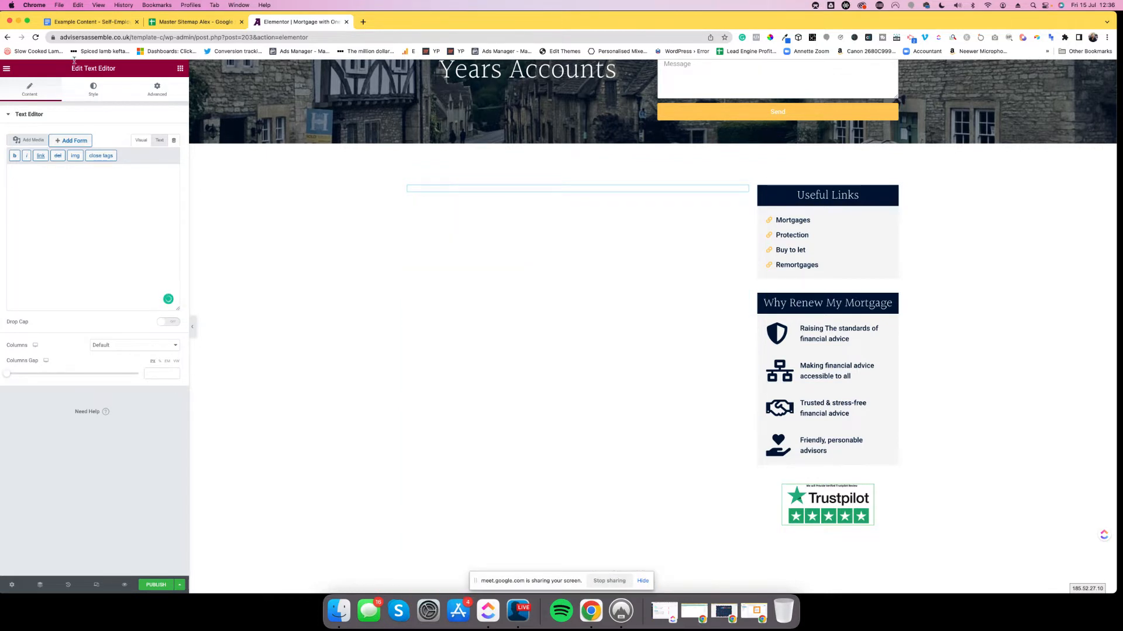
# - Highlight the title "Mortgage with One Years Accounts" in the example document and compare it with the hero heading in Elementor
pyautogui.click(87, 23)
pyautogui.click(445, 267)
pyautogui.moveTo(330, 226); pyautogui.dragTo(693, 228)
pyautogui.click(301, 22)
pyautogui.scroll(3, 506, 261)
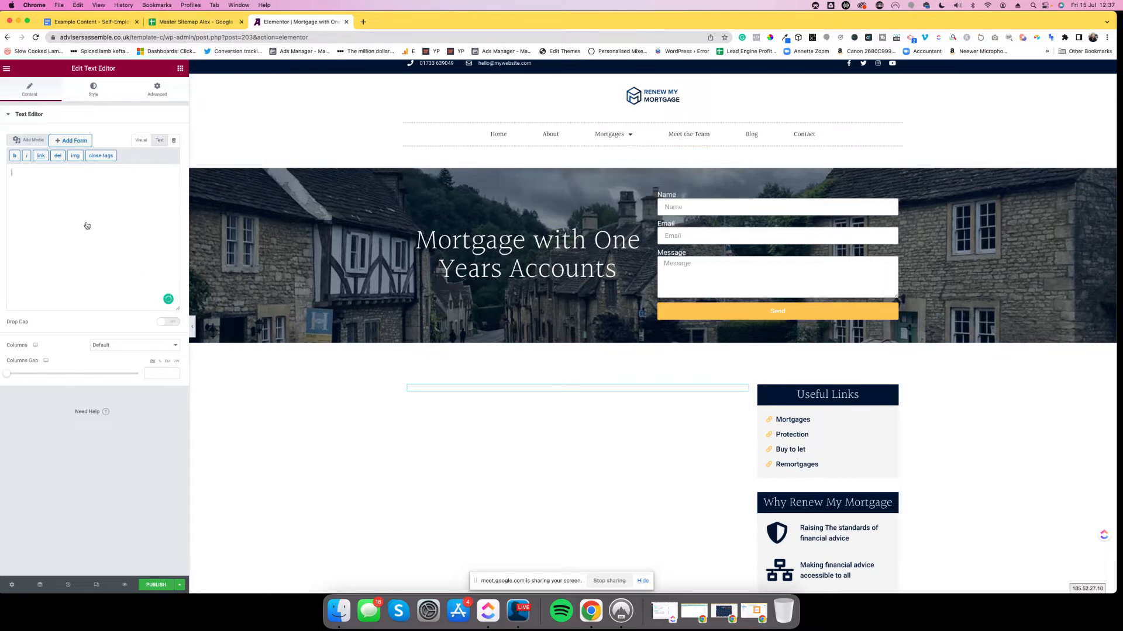
# - Open the WordPress dashboard from Elementor in a new tab and check the draft's title in the full page list
pyautogui.click(7, 69)
pyautogui.rightClick(50, 280)
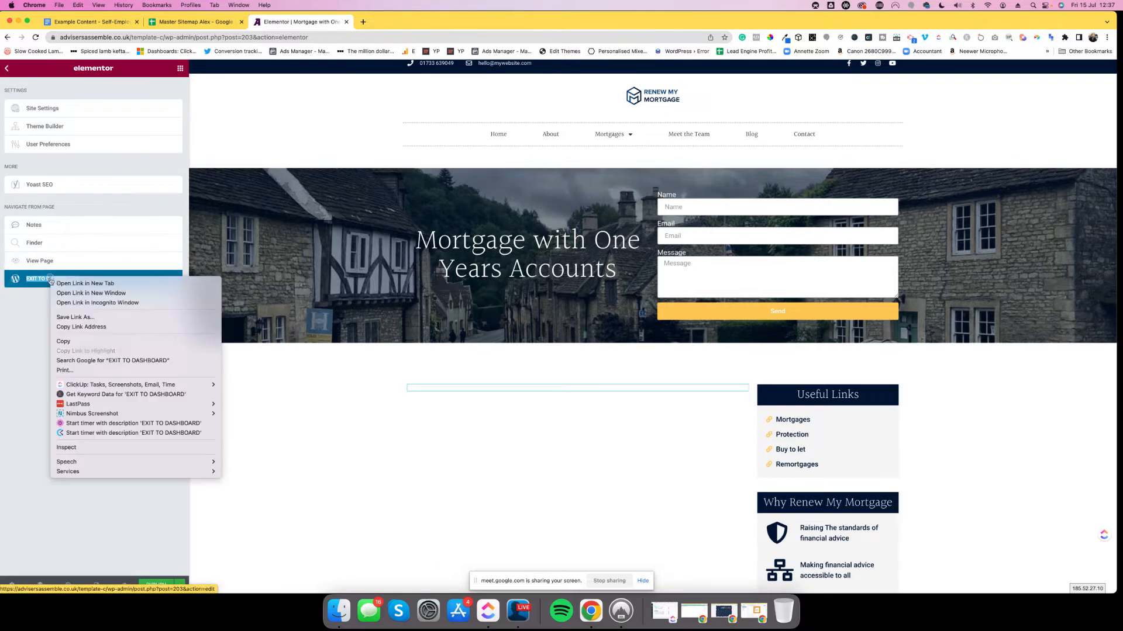
pyautogui.click(58, 284)
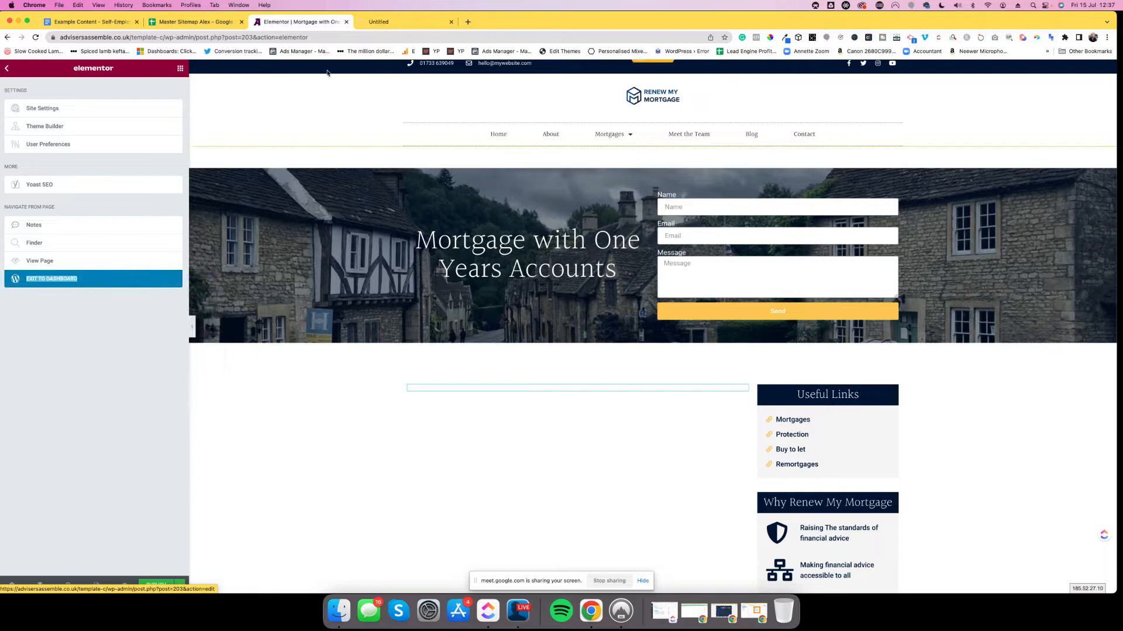
pyautogui.click(379, 22)
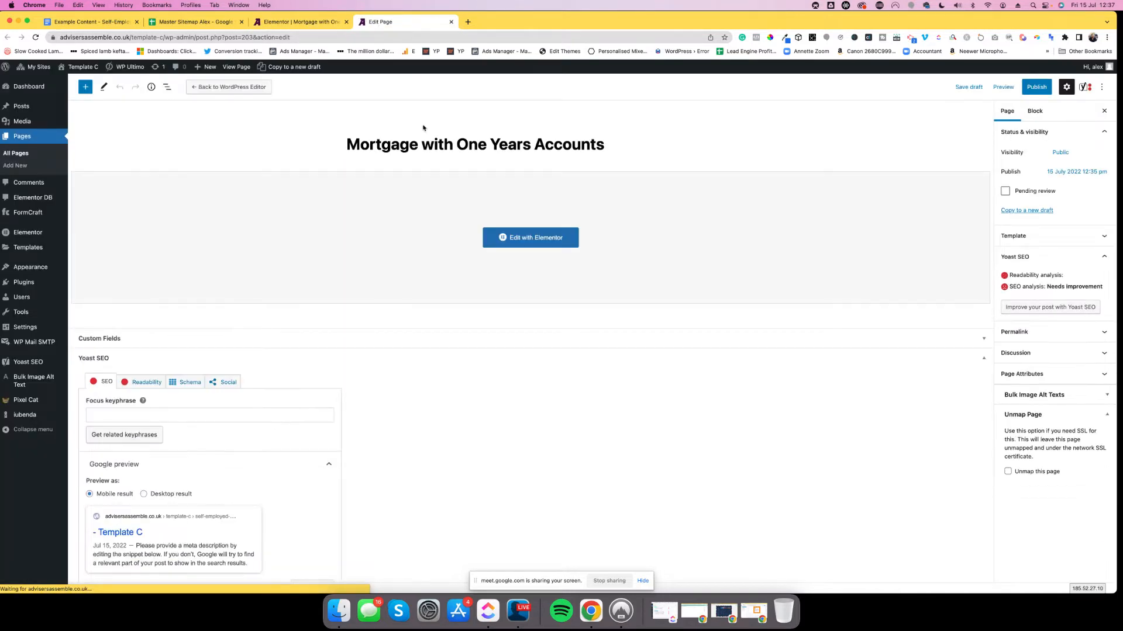
pyautogui.click(8, 156)
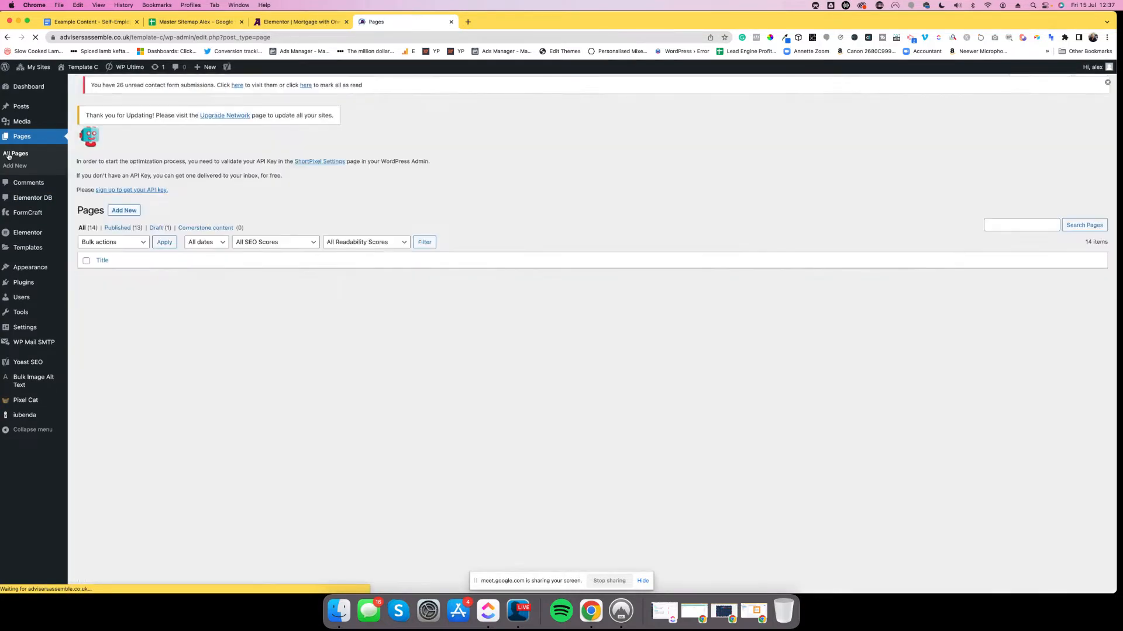
pyautogui.scroll(-3, 328, 456)
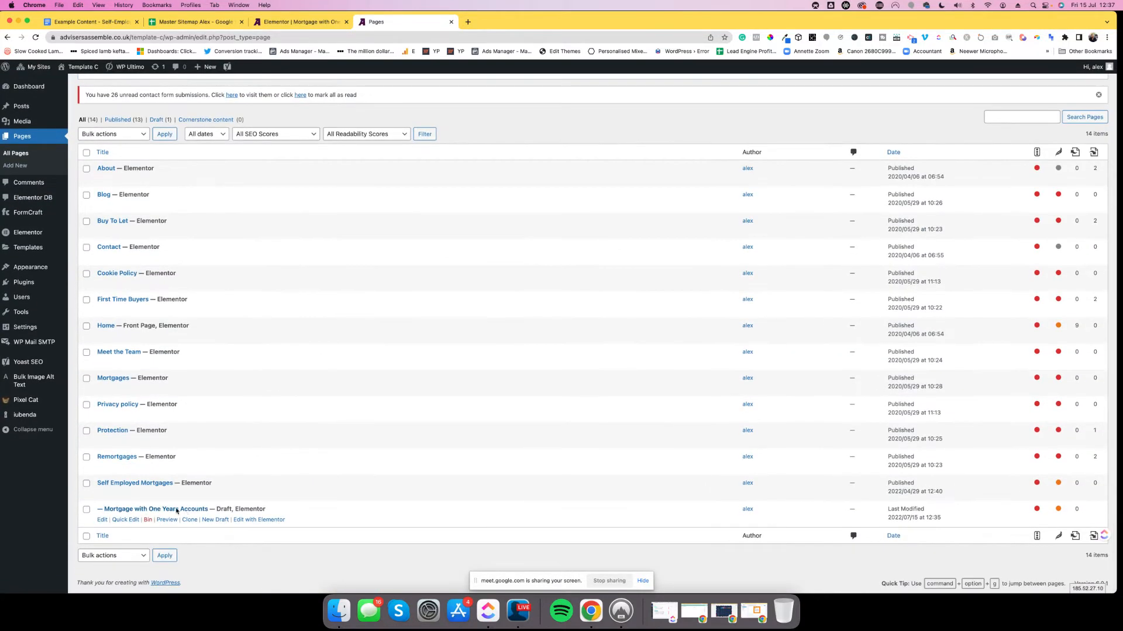
# - Return to the Elementor editor, check the hero heading's Page Title setting and open the empty body text block for editing
pyautogui.click(298, 21)
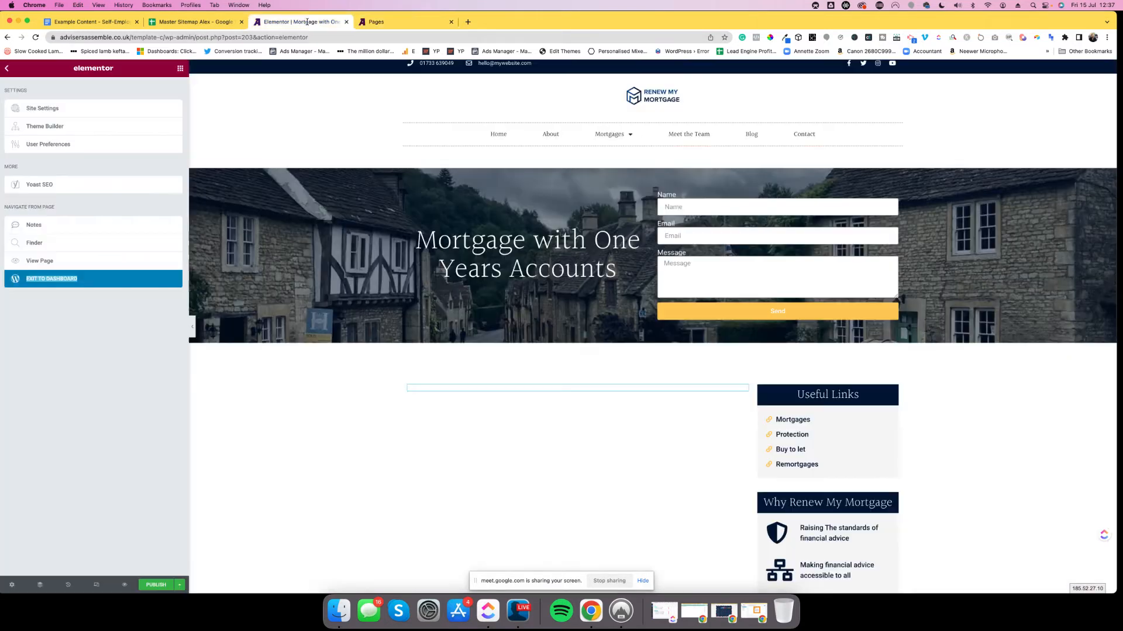
pyautogui.click(475, 239)
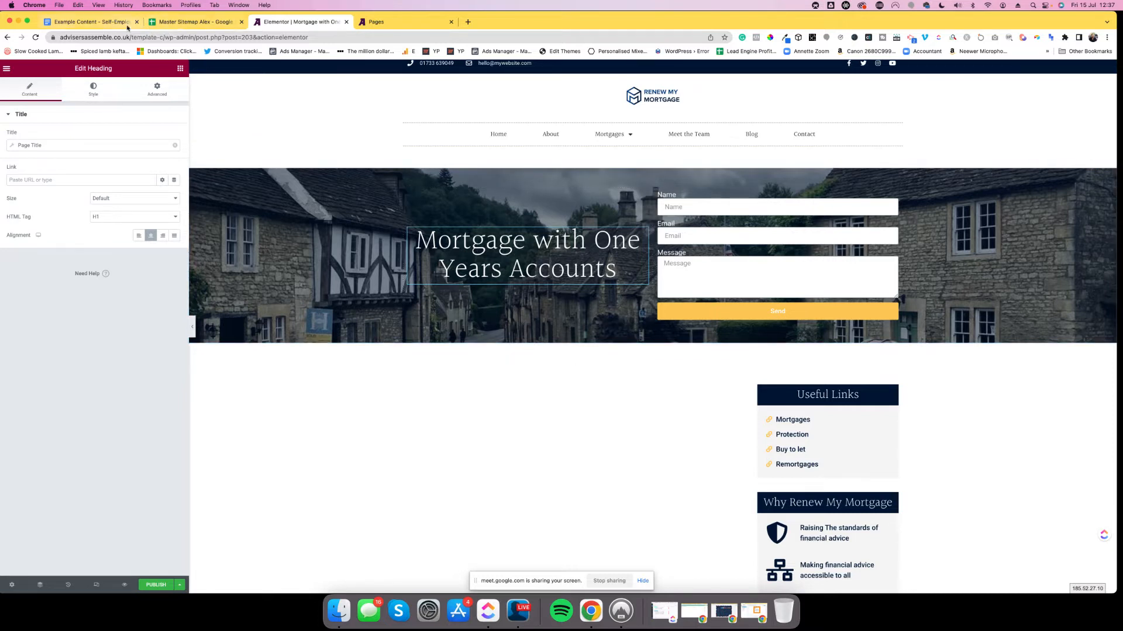
pyautogui.scroll(-1, 462, 404)
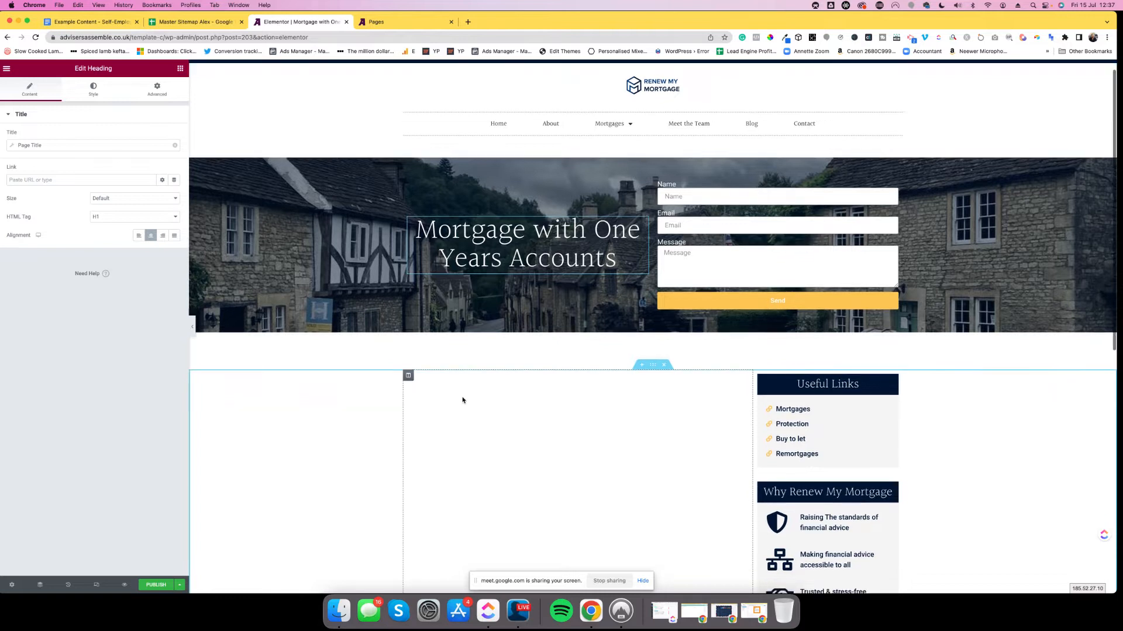
pyautogui.click(430, 368)
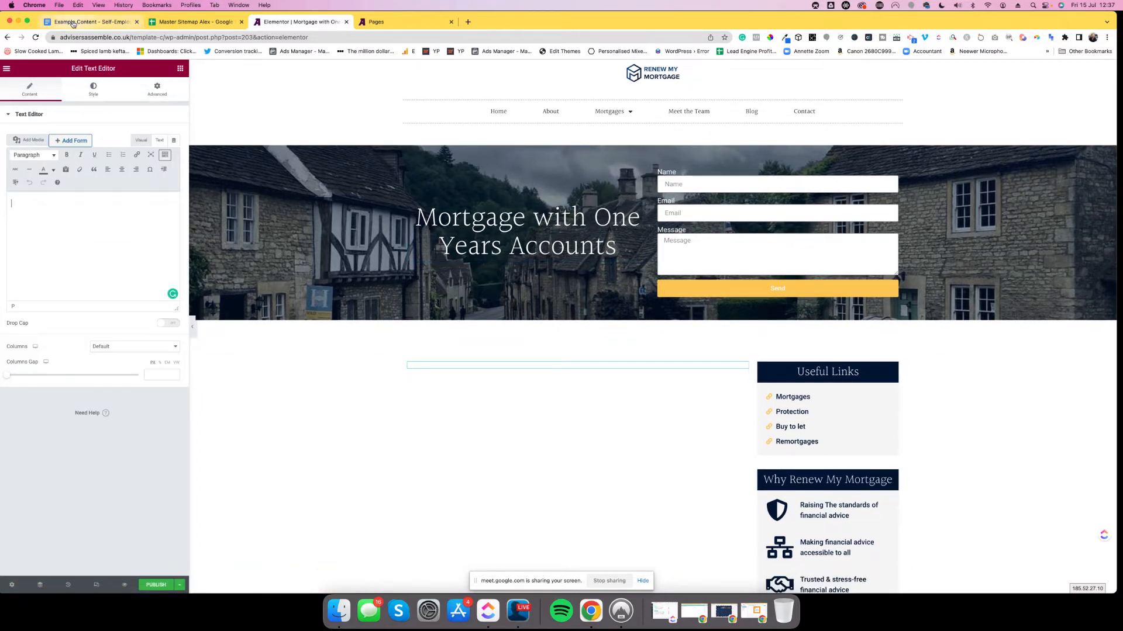
# - Select the example document's body text from the heading "Is it possible to get a Mortgage" to the closing paragraph for copying
pyautogui.click(75, 18)
pyautogui.click(335, 240)
pyautogui.moveTo(335, 240); pyautogui.dragTo(672, 524)
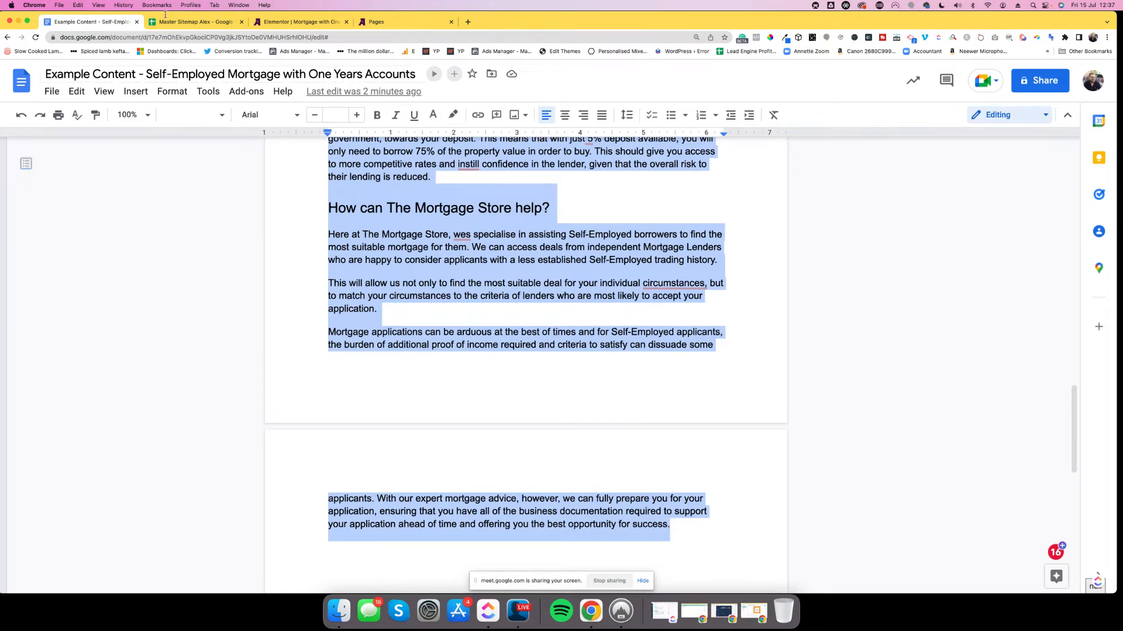
# - Paste the document content into the Elementor body text block in visual mode and review its formatting on the page
pyautogui.click(295, 20)
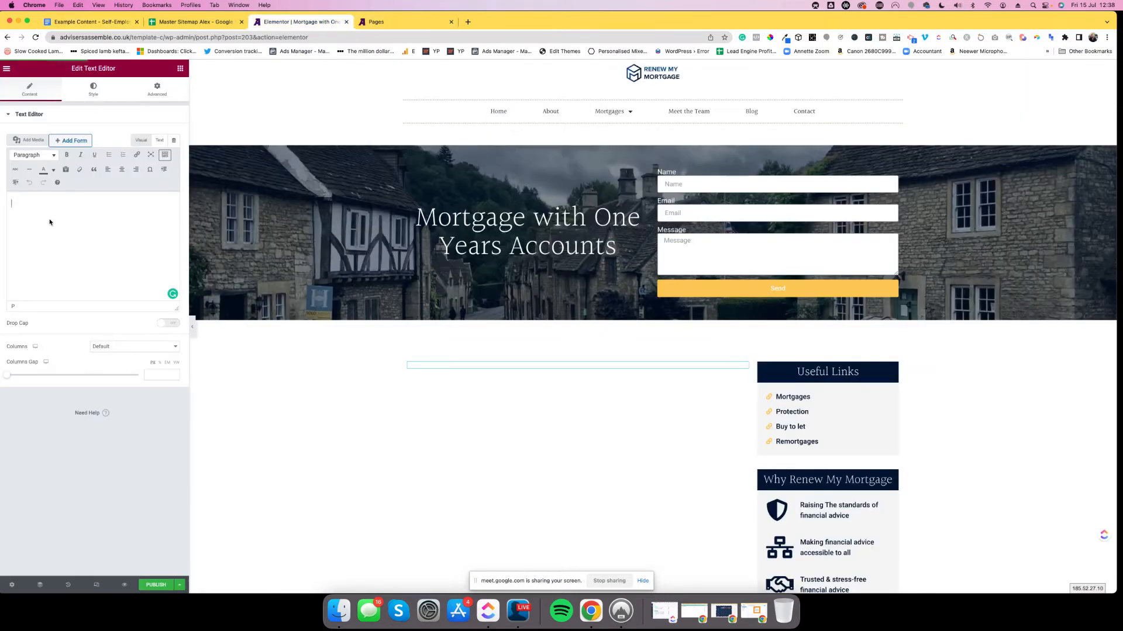
pyautogui.click(160, 142)
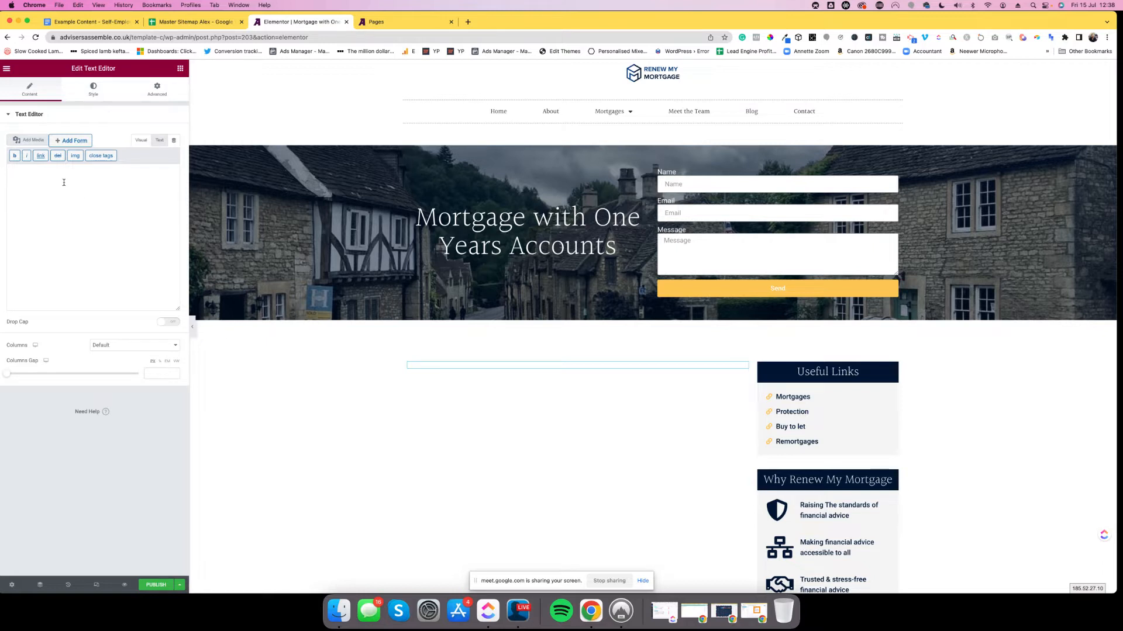
pyautogui.click(139, 141)
pyautogui.click(58, 213)
pyautogui.press('super+v')
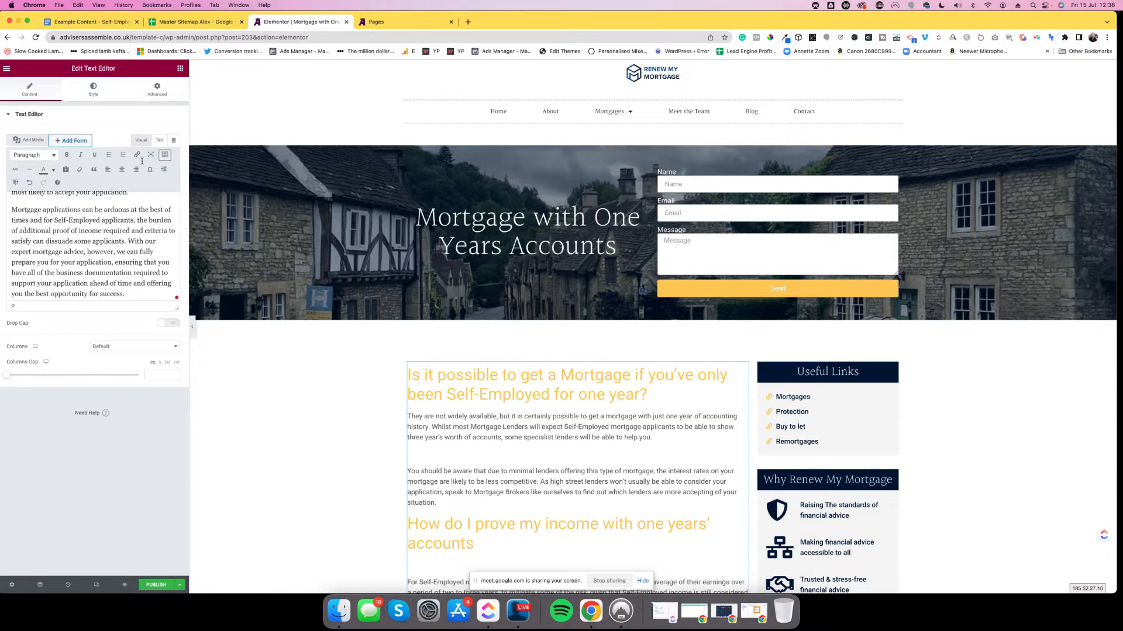
pyautogui.scroll(-5, 520, 477)
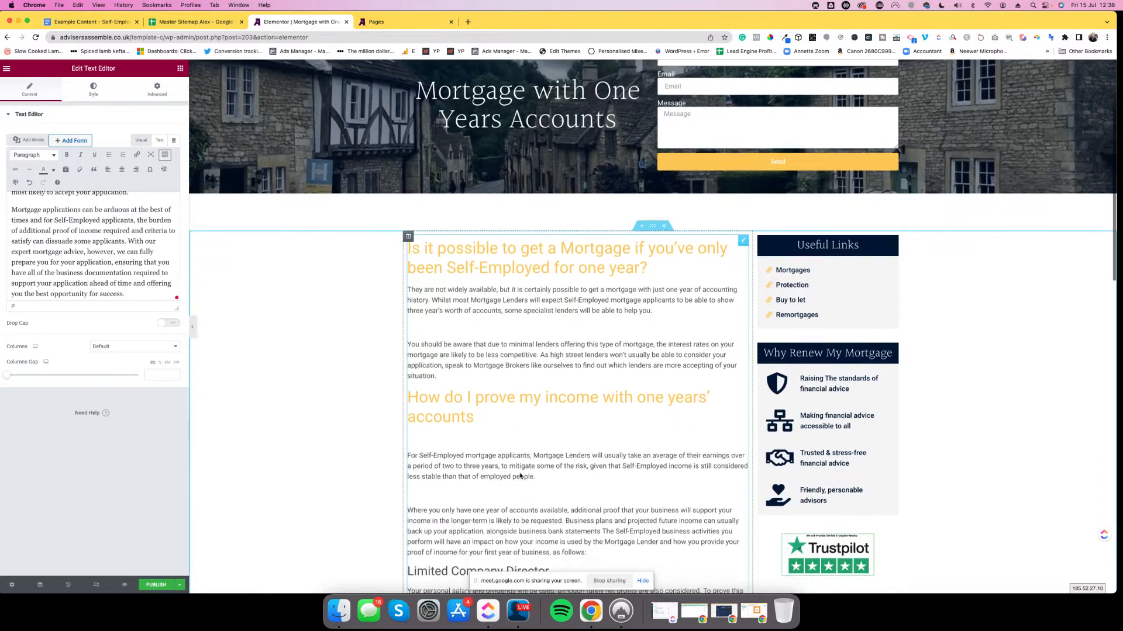
pyautogui.scroll(-2, 529, 444)
pyautogui.scroll(8, 514, 508)
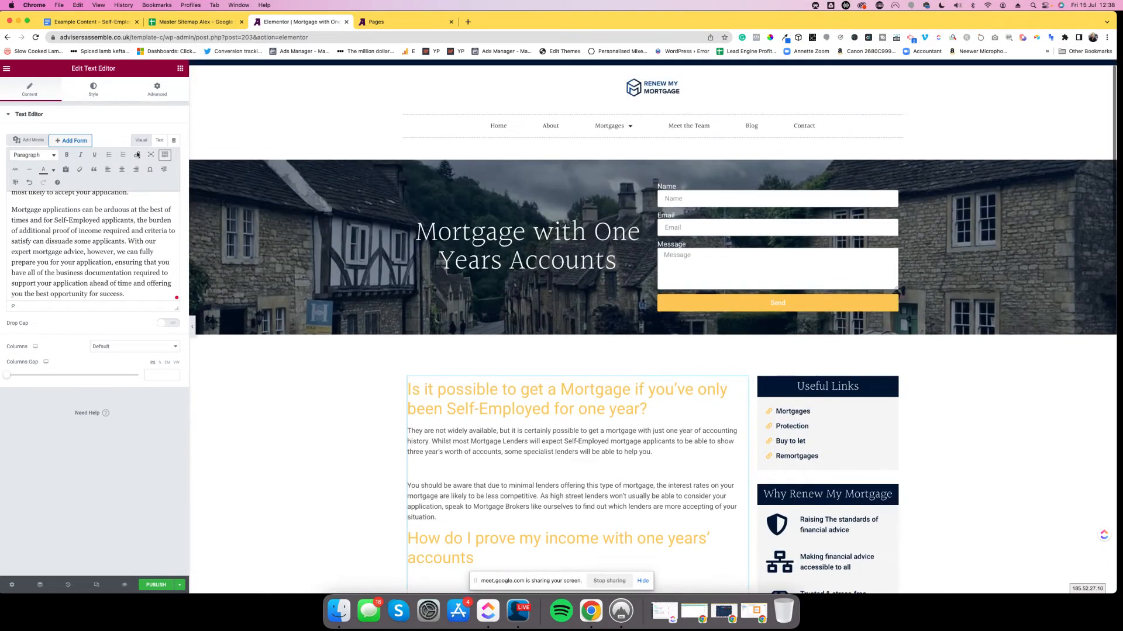
# - Show the text block's HTML source and remove the font-weight span tags around the first heading
pyautogui.click(160, 140)
pyautogui.moveTo(24, 177); pyautogui.dragTo(131, 191)
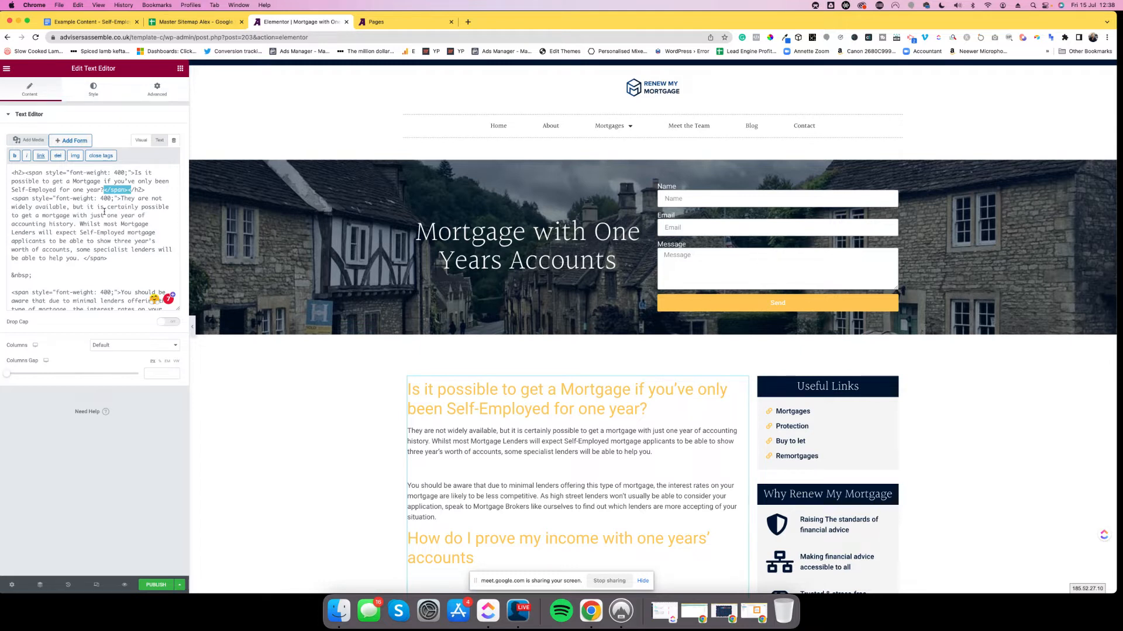
pyautogui.click(27, 173)
pyautogui.moveTo(27, 173); pyautogui.dragTo(134, 174)
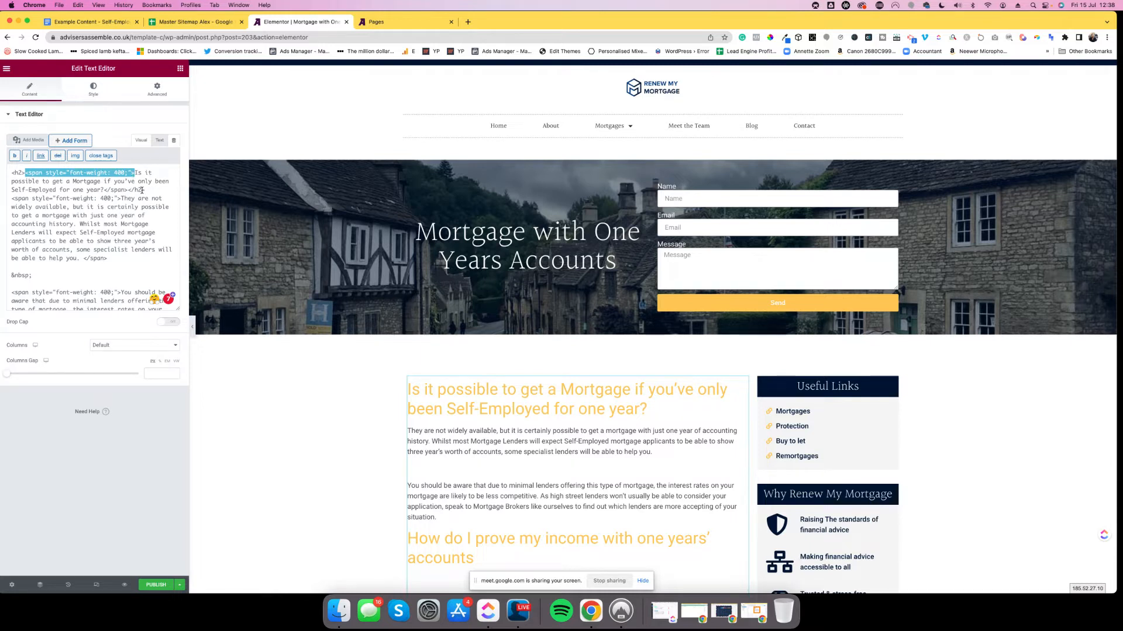
pyautogui.press('BackSpace')
pyautogui.moveTo(139, 182); pyautogui.dragTo(166, 183)
pyautogui.press('BackSpace')
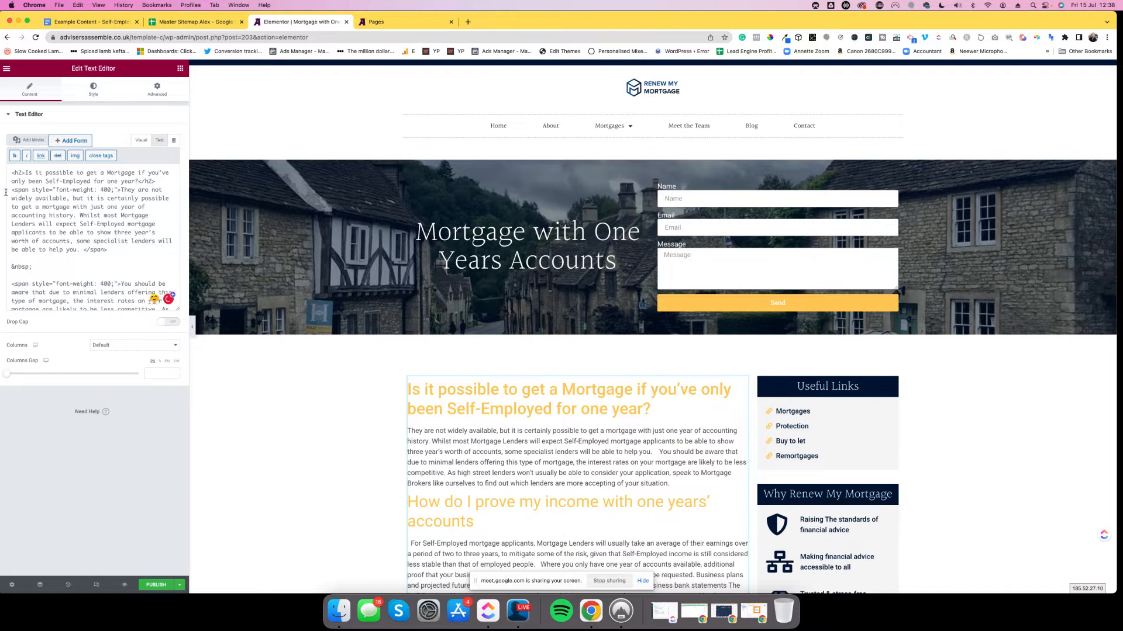
# - Remove the span tags around the first paragraph, the &nbsp; line and the second paragraph's opening span tag
pyautogui.moveTo(12, 190); pyautogui.dragTo(122, 190)
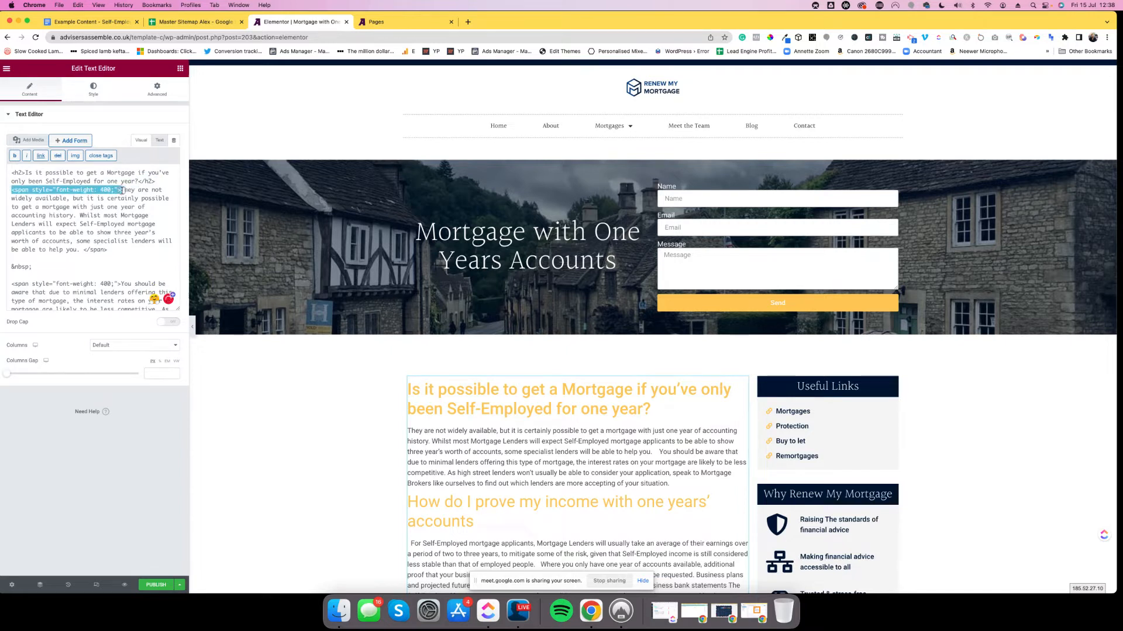
pyautogui.press('BackSpace')
pyautogui.moveTo(127, 241); pyautogui.dragTo(153, 242)
pyautogui.press('BackSpace')
pyautogui.moveTo(51, 263); pyautogui.dragTo(120, 240)
pyautogui.press('BackSpace')
pyautogui.scroll(-2, 35, 245)
pyautogui.press('BackSpace')
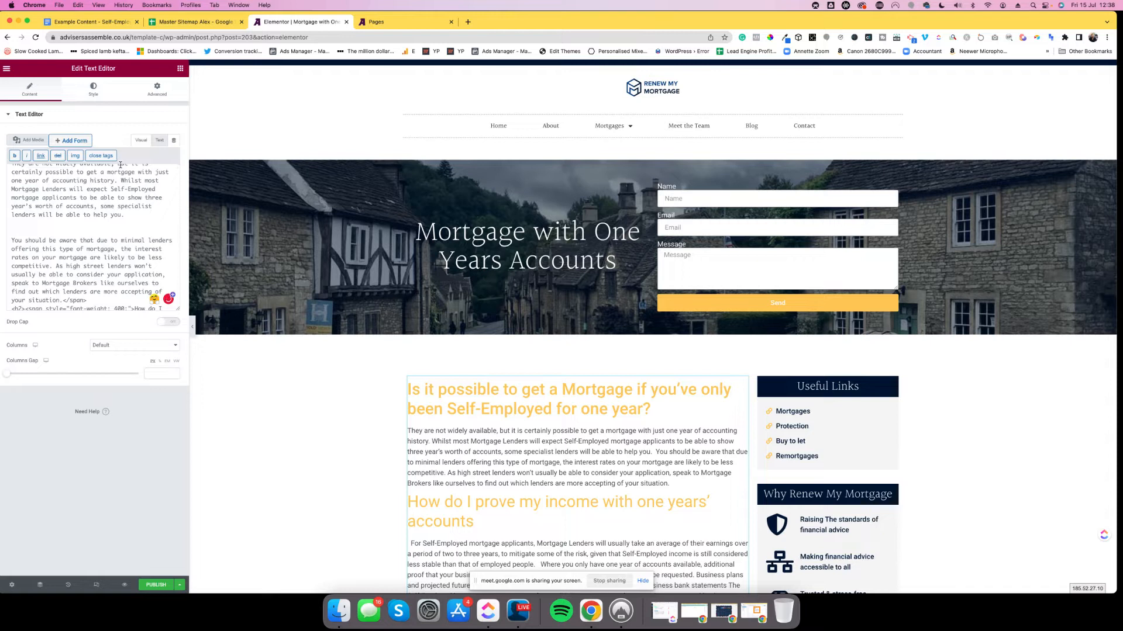
# - Clear the text block's HTML source, recopy the selected body text from the example document and paste it into the source as plain text
pyautogui.press('super+a')
pyautogui.press('BackSpace')
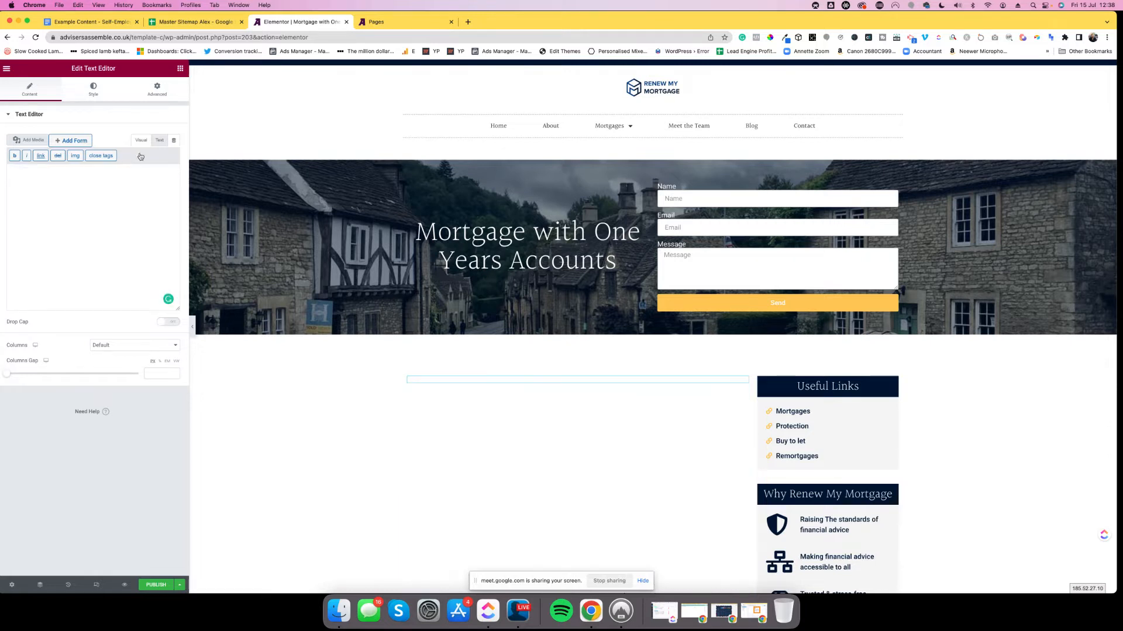
pyautogui.click(105, 23)
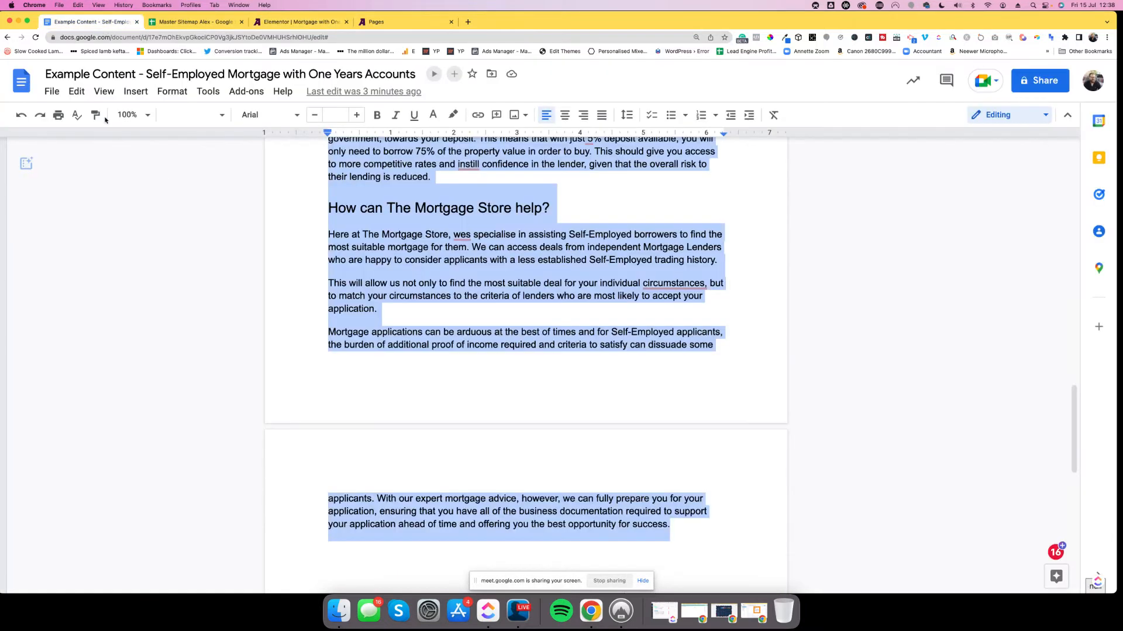
pyautogui.rightClick(406, 219)
pyautogui.click(436, 254)
pyautogui.click(298, 21)
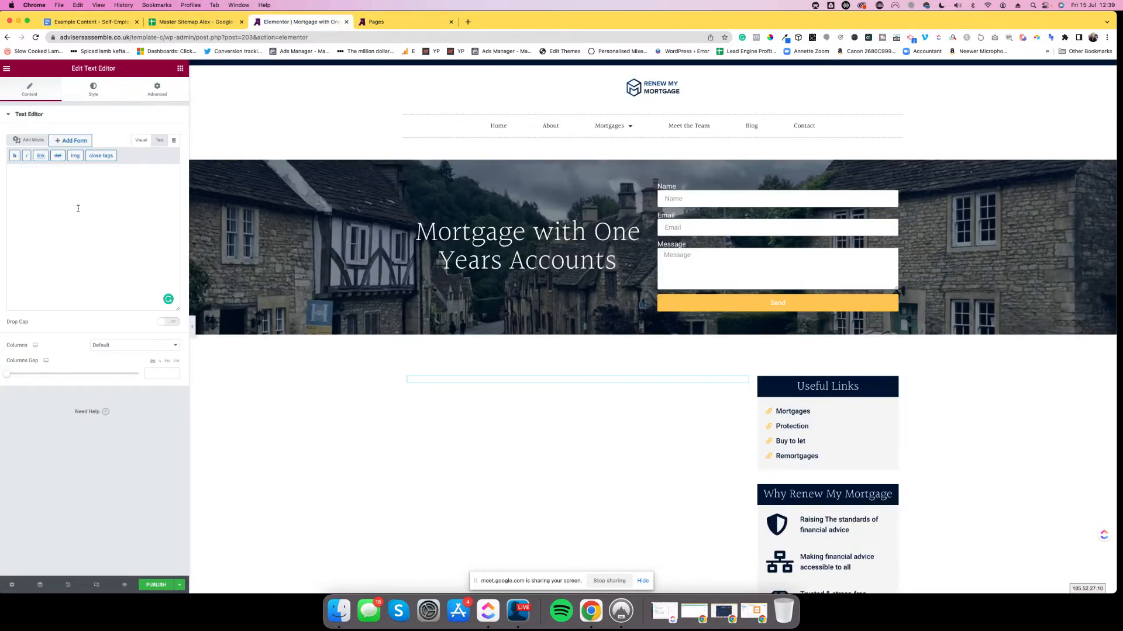
pyautogui.press('super+v')
pyautogui.scroll(10, 106, 242)
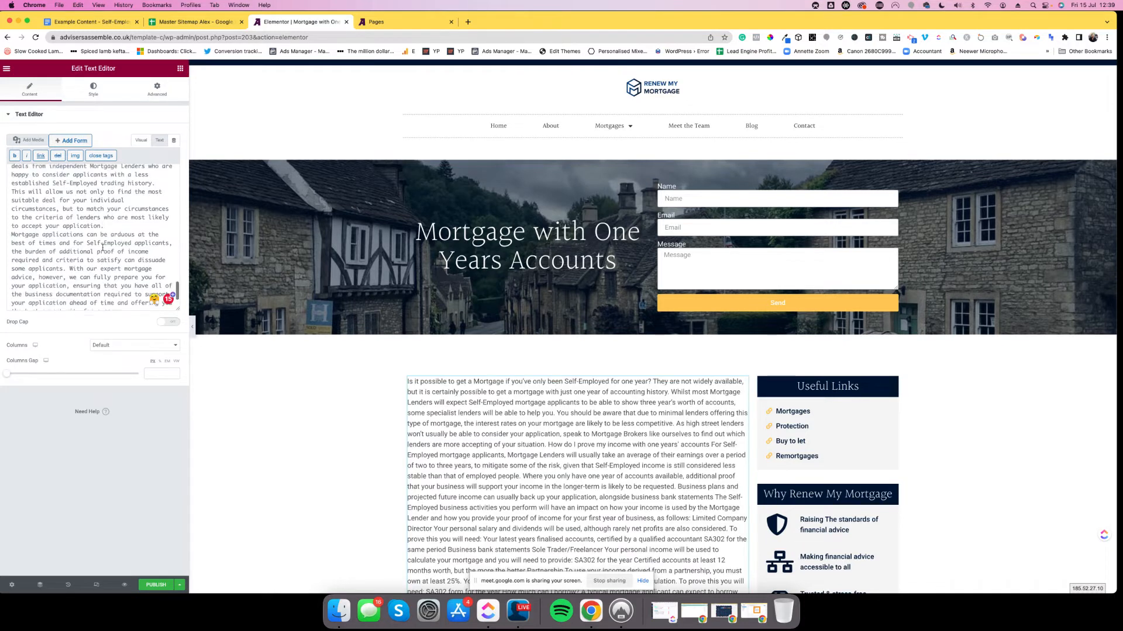
pyautogui.scroll(5, 105, 242)
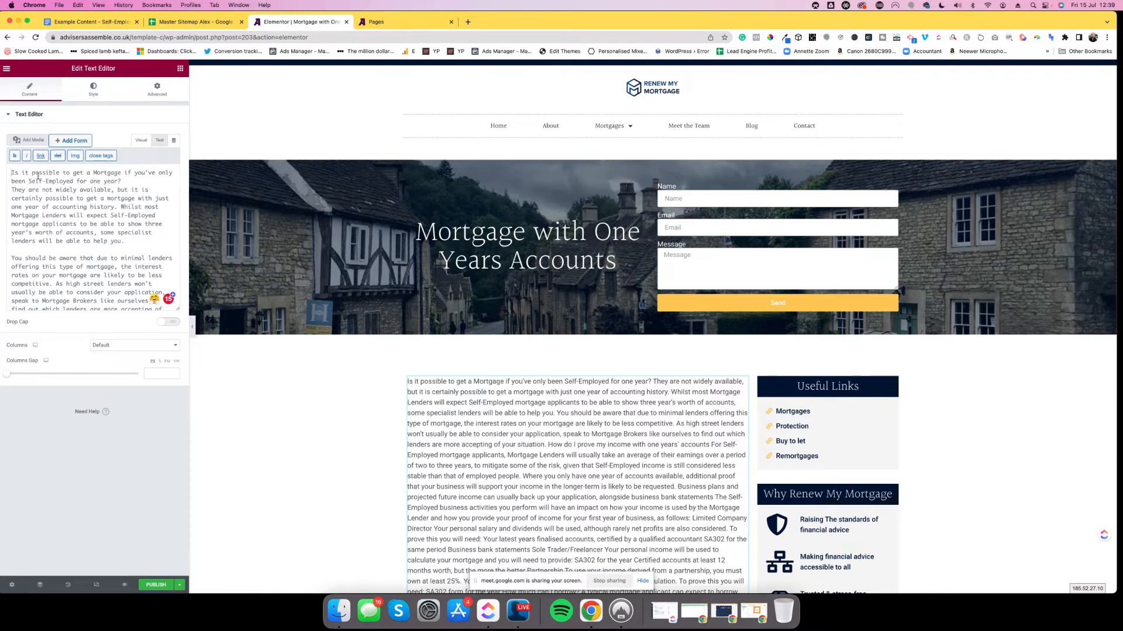
# - Check in the example document which heading levels "How do I prove my income with one years' accounts" and "Limited Company Director" use
pyautogui.click(91, 22)
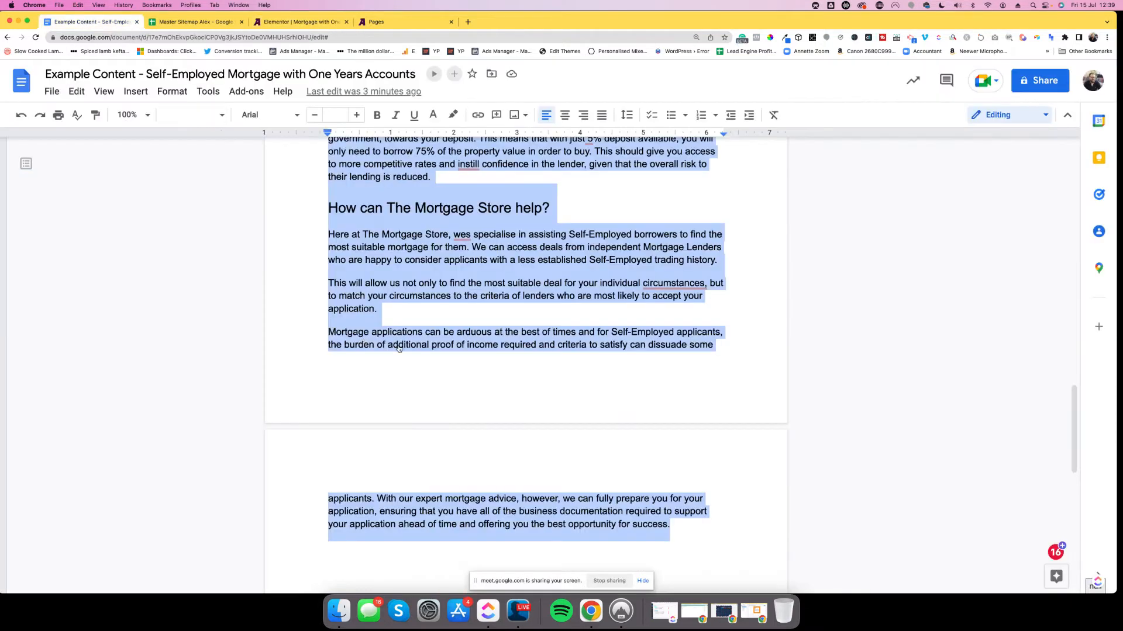
pyautogui.scroll(15, 399, 349)
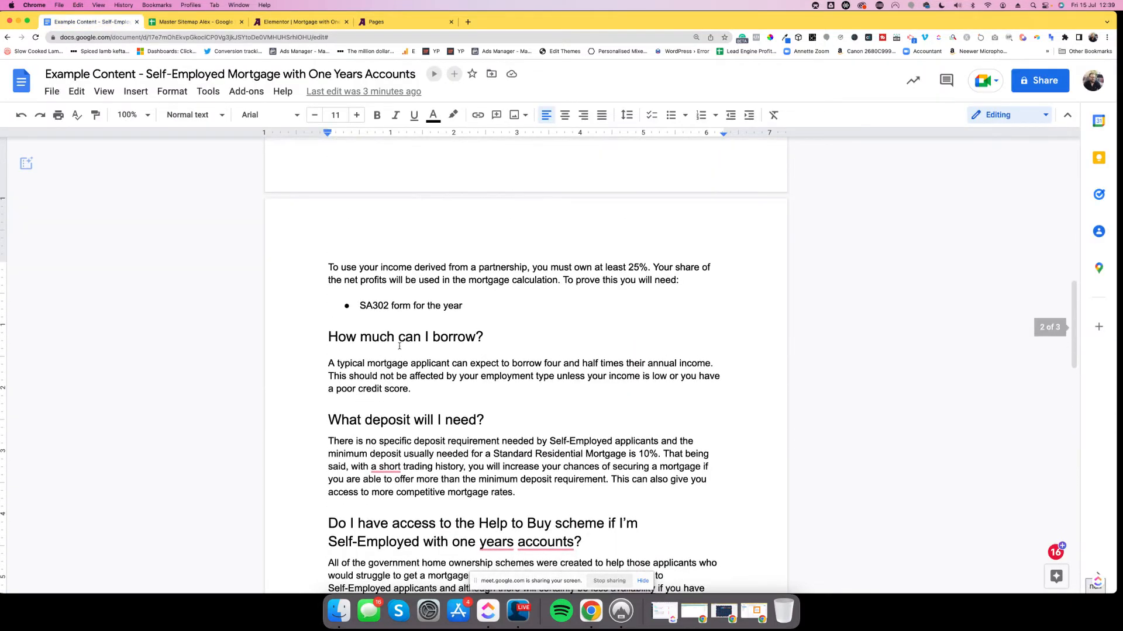
pyautogui.scroll(3, 399, 346)
pyautogui.scroll(-2, 398, 346)
pyautogui.moveTo(328, 250); pyautogui.dragTo(652, 253)
pyautogui.click(596, 252)
pyautogui.scroll(-1, 504, 260)
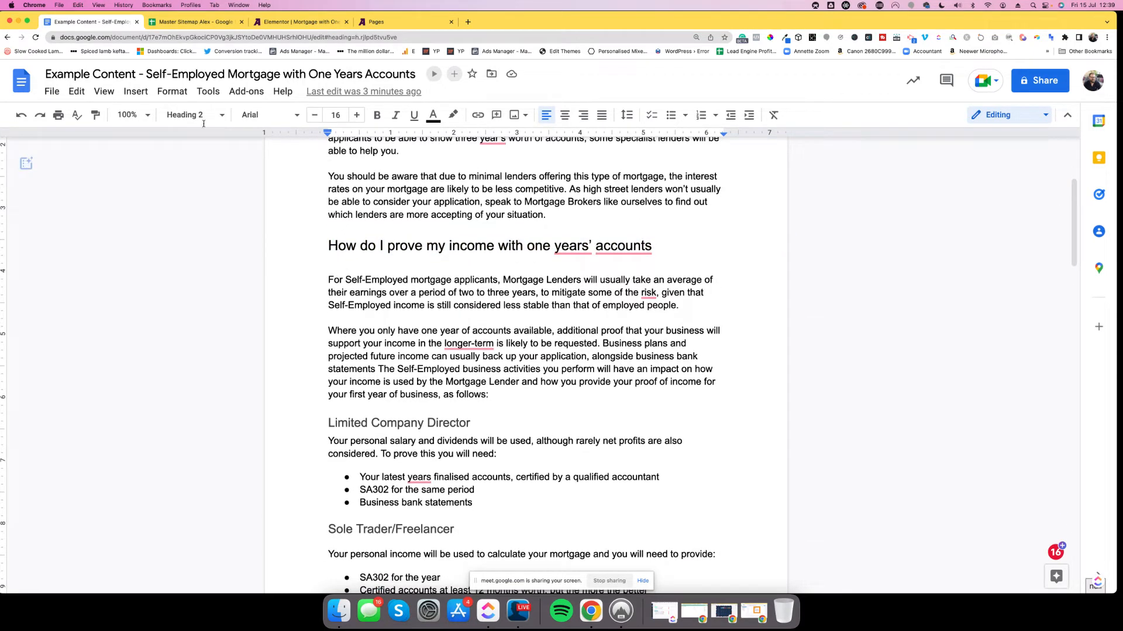
pyautogui.scroll(-1, 537, 433)
pyautogui.moveTo(328, 398); pyautogui.dragTo(471, 398)
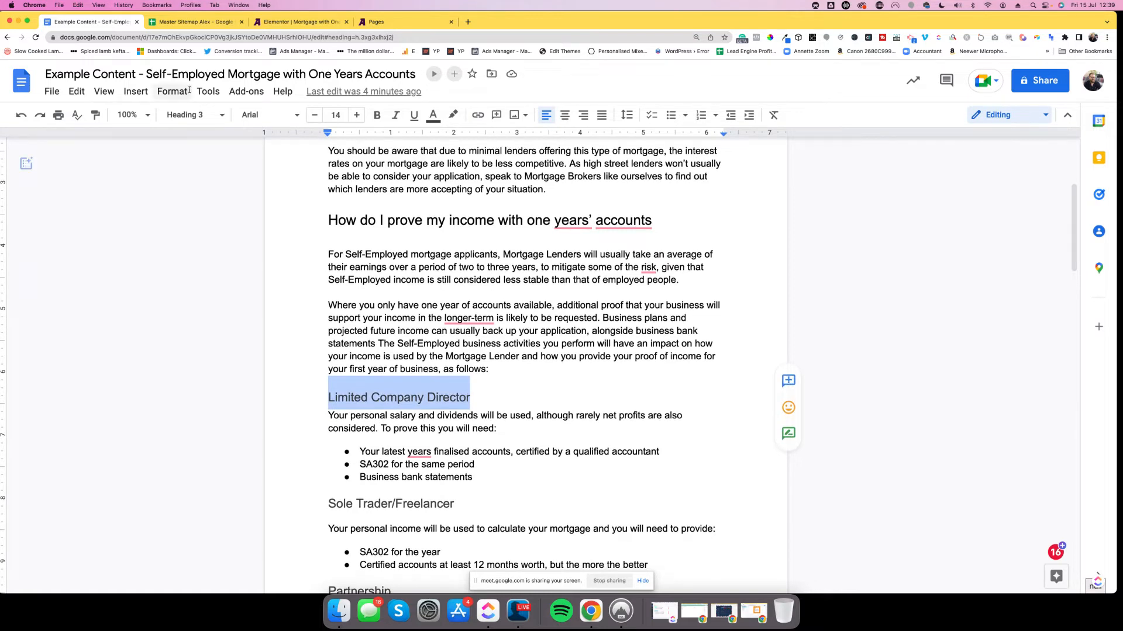
pyautogui.click(388, 220)
pyautogui.moveTo(328, 221); pyautogui.dragTo(663, 224)
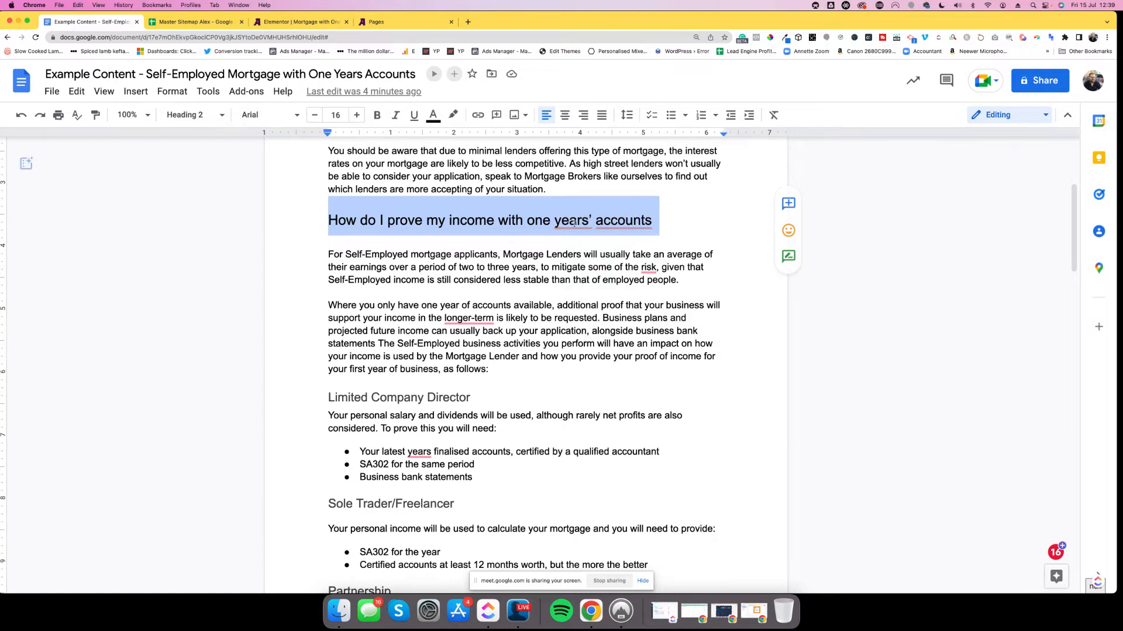
# - In the Elementor HTML source, wrap "How do I prove my income with one years' accounts" in <h2> and </h2> tags and highlight it
pyautogui.click(313, 23)
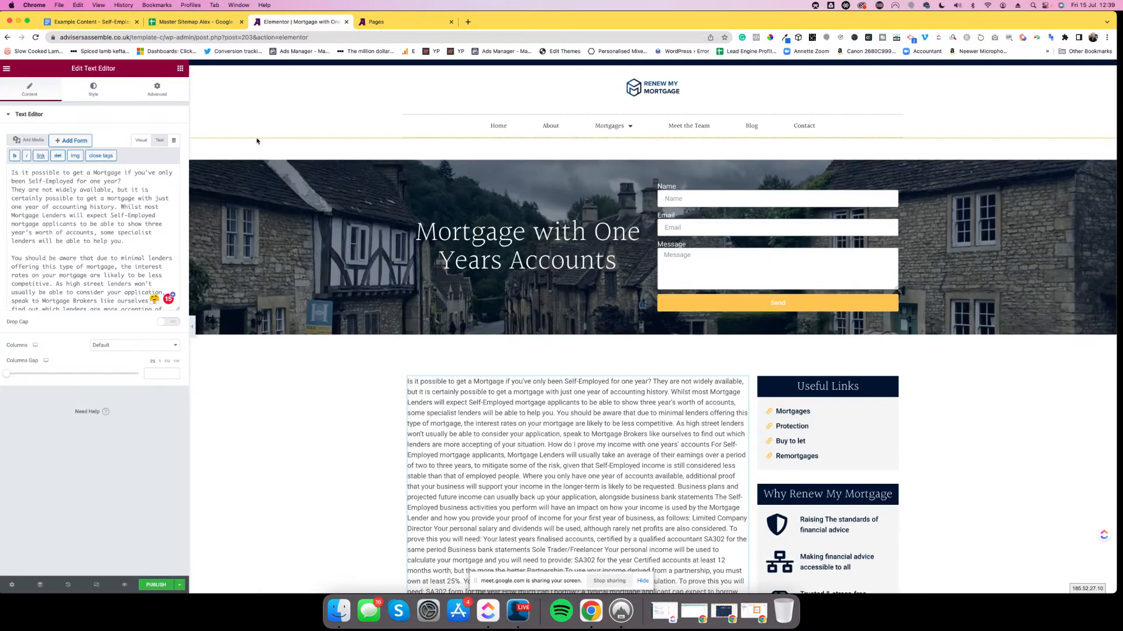
pyautogui.scroll(-10, 97, 244)
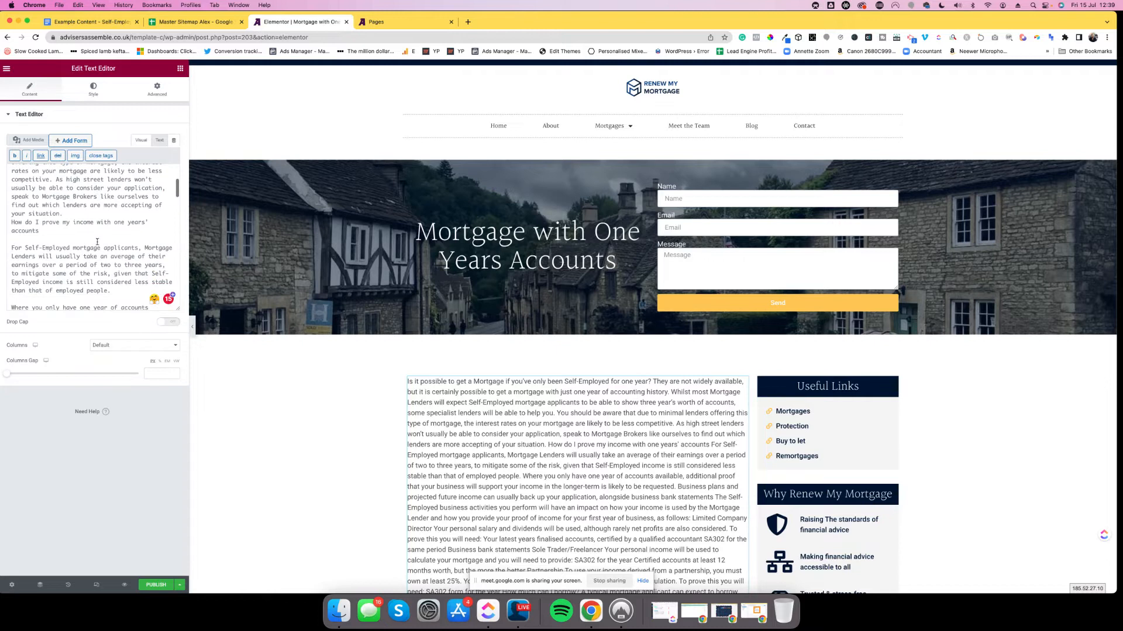
pyautogui.scroll(-8, 98, 242)
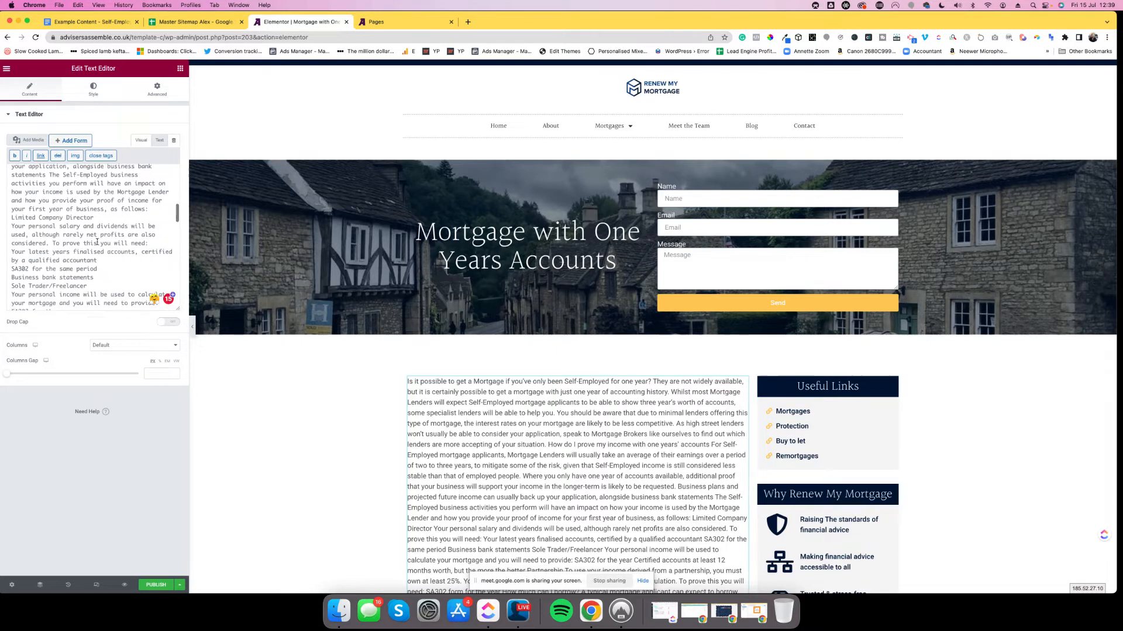
pyautogui.scroll(4, 97, 242)
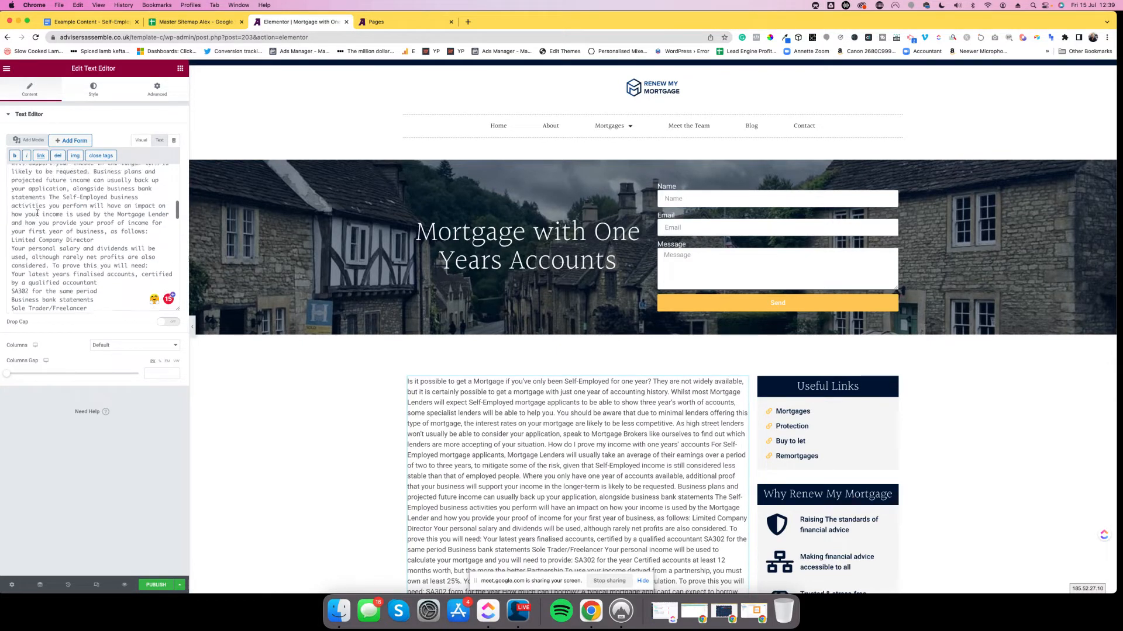
pyautogui.scroll(3, 36, 214)
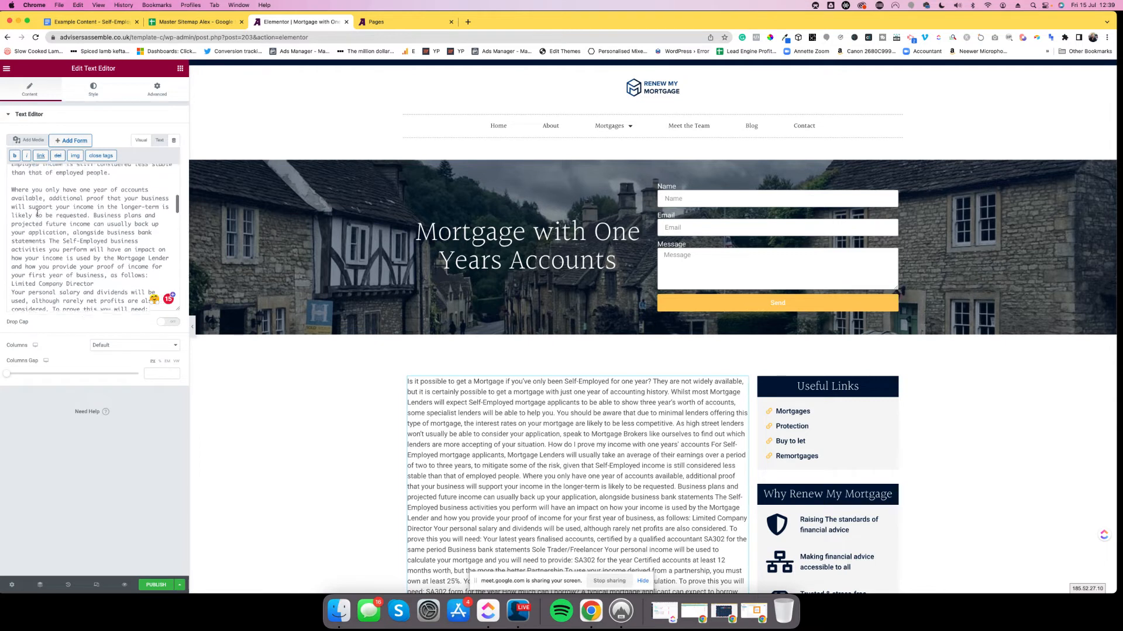
pyautogui.scroll(1, 43, 212)
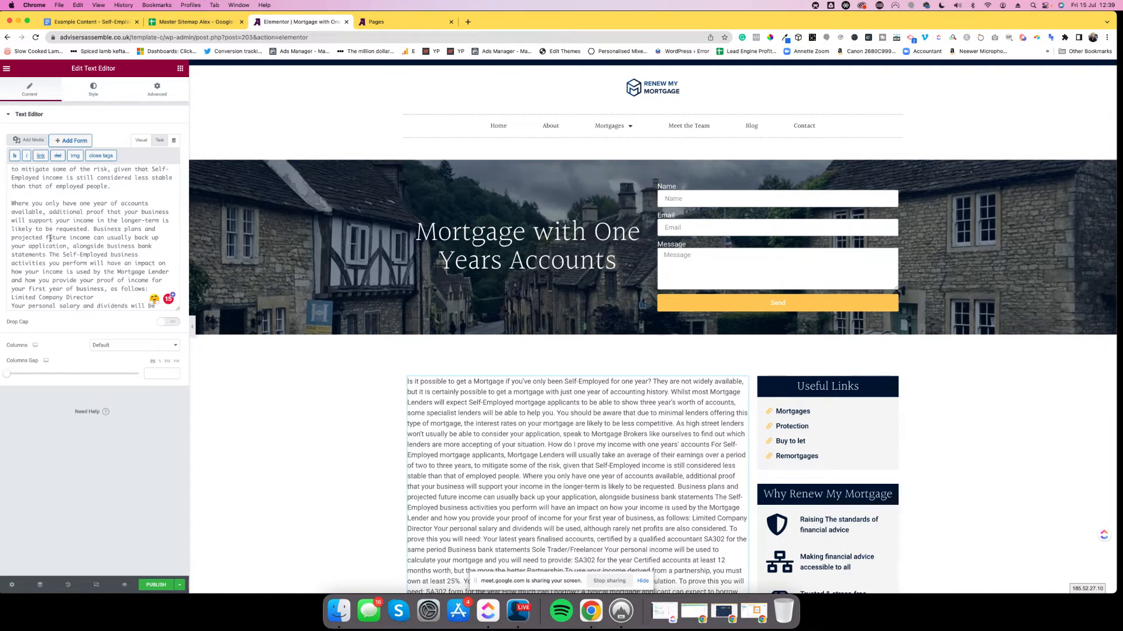
pyautogui.scroll(5, 24, 227)
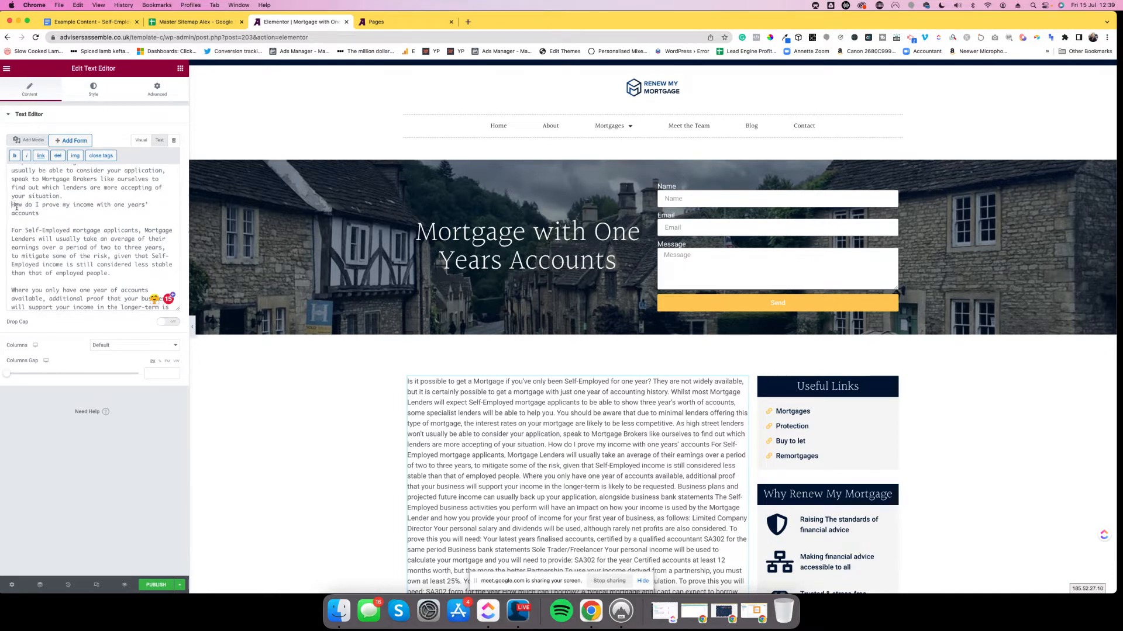
pyautogui.write('<h2>')
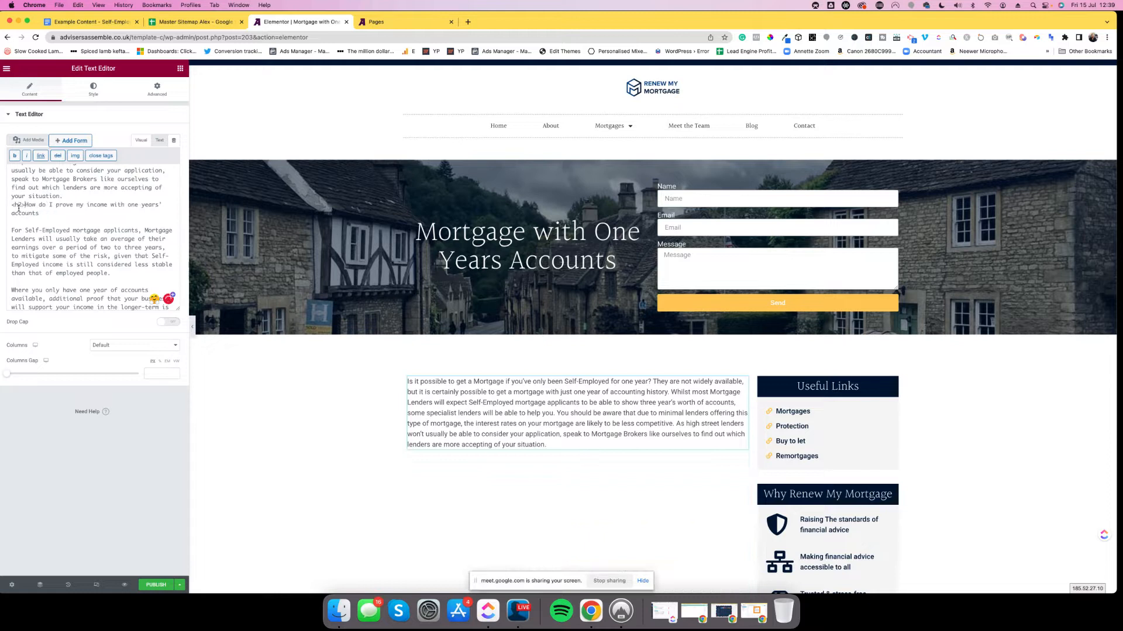
pyautogui.click(47, 214)
pyautogui.write('<')
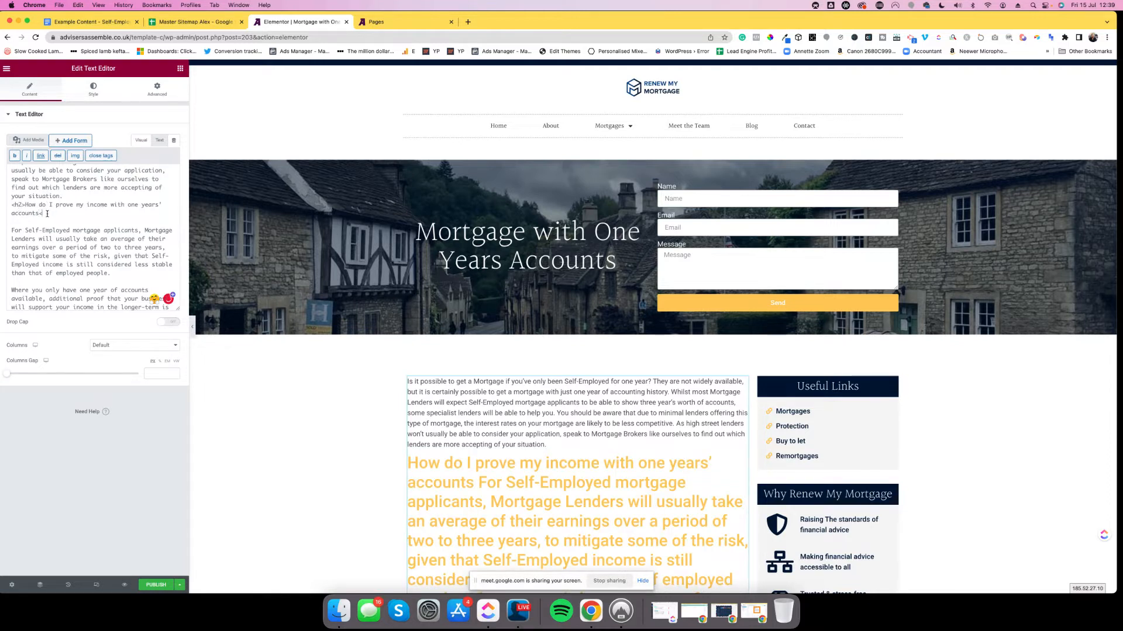
pyautogui.write('/h2>')
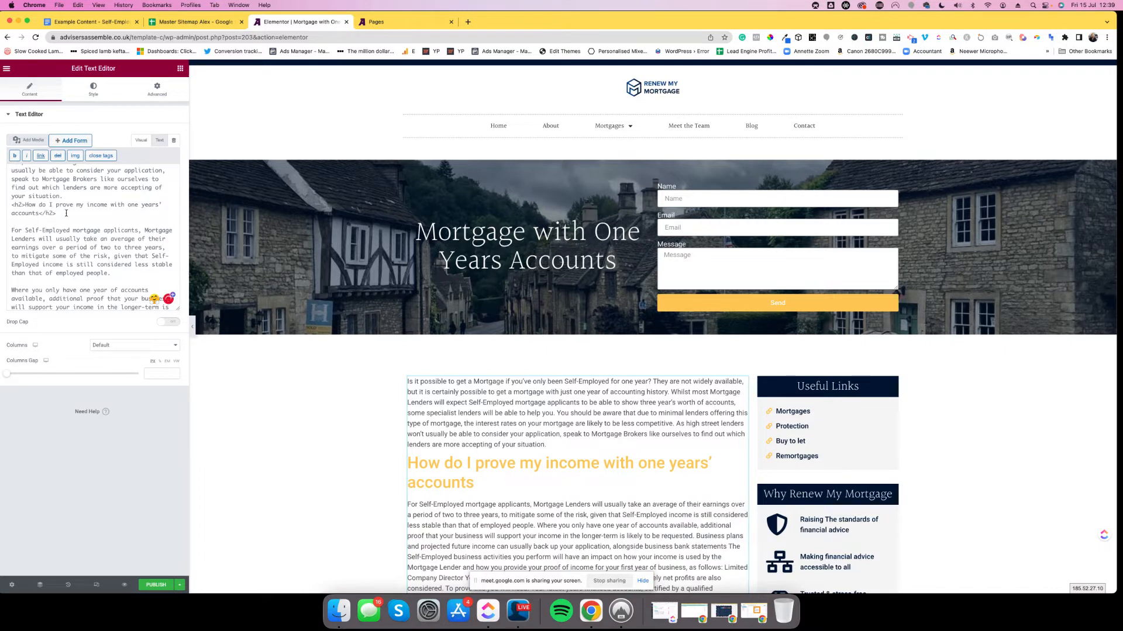
pyautogui.moveTo(12, 207); pyautogui.dragTo(61, 214)
# - In the text block's HTML source, wrap "Limited Company Director" in <h3> and </h3> tags
pyautogui.scroll(-5, 62, 248)
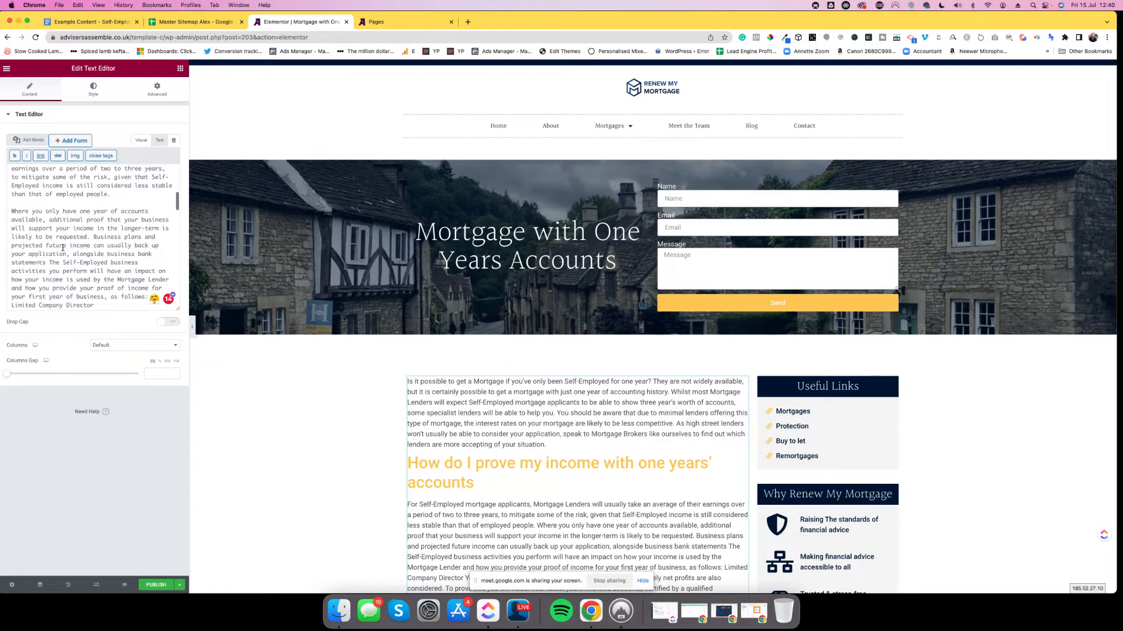
pyautogui.click(73, 23)
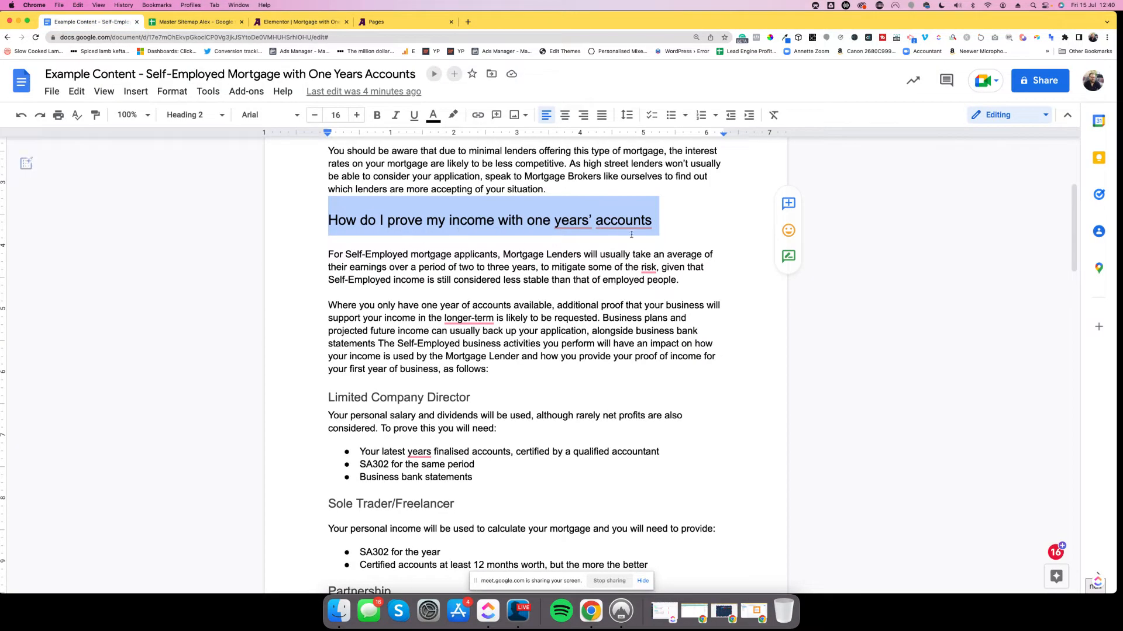
pyautogui.click(262, 23)
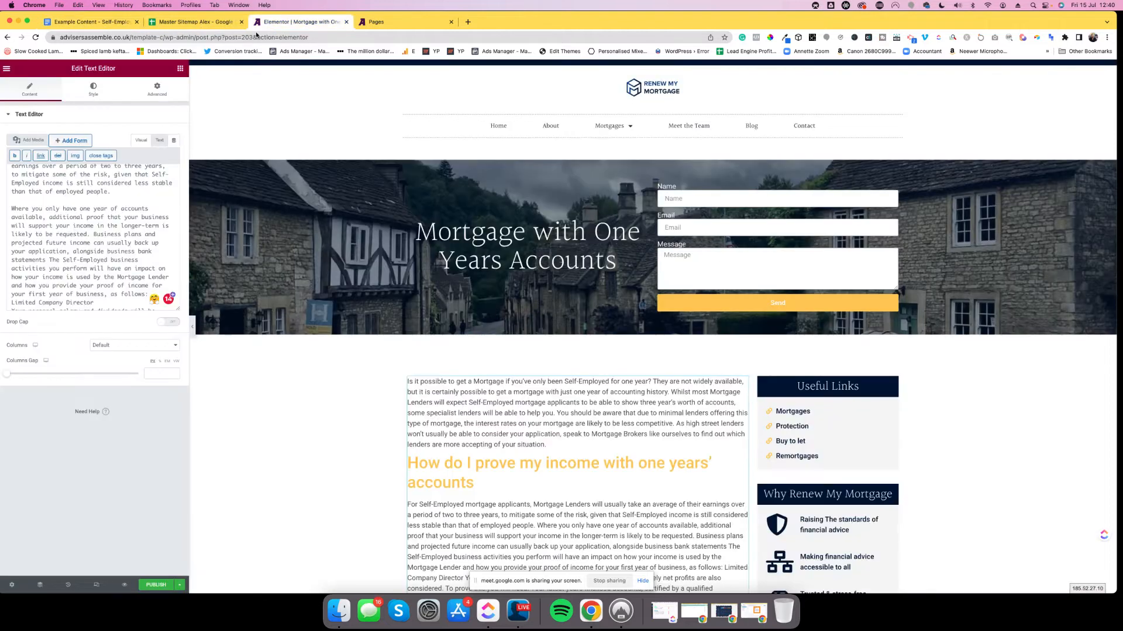
pyautogui.scroll(-2, 36, 230)
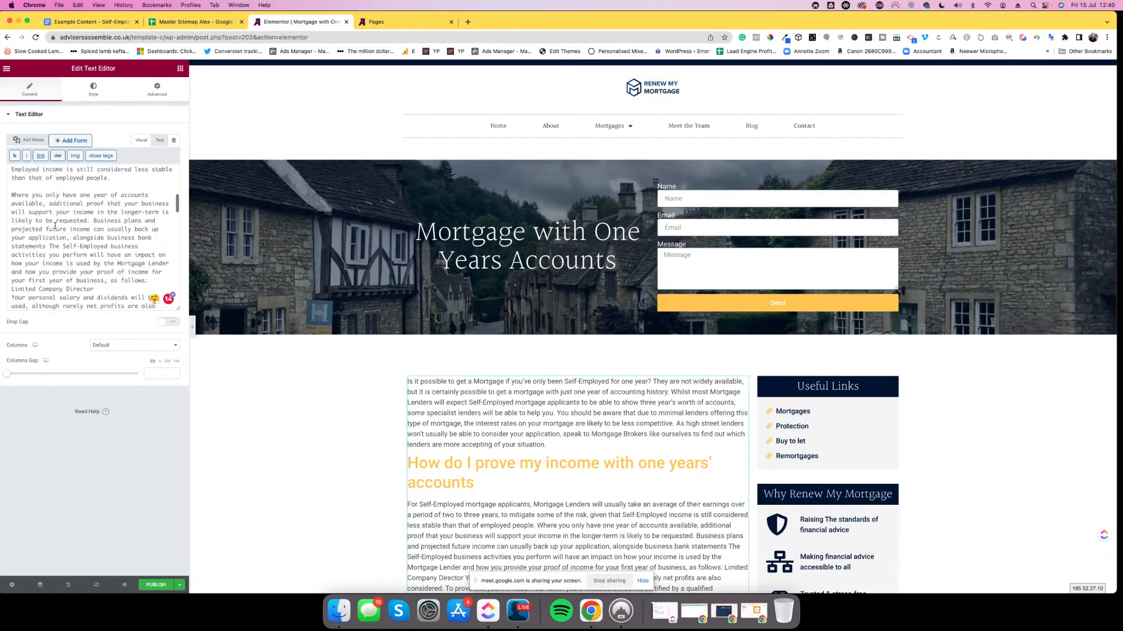
pyautogui.scroll(4, 55, 226)
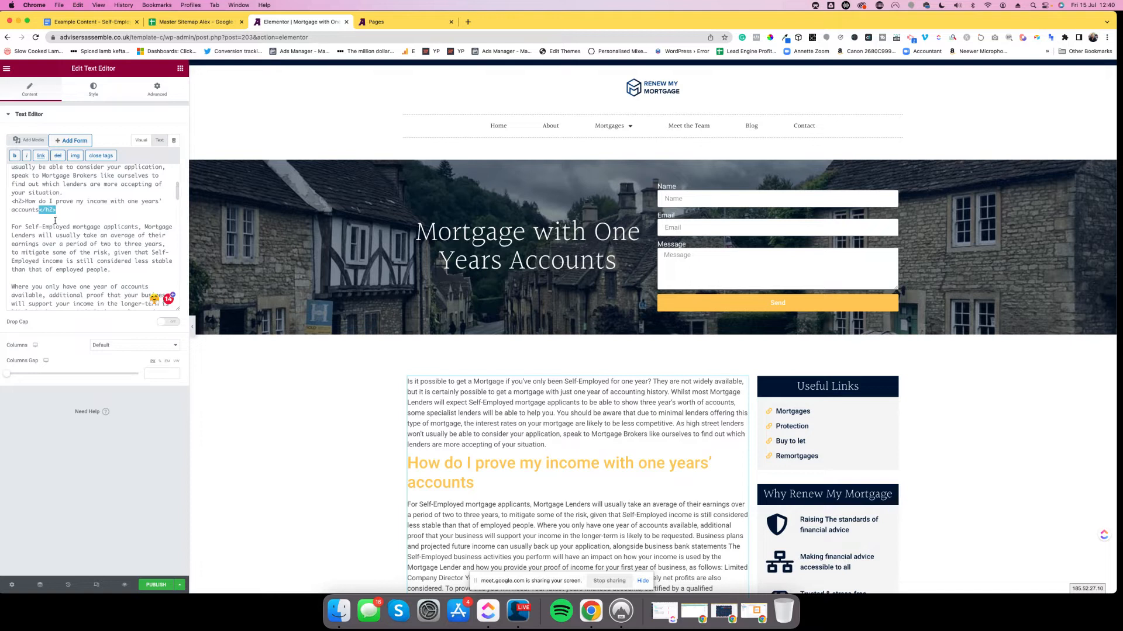
pyautogui.scroll(-5, 59, 236)
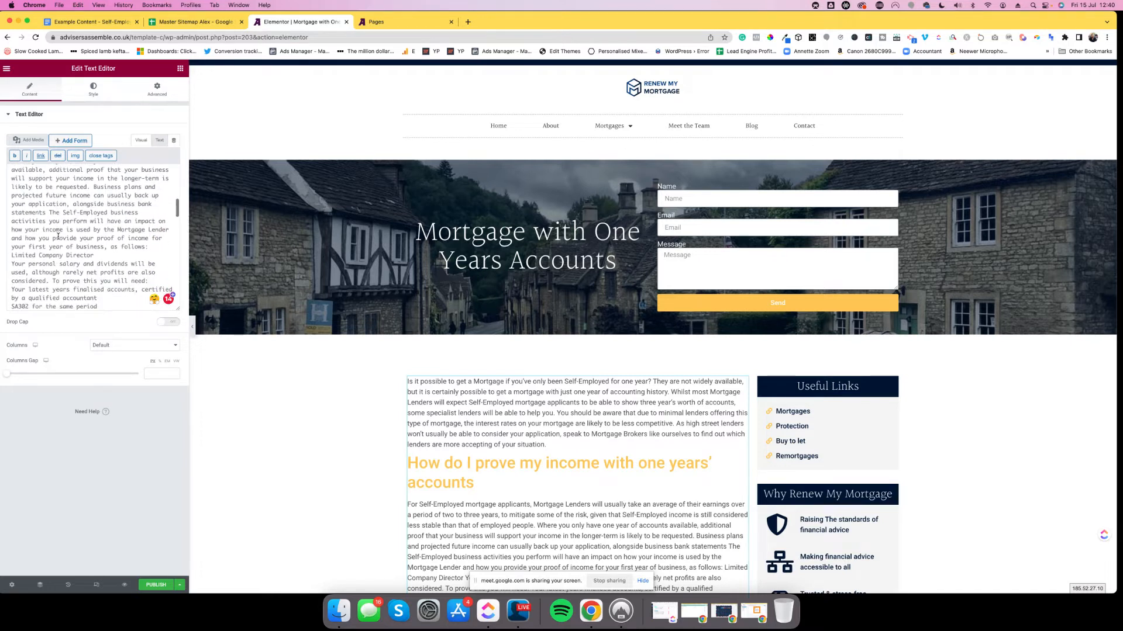
pyautogui.click(12, 256)
pyautogui.write('<h3>')
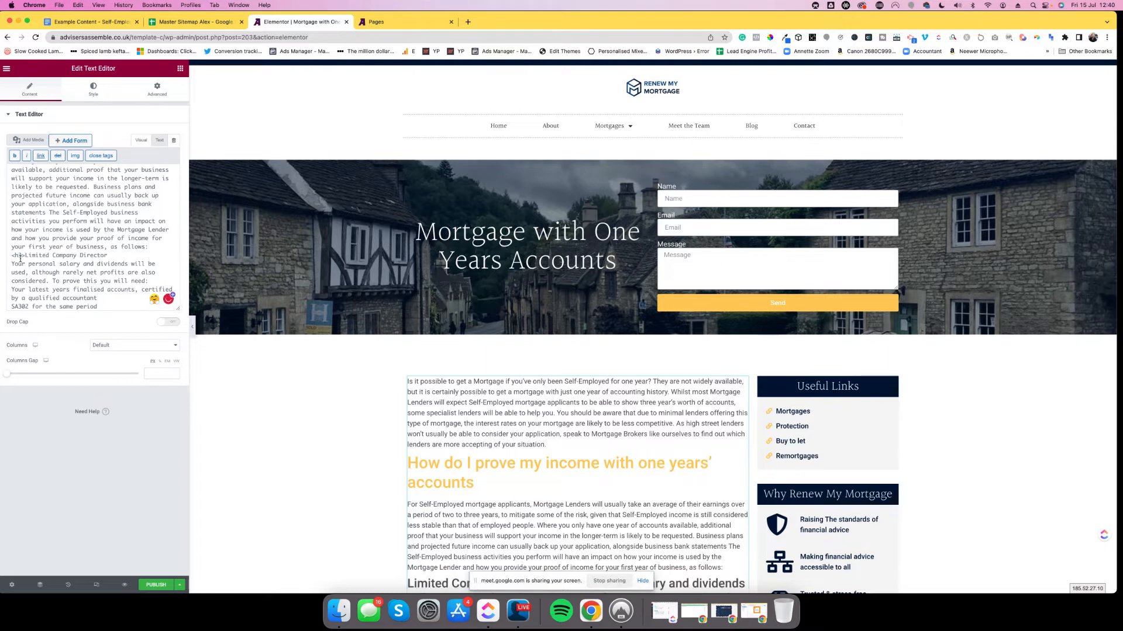
pyautogui.write('</h3?')
pyautogui.press('BackSpace')
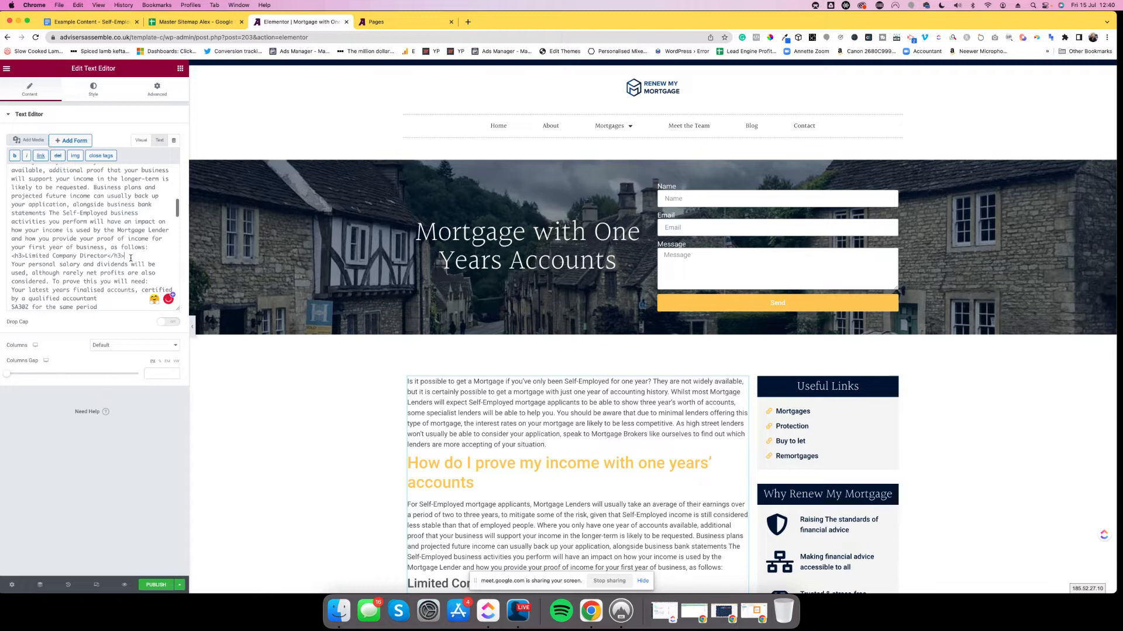
pyautogui.scroll(-2, 525, 448)
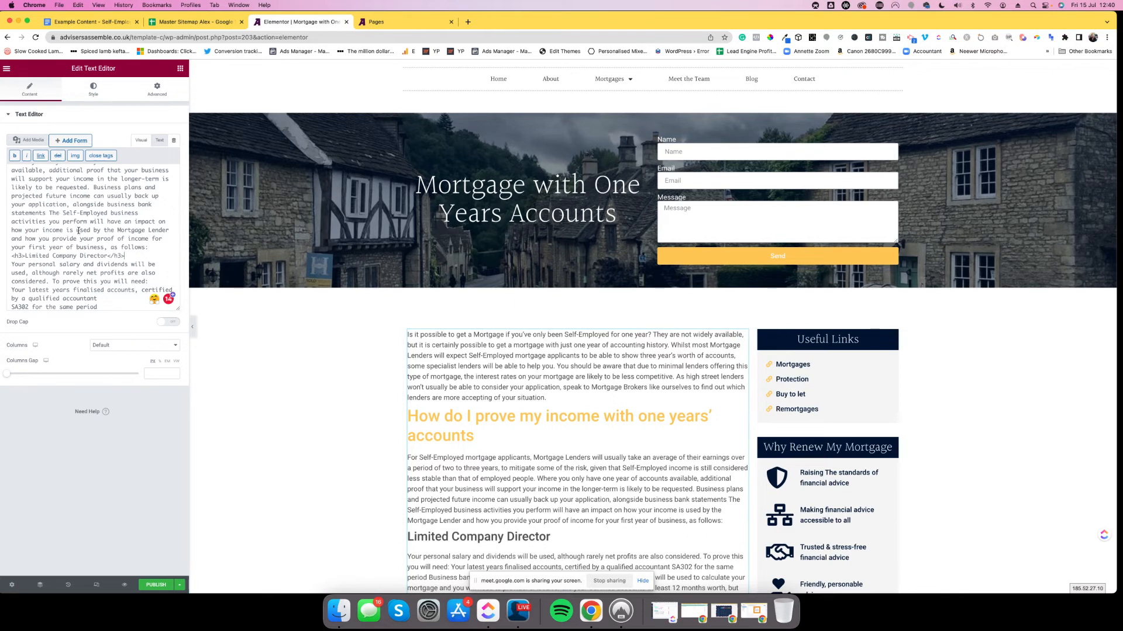
pyautogui.scroll(-3, 79, 252)
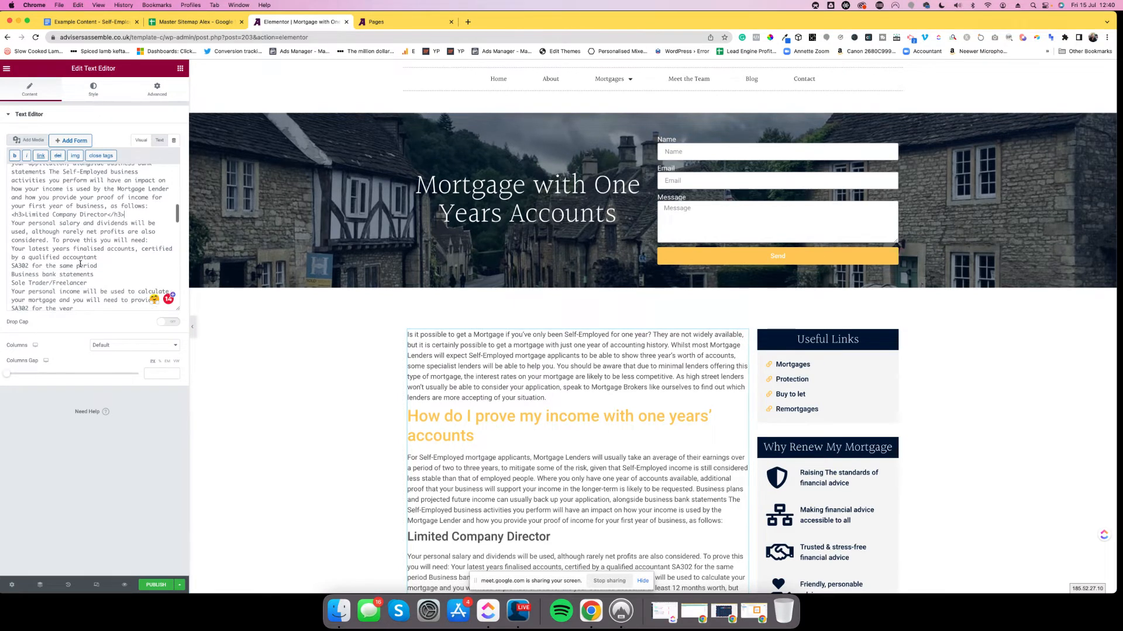
# - Move the example document into its own browser window and bring its opening heading into view
pyautogui.moveTo(72, 22); pyautogui.dragTo(623, 71)
pyautogui.moveTo(503, 314); pyautogui.dragTo(818, 316)
pyautogui.moveTo(1029, 70); pyautogui.dragTo(793, 23)
pyautogui.scroll(5, 846, 280)
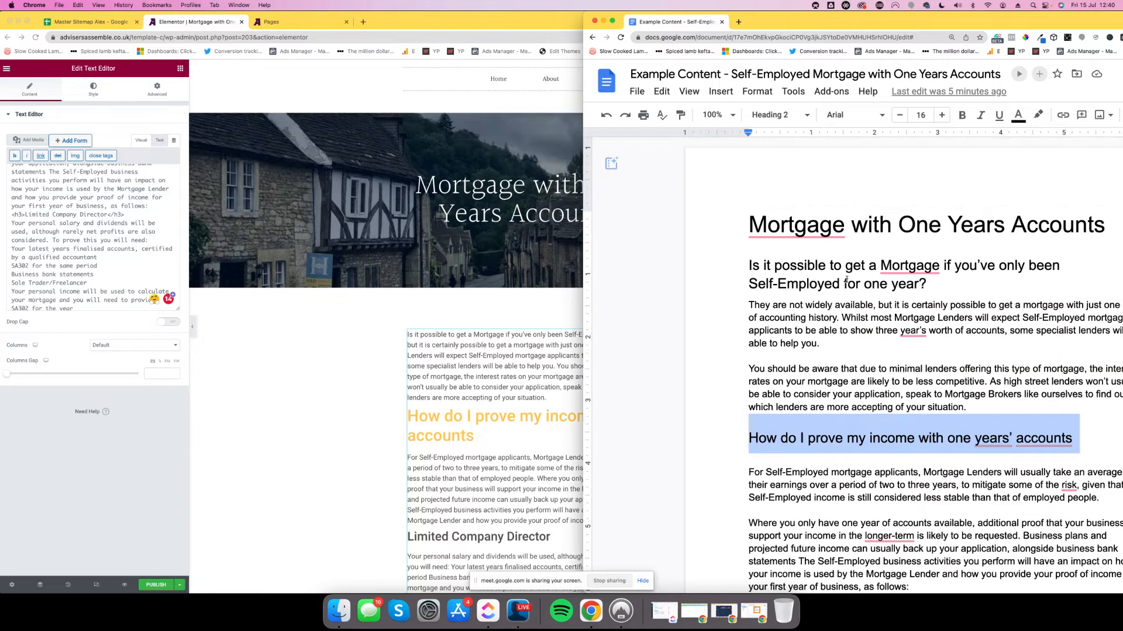
pyautogui.scroll(-1, 846, 280)
# - In the text block's HTML source, wrap "Is it possible to get a Mortgage if you've only been Self-Employed for one year?" in <h2> and </h2> tags
pyautogui.click(400, 373)
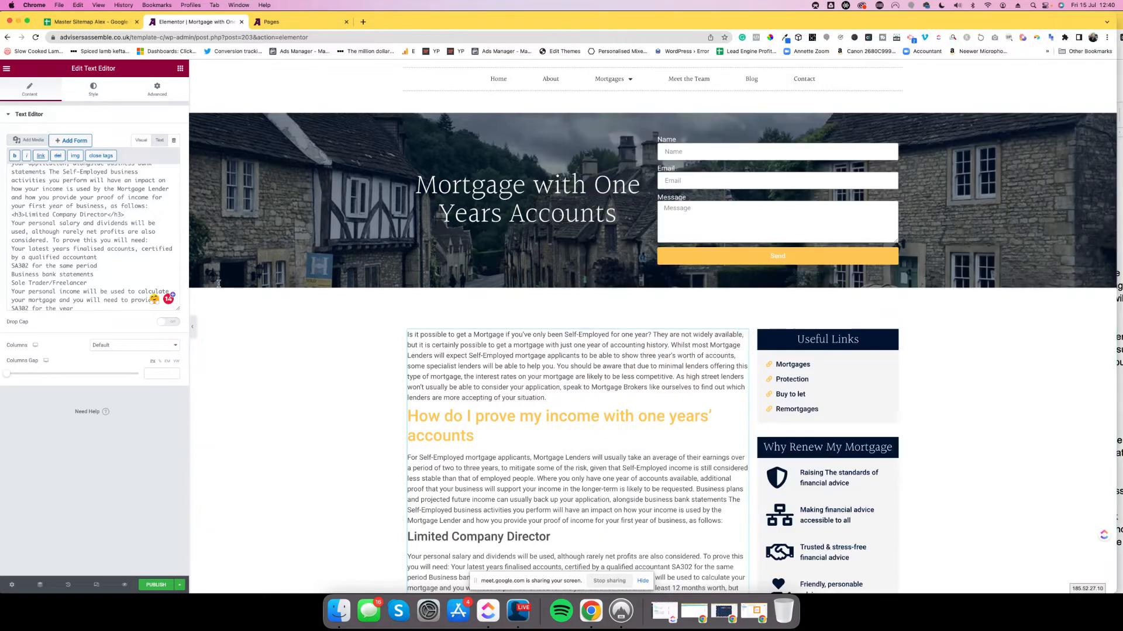
pyautogui.scroll(10, 7, 210)
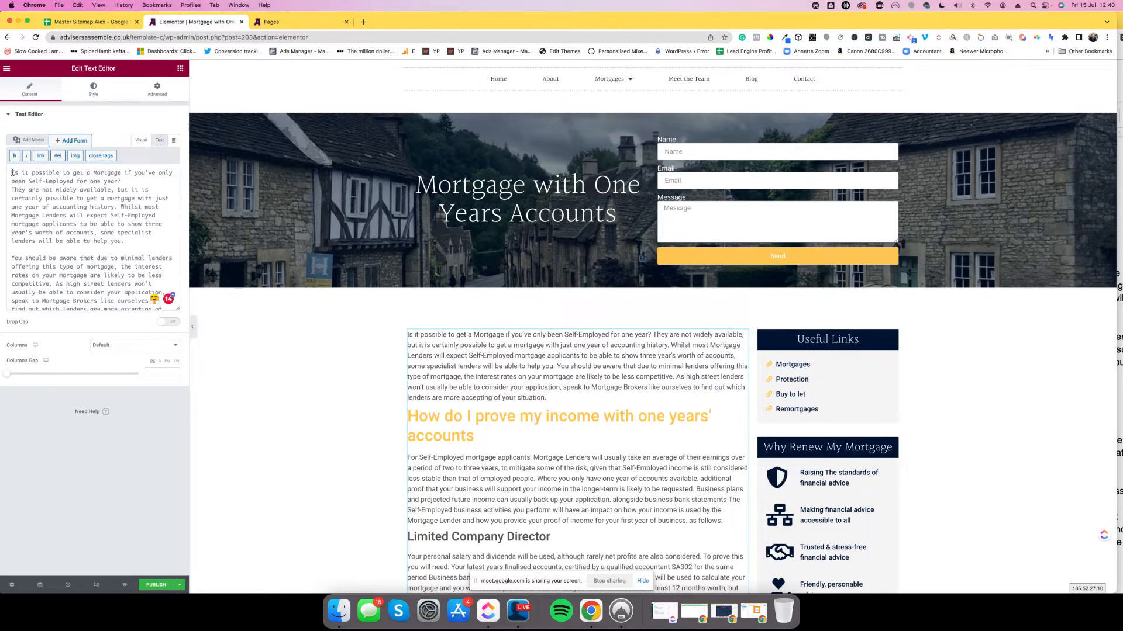
pyautogui.write('<h2>')
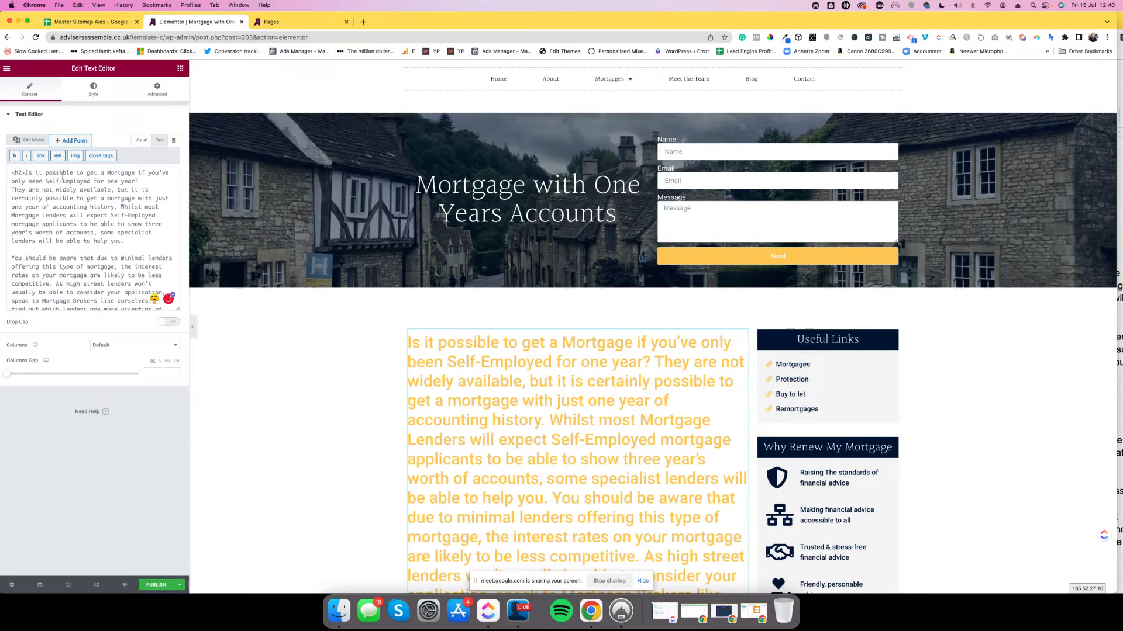
pyautogui.click(157, 182)
pyautogui.write('</h2>')
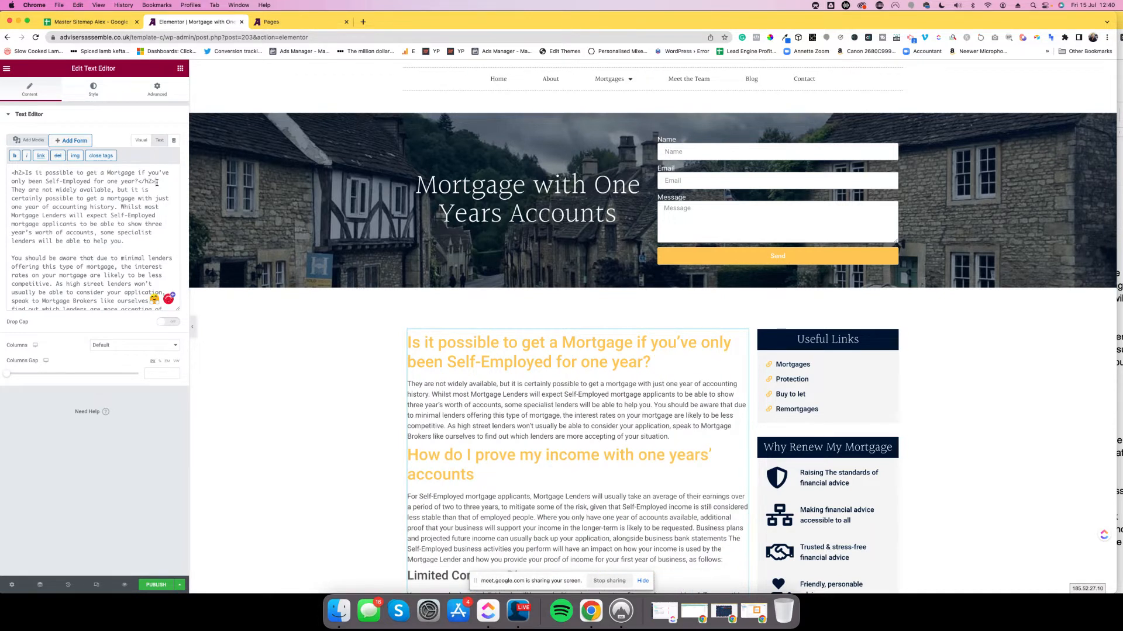
pyautogui.scroll(-5, 128, 202)
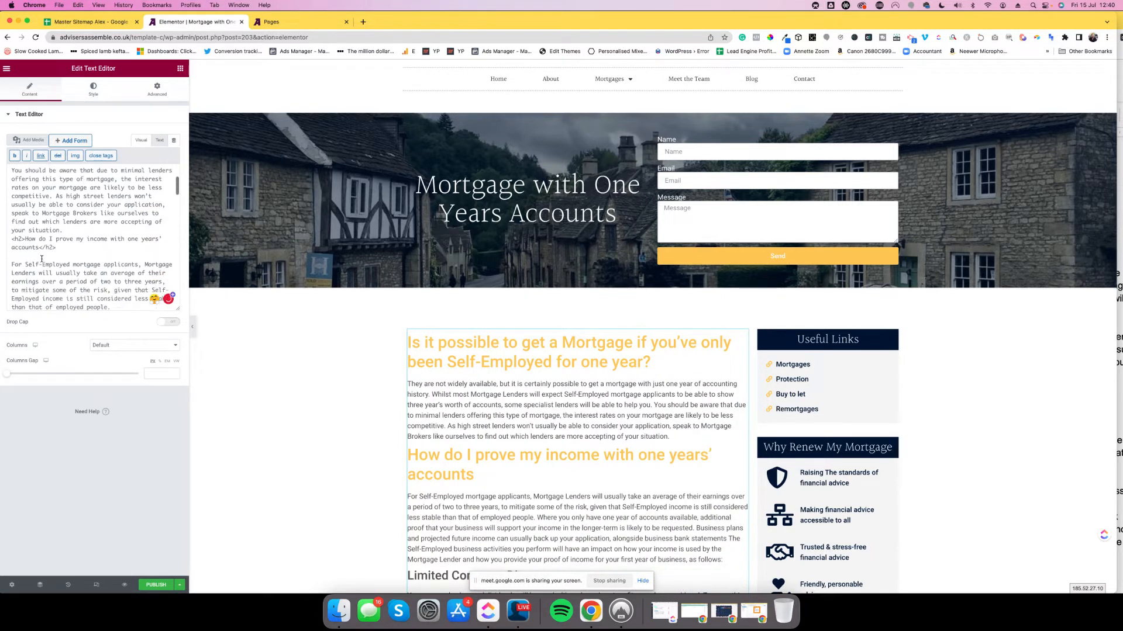
pyautogui.scroll(-4, 35, 250)
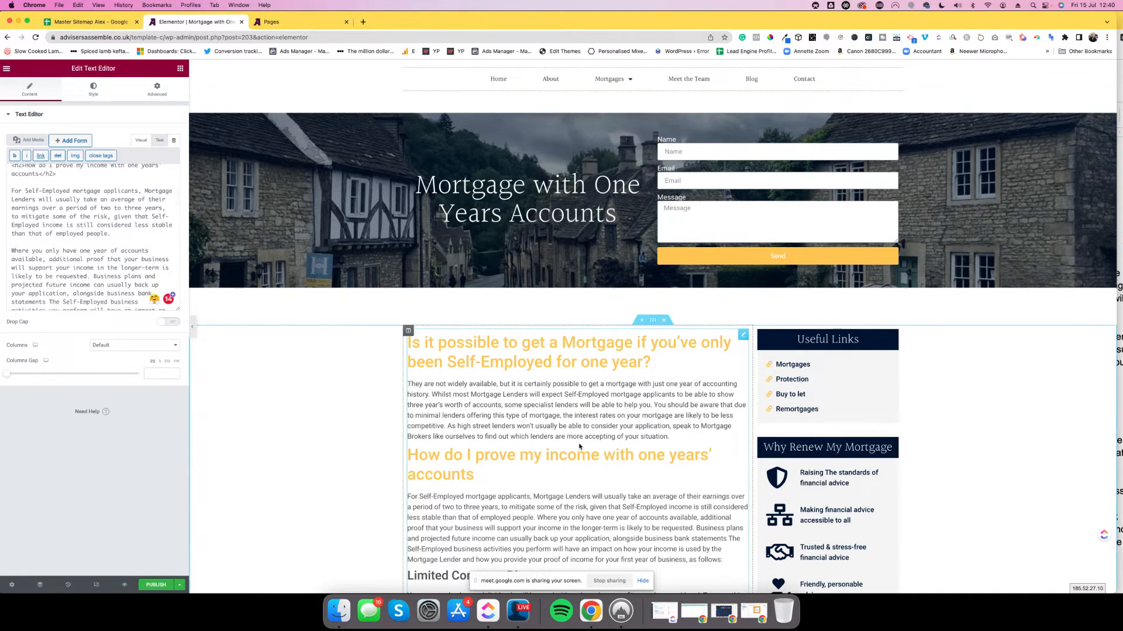
# - Narrow the Elementor browser window and arrange the example document's window beside it
pyautogui.click(1101, 195)
pyautogui.moveTo(1116, 200); pyautogui.dragTo(649, 200)
pyautogui.moveTo(918, 22); pyautogui.dragTo(867, 22)
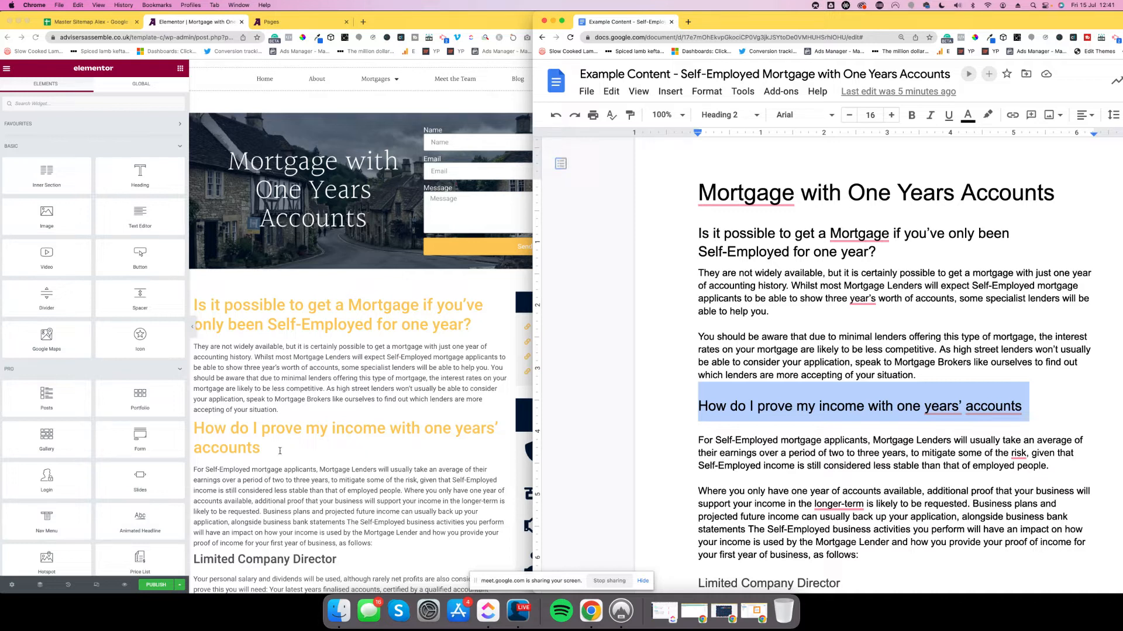
# - Examine the page's formatted headings and the remaining unformatted body text in the Elementor preview alongside the example document
pyautogui.click(310, 458)
pyautogui.scroll(-5, 310, 458)
pyautogui.scroll(-5, 310, 458)
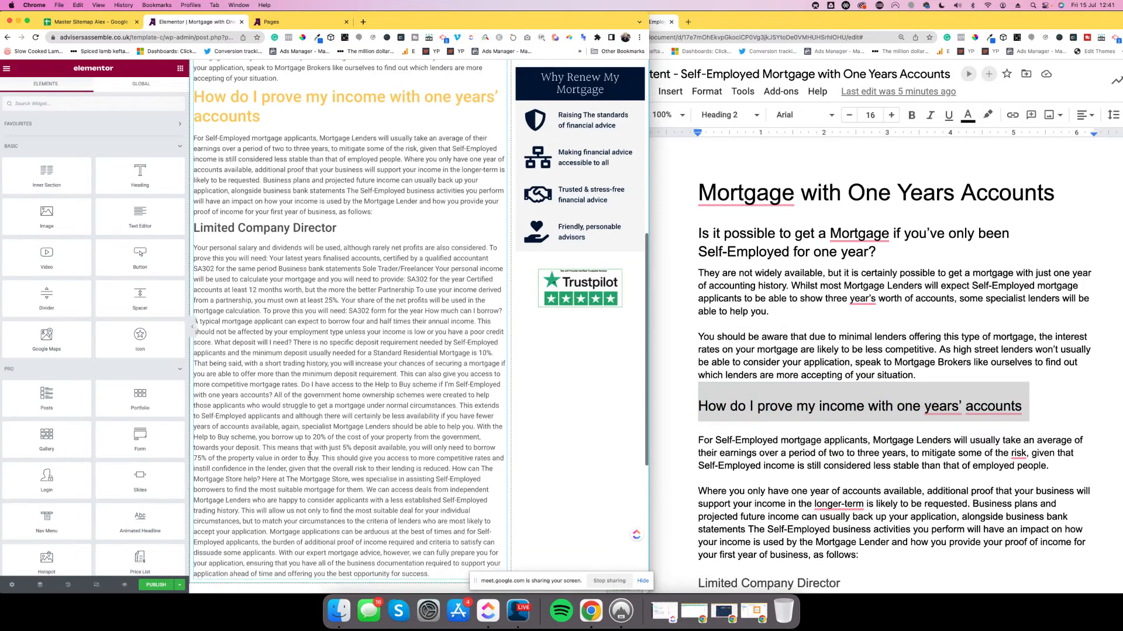
pyautogui.scroll(8, 317, 247)
pyautogui.scroll(3, 316, 247)
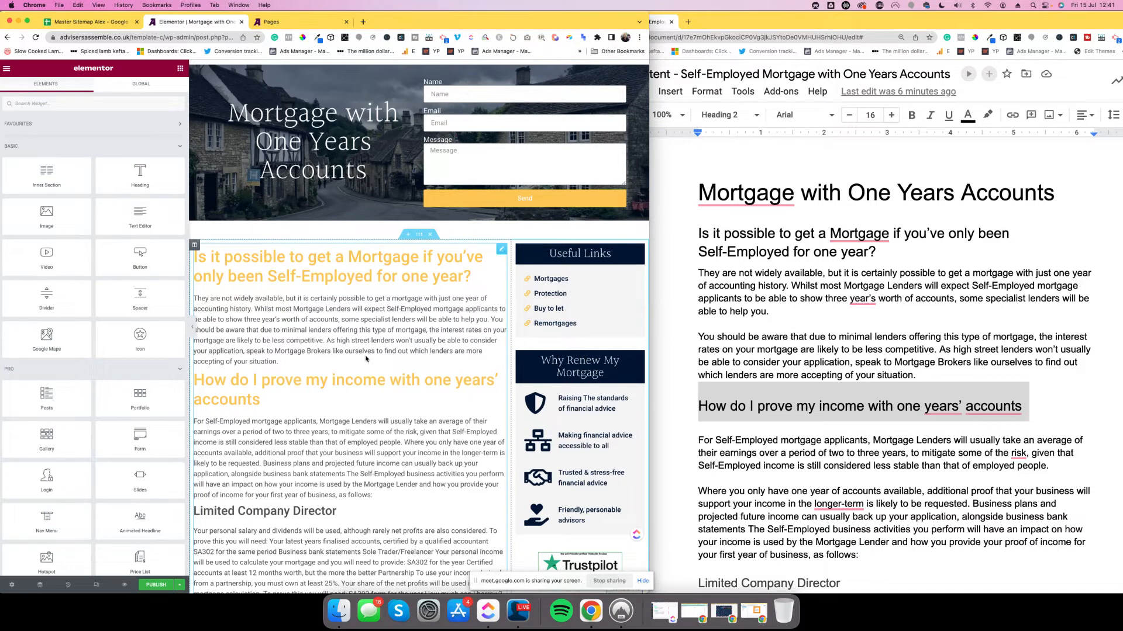
pyautogui.scroll(-5, 366, 359)
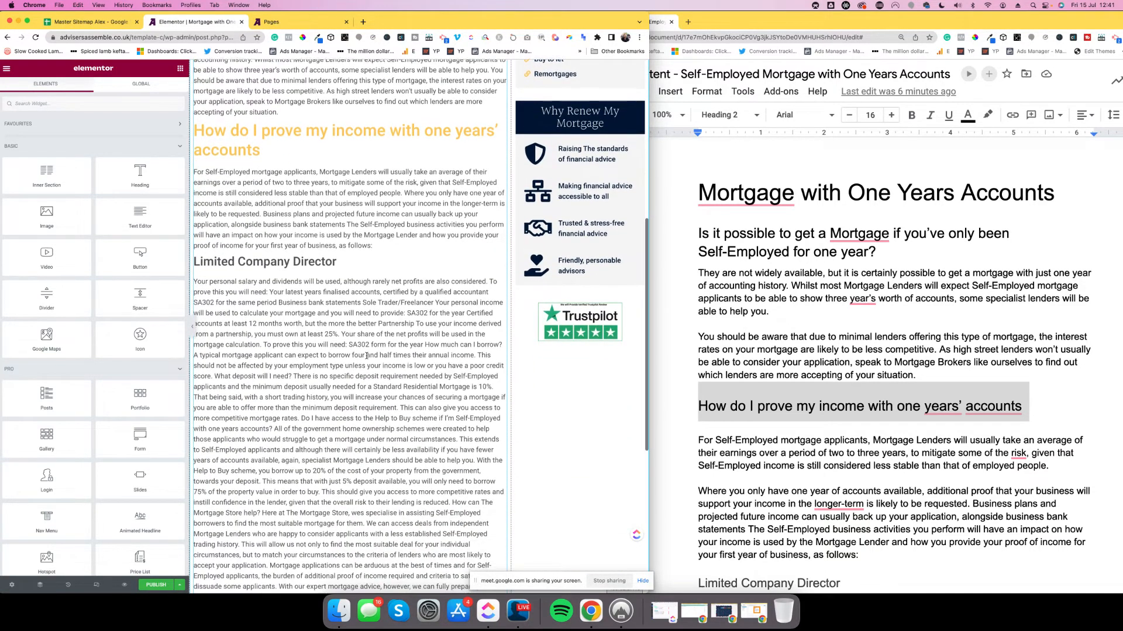
pyautogui.scroll(1, 366, 355)
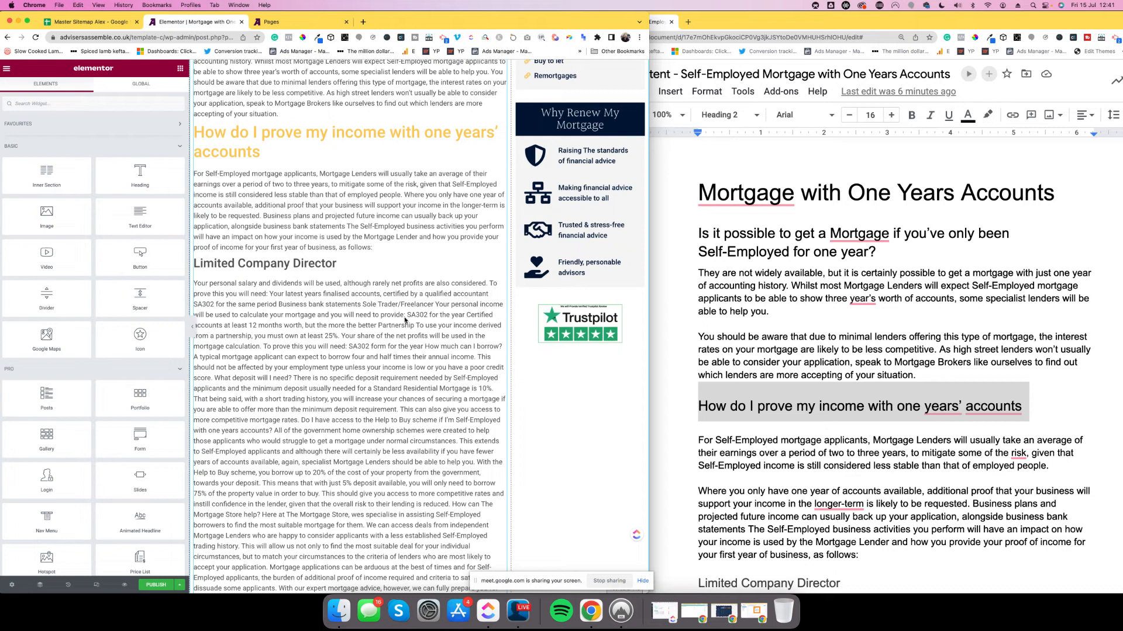
pyautogui.scroll(4, 273, 307)
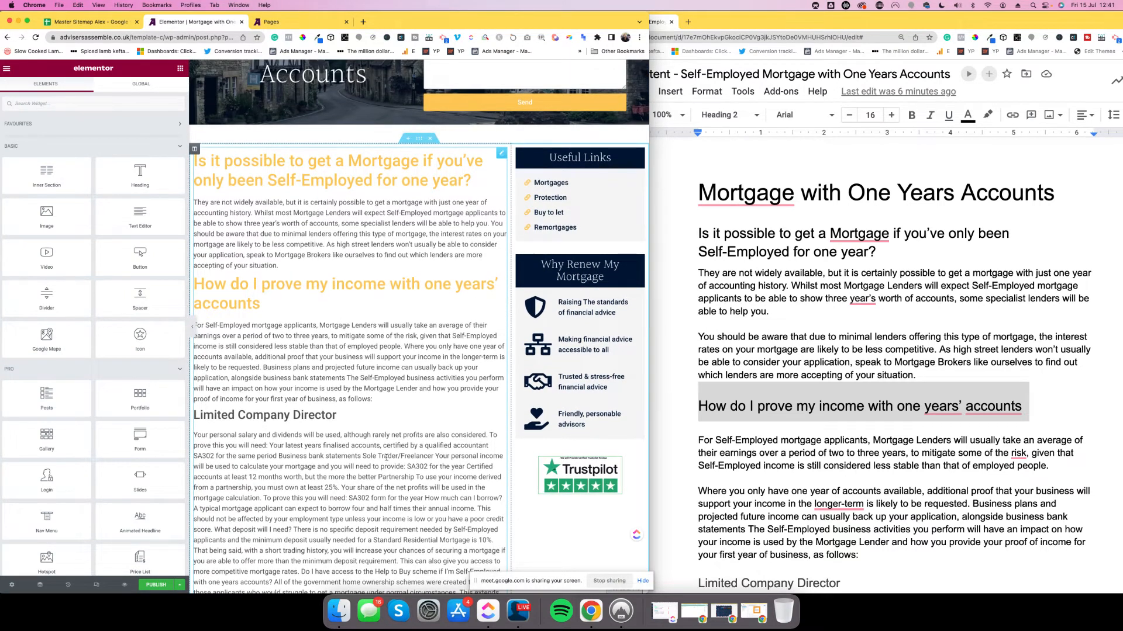
pyautogui.scroll(-4, 386, 458)
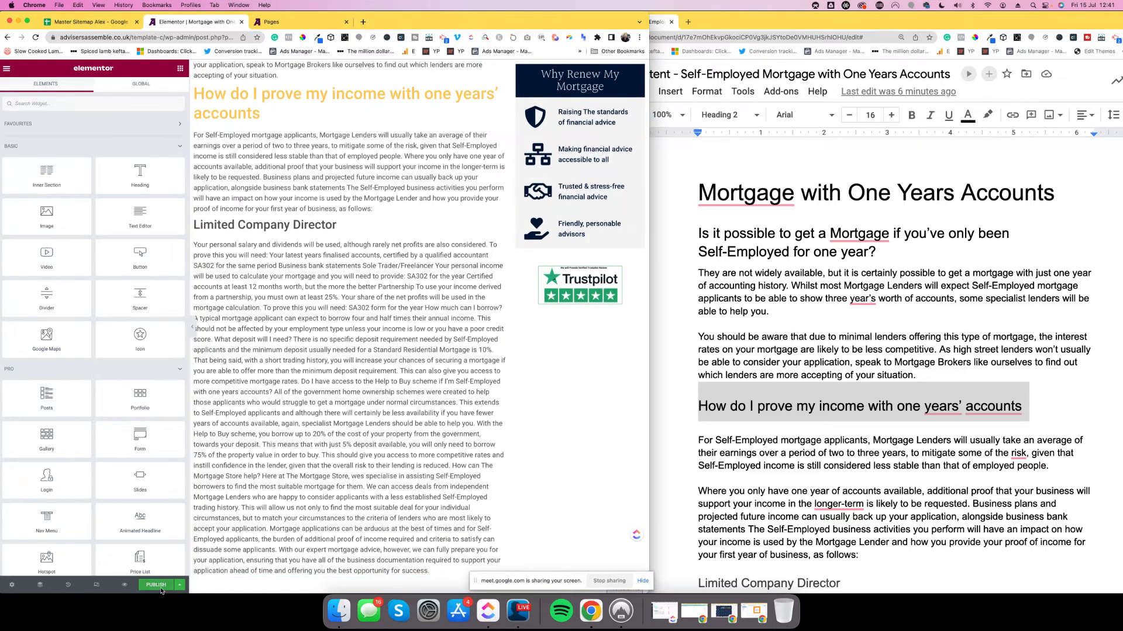
# - Publish the Mortgage with One Years Accounts page and open the live page to view its body text
pyautogui.click(157, 590)
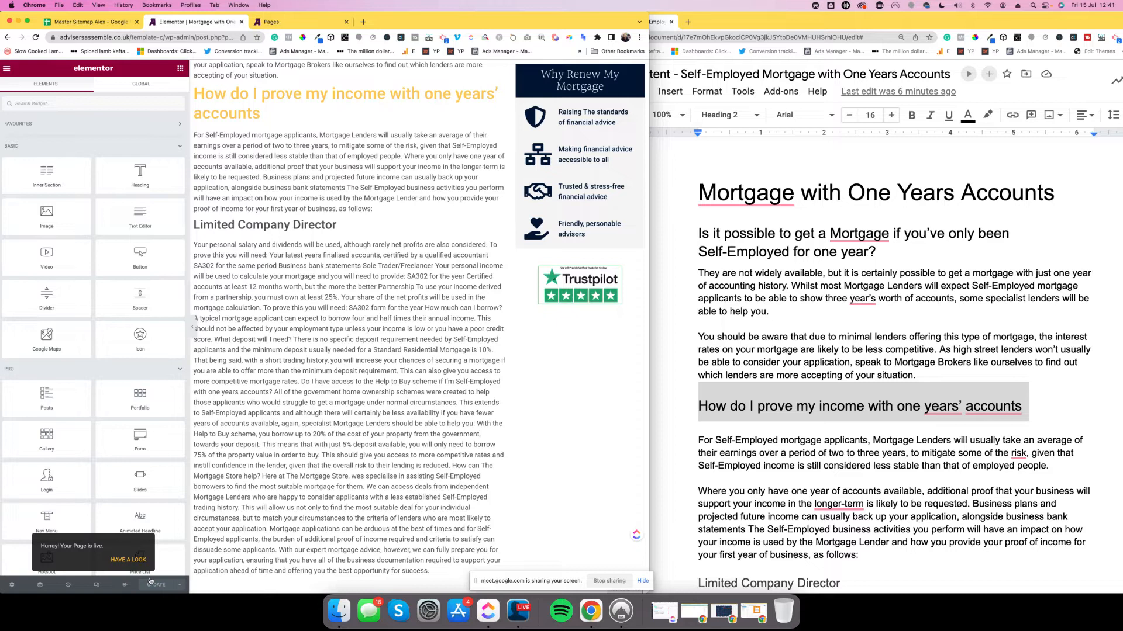
pyautogui.click(116, 561)
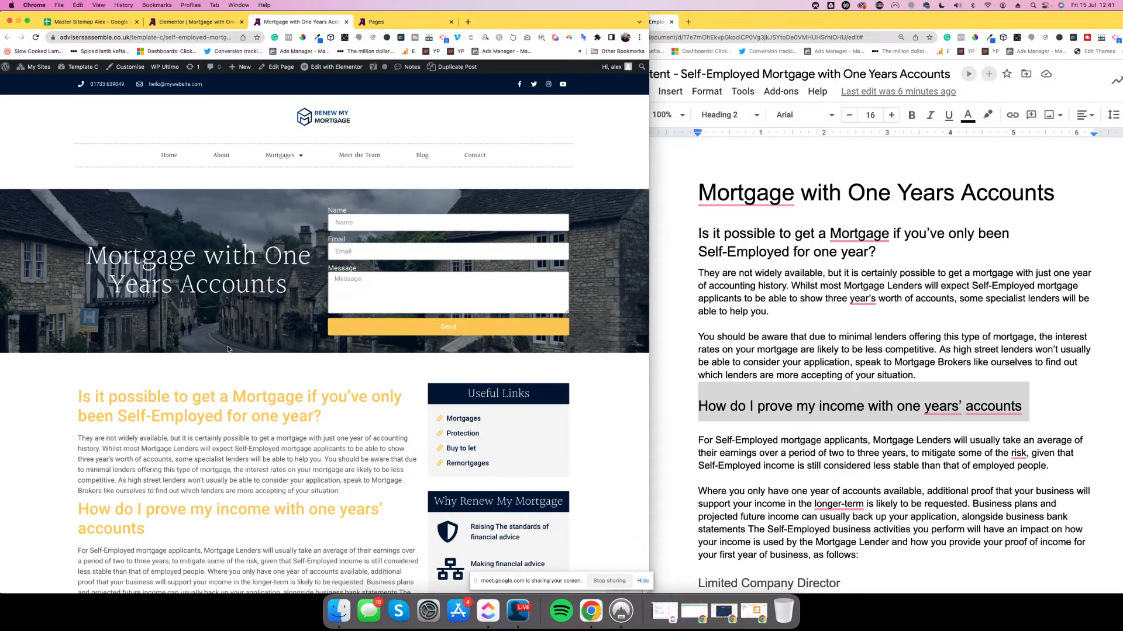
pyautogui.scroll(-3, 228, 350)
pyautogui.scroll(-2, 228, 349)
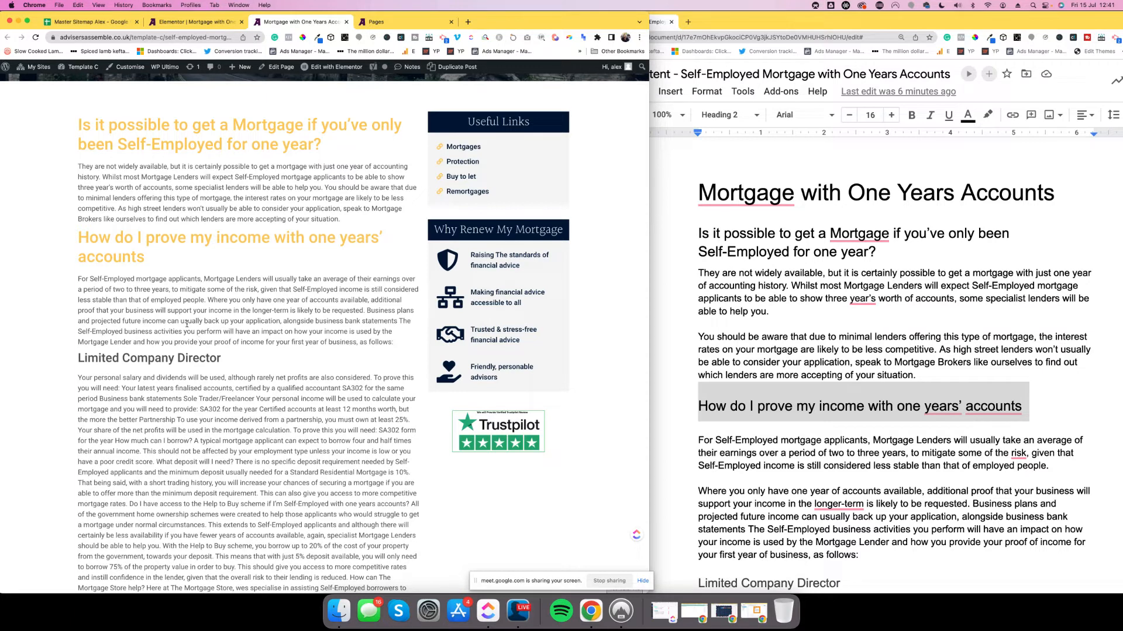
# - Compare the live page's headings and body text with the example document
pyautogui.click(687, 325)
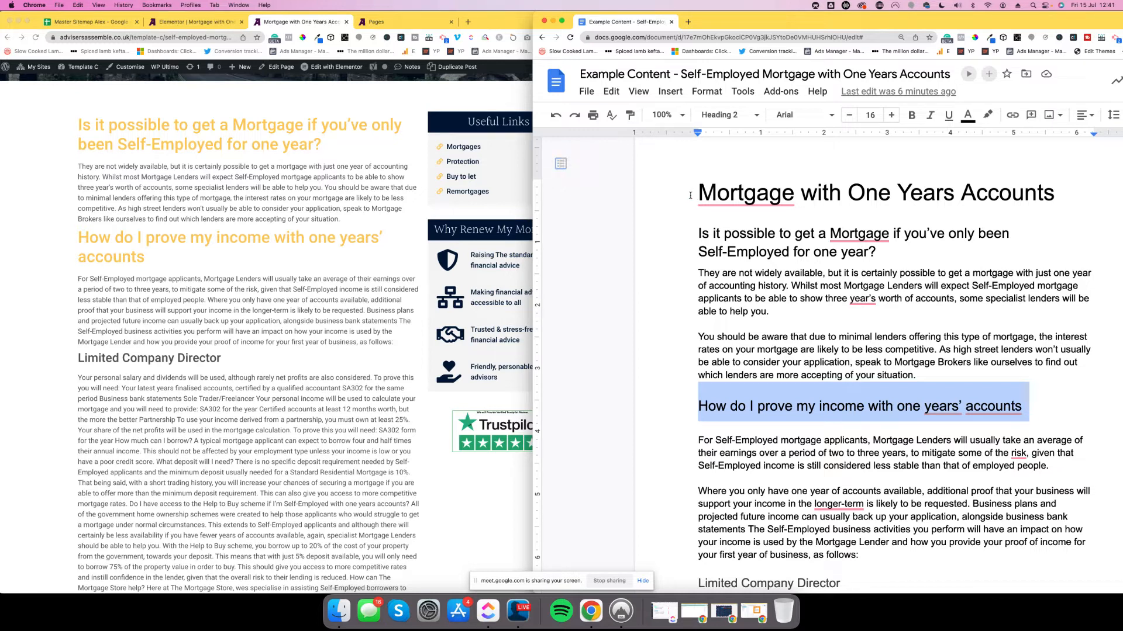
pyautogui.moveTo(700, 196)
pyautogui.click(265, 250)
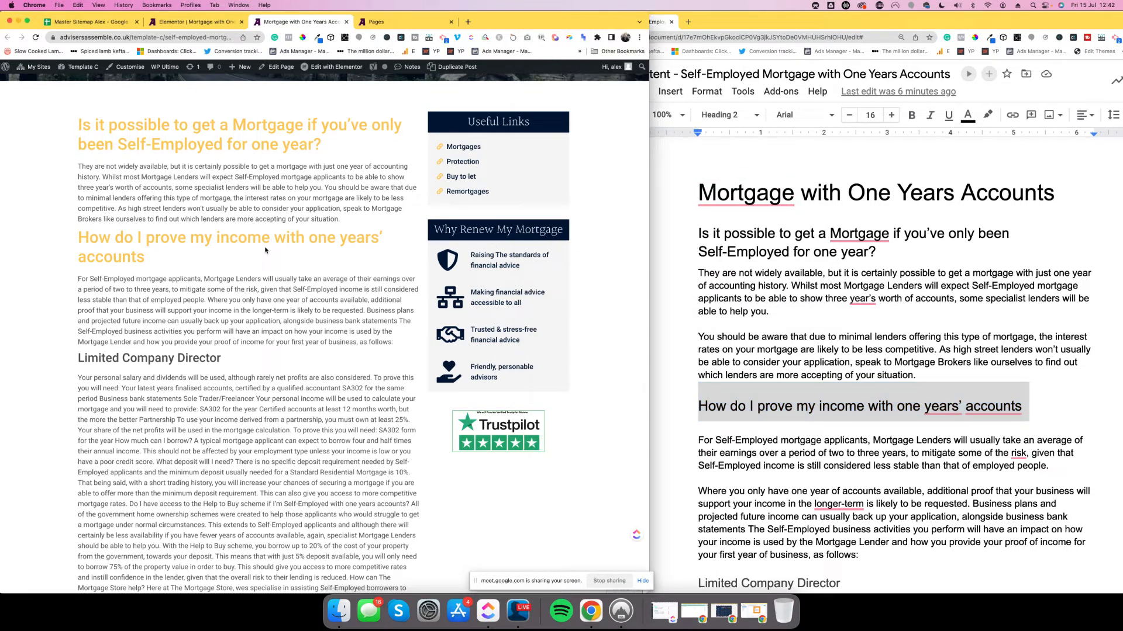
pyautogui.scroll(-2, 272, 253)
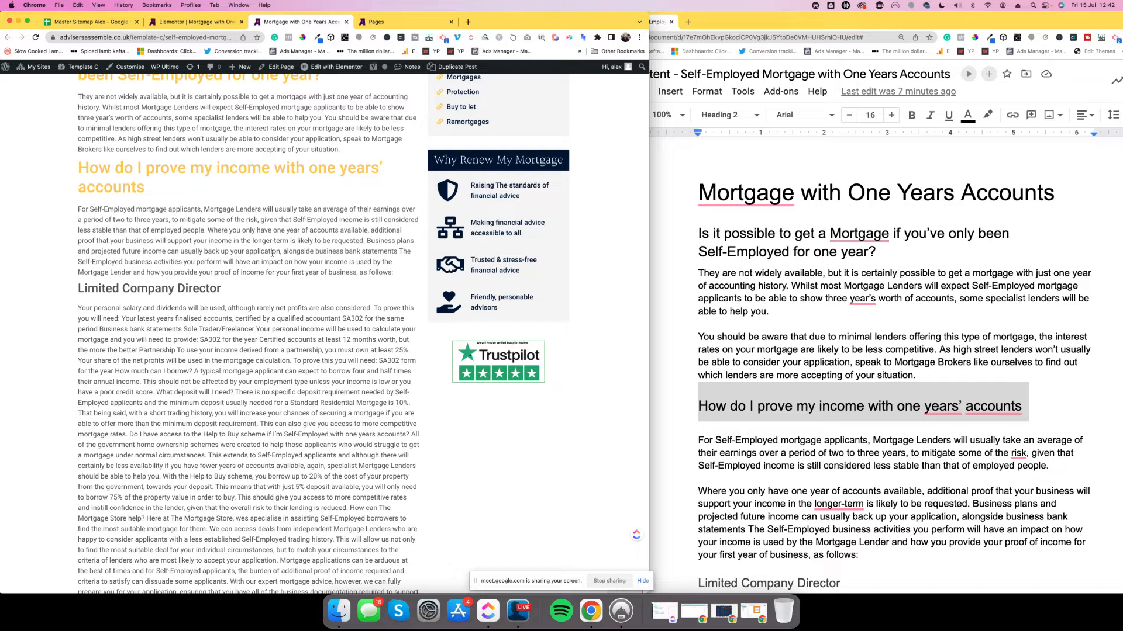
pyautogui.click(762, 18)
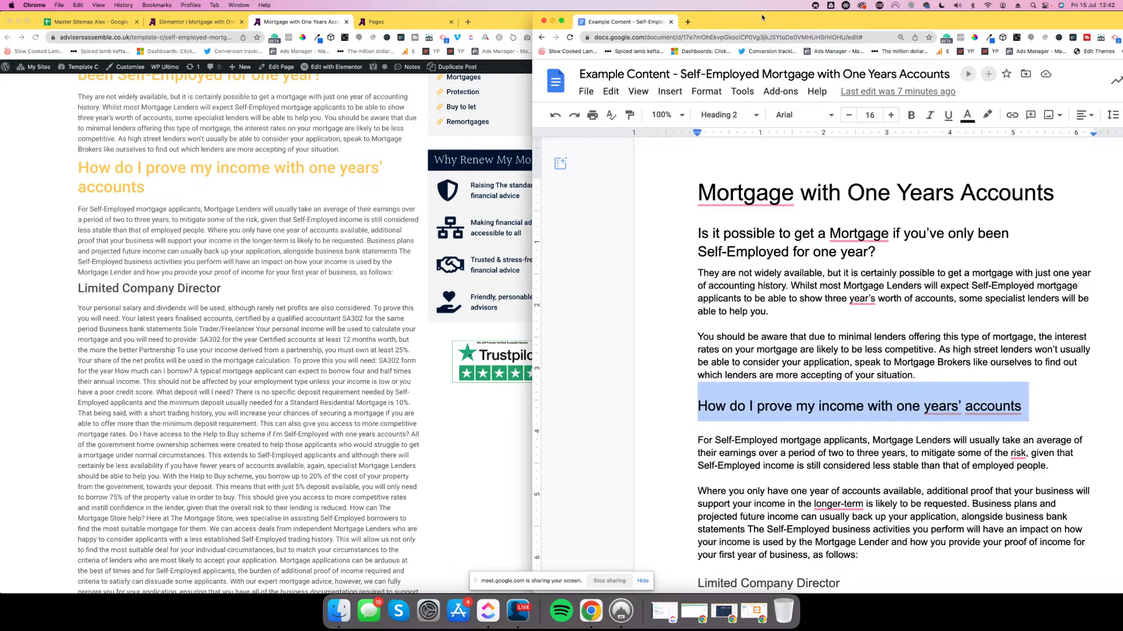
pyautogui.click(259, 350)
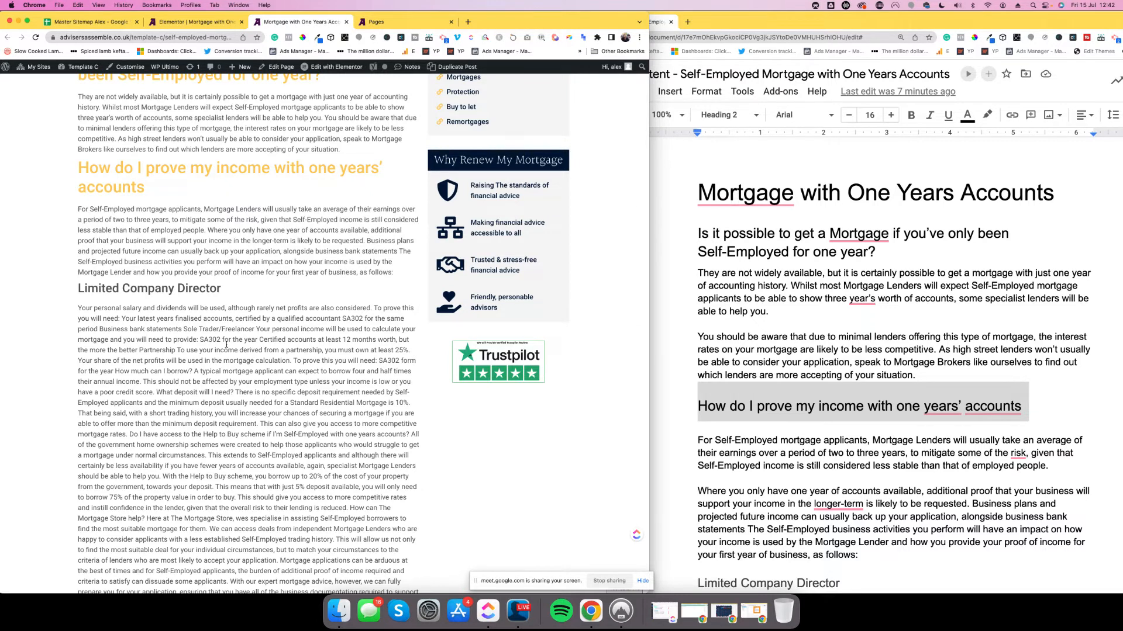
pyautogui.scroll(5, 227, 345)
pyautogui.scroll(-1, 240, 346)
pyautogui.scroll(1, 238, 353)
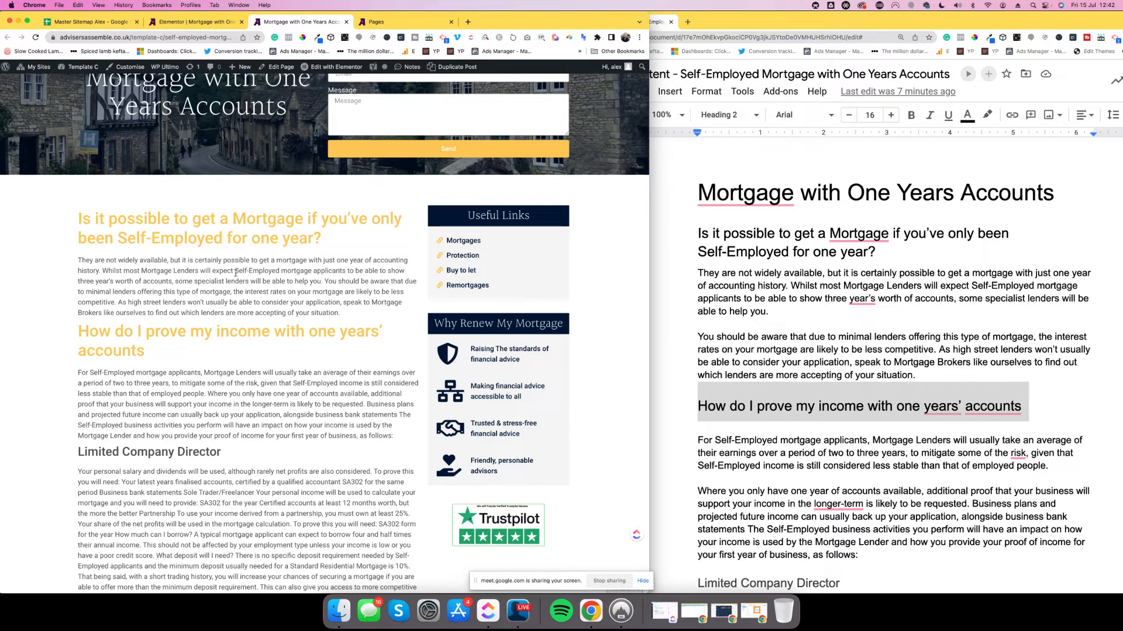
# - Highlight "Self-Employed mortgage" in the first paragraph of the live page
pyautogui.moveTo(234, 271); pyautogui.dragTo(313, 273)
pyautogui.scroll(3, 314, 273)
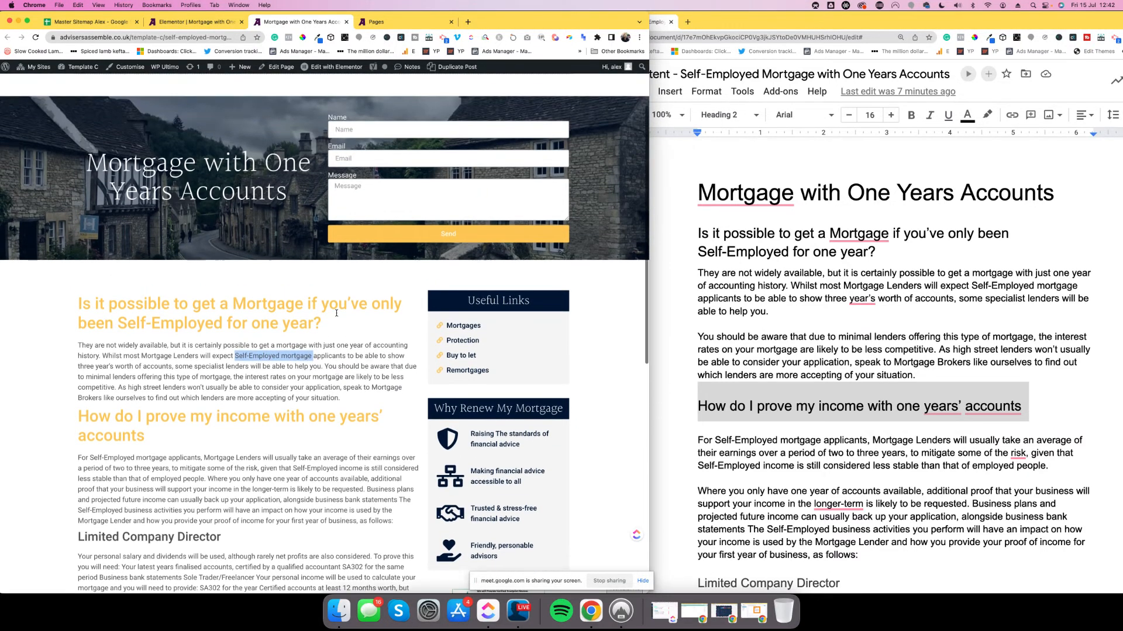
pyautogui.moveTo(234, 358); pyautogui.dragTo(314, 358)
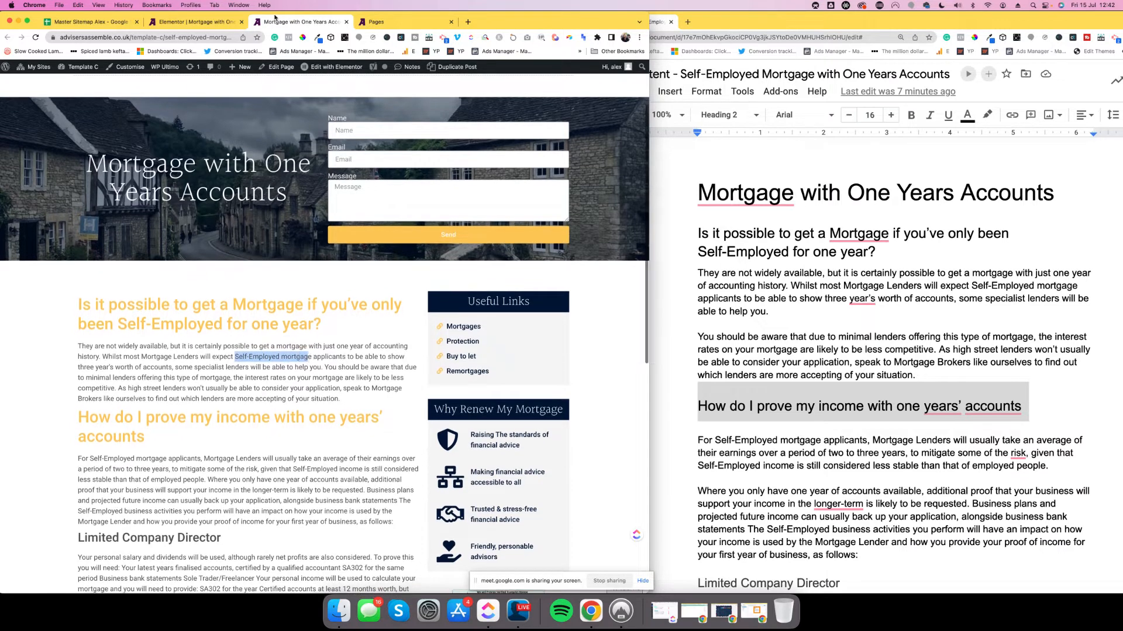
# - Open the Mortgage with One Years Accounts page in Elementor and select its main body text for editing
pyautogui.click(333, 68)
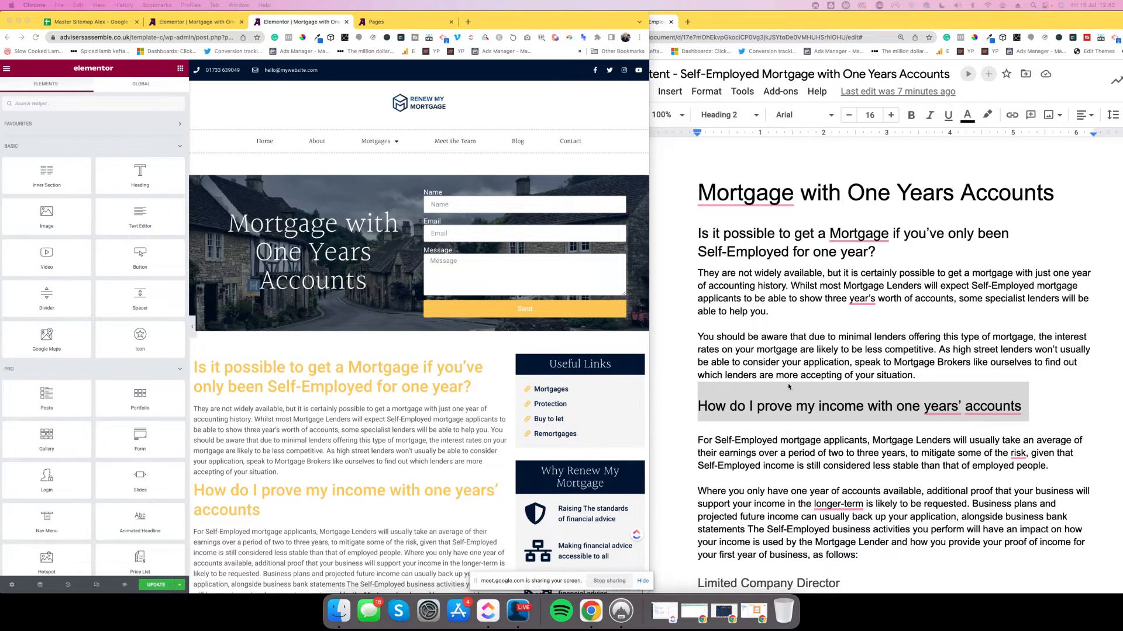
pyautogui.scroll(-2, 788, 386)
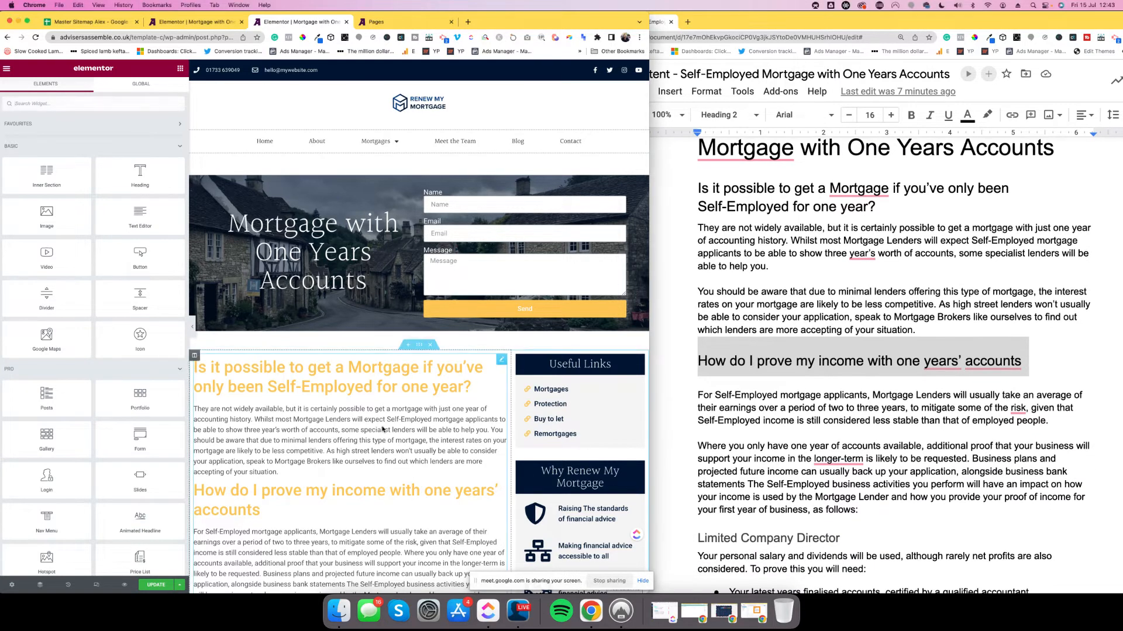
pyautogui.click(394, 419)
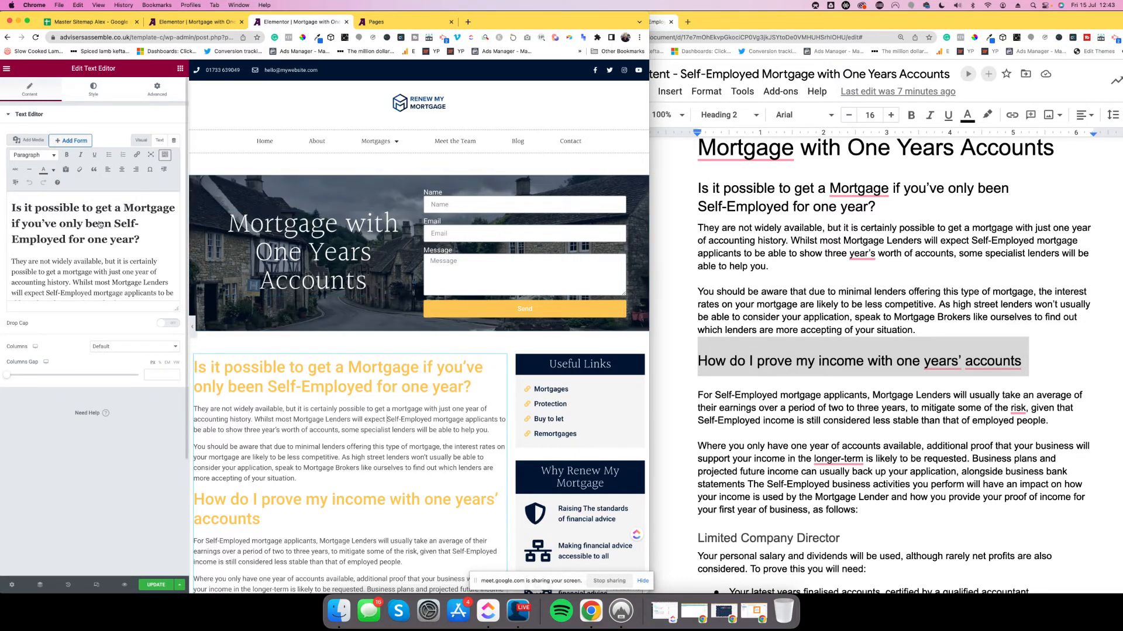
pyautogui.scroll(-2, 111, 287)
pyautogui.moveTo(47, 272); pyautogui.dragTo(123, 272)
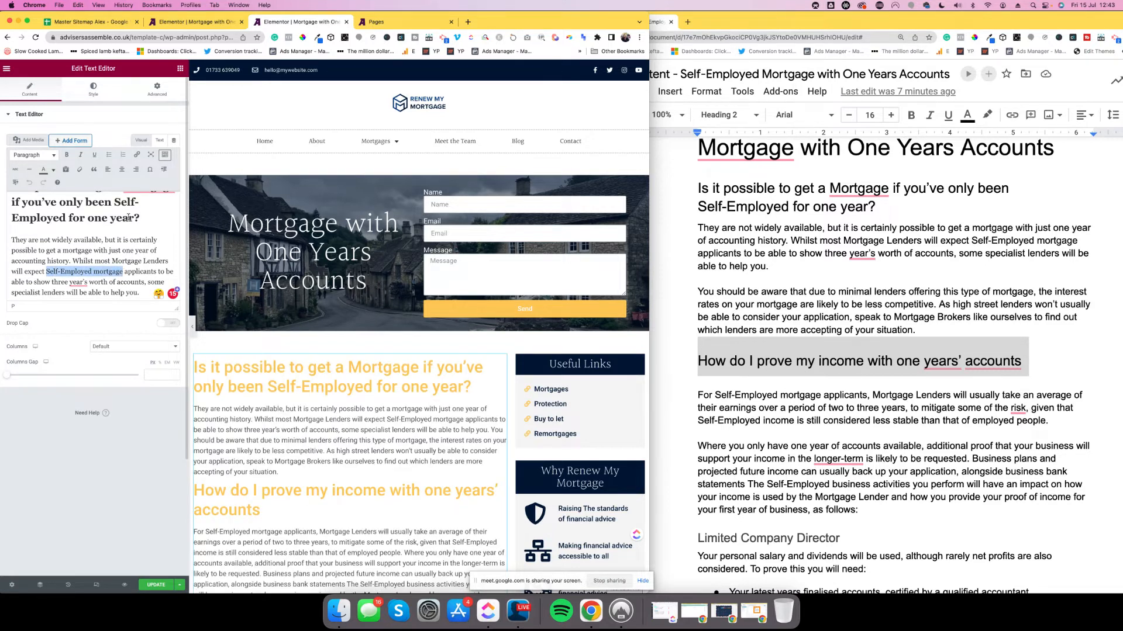
pyautogui.click(137, 155)
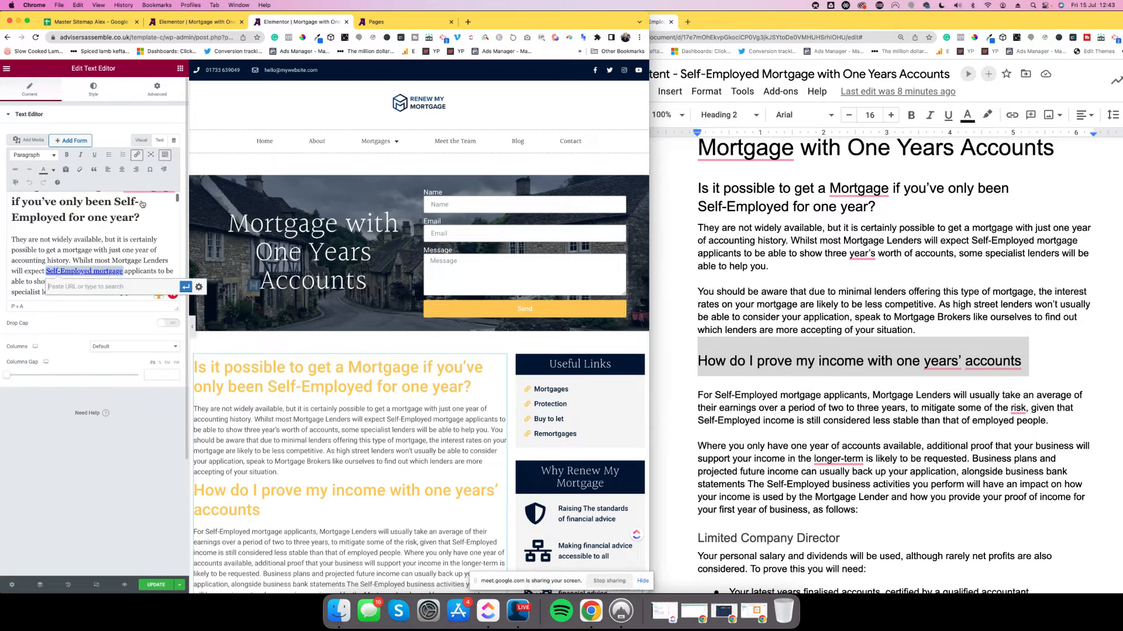
pyautogui.write('seld')
pyautogui.press('BackSpace')
# - In the HTML view of the body text, link "Self-Employed mortgage" in the first paragraph to the existing Self Employed Mortgages page
pyautogui.click(159, 141)
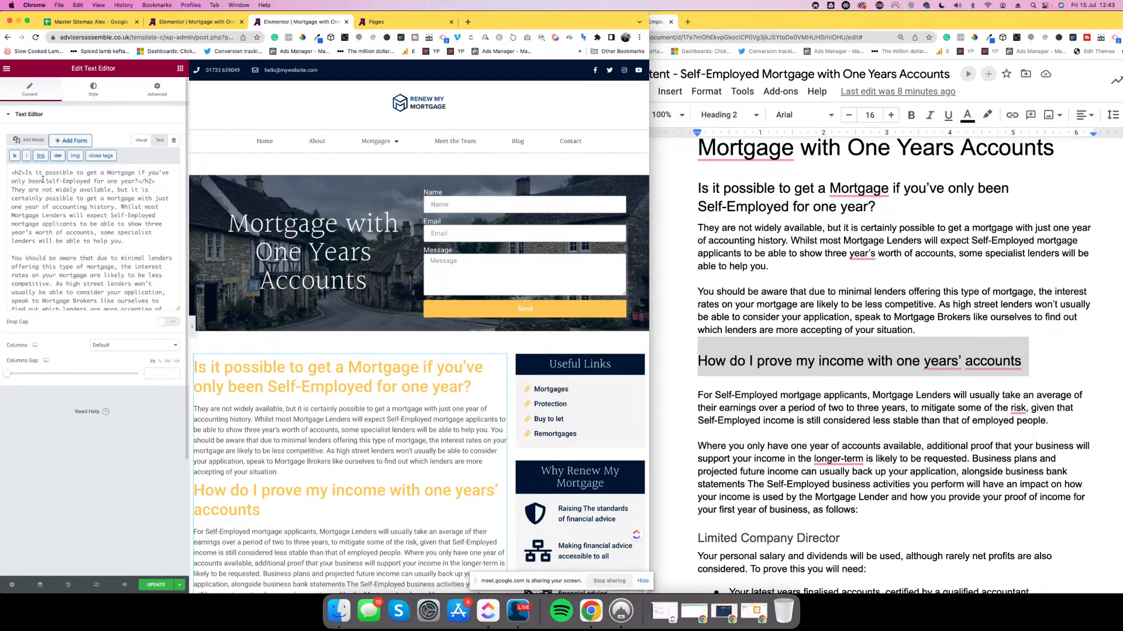
pyautogui.scroll(-1, 60, 208)
pyautogui.moveTo(110, 213); pyautogui.dragTo(36, 213)
pyautogui.click(68, 215)
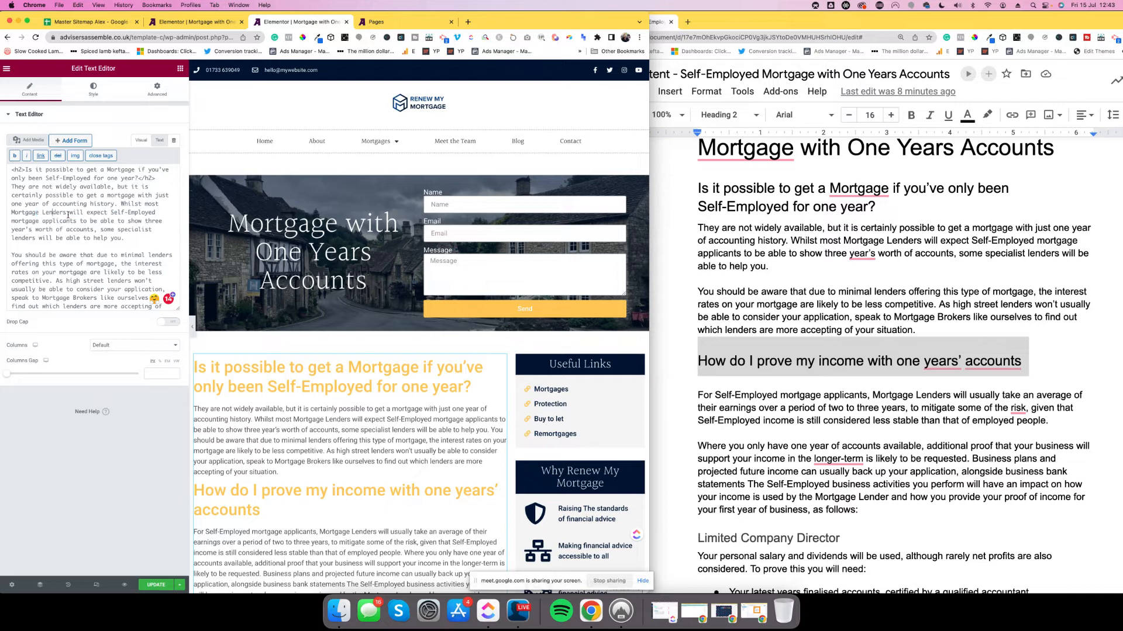
pyautogui.moveTo(111, 213); pyautogui.dragTo(40, 224)
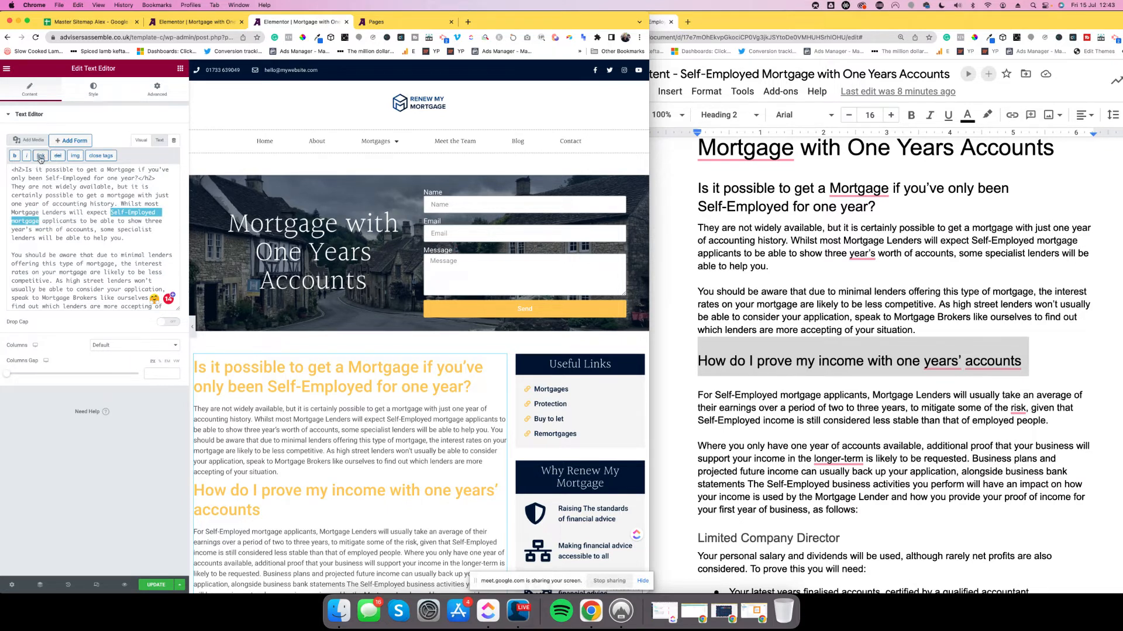
pyautogui.click(40, 156)
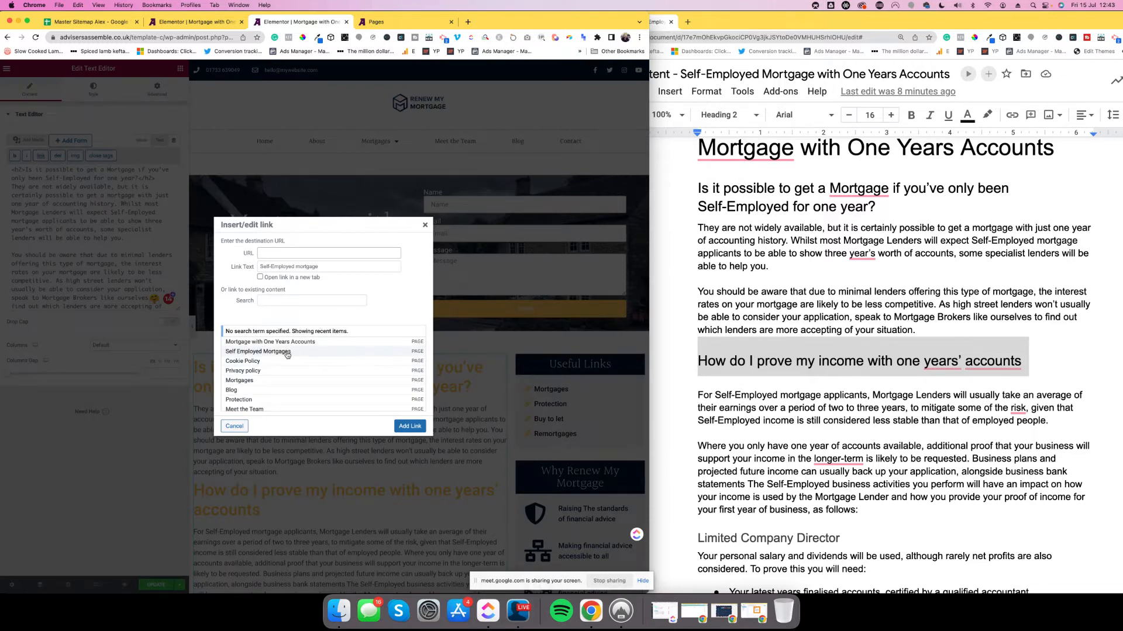
pyautogui.scroll(-3, 279, 354)
pyautogui.scroll(2, 275, 354)
pyautogui.scroll(3, 274, 353)
pyautogui.click(246, 352)
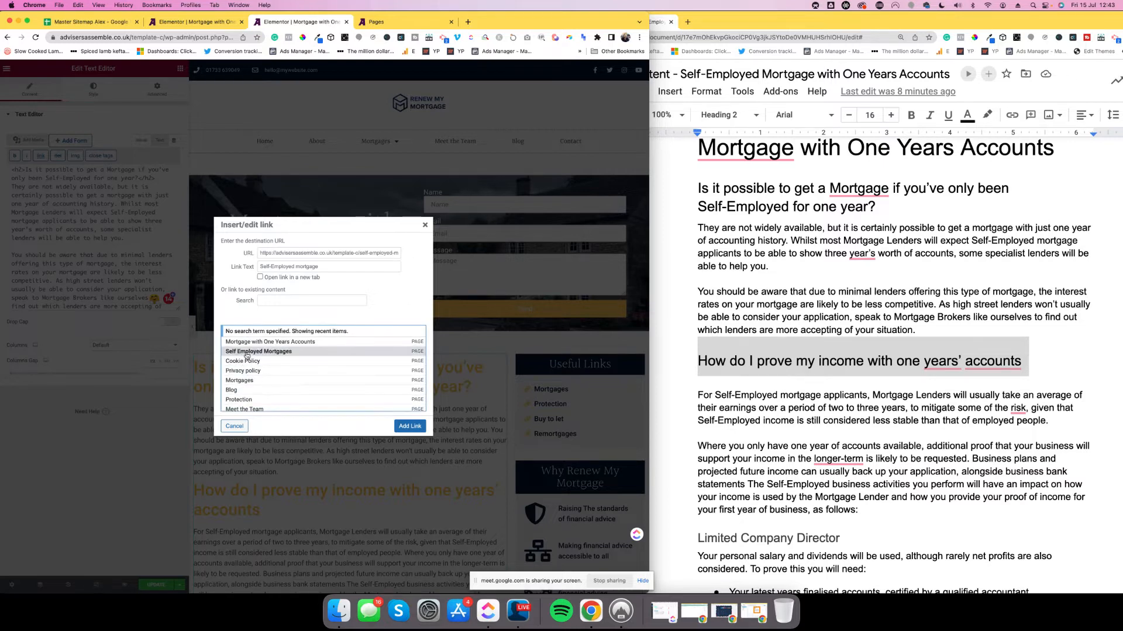
pyautogui.click(410, 426)
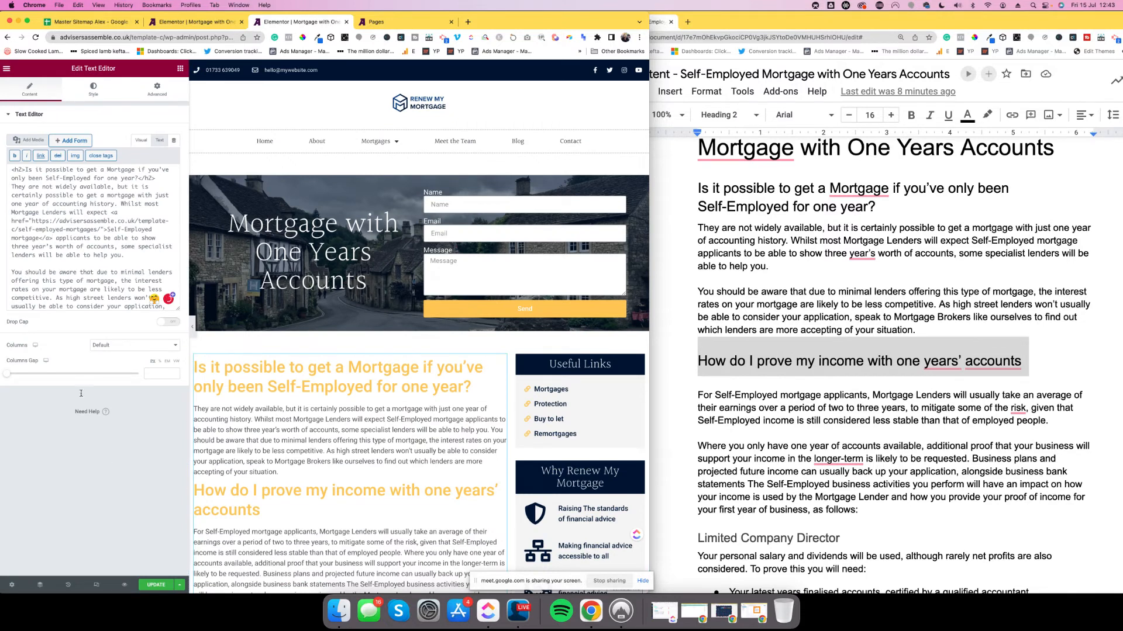
# - Refresh the edited body text in the visual editor and update the Mortgage with One Years Accounts page
pyautogui.click(153, 586)
pyautogui.click(141, 140)
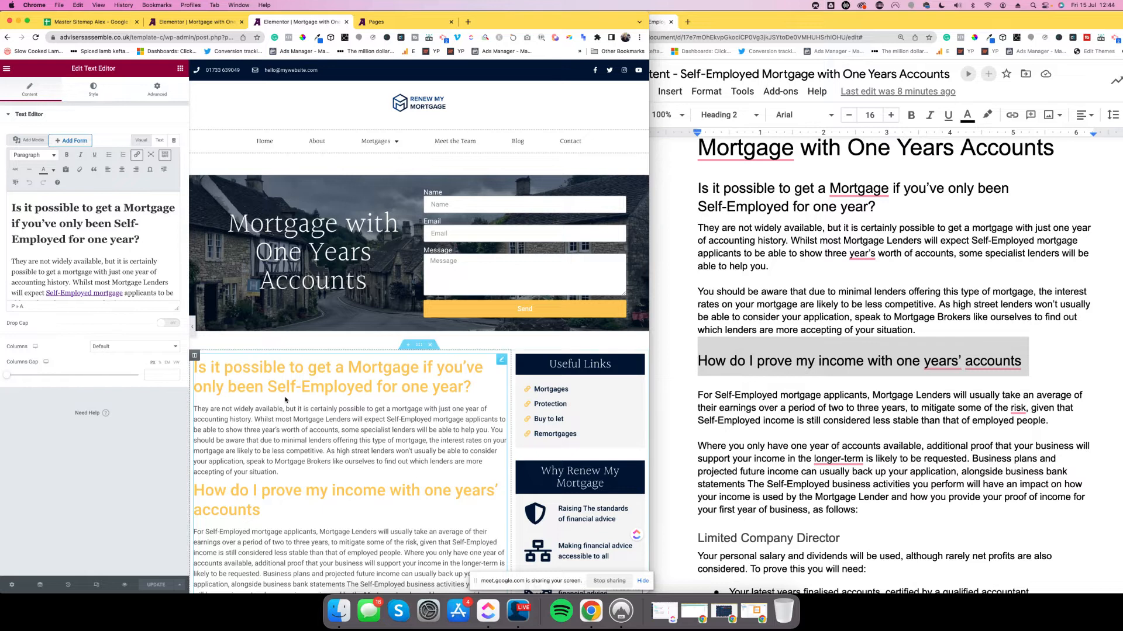
pyautogui.scroll(-3, 296, 388)
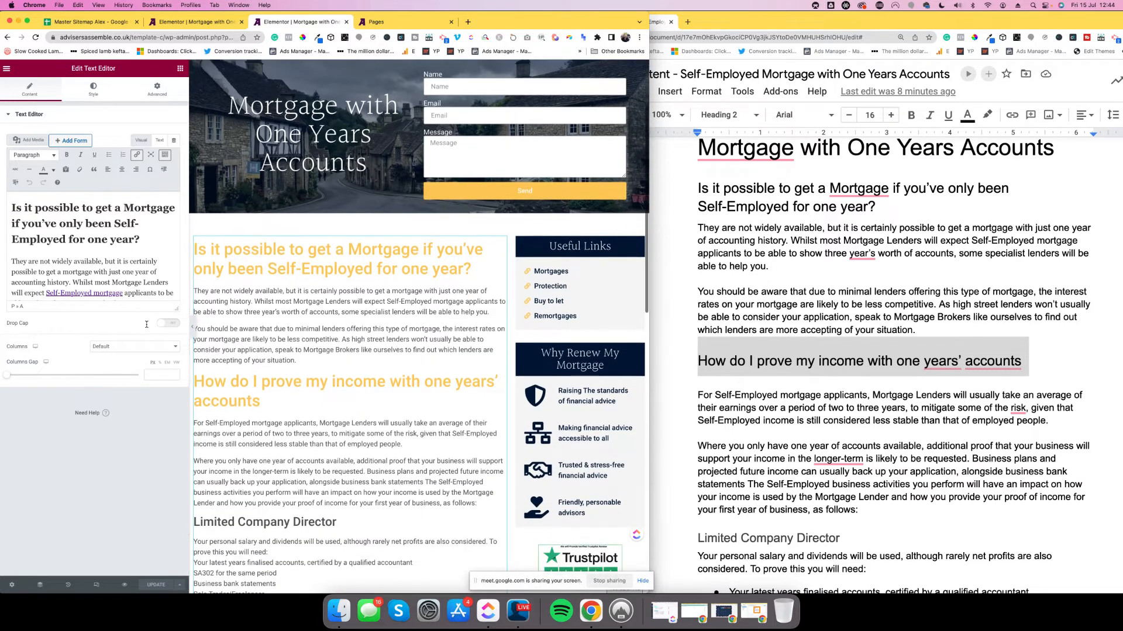
pyautogui.scroll(-15, 129, 296)
pyautogui.click(129, 302)
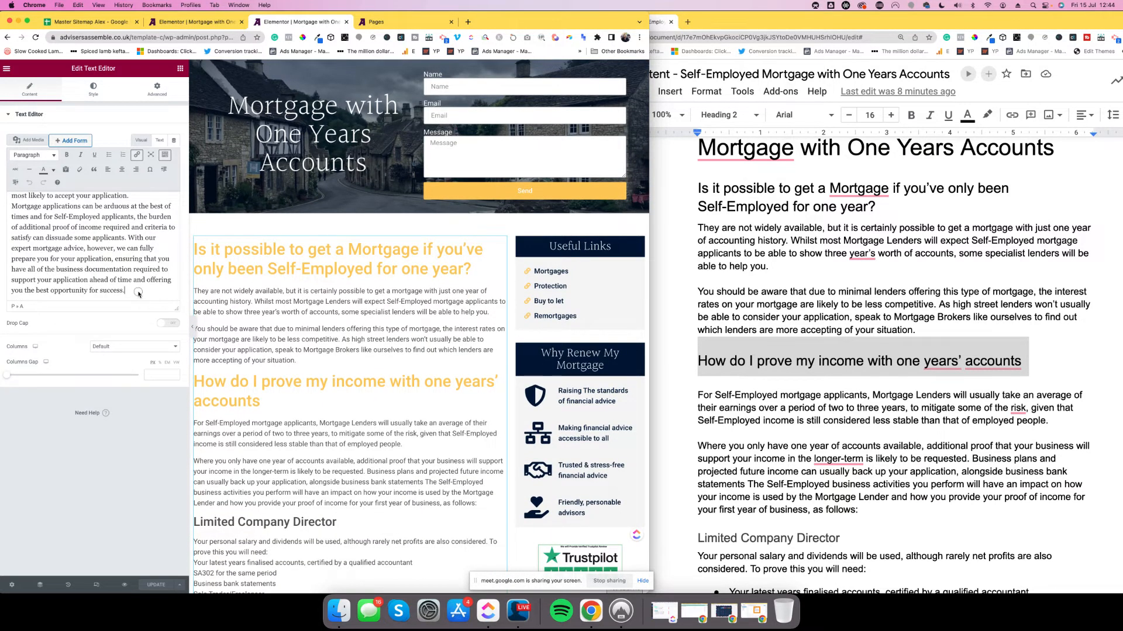
pyautogui.click(337, 323)
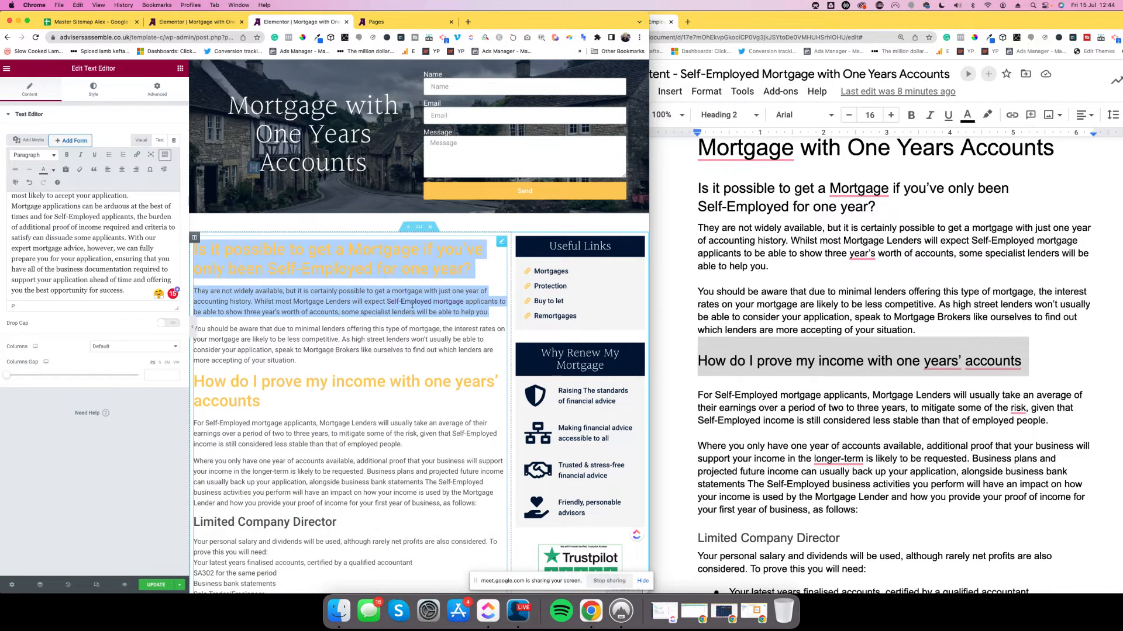
pyautogui.click(153, 587)
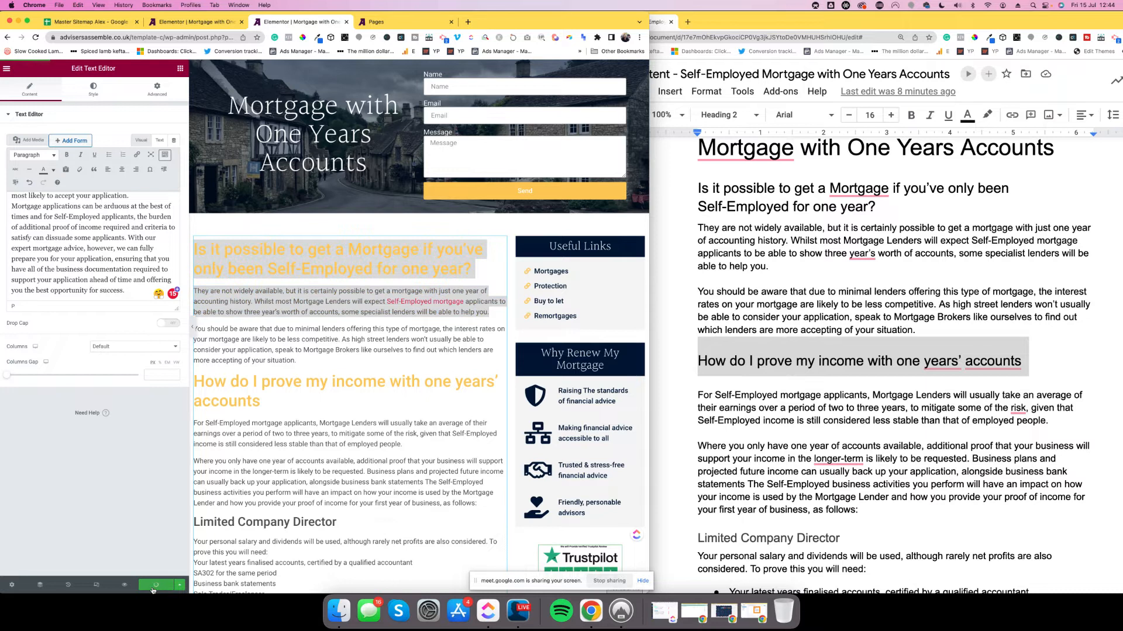
# - View the live Mortgage with One Years Accounts page and go from it to the Self Employed Mortgages page
pyautogui.click(4, 69)
pyautogui.click(67, 263)
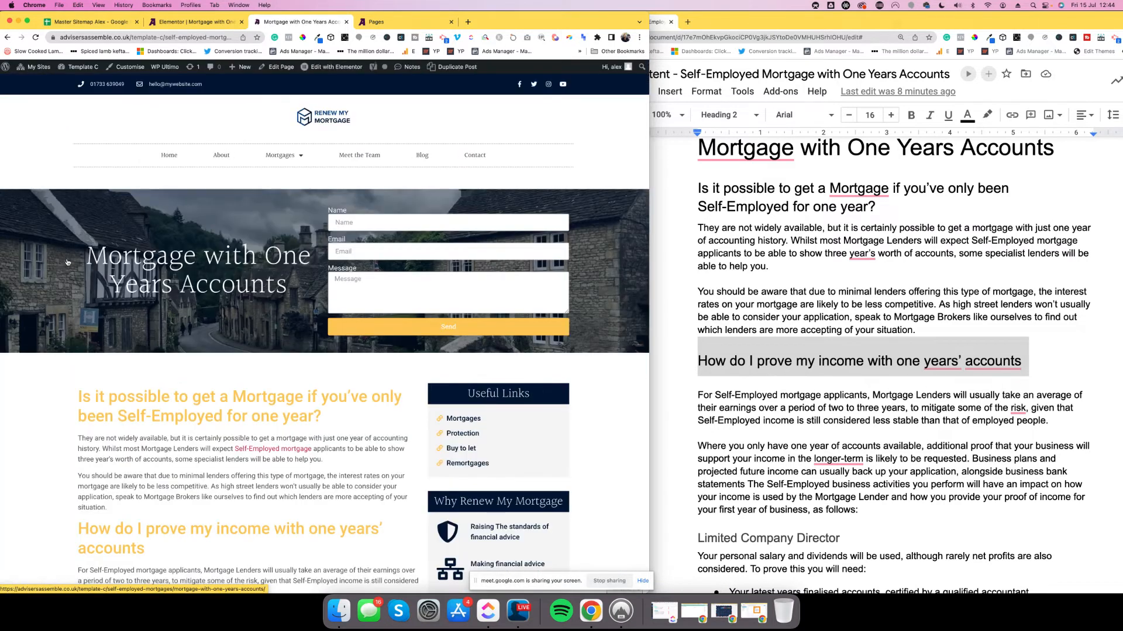
pyautogui.scroll(-1, 255, 385)
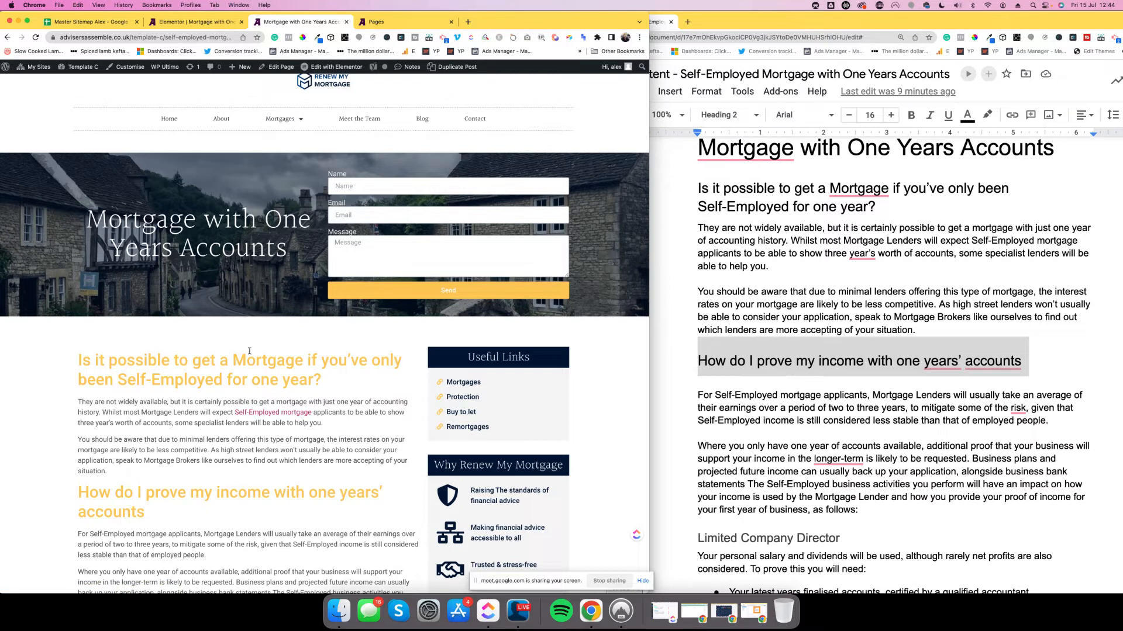
pyautogui.moveTo(282, 120)
pyautogui.click(280, 227)
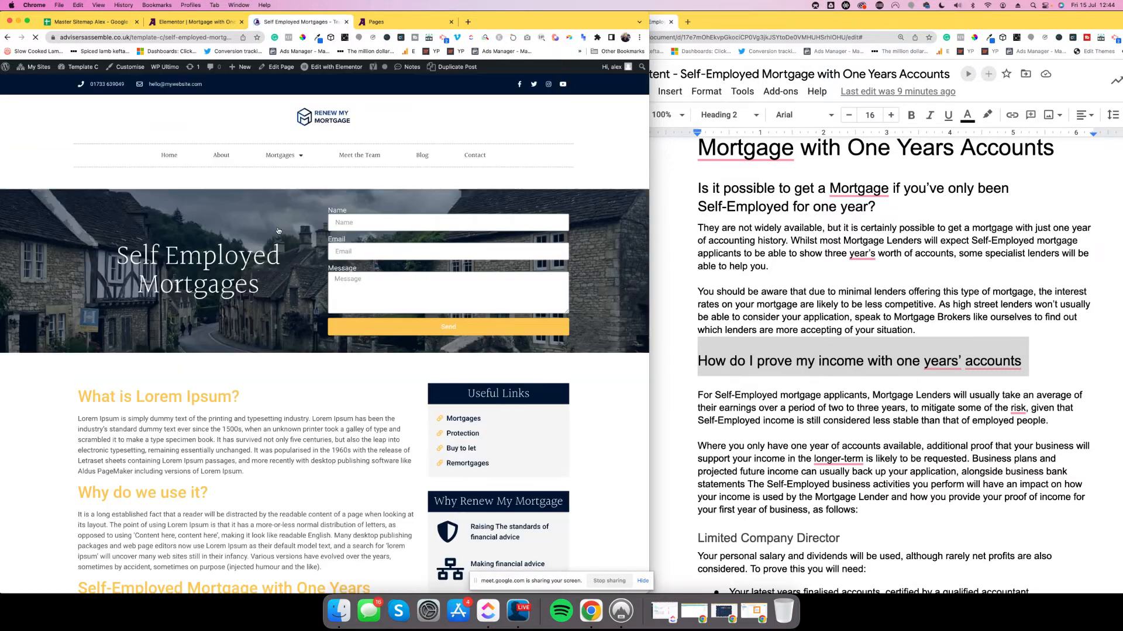
# - Examine the Self-Employed Mortgage with One Years Accounts section on the Self Employed Mortgages page, highlighting "Self-Employed mortgage" in its first paragraph
pyautogui.scroll(-5, 282, 265)
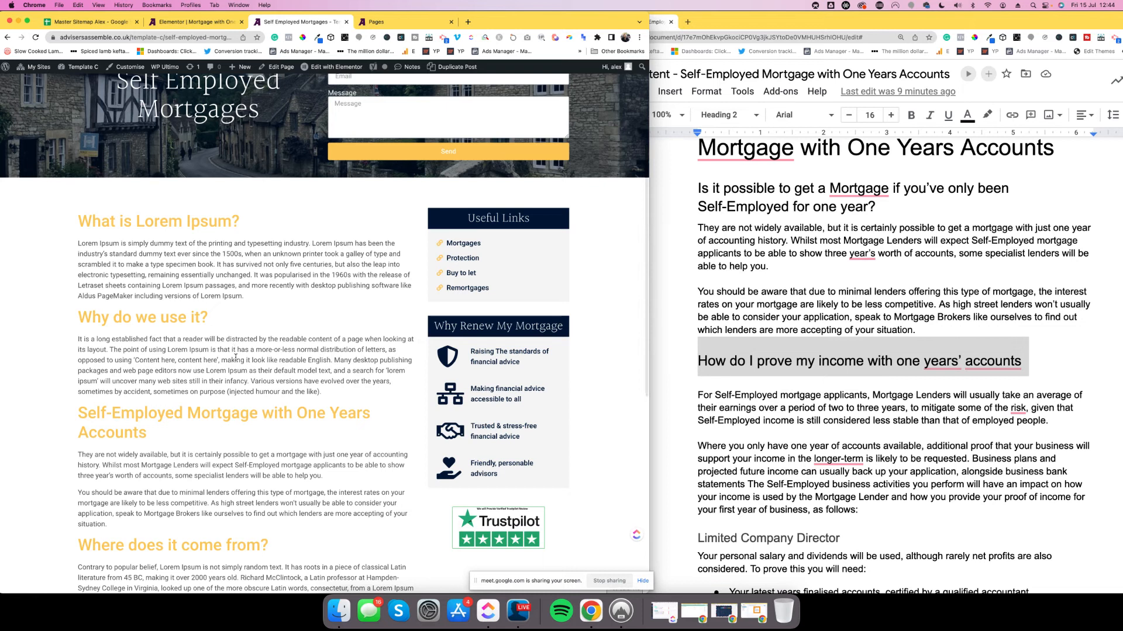
pyautogui.moveTo(77, 364); pyautogui.dragTo(283, 471)
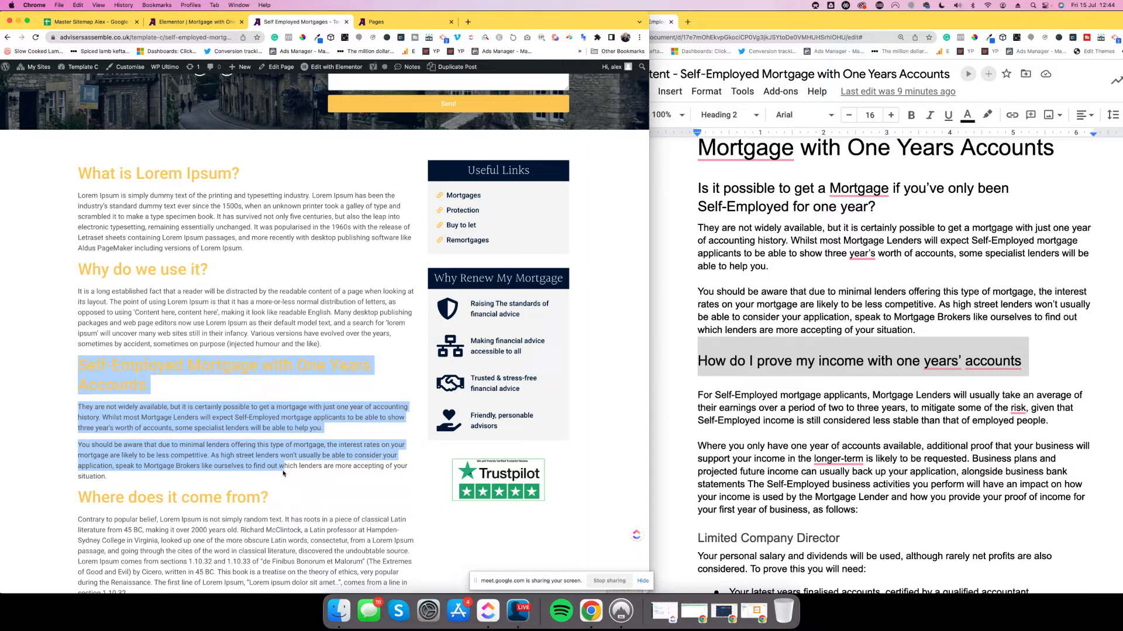
pyautogui.click(184, 417)
pyautogui.scroll(-1, 236, 417)
pyautogui.moveTo(237, 416); pyautogui.dragTo(310, 417)
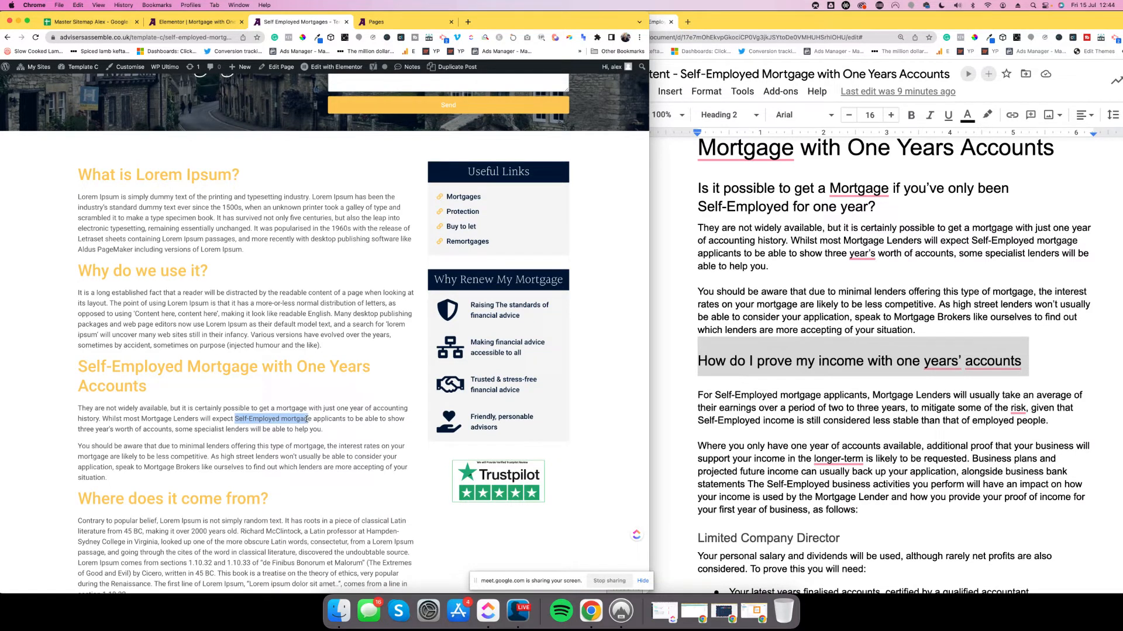
pyautogui.scroll(5, 81, 377)
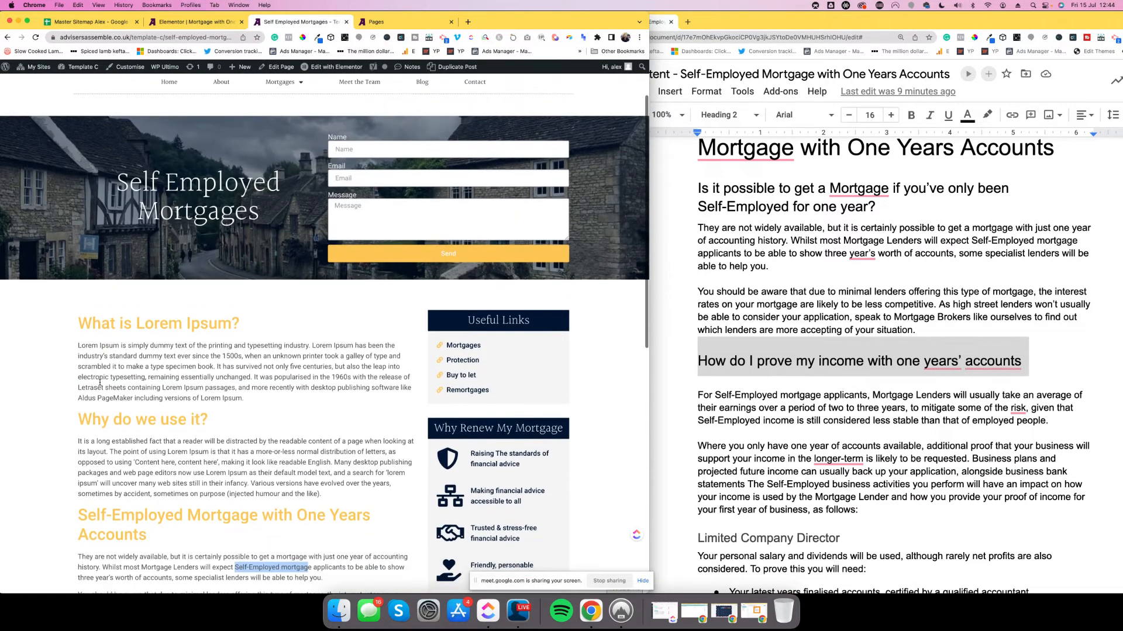
pyautogui.scroll(-5, 100, 382)
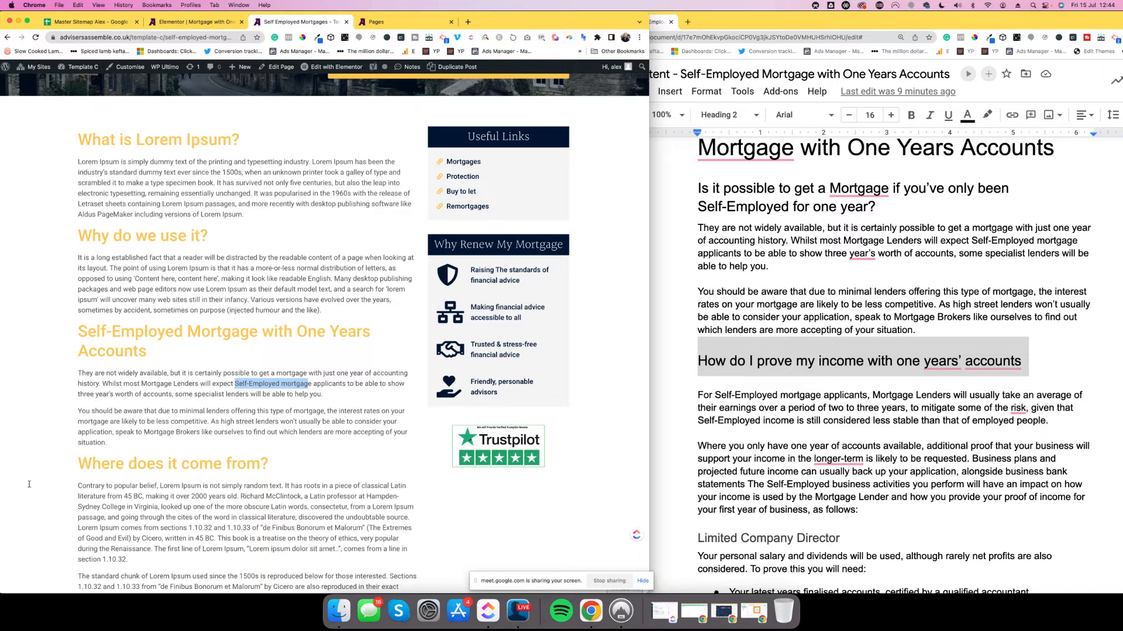
# - Open the Self Employed Mortgages page in Elementor and show its main body text as HTML
pyautogui.click(331, 67)
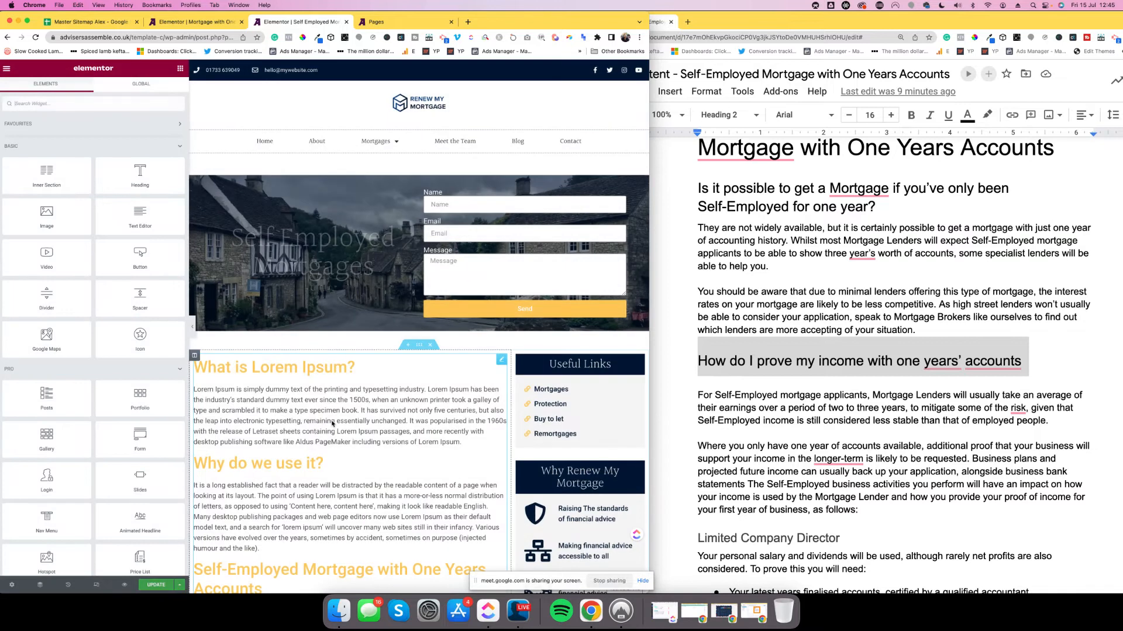
pyautogui.scroll(-5, 328, 442)
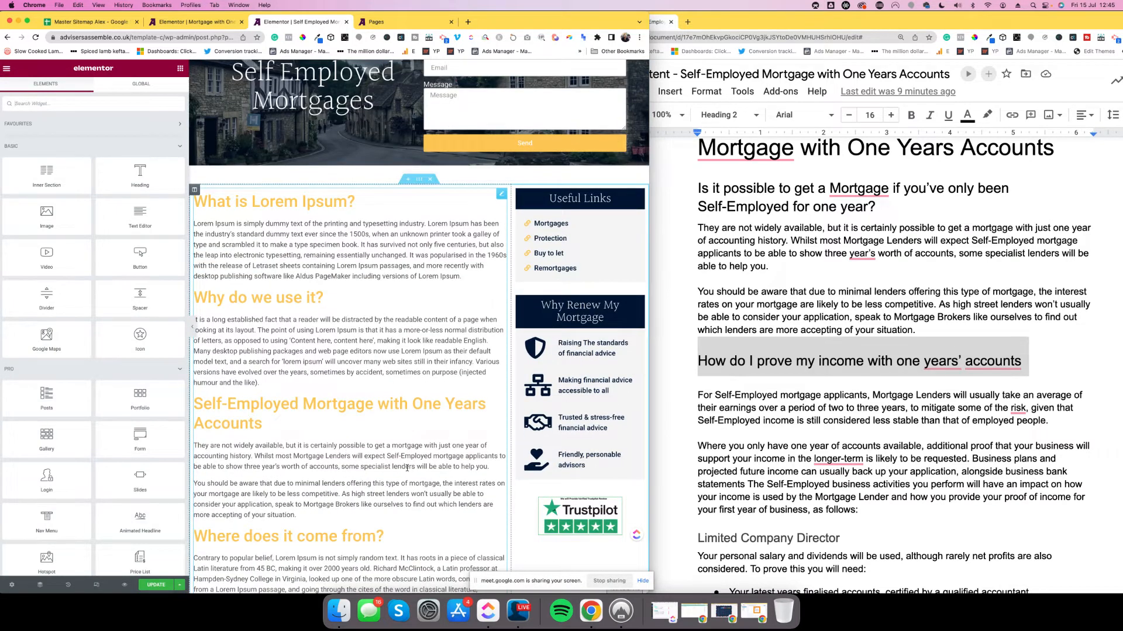
pyautogui.click(403, 456)
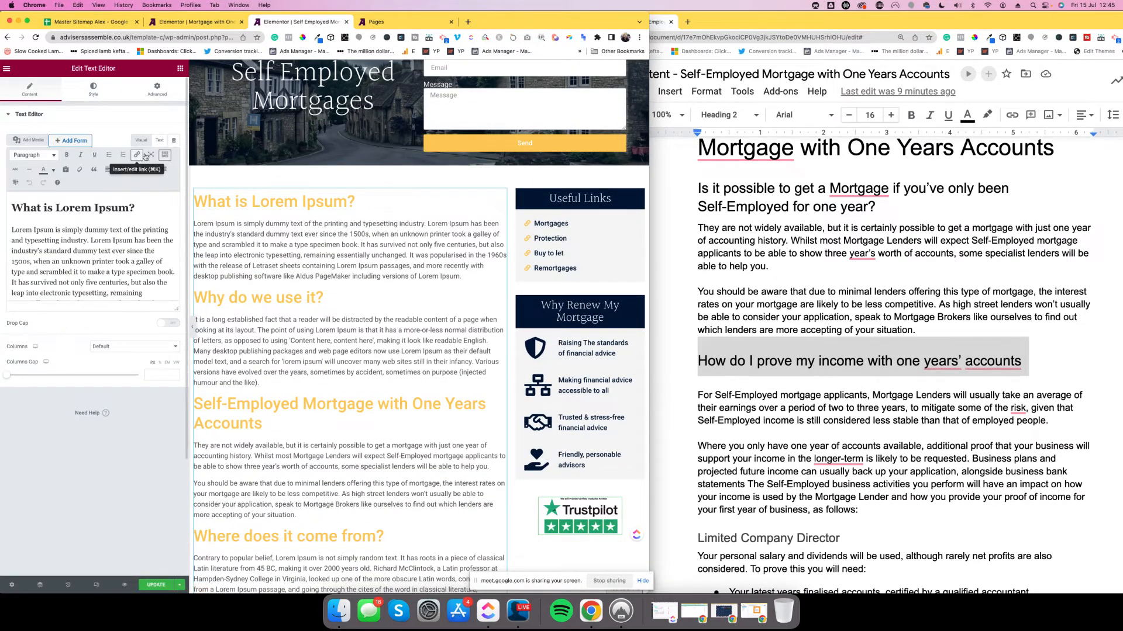
pyautogui.click(159, 141)
# - Link "mortgage with just one year of accounting history" in the Self-Employed Mortgage section's first paragraph to the Mortgage with One Years Accounts page
pyautogui.scroll(-5, 52, 247)
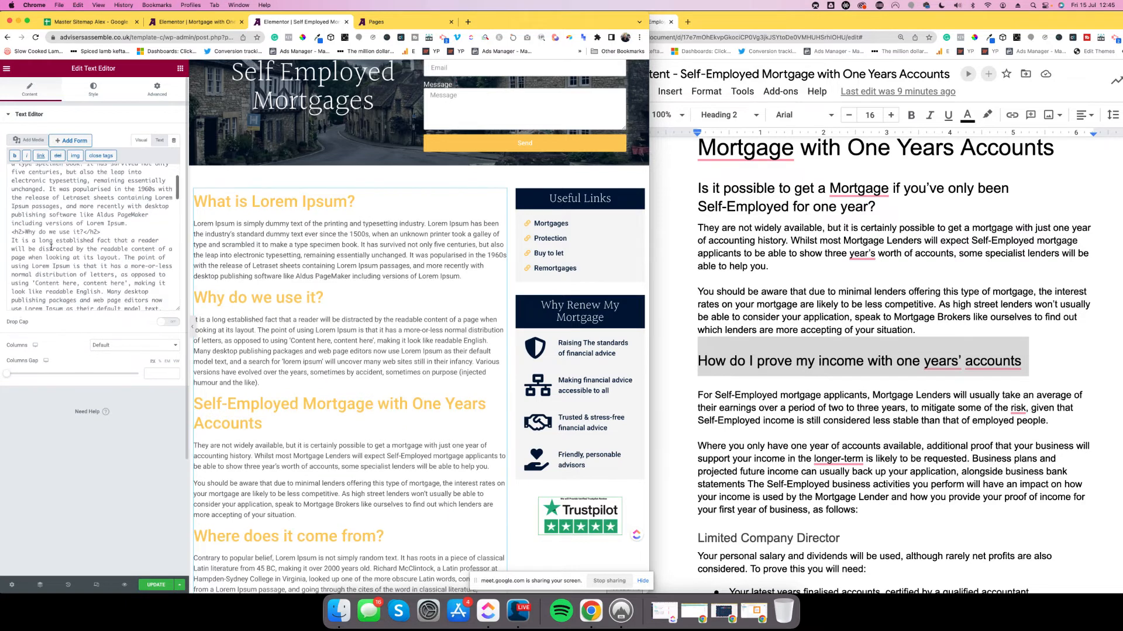
pyautogui.scroll(-3, 51, 248)
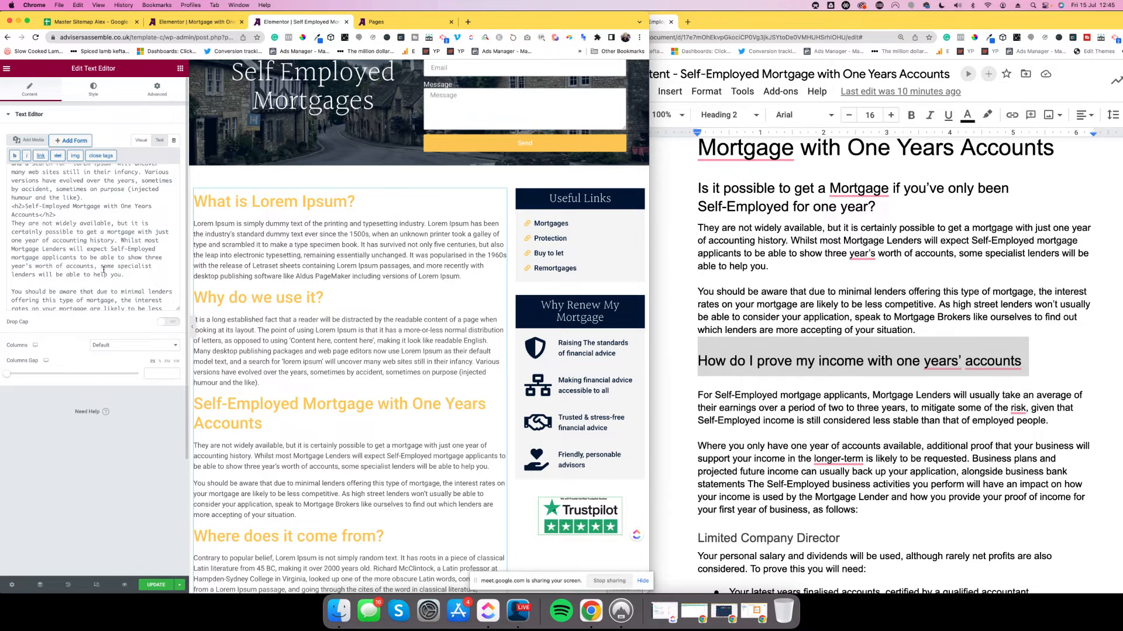
pyautogui.scroll(-5, 80, 275)
pyautogui.click(68, 284)
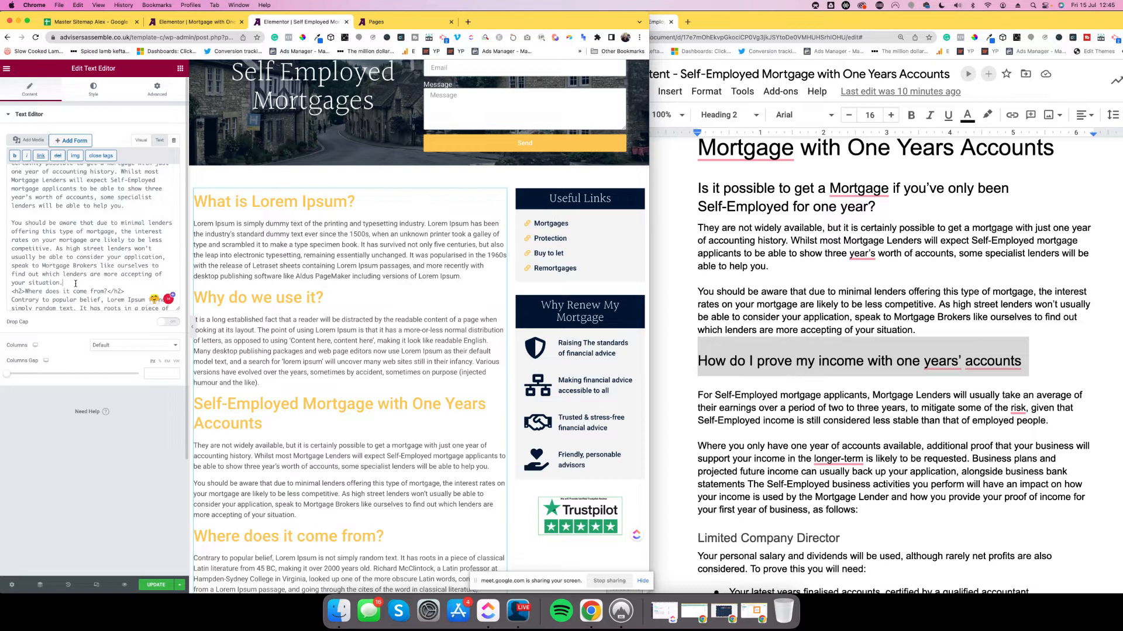
pyautogui.scroll(3, 75, 269)
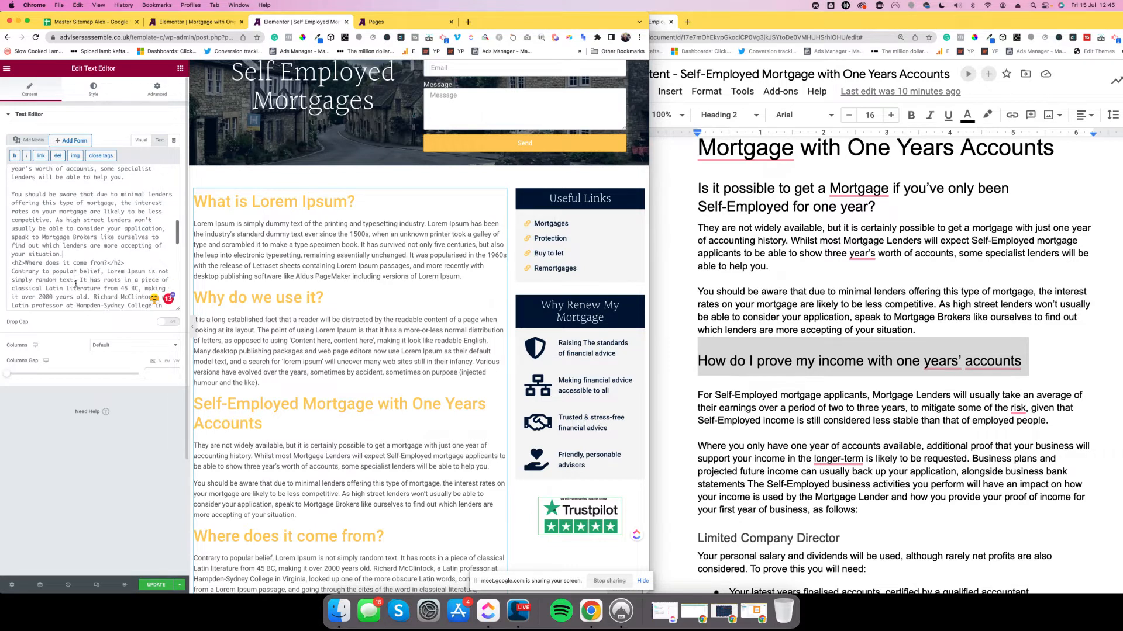
pyautogui.scroll(1, 73, 245)
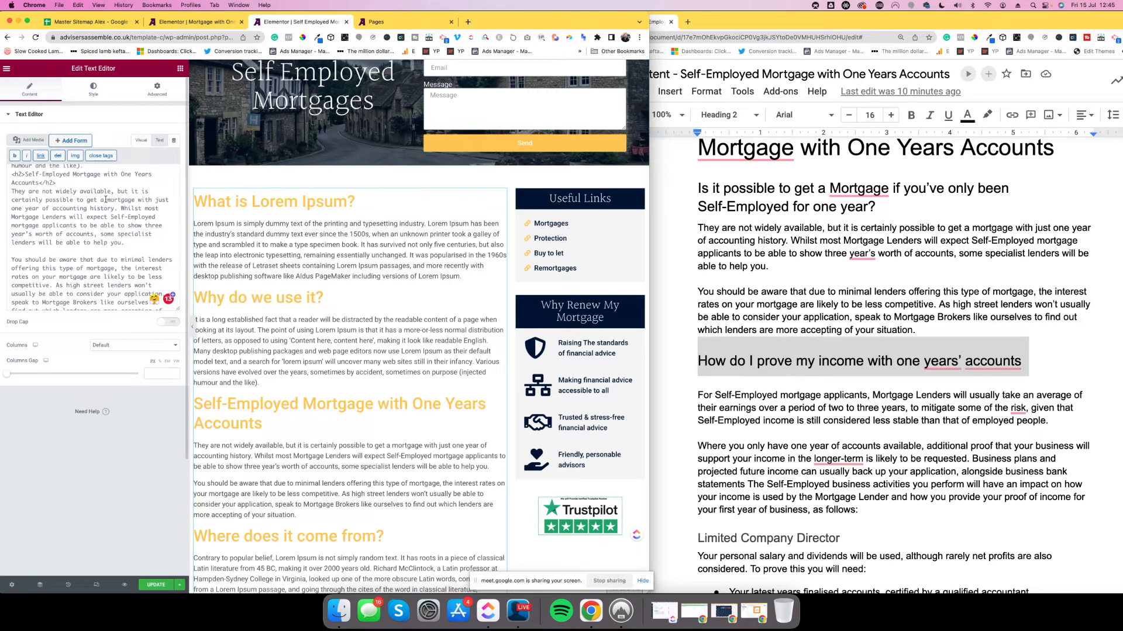
pyautogui.moveTo(107, 199)
pyautogui.mouseDown()
pyautogui.moveTo(79, 209)
pyautogui.moveTo(114, 210)
pyautogui.mouseUp()
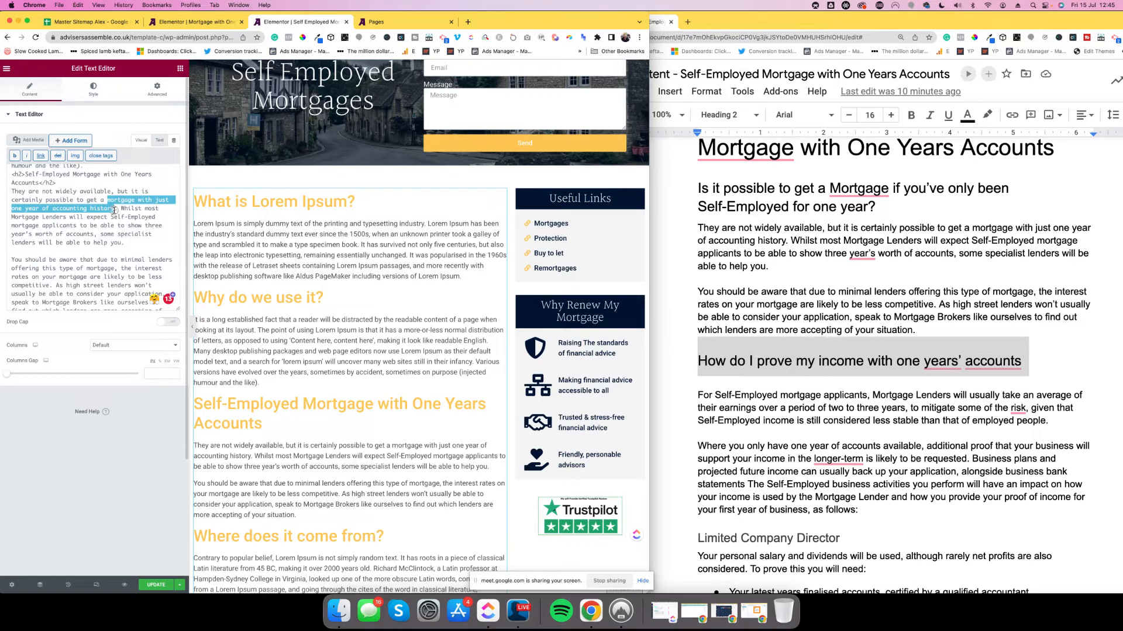
pyautogui.click(41, 156)
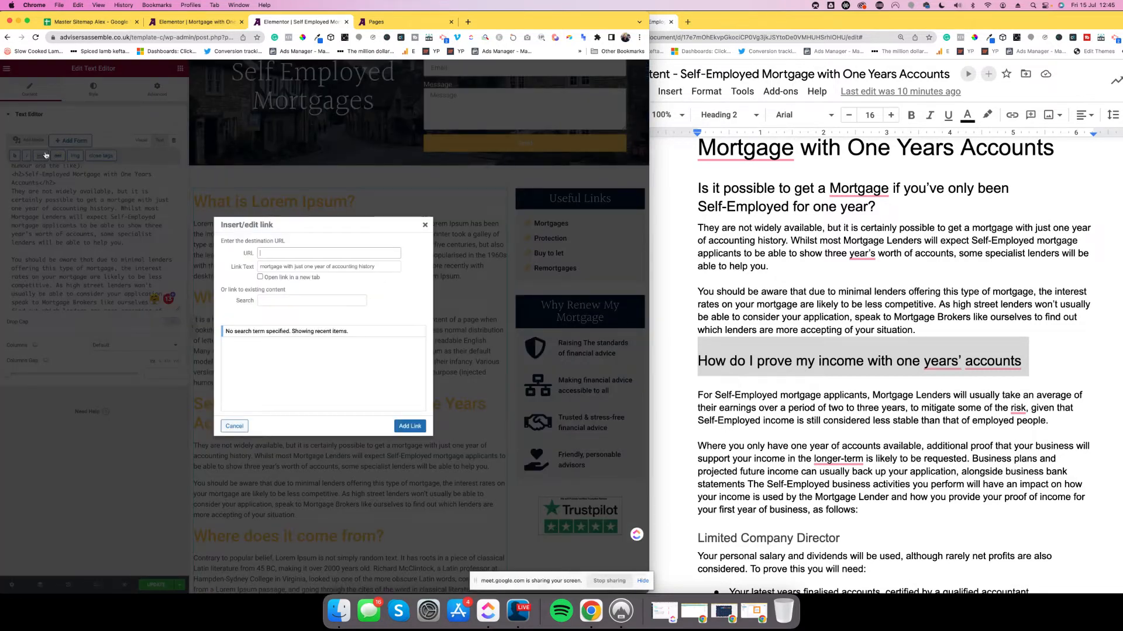
pyautogui.click(272, 345)
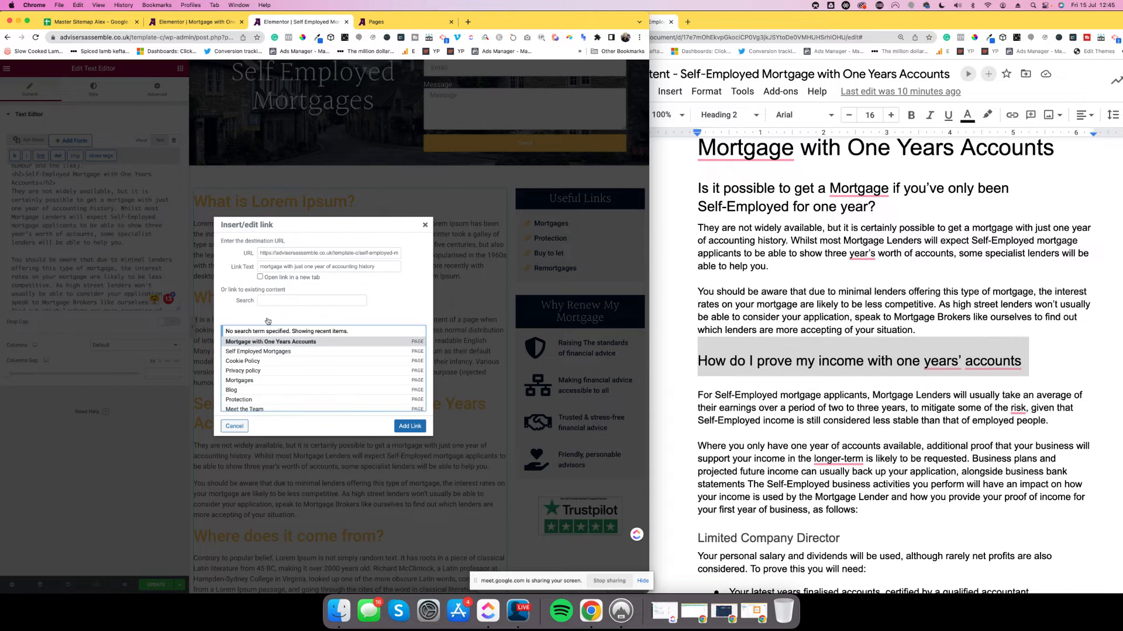
pyautogui.click(409, 427)
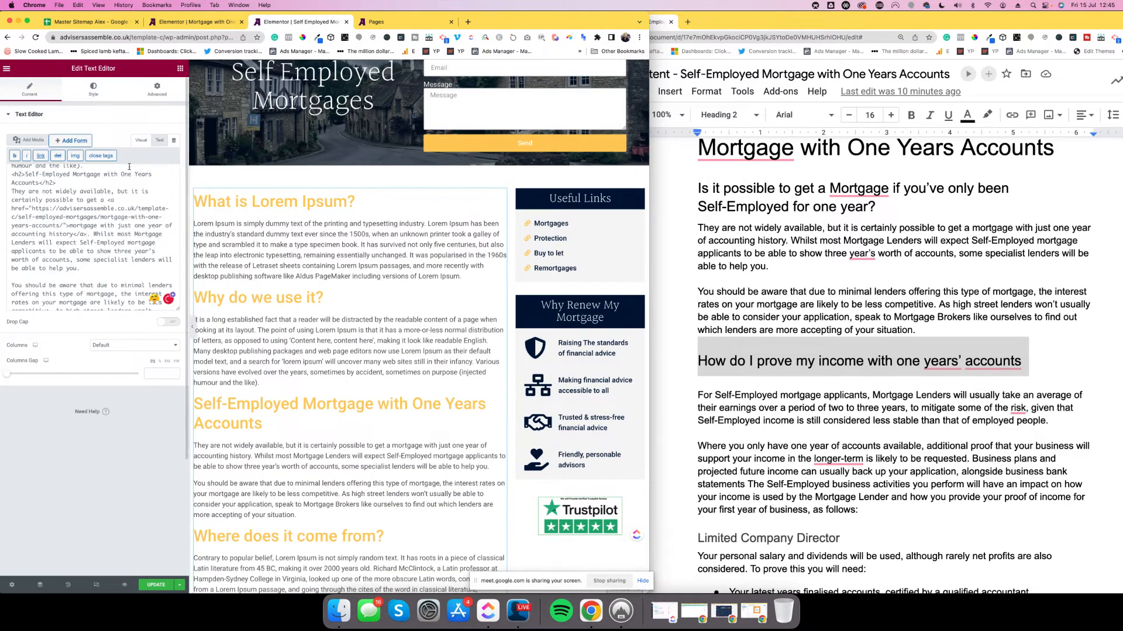
# - Refresh the linked body text in the visual editor and update the Self Employed Mortgages page
pyautogui.click(140, 139)
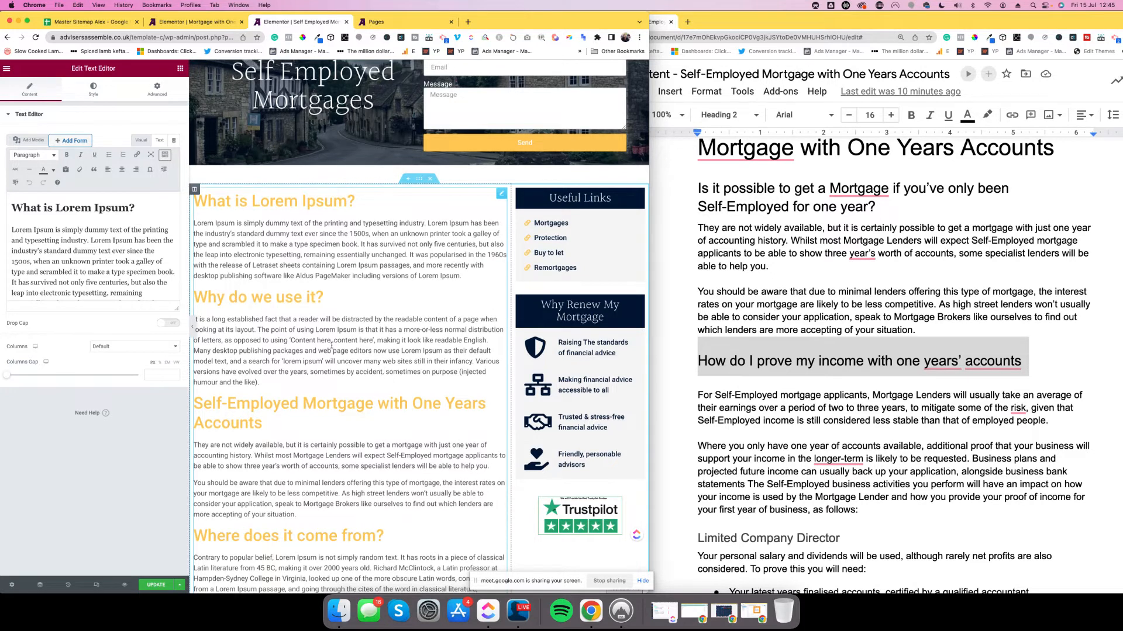
pyautogui.scroll(-5, 361, 411)
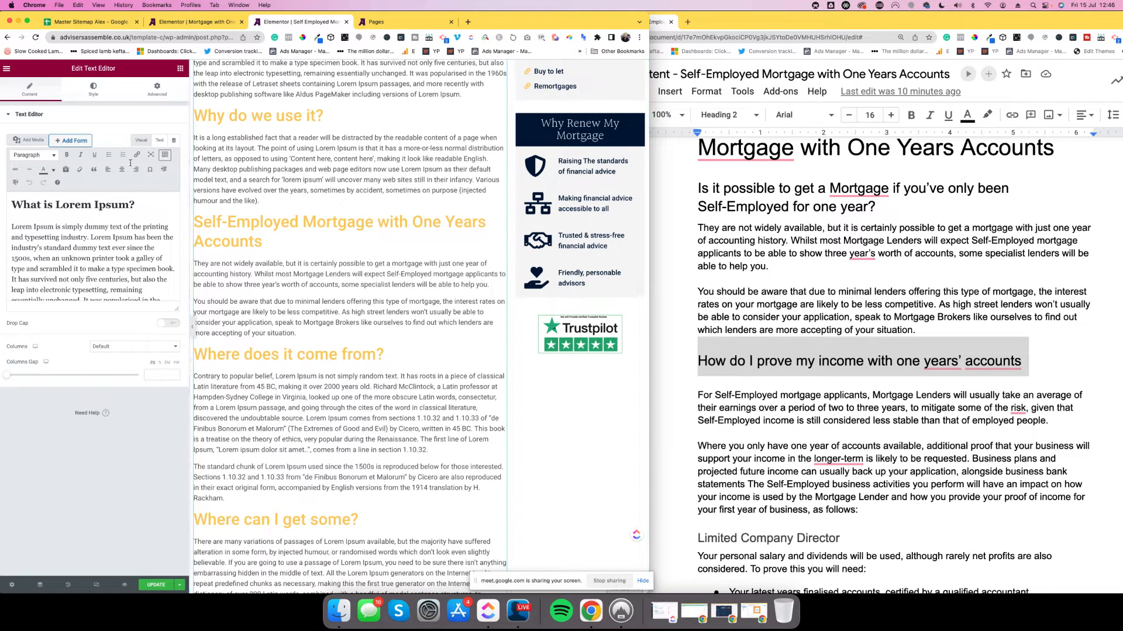
pyautogui.scroll(-10, 132, 229)
pyautogui.click(68, 290)
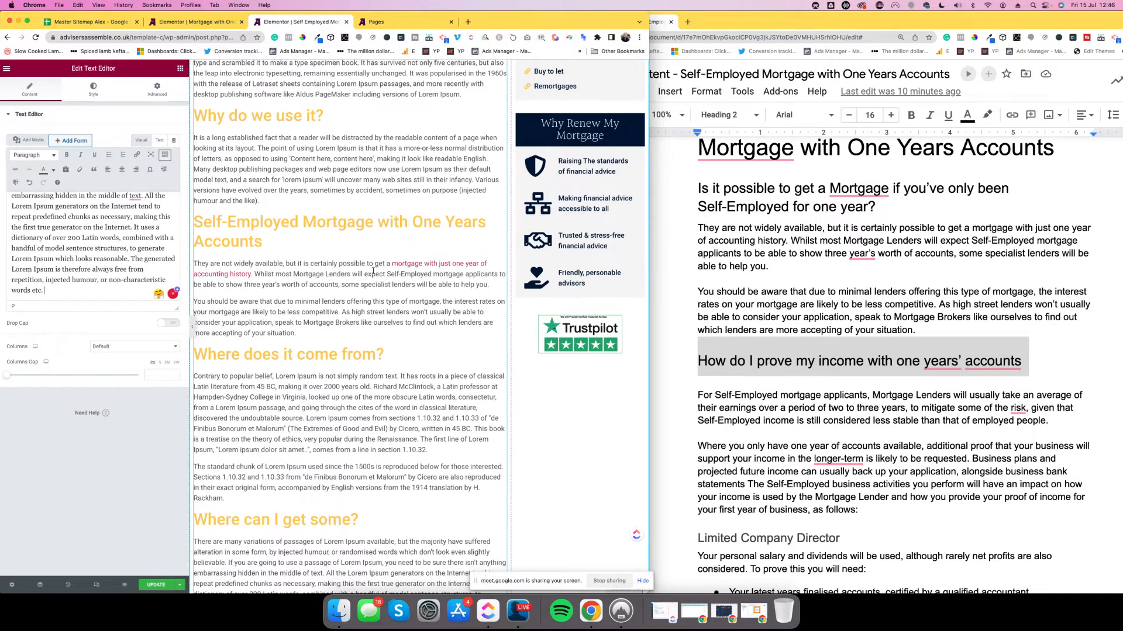
pyautogui.click(156, 585)
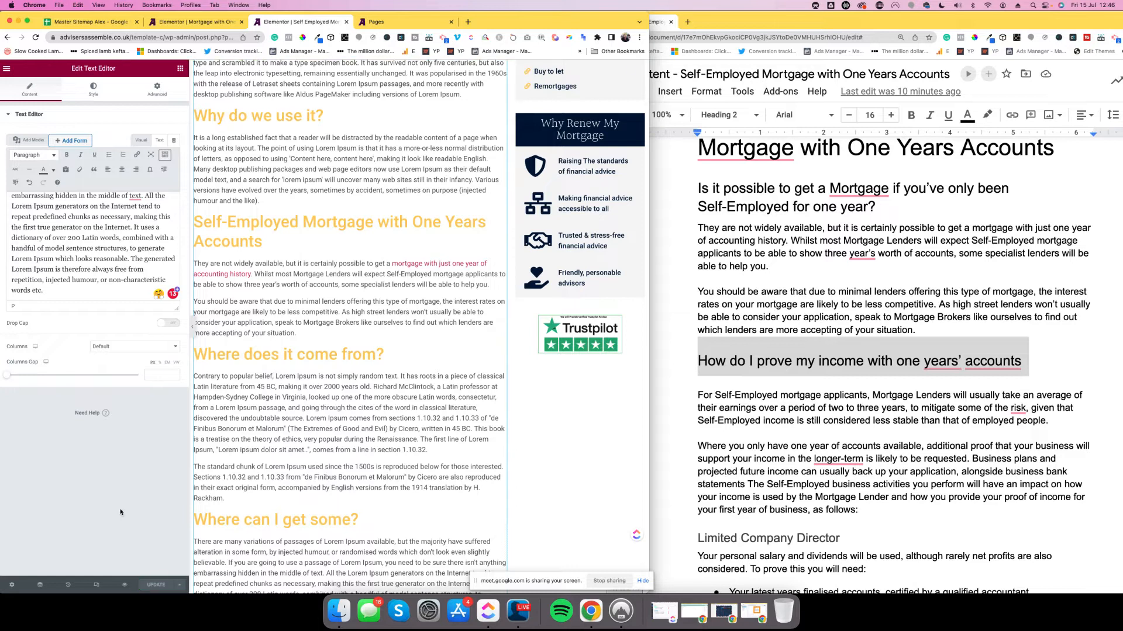
# - View the live Self Employed Mortgages page and follow its "mortgage with just one year of accounting history" link
pyautogui.scroll(3, 267, 443)
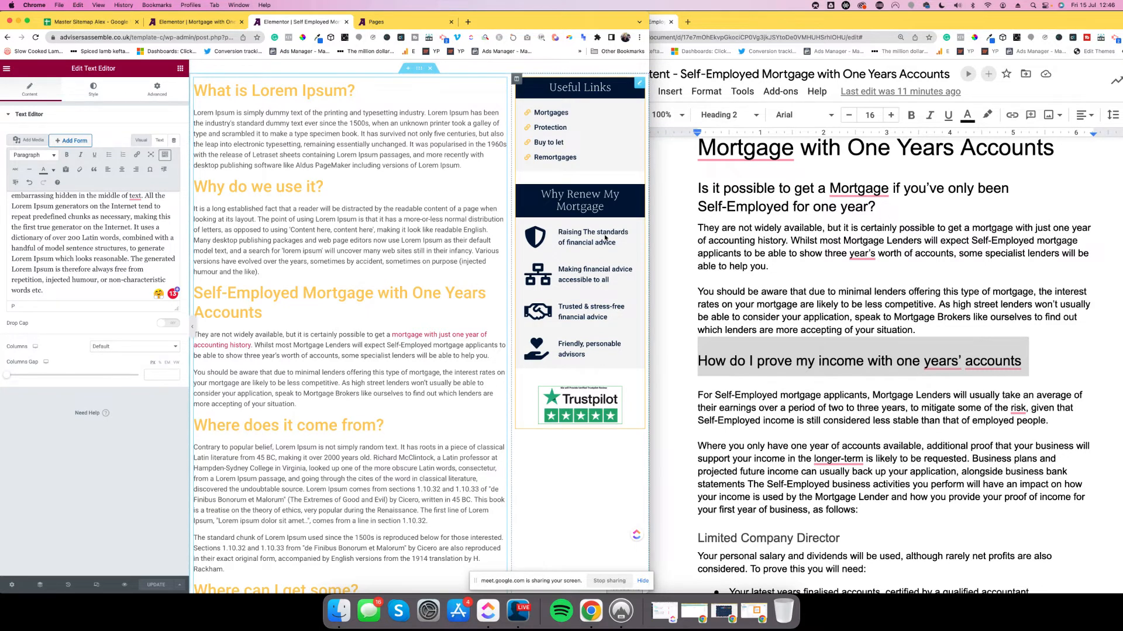
pyautogui.scroll(2, 576, 140)
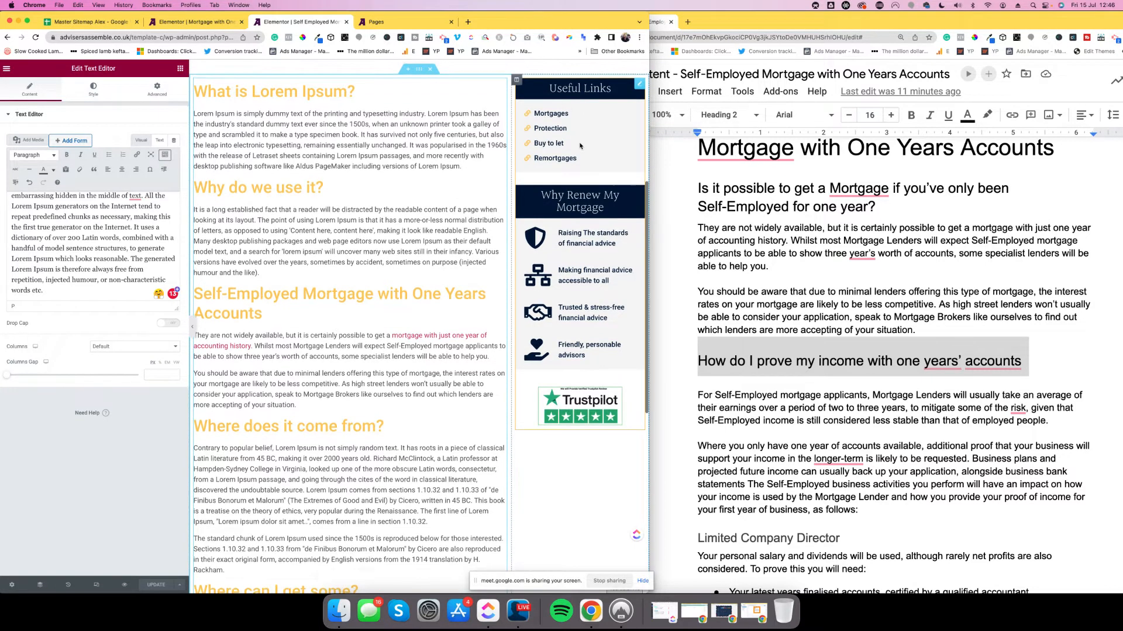
pyautogui.scroll(2, 580, 146)
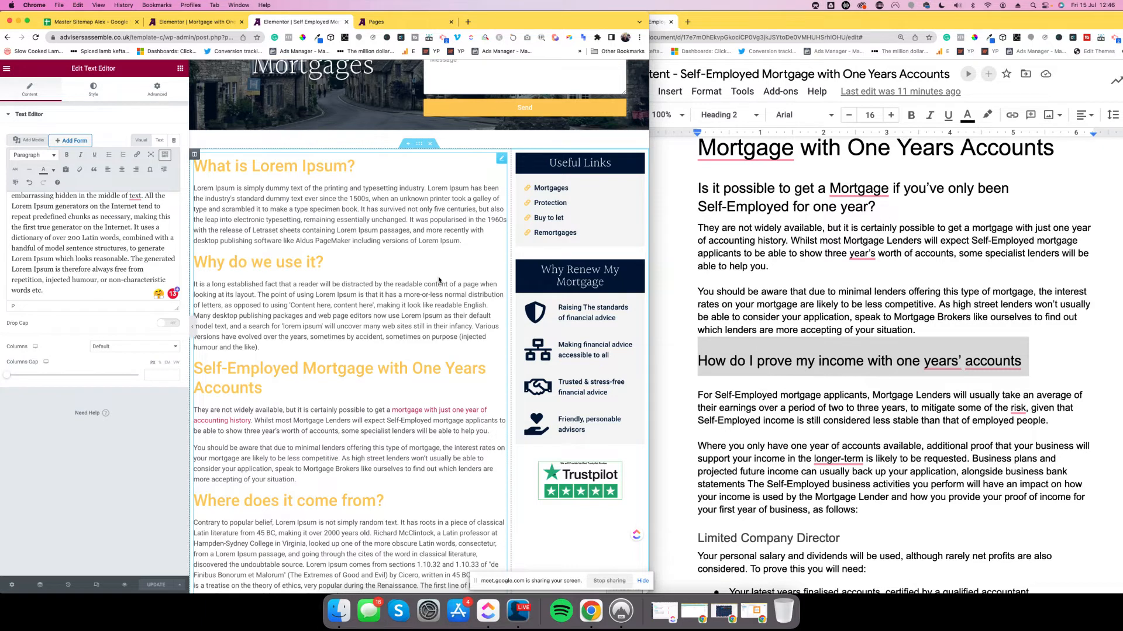
pyautogui.scroll(6, 439, 280)
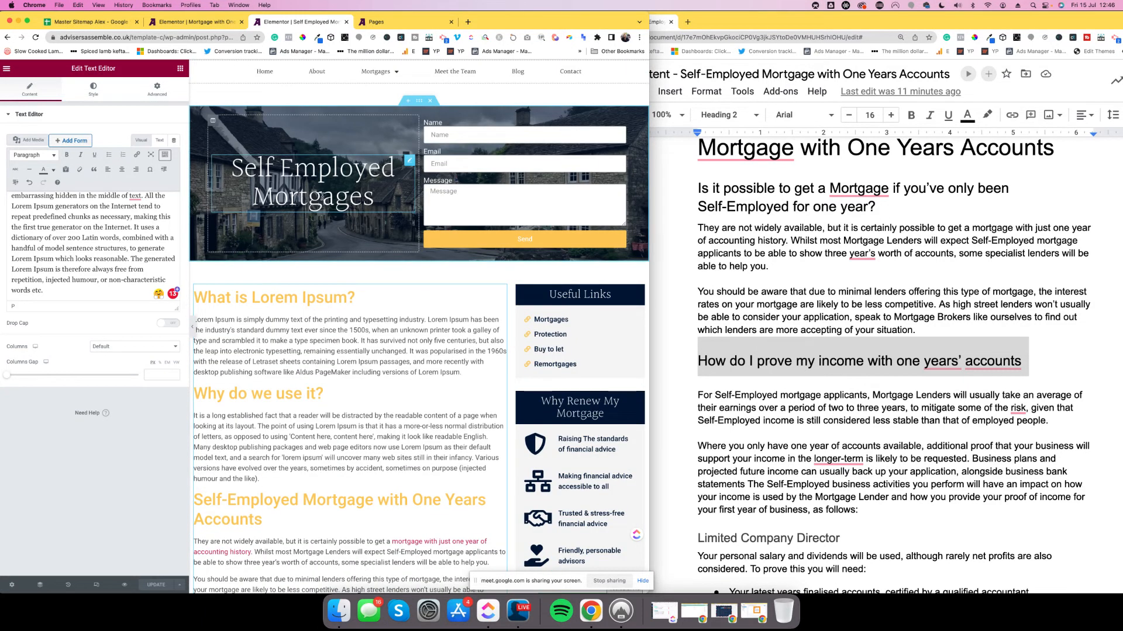
pyautogui.scroll(-3, 452, 380)
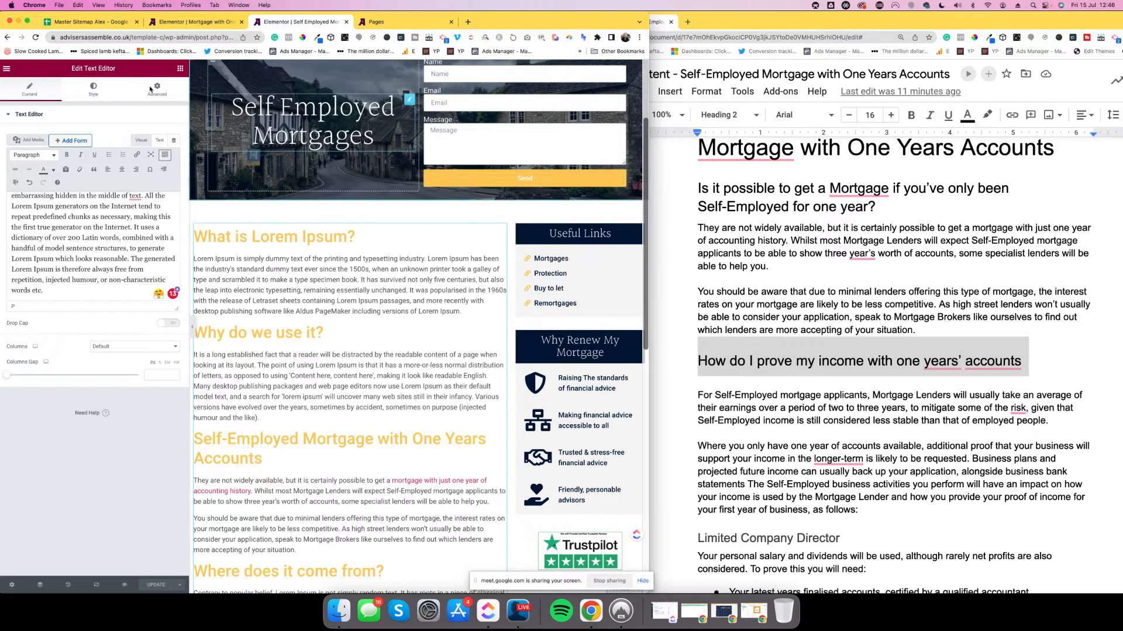
pyautogui.click(7, 69)
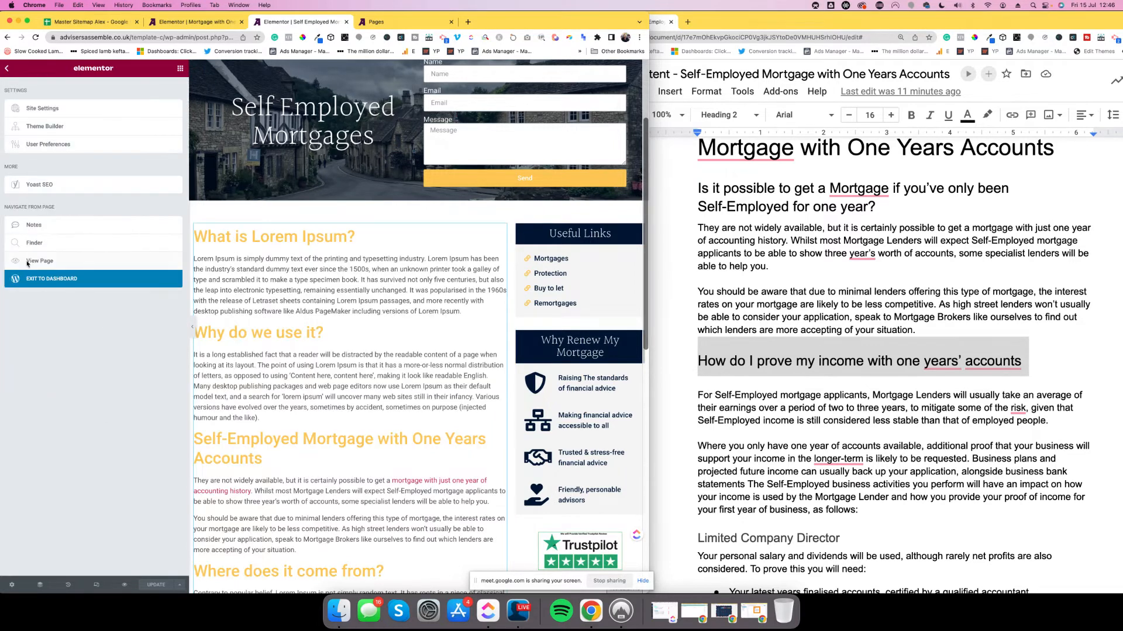
pyautogui.click(52, 265)
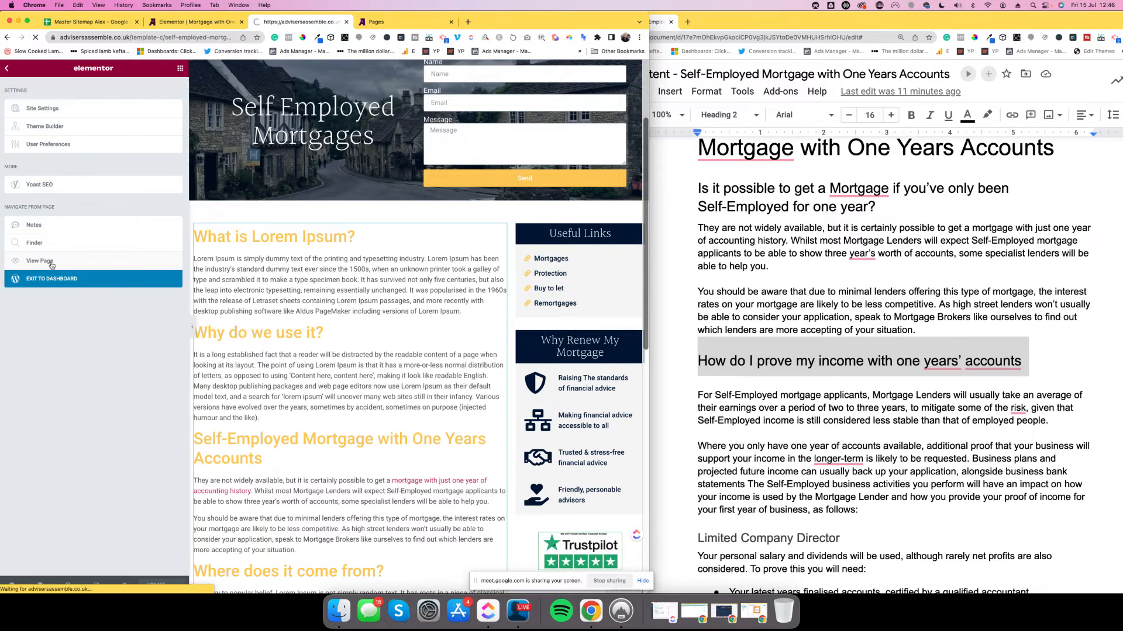
pyautogui.scroll(-4, 210, 367)
pyautogui.scroll(-2, 209, 367)
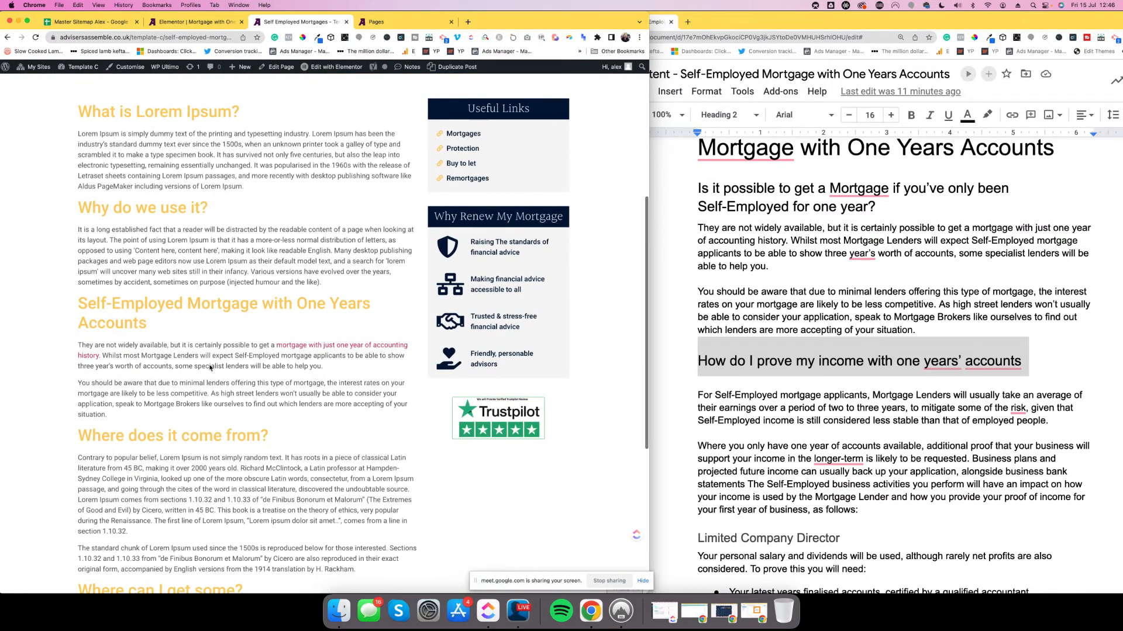
pyautogui.click(363, 348)
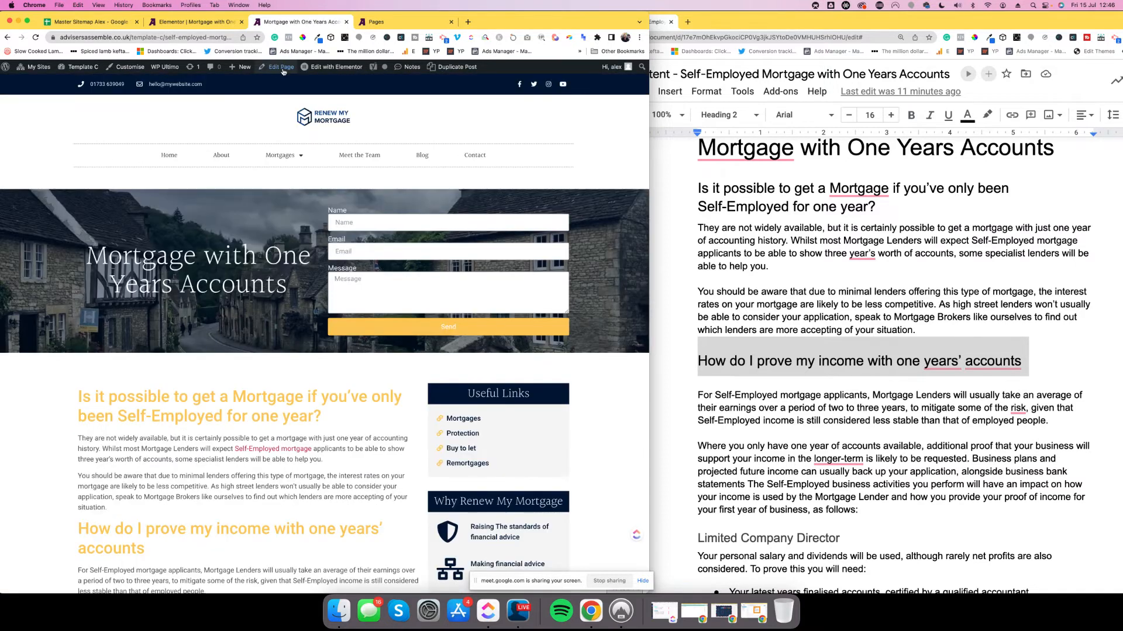
# - Open the Mortgage with One Years Accounts page in the WordPress editor and examine its Yoast SEO title, slug and meta description fields
pyautogui.click(281, 67)
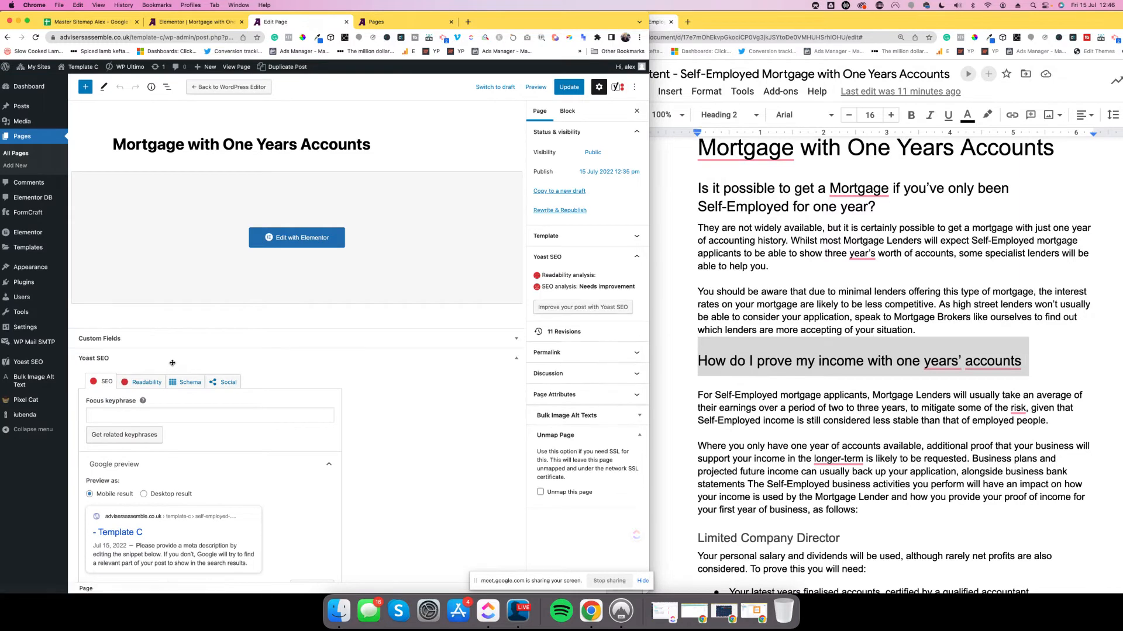
pyautogui.click(132, 517)
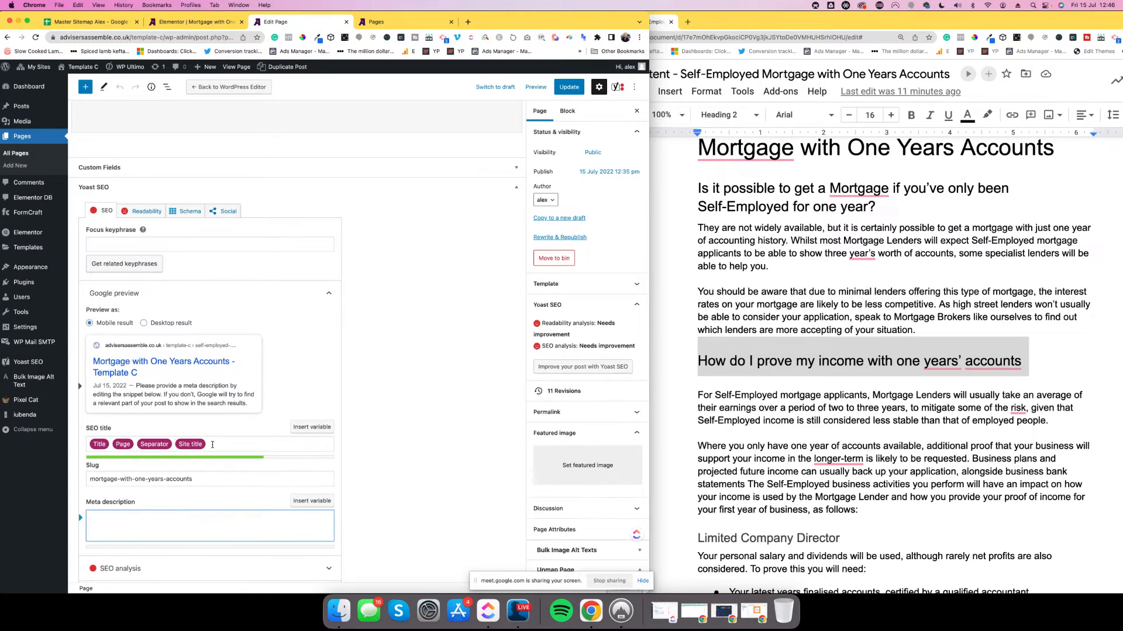
pyautogui.scroll(-3, 188, 531)
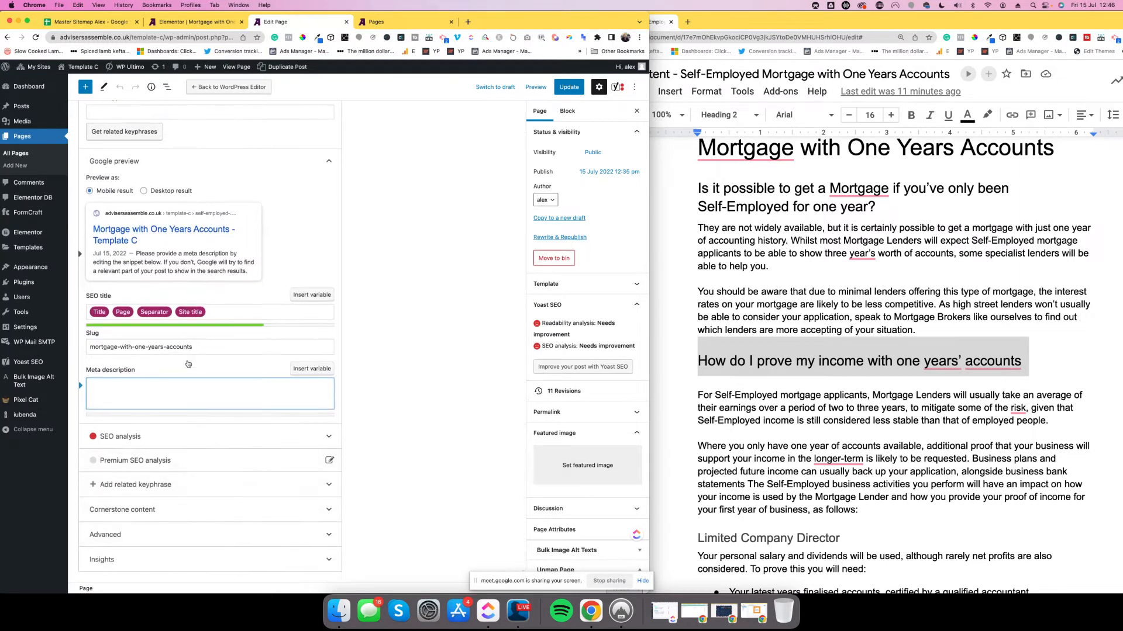
pyautogui.scroll(1, 188, 364)
pyautogui.scroll(1, 188, 364)
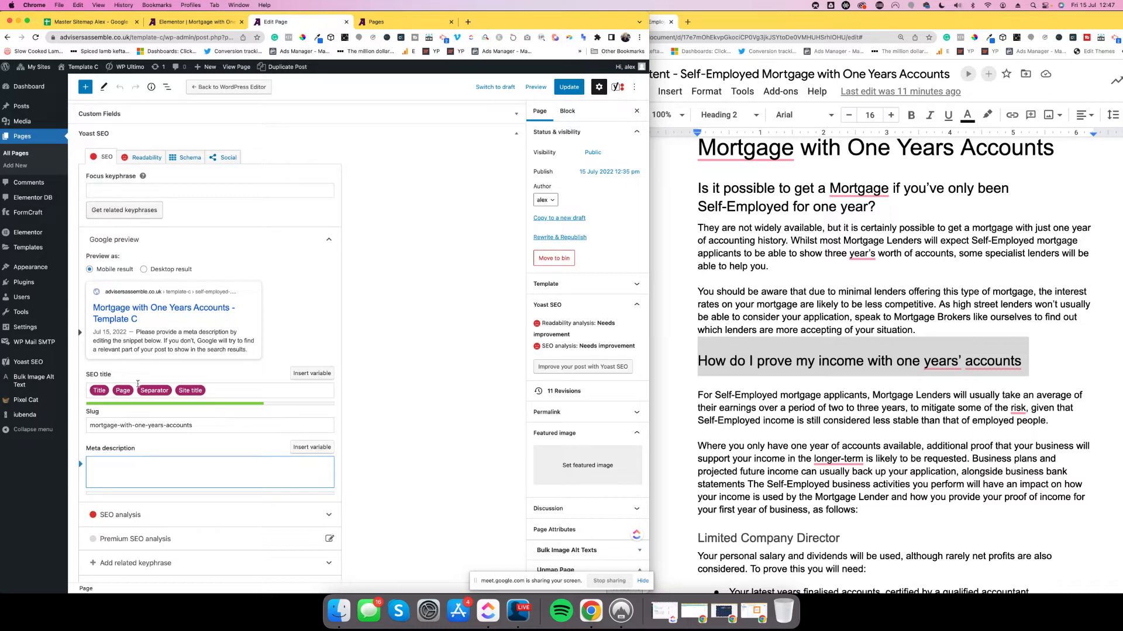
pyautogui.scroll(5, 199, 388)
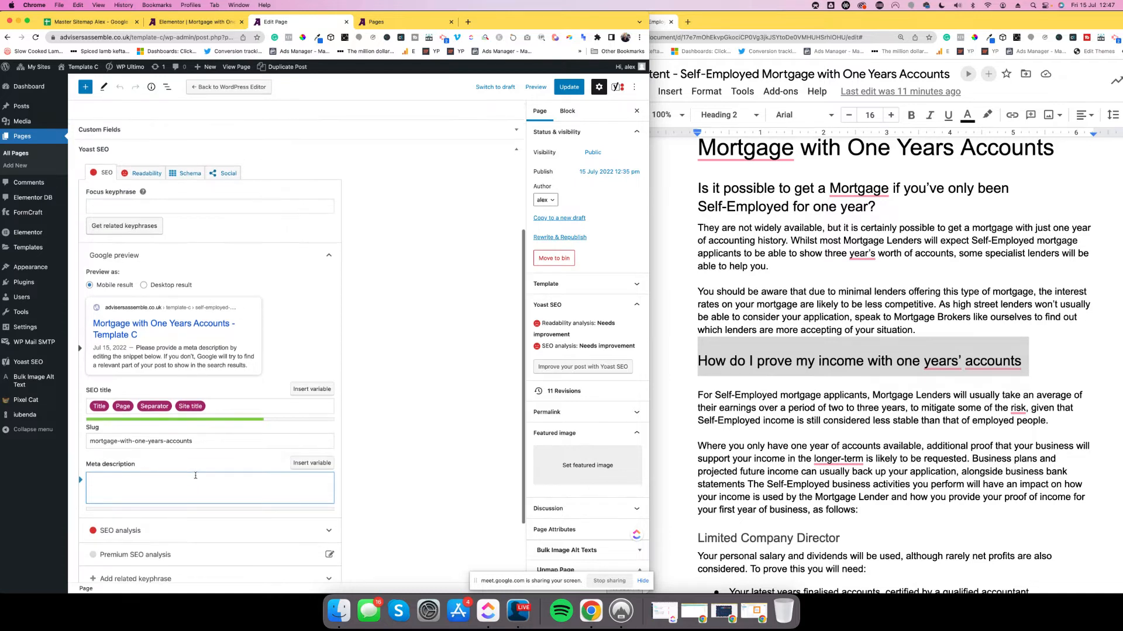
pyautogui.scroll(-2, 196, 479)
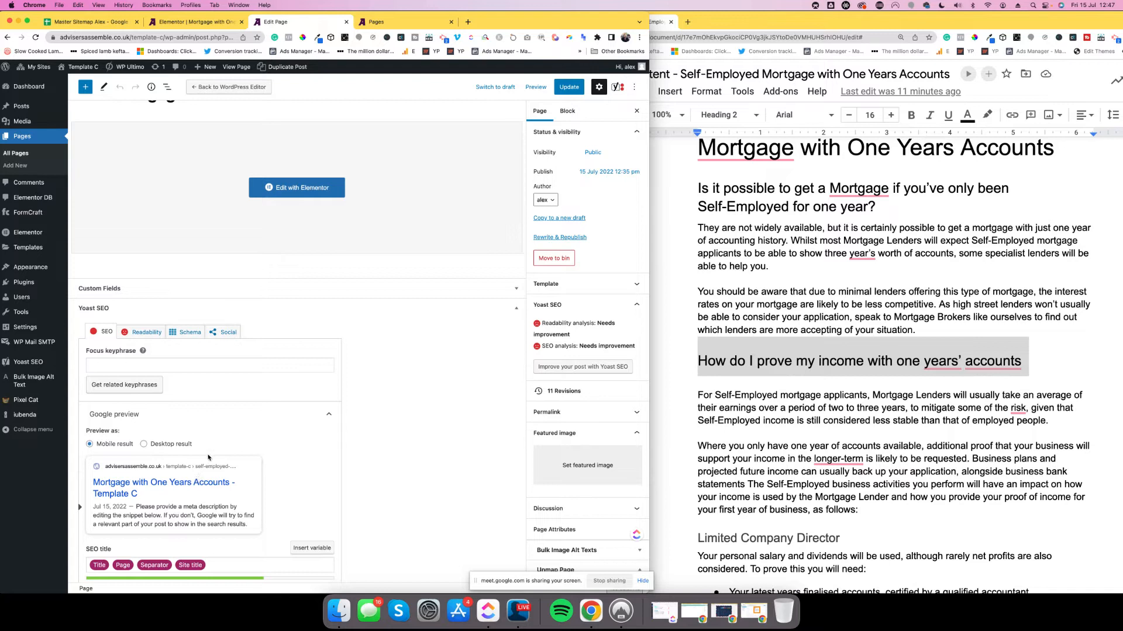
pyautogui.scroll(2, 246, 180)
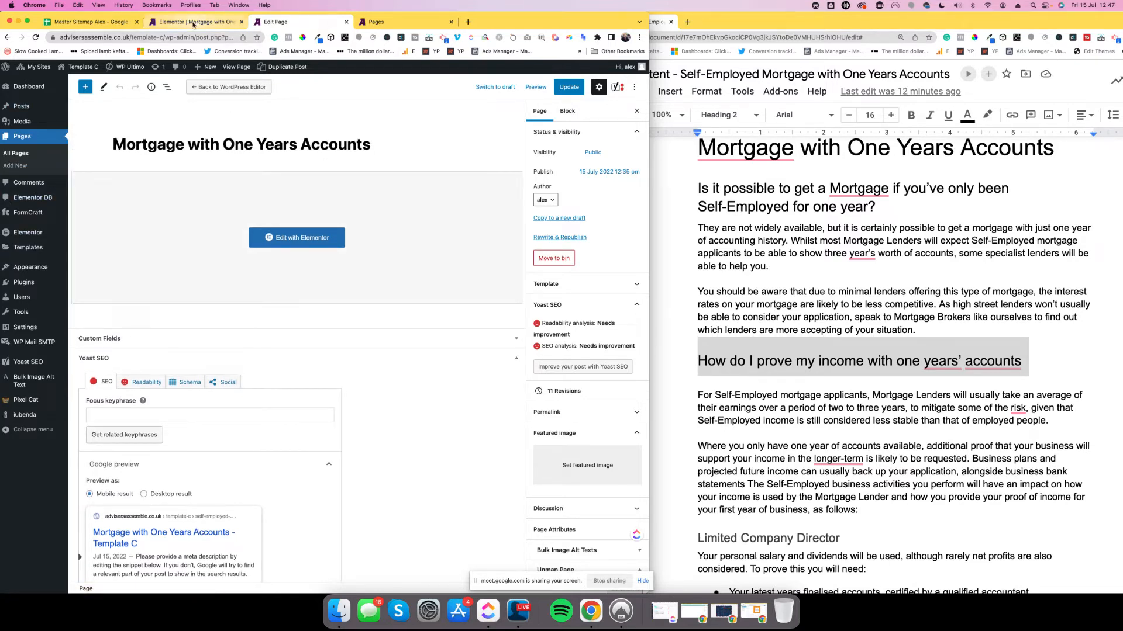
# - Go to Elementor's saved templates and export the Sidebar template
pyautogui.moveTo(24, 233)
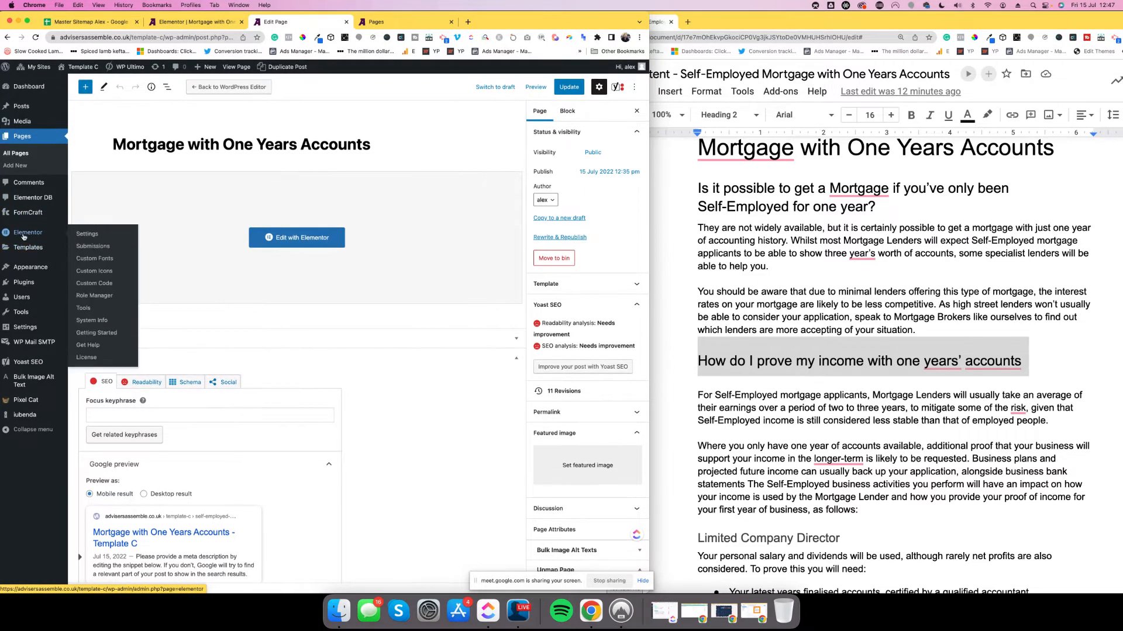
pyautogui.click(92, 251)
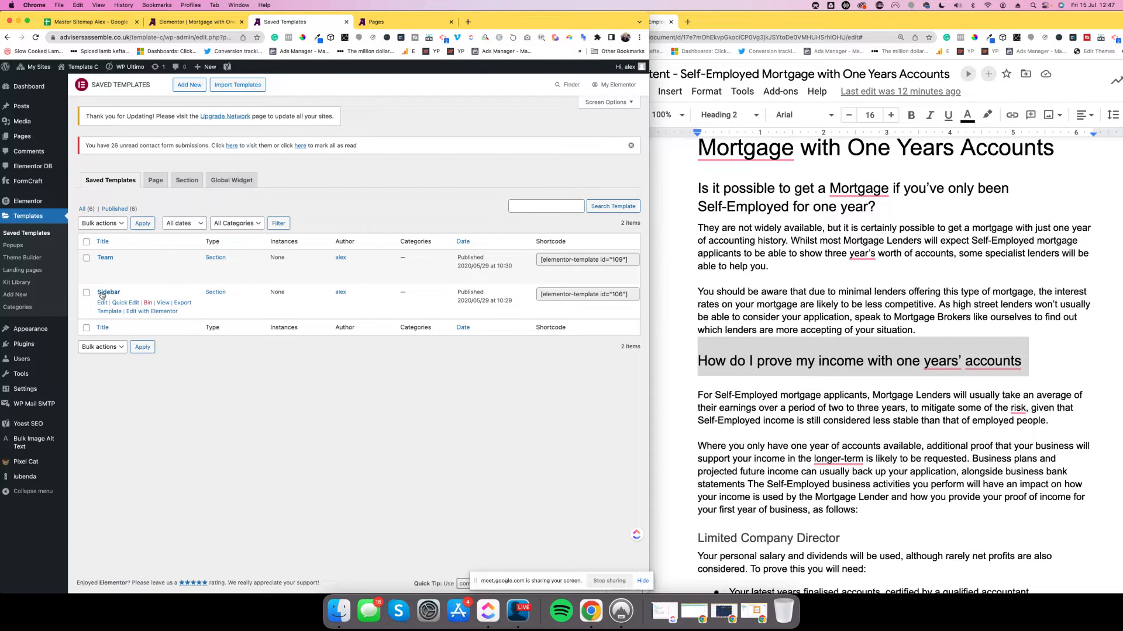
pyautogui.click(182, 304)
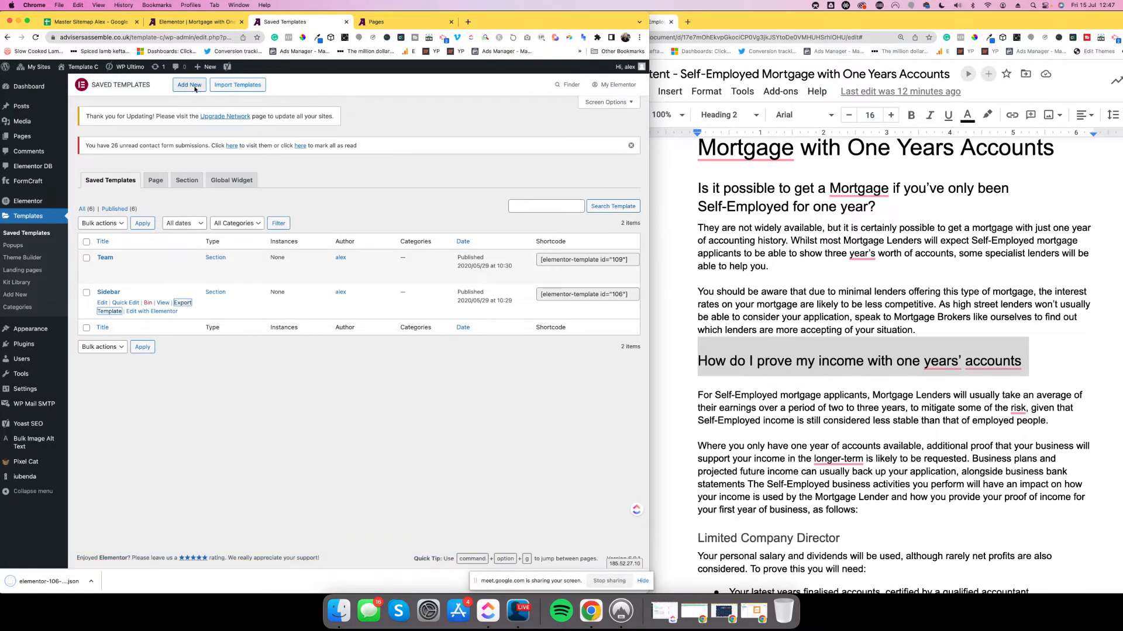
# - Import the exported elementor-106-2022-07-15.json file from Downloads as a new template, enabling unfiltered file uploads
pyautogui.click(237, 85)
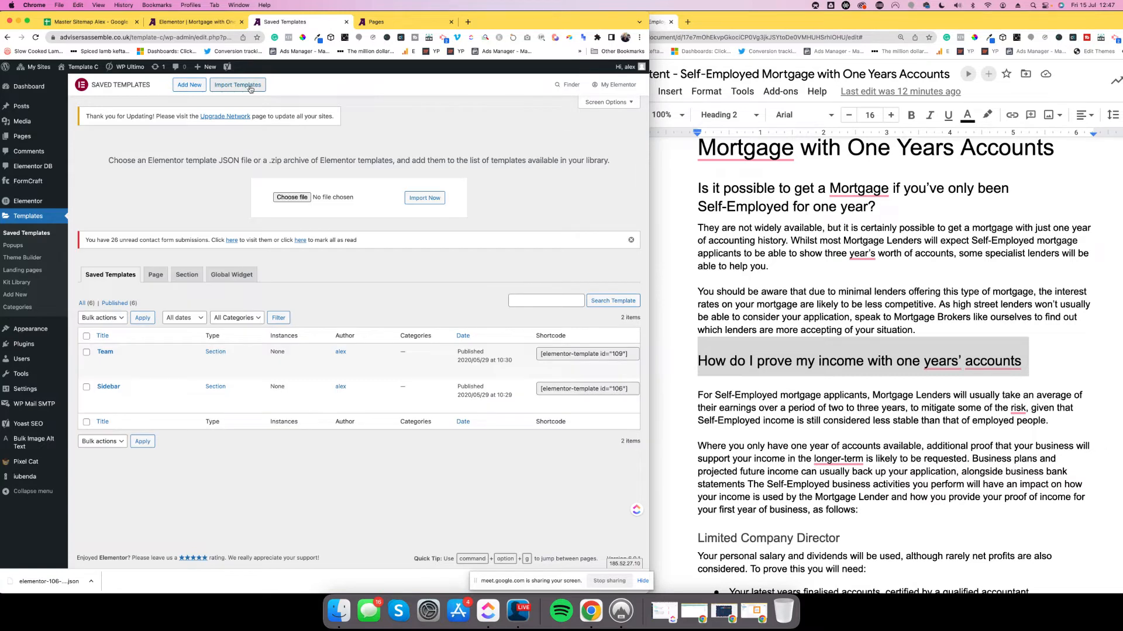
pyautogui.click(287, 198)
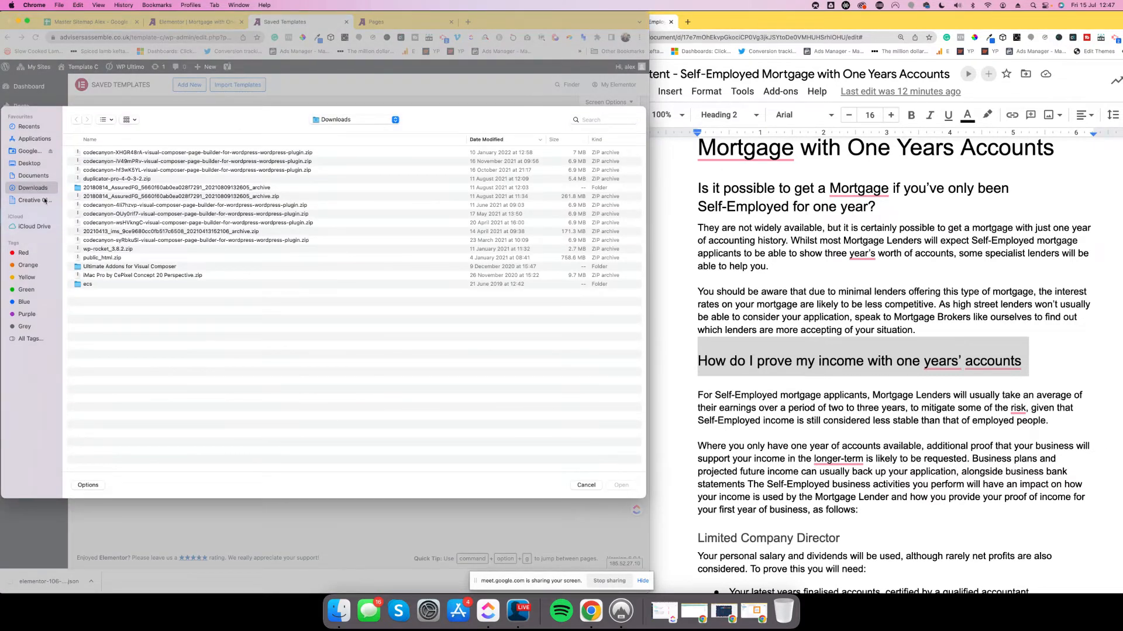
pyautogui.click(25, 164)
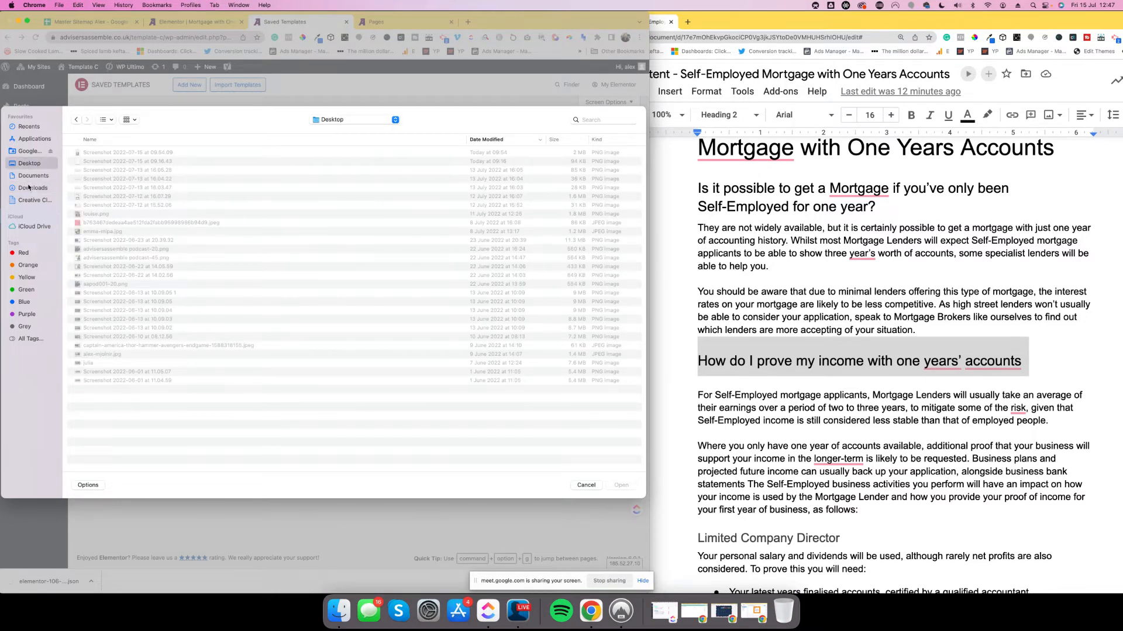
pyautogui.click(28, 188)
pyautogui.click(105, 154)
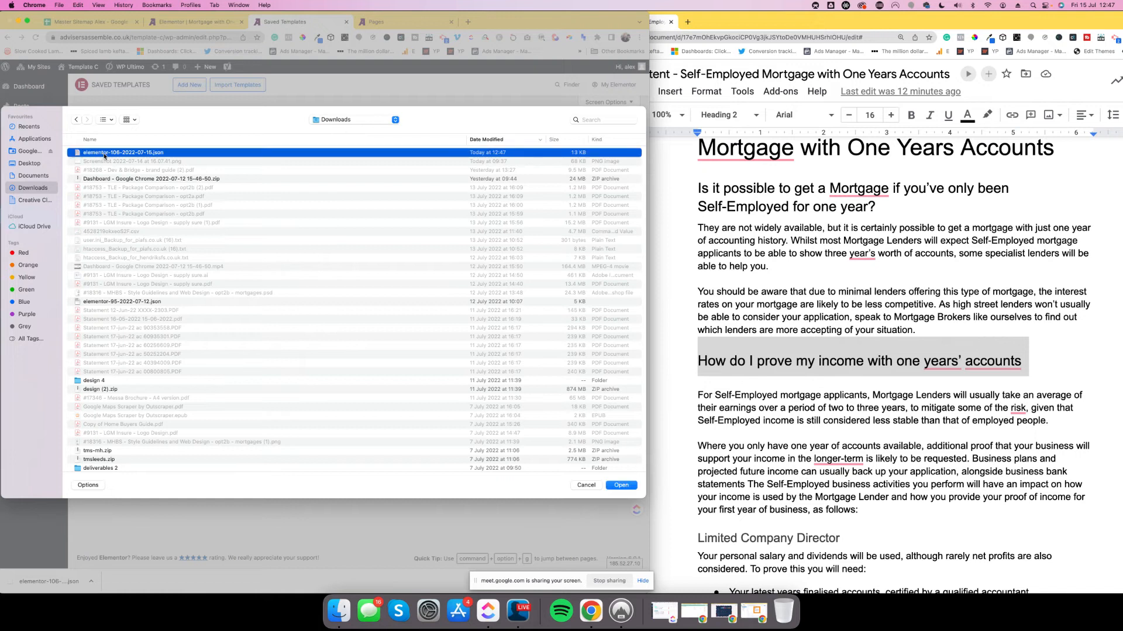
pyautogui.click(618, 486)
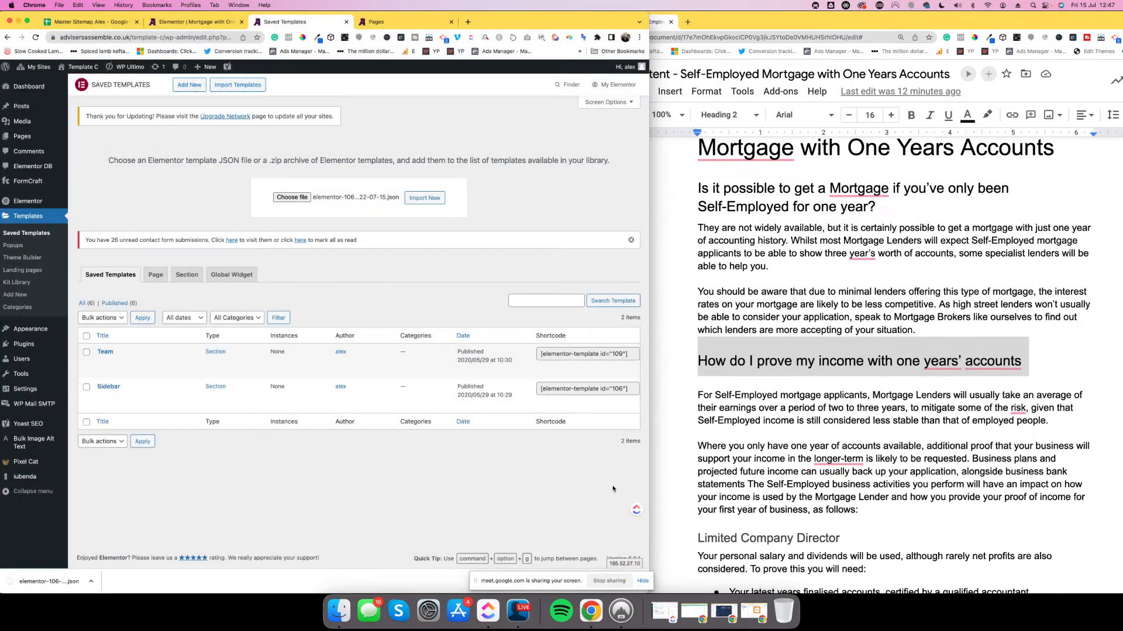
pyautogui.click(432, 199)
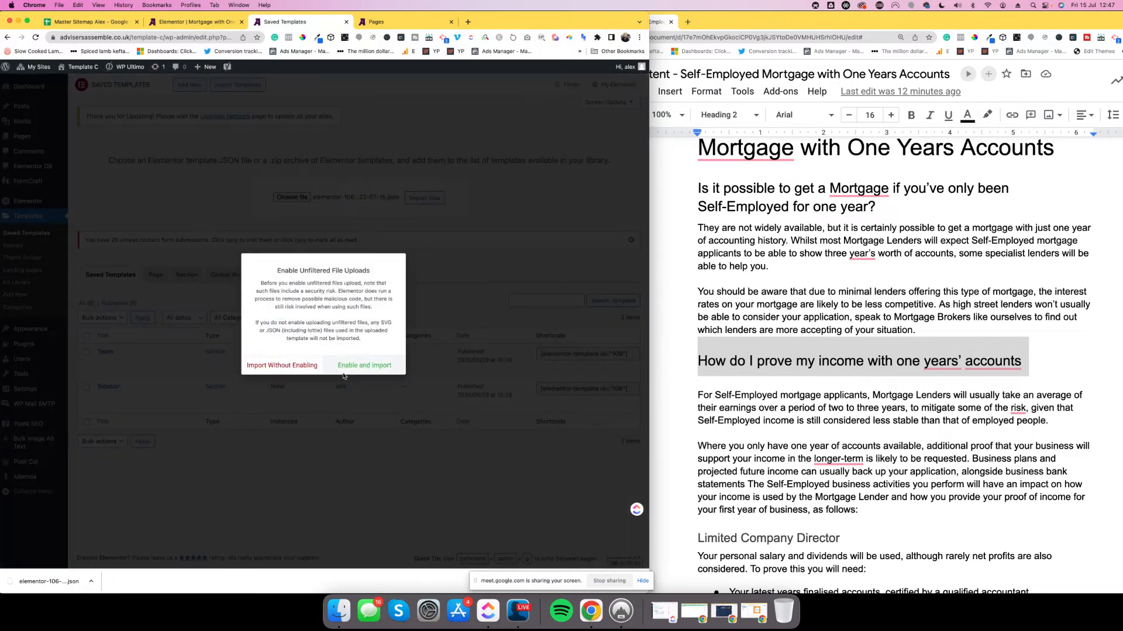
pyautogui.click(359, 367)
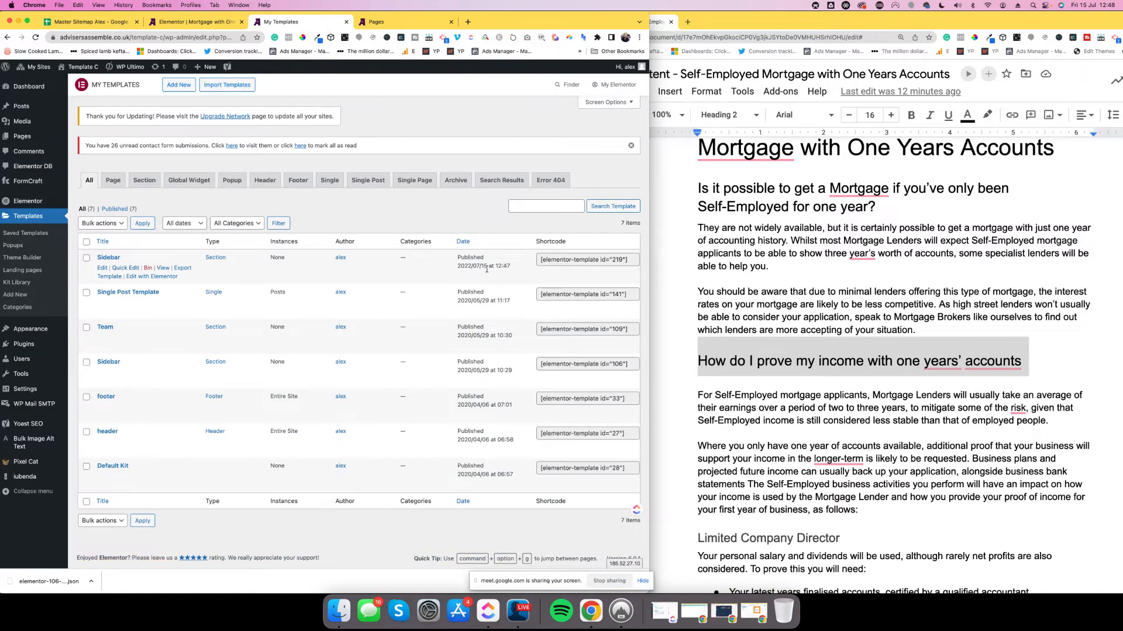
# - Rename the newly imported Sidebar template to "Self Employed Sidebar"
pyautogui.click(125, 269)
pyautogui.write('Self Employe')
pyautogui.write('d')
pyautogui.press('BackSpace')
pyautogui.press('BackSpace')
pyautogui.press('BackSpace')
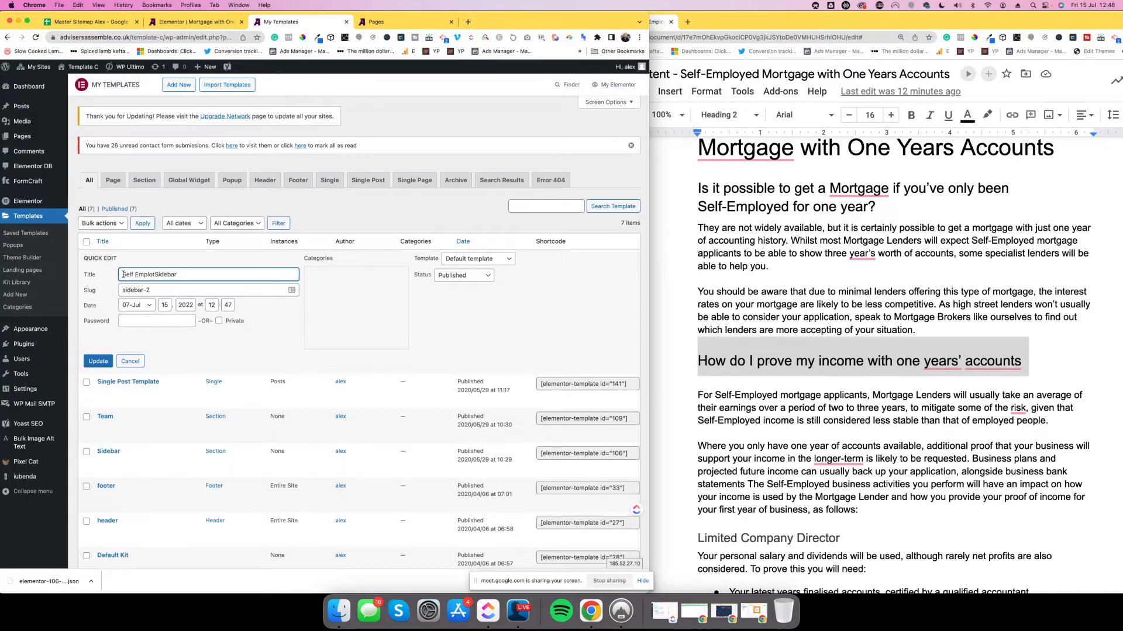
pyautogui.write('ed')
pyautogui.click(93, 361)
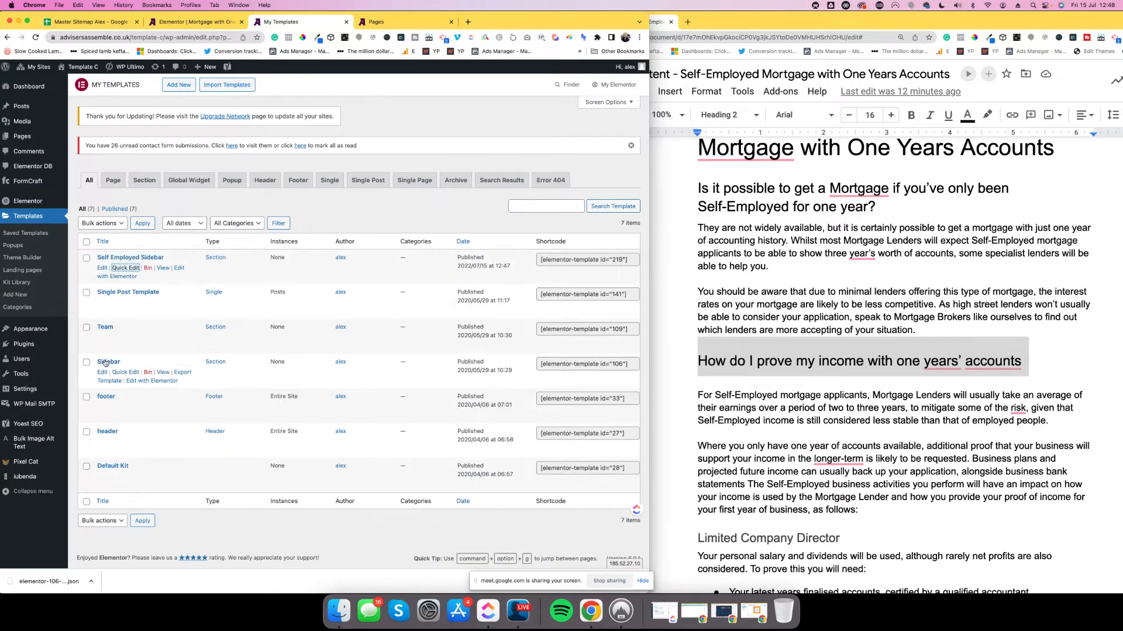
# - Open the Self Employed Sidebar template in Elementor and change the first Useful Links item's text to "Self Employed Mortgages"
pyautogui.click(180, 269)
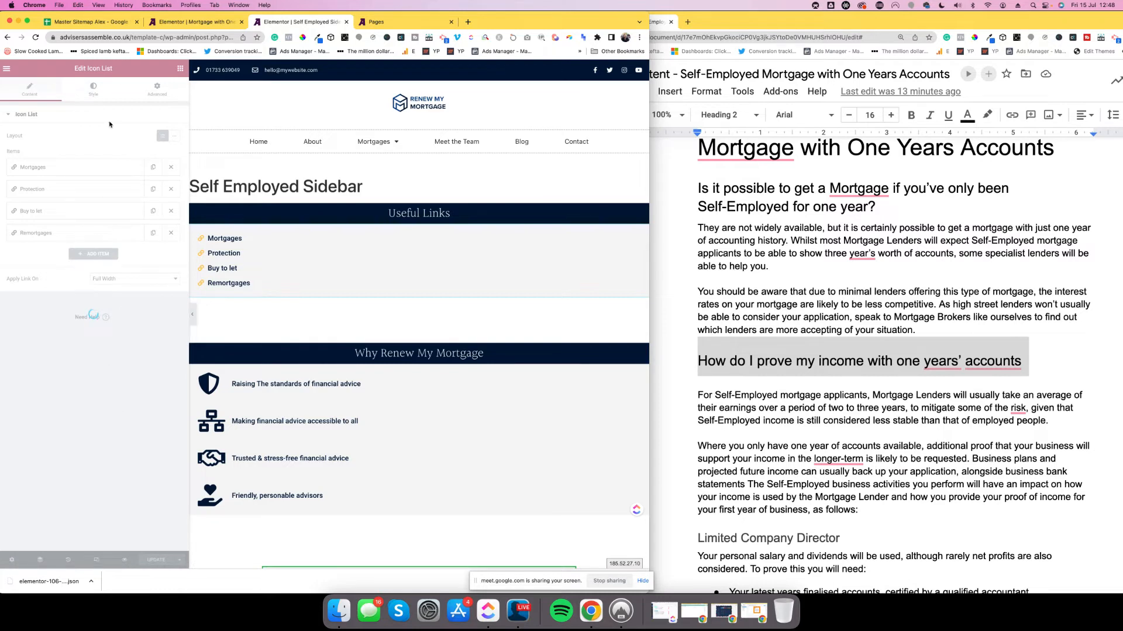
pyautogui.click(35, 38)
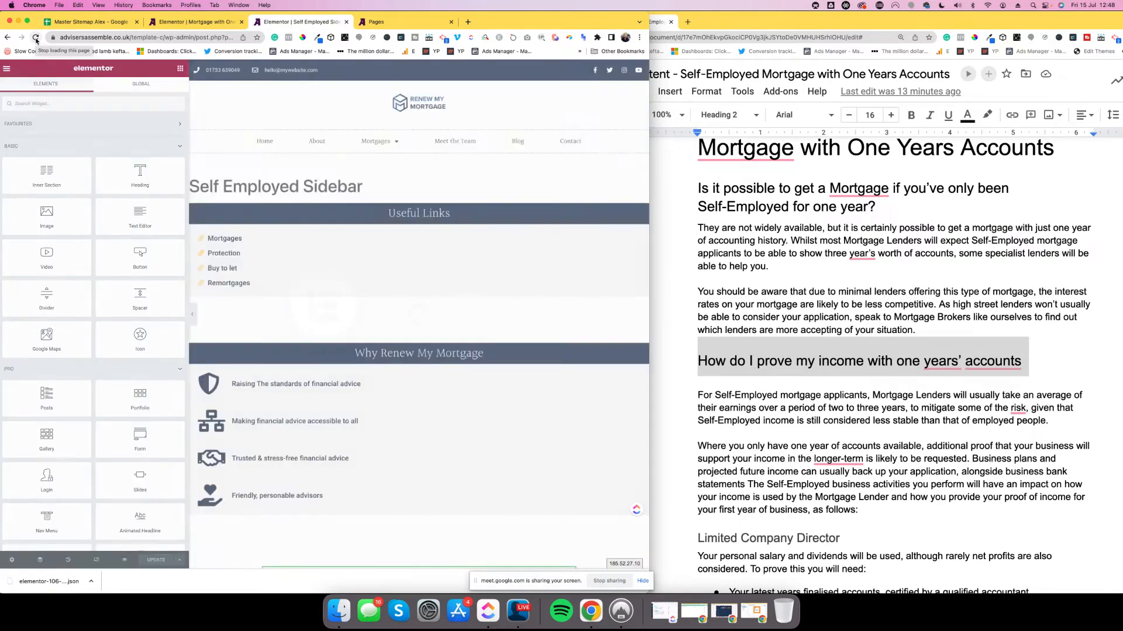
pyautogui.click(390, 269)
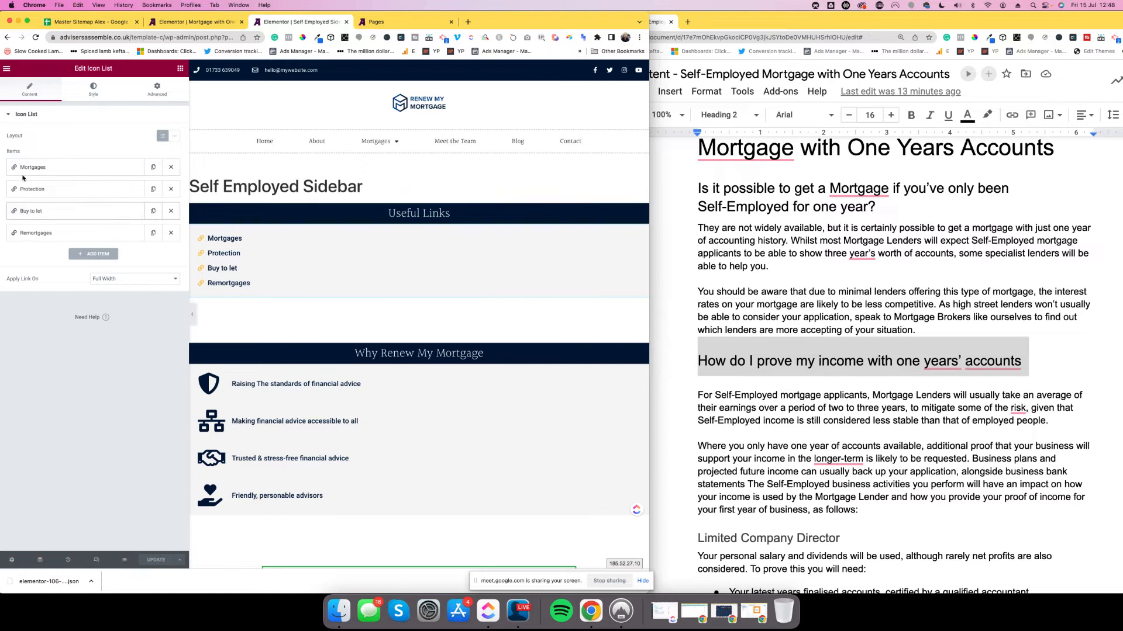
pyautogui.click(59, 169)
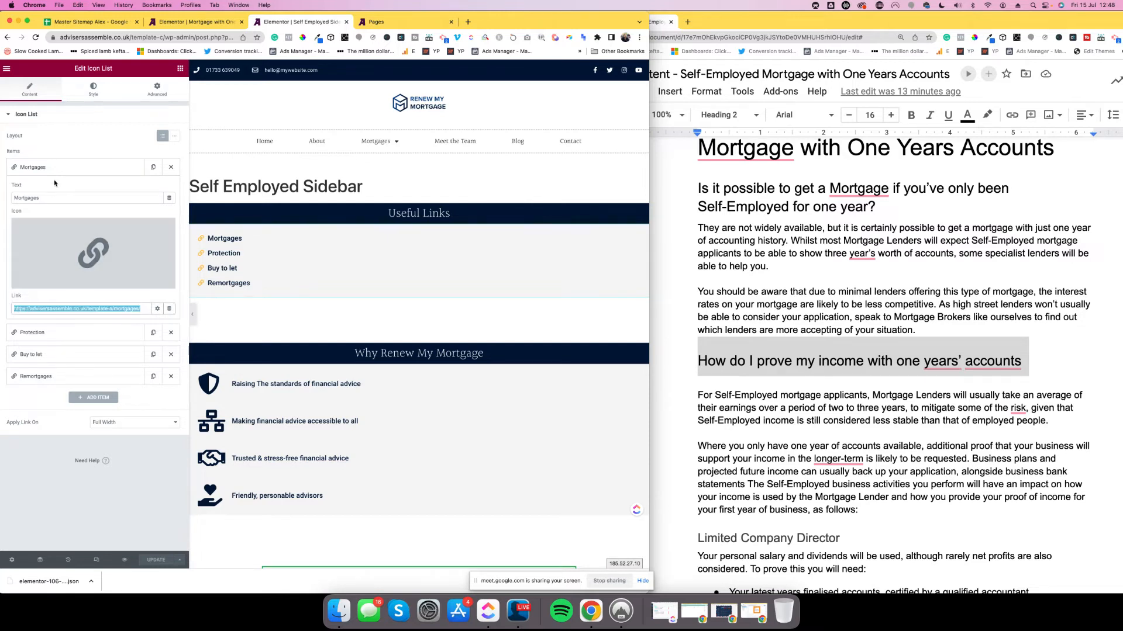
pyautogui.moveTo(52, 198); pyautogui.dragTo(2, 196)
pyautogui.write('S')
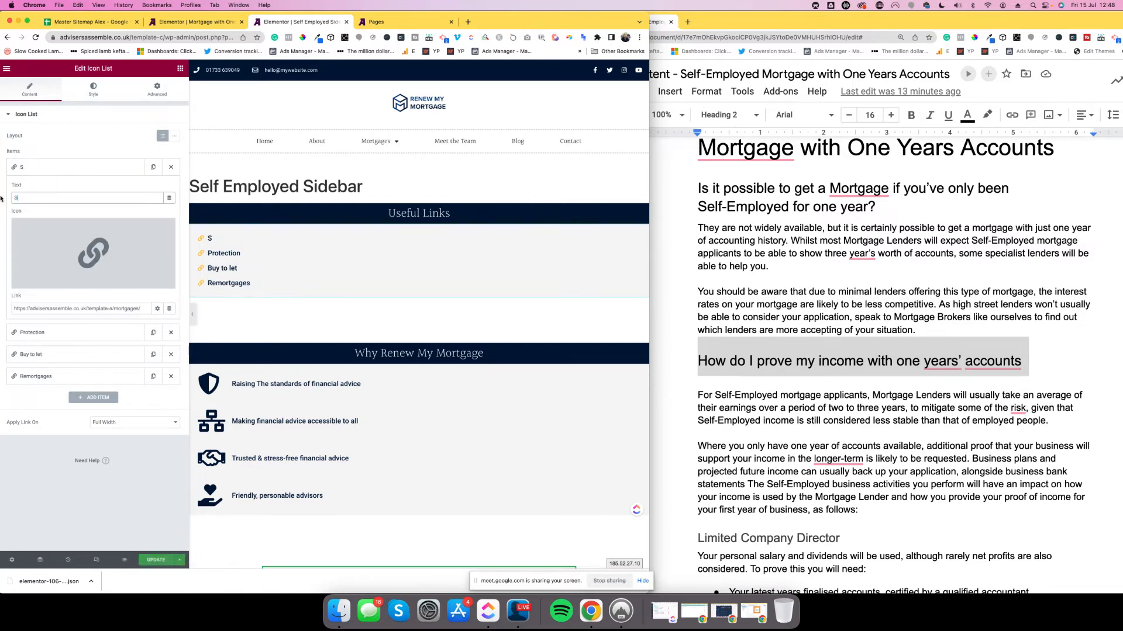
pyautogui.write('elf Employed Mortgages')
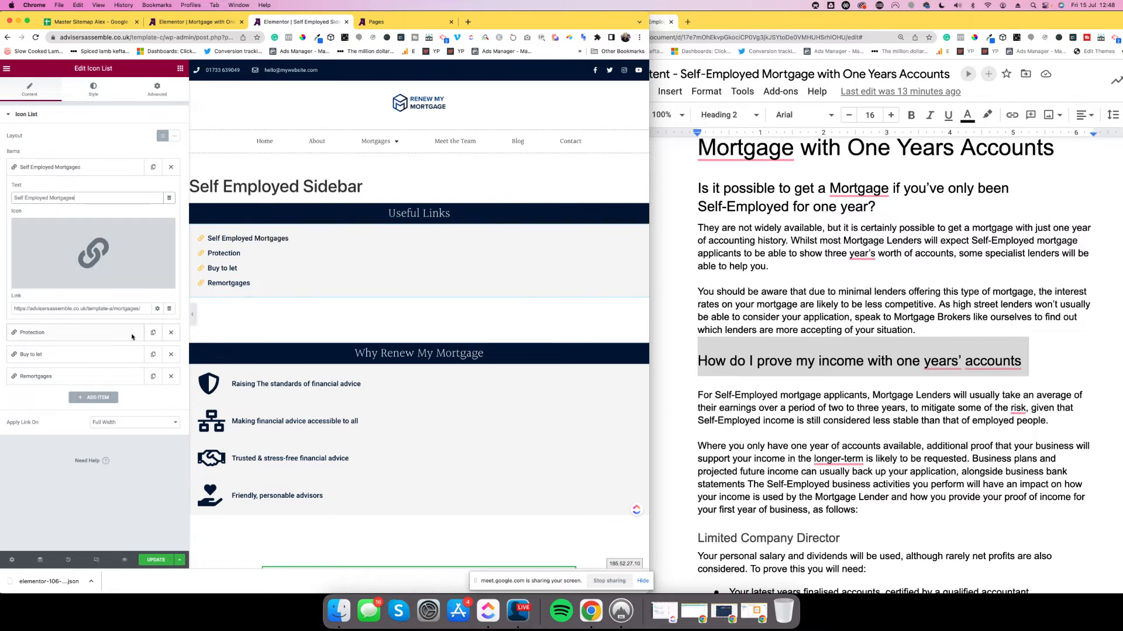
# - Replace the Self Employed Mortgages item's link with a dynamic Internal URL of type Content pointing to the Self Employed Mortgages page
pyautogui.moveTo(141, 309); pyautogui.dragTo(3, 309)
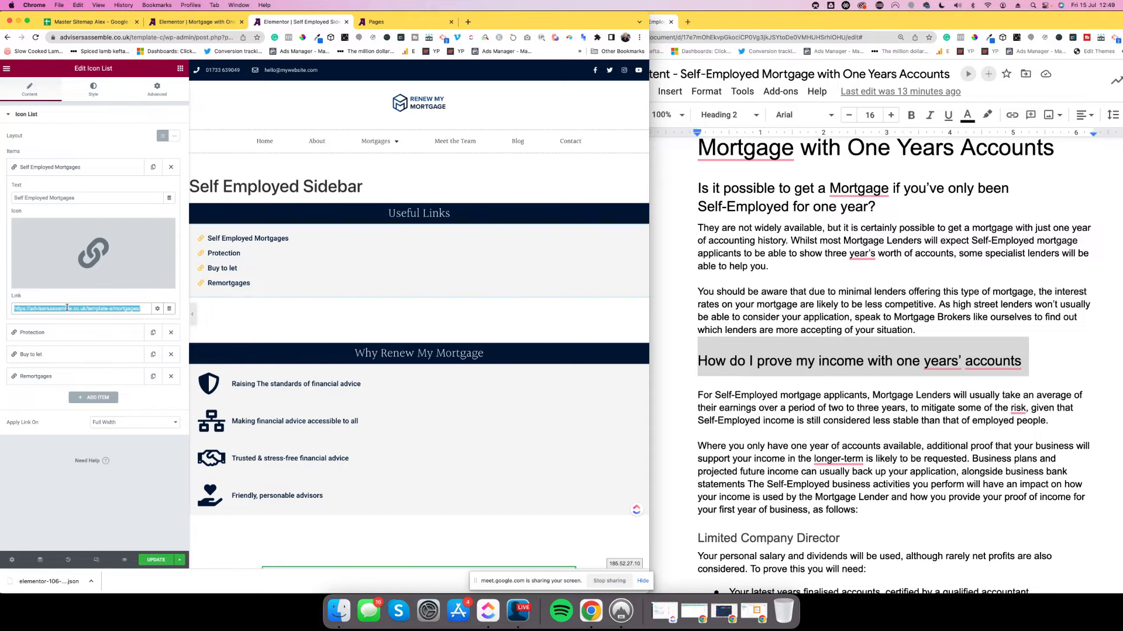
pyautogui.press('BackSpace')
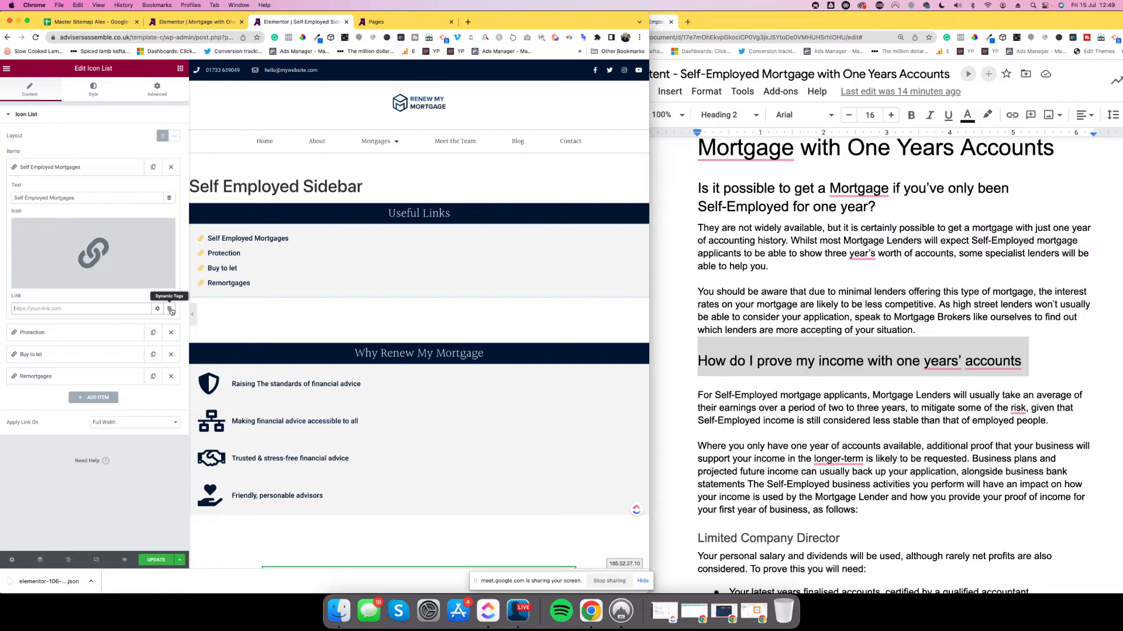
pyautogui.click(169, 309)
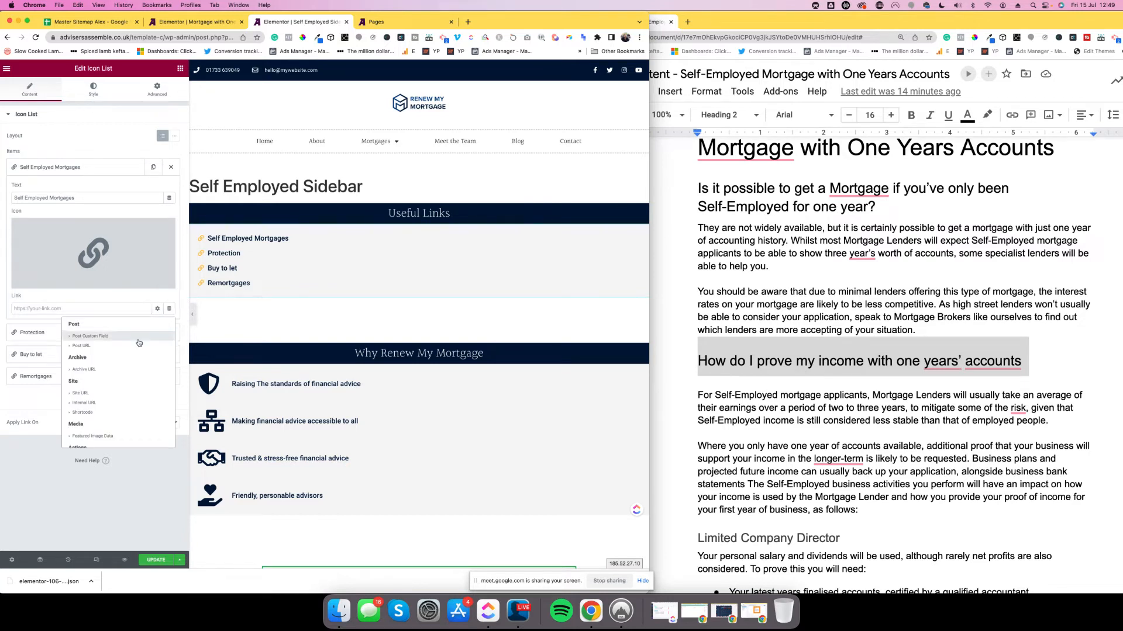
pyautogui.click(83, 405)
pyautogui.click(54, 310)
pyautogui.click(87, 348)
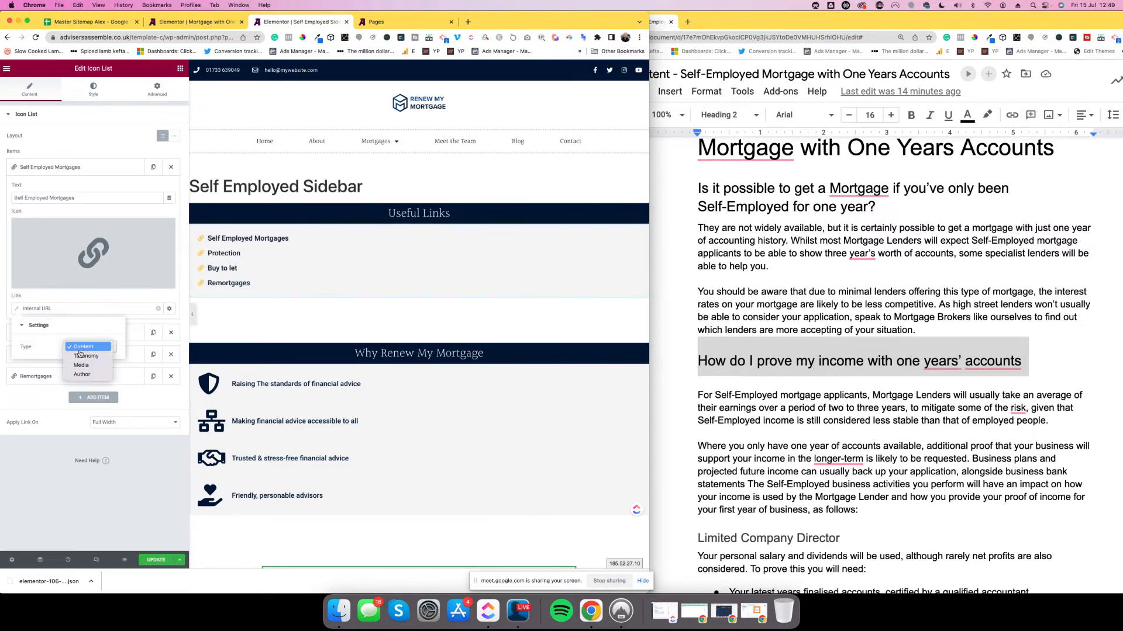
pyautogui.click(86, 348)
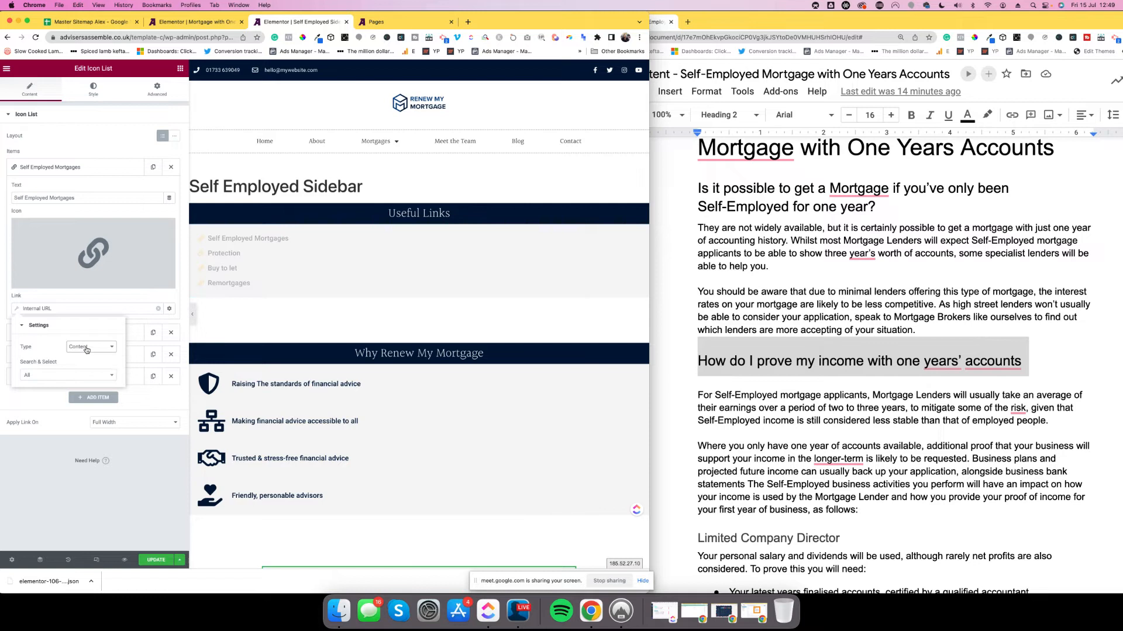
pyautogui.click(61, 377)
pyautogui.write('self empl')
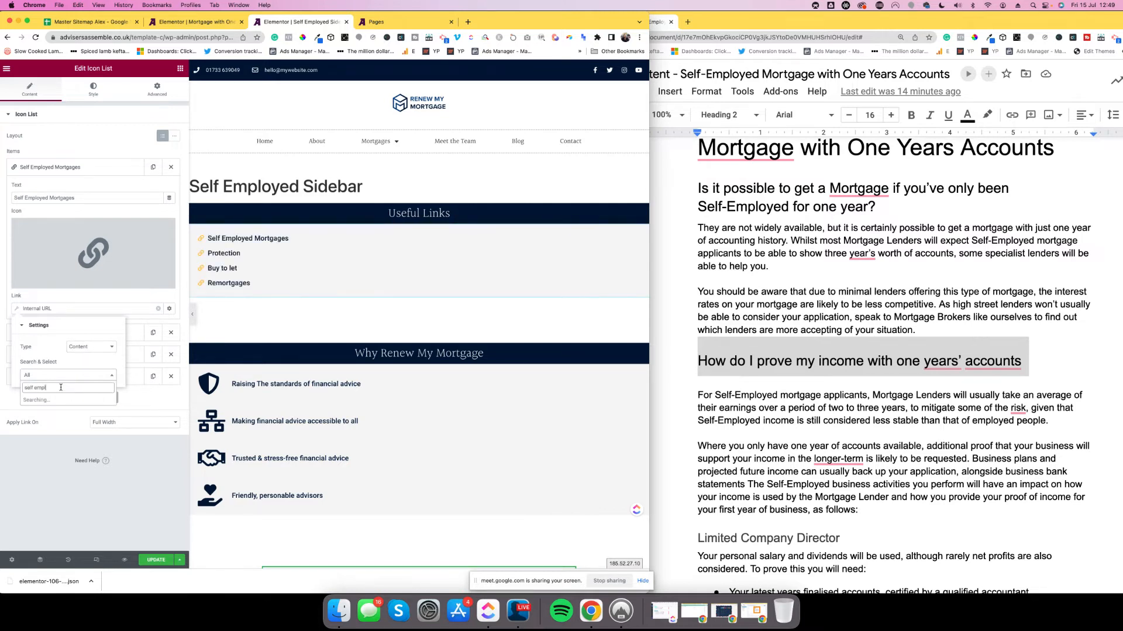
pyautogui.click(63, 400)
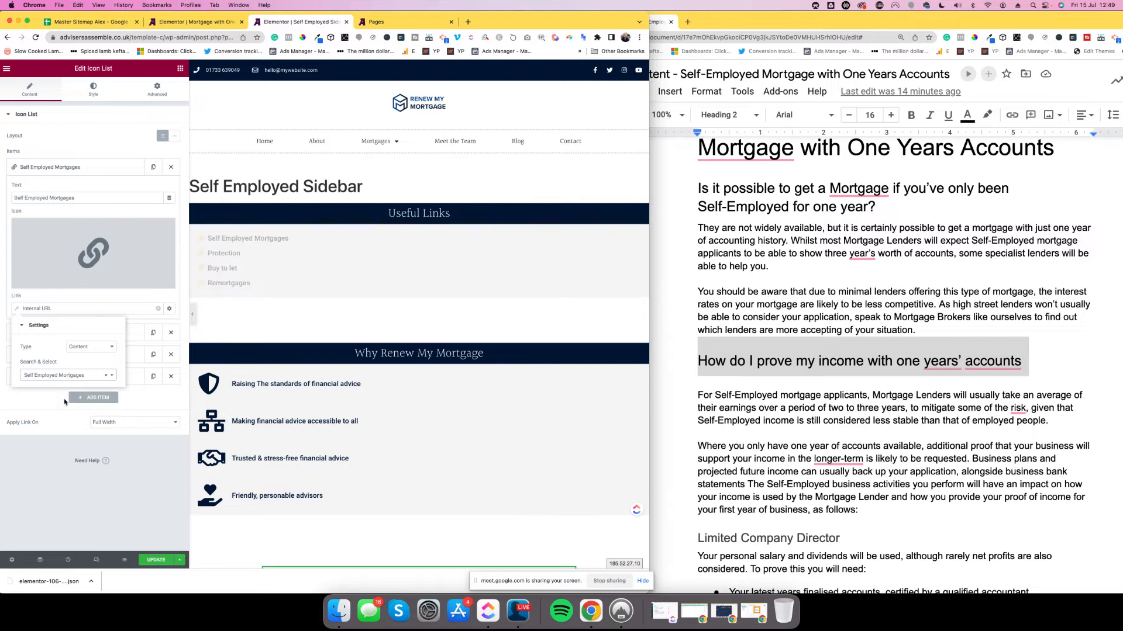
pyautogui.click(125, 303)
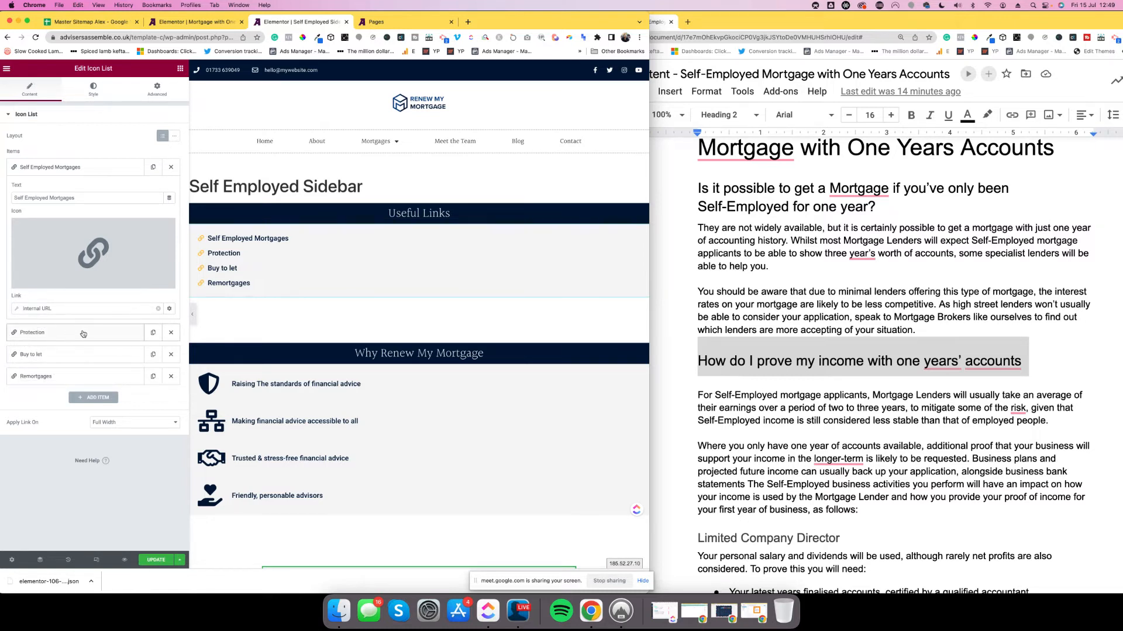
# - Remove the Protection, Buy to let and Remortgages items from the Useful Links list
pyautogui.click(171, 355)
pyautogui.click(171, 354)
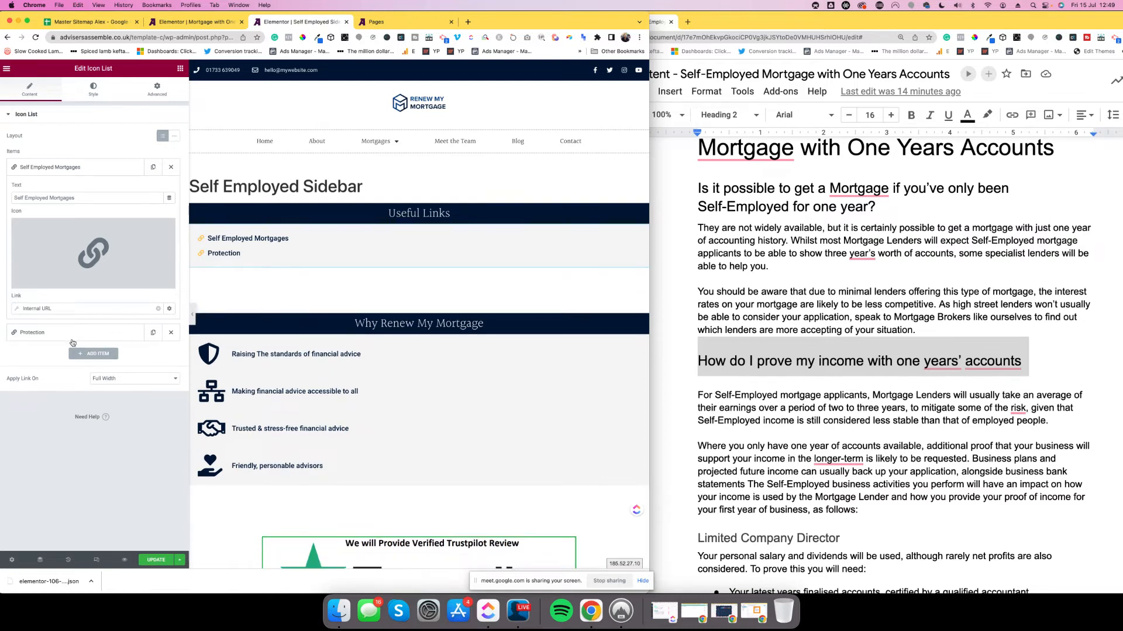
pyautogui.click(171, 332)
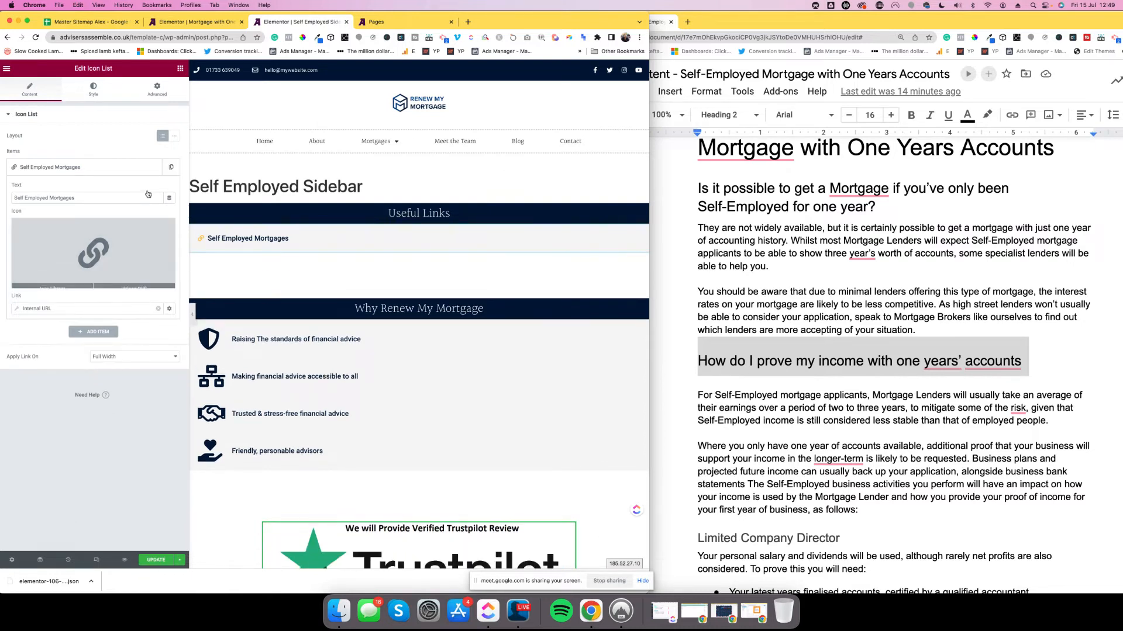
# - Duplicate the Self Employed Mortgages list item and change the copy's text to "Mortgages With One Years Accounts"
pyautogui.click(171, 167)
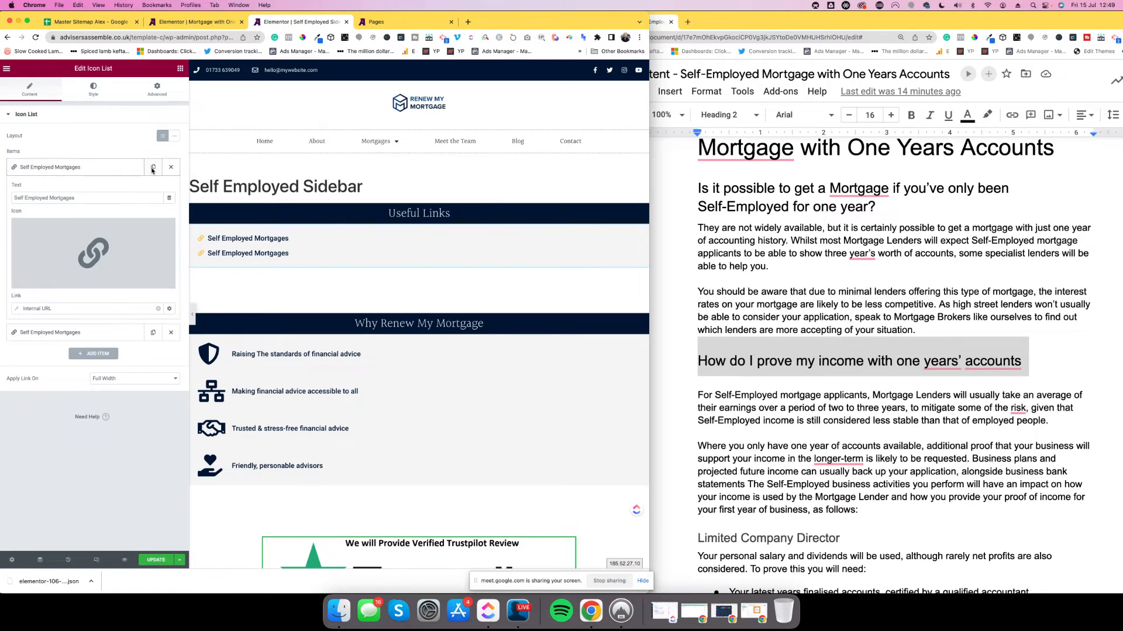
pyautogui.click(57, 333)
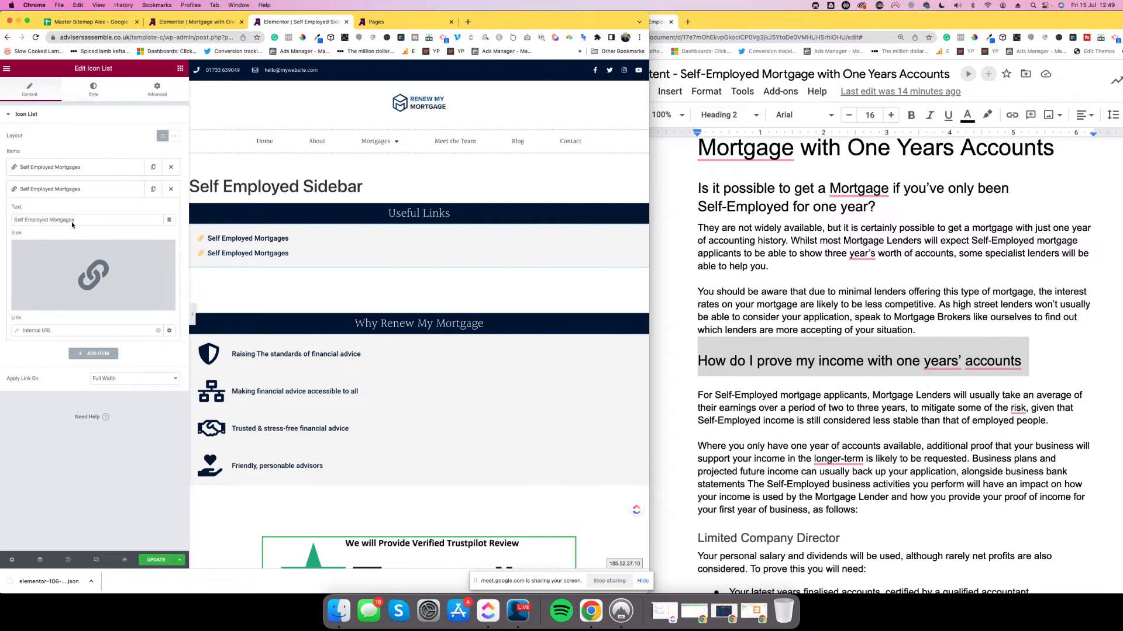
pyautogui.moveTo(49, 220); pyautogui.dragTo(15, 220)
pyautogui.press('BackSpace')
pyautogui.click(16, 220)
pyautogui.press('BackSpace')
pyautogui.click(50, 222)
pyautogui.write('With One Years Accounts')
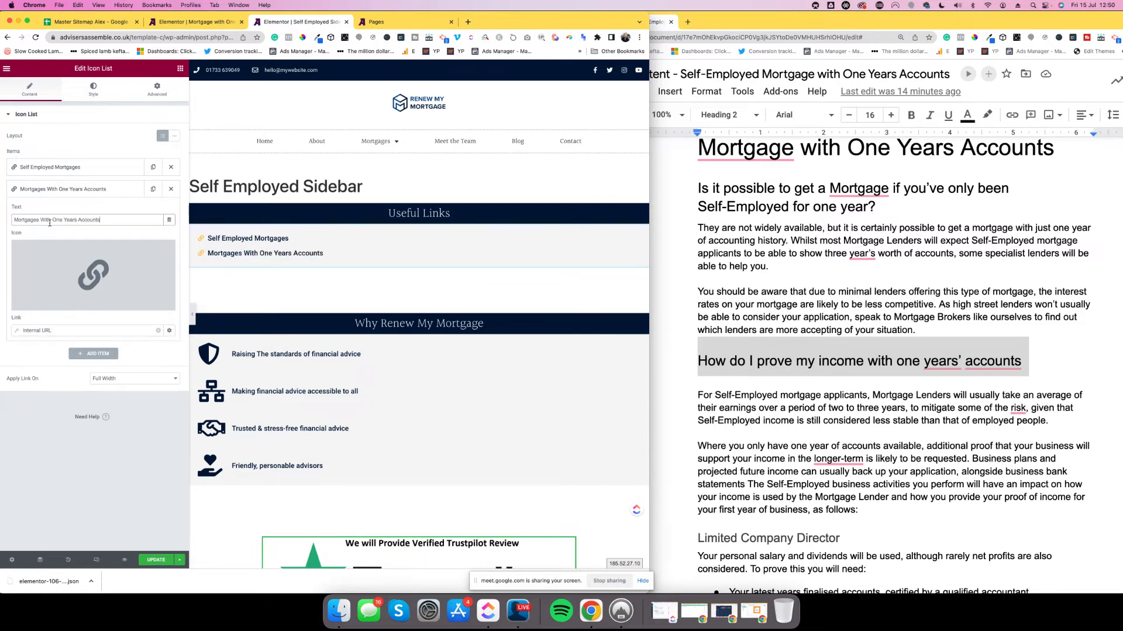
# - Point the Mortgages With One Years Accounts item's internal URL to the Mortgage with One Years Accounts page under Self Employed Mortgages
pyautogui.click(48, 331)
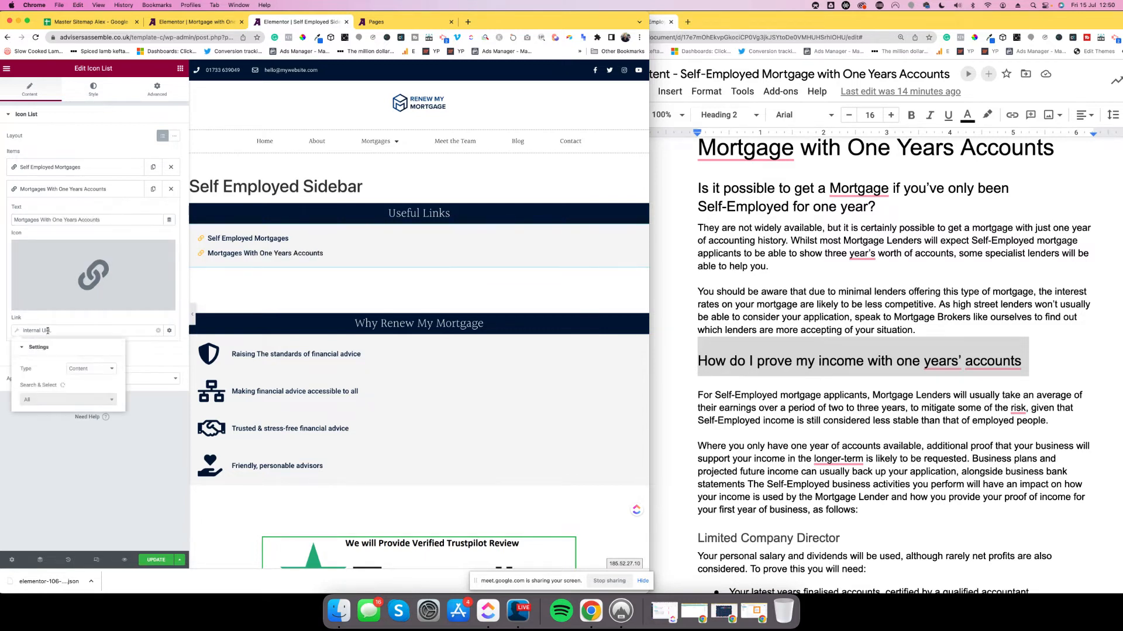
pyautogui.click(76, 399)
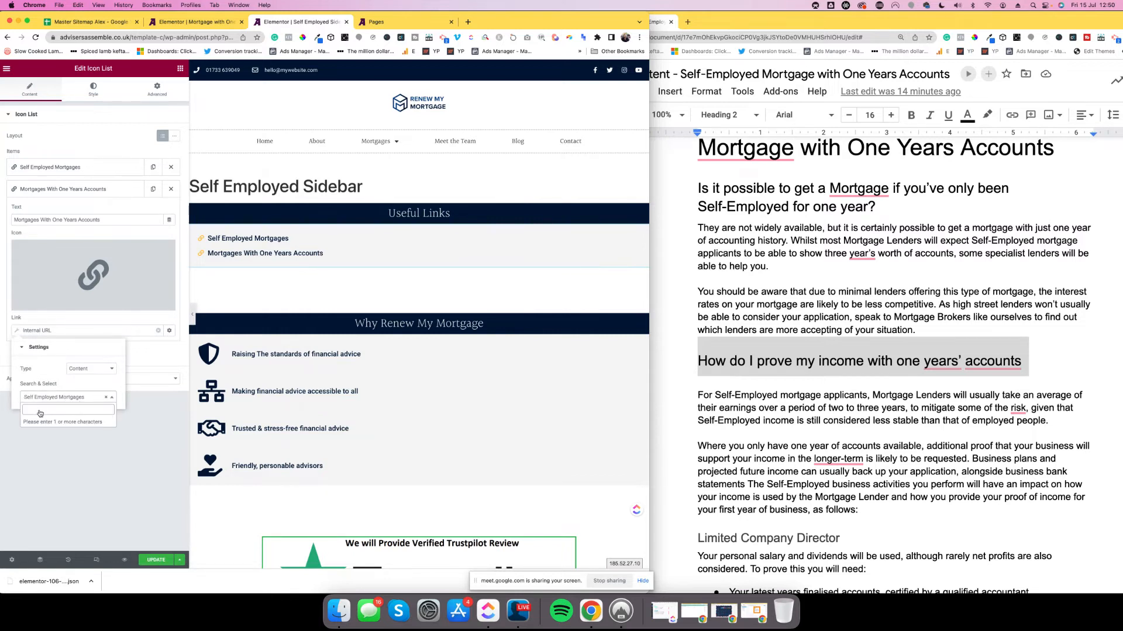
pyautogui.write('one ye')
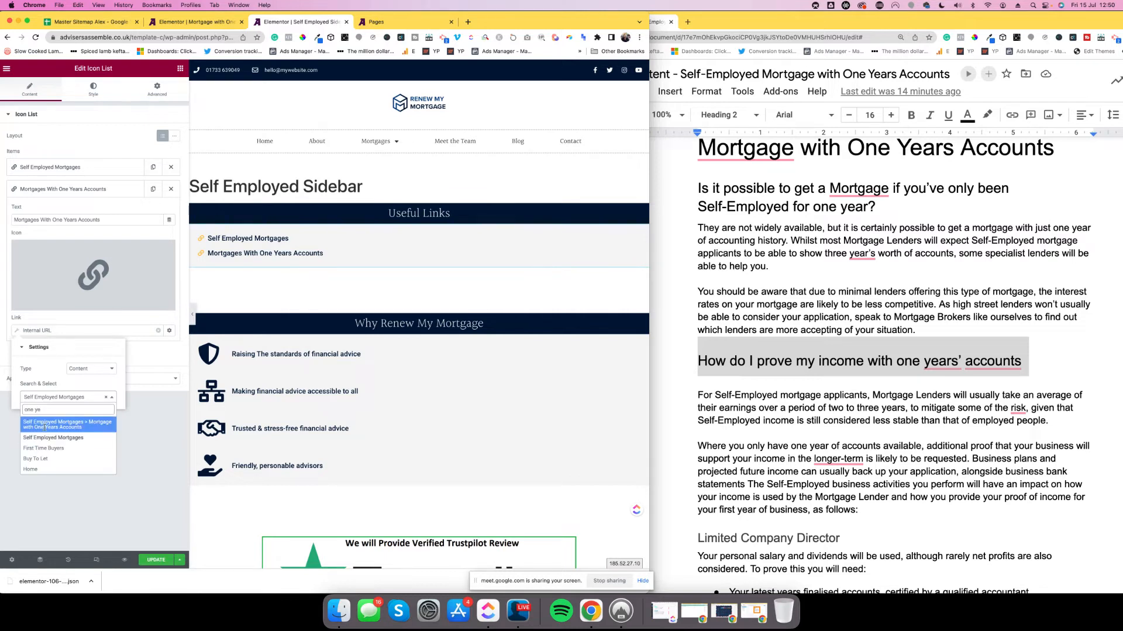
pyautogui.click(86, 426)
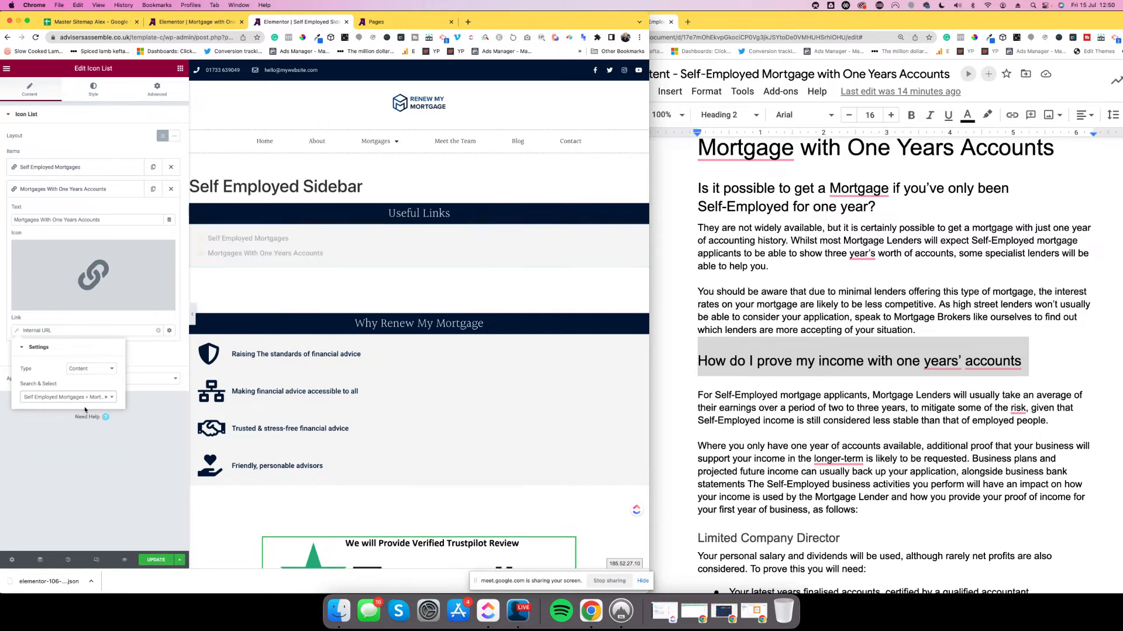
pyautogui.click(147, 351)
# - Update the Self Employed Sidebar template and exit to its WordPress edit screen
pyautogui.click(148, 560)
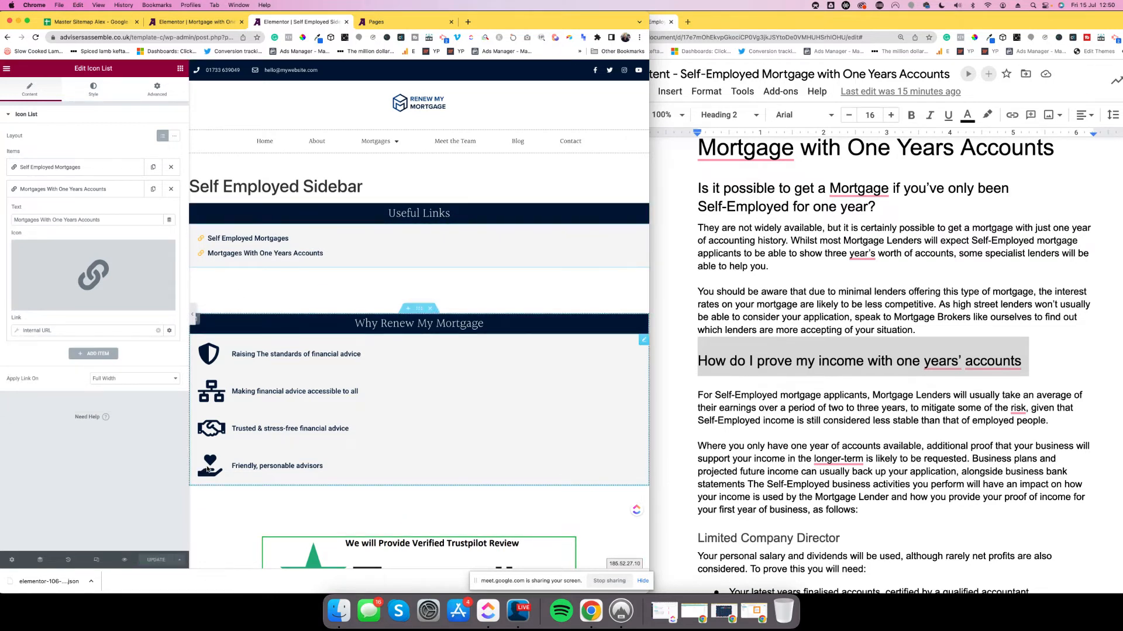
pyautogui.click(7, 68)
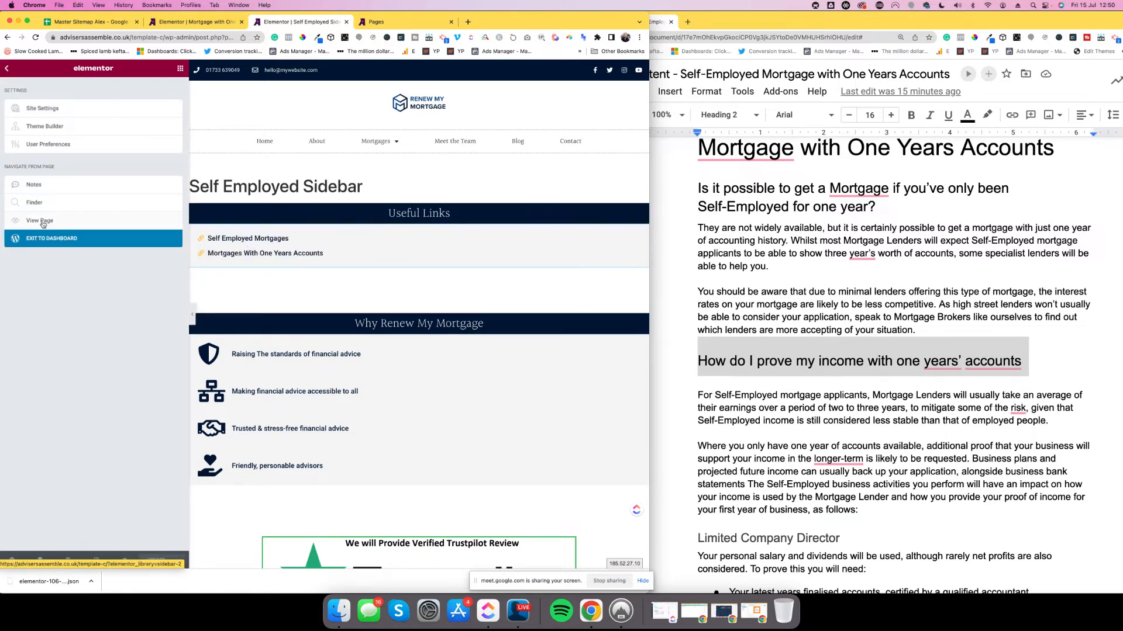
pyautogui.click(62, 241)
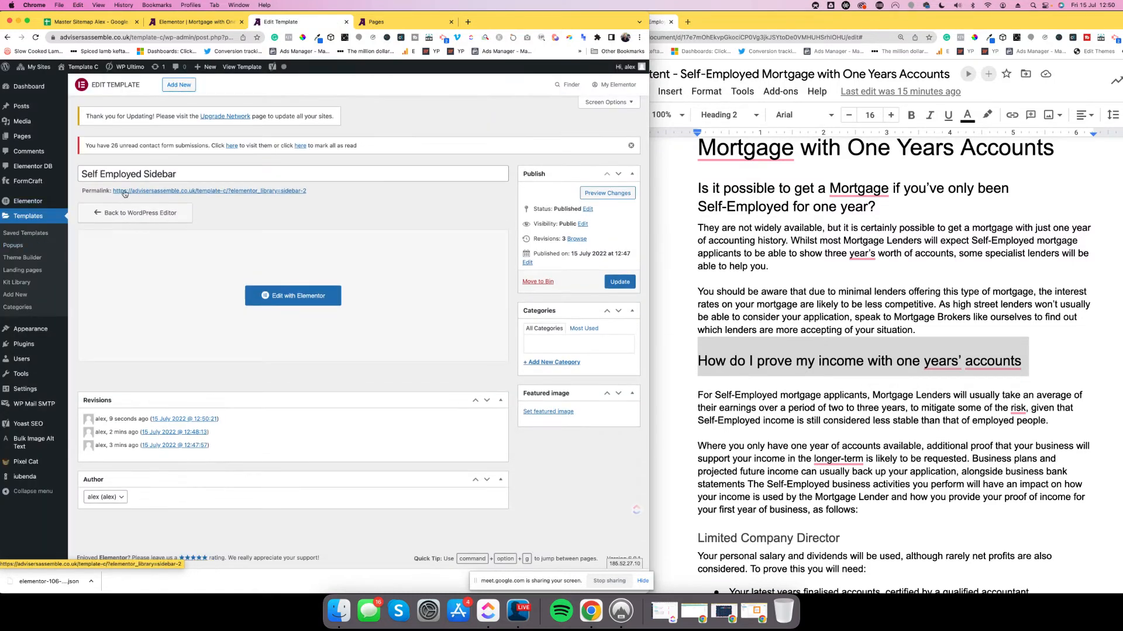
# - Open the Self Employed Mortgages page from the Pages list in Elementor and widen the browser window
pyautogui.moveTo(28, 136)
pyautogui.click(100, 140)
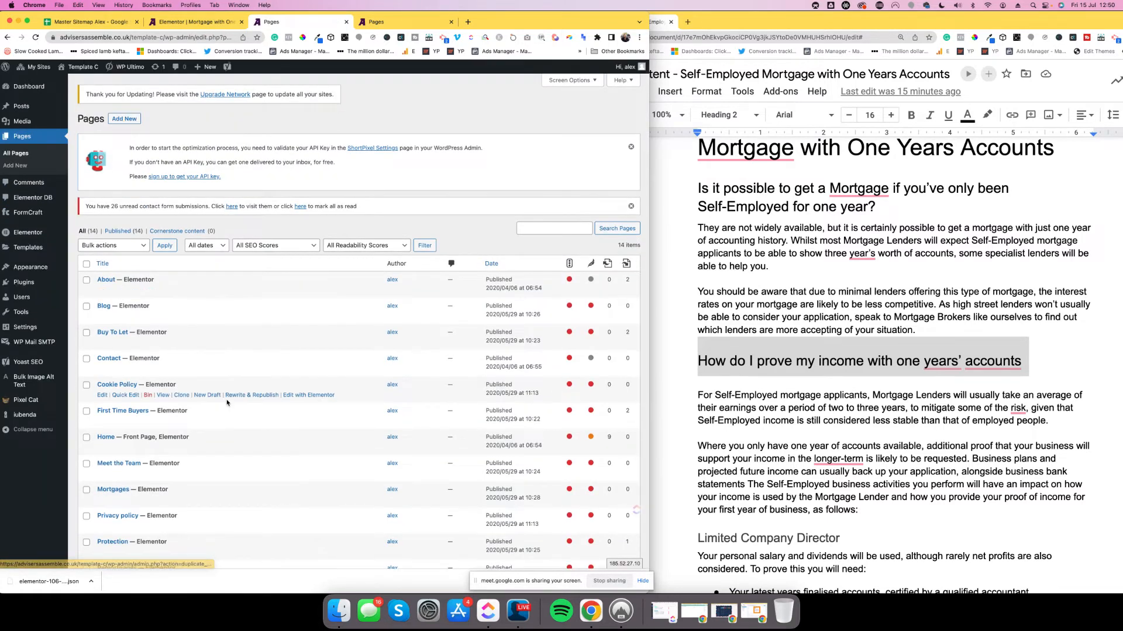
pyautogui.scroll(-3, 227, 403)
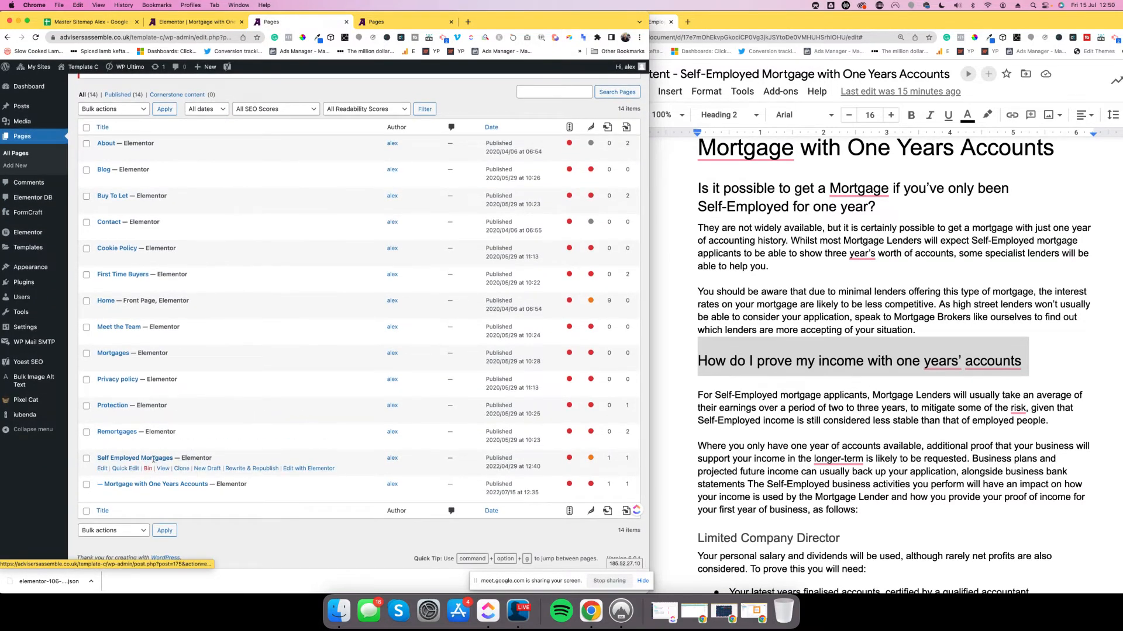
pyautogui.click(304, 469)
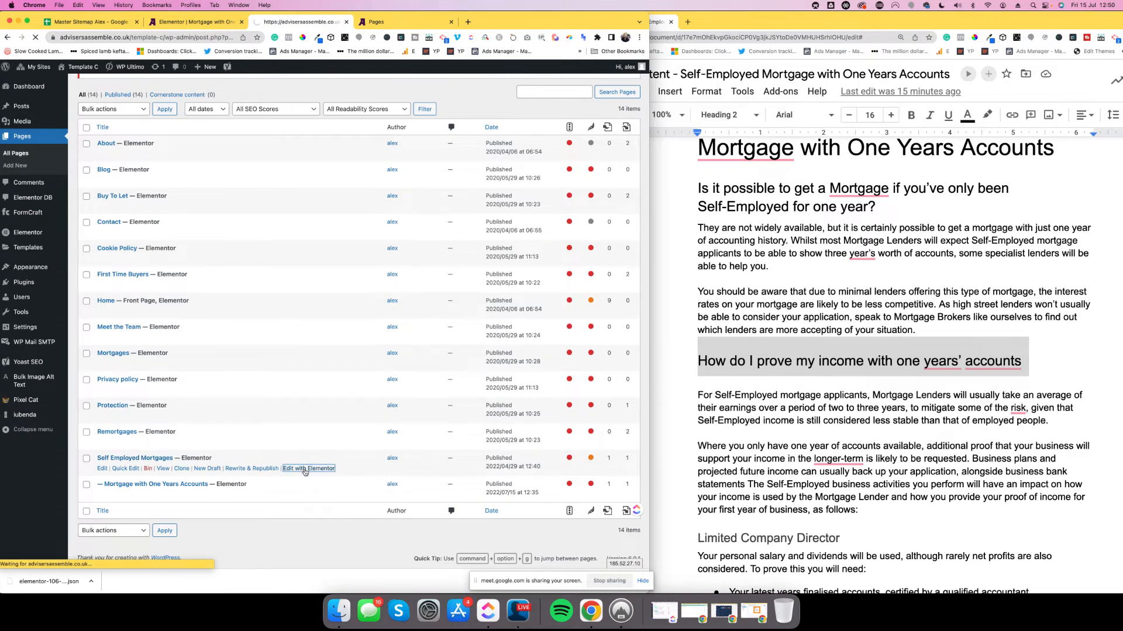
pyautogui.moveTo(651, 433); pyautogui.dragTo(946, 438)
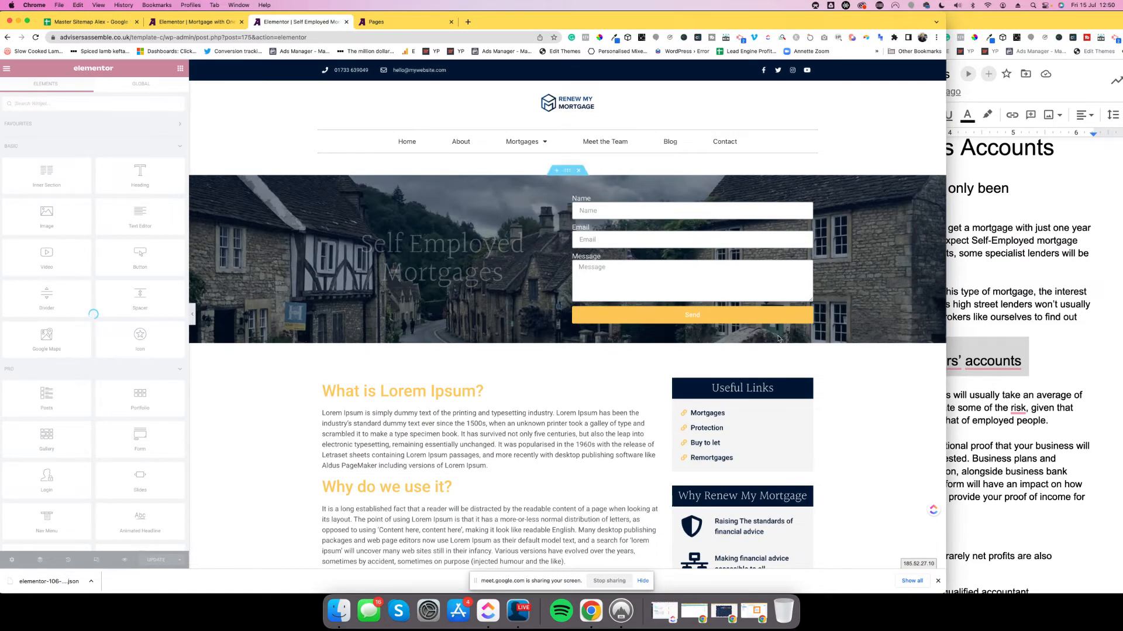
# - Try to switch the Self Employed Mortgages page's sidebar to the Self Employed Sidebar template, and reload the editor without saving
pyautogui.scroll(-2, 771, 422)
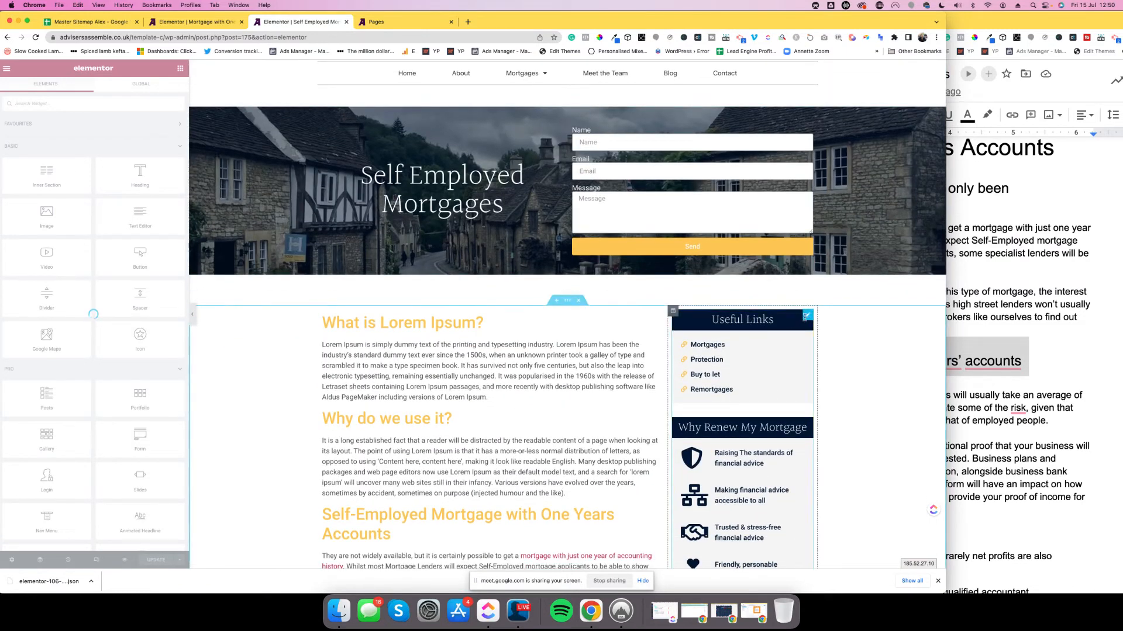
pyautogui.click(807, 318)
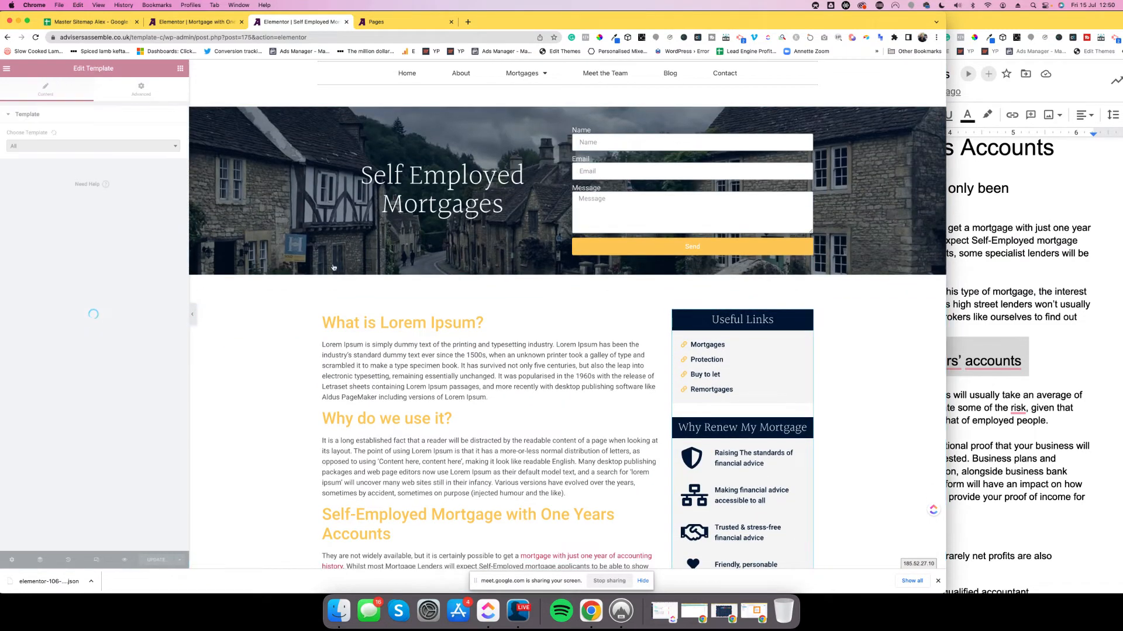
pyautogui.click(53, 149)
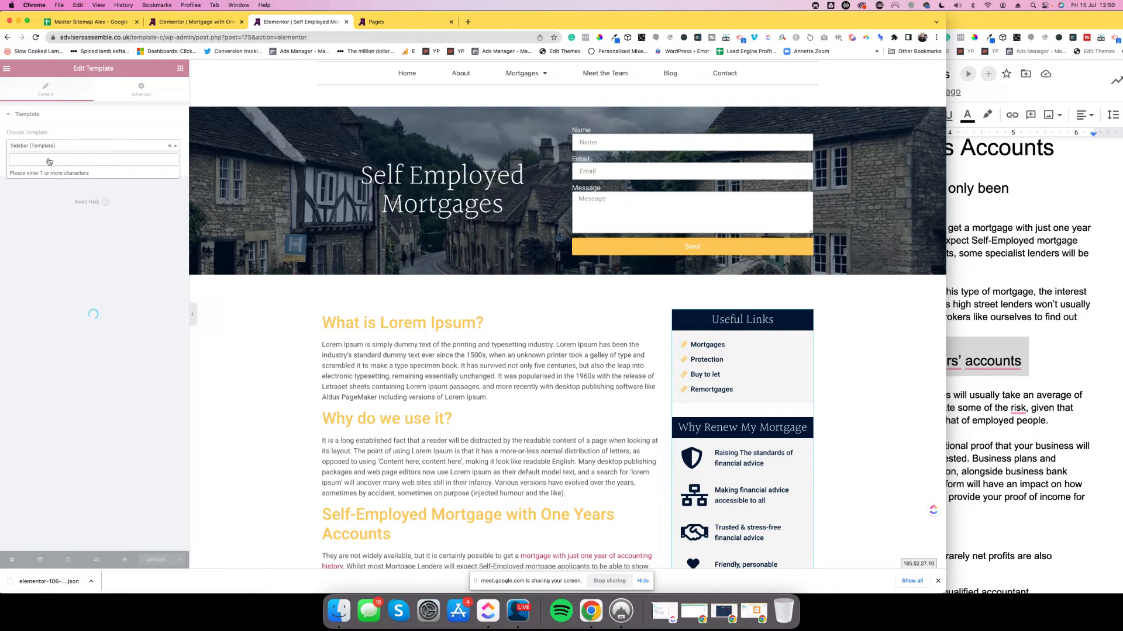
pyautogui.write('self')
pyautogui.click(48, 174)
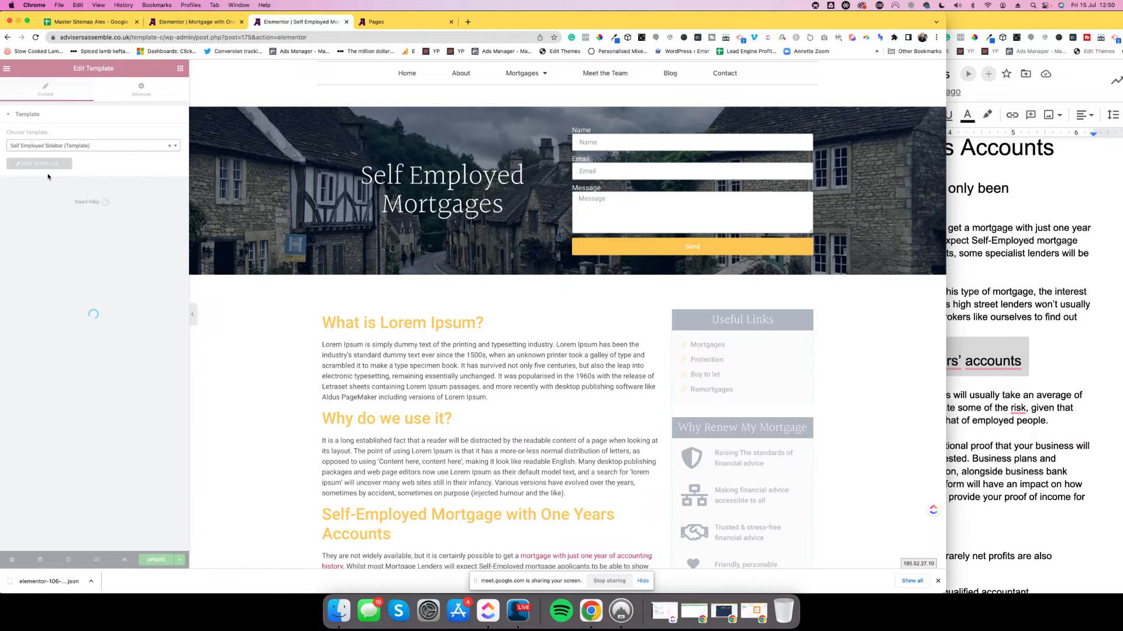
pyautogui.scroll(-3, 738, 383)
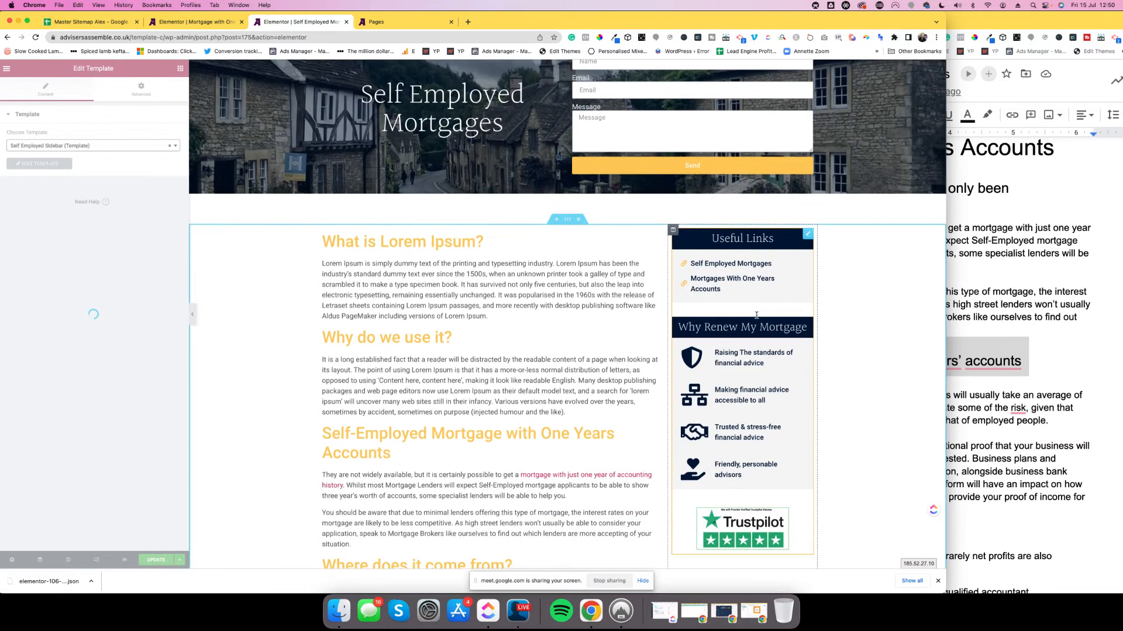
pyautogui.scroll(-2, 757, 313)
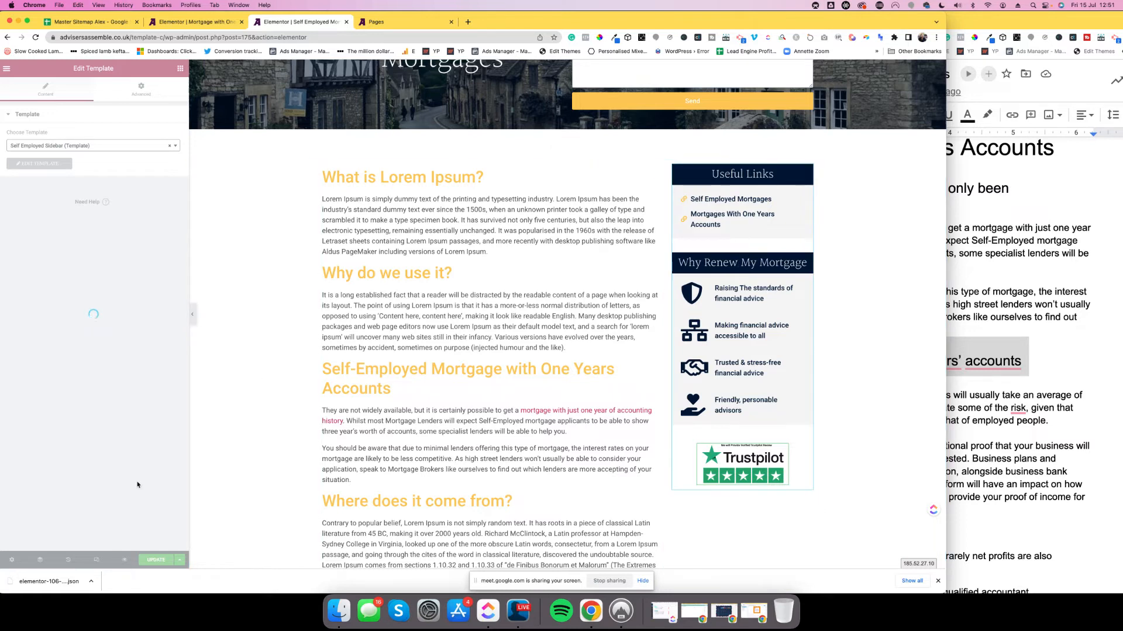
pyautogui.click(35, 37)
pyautogui.click(587, 215)
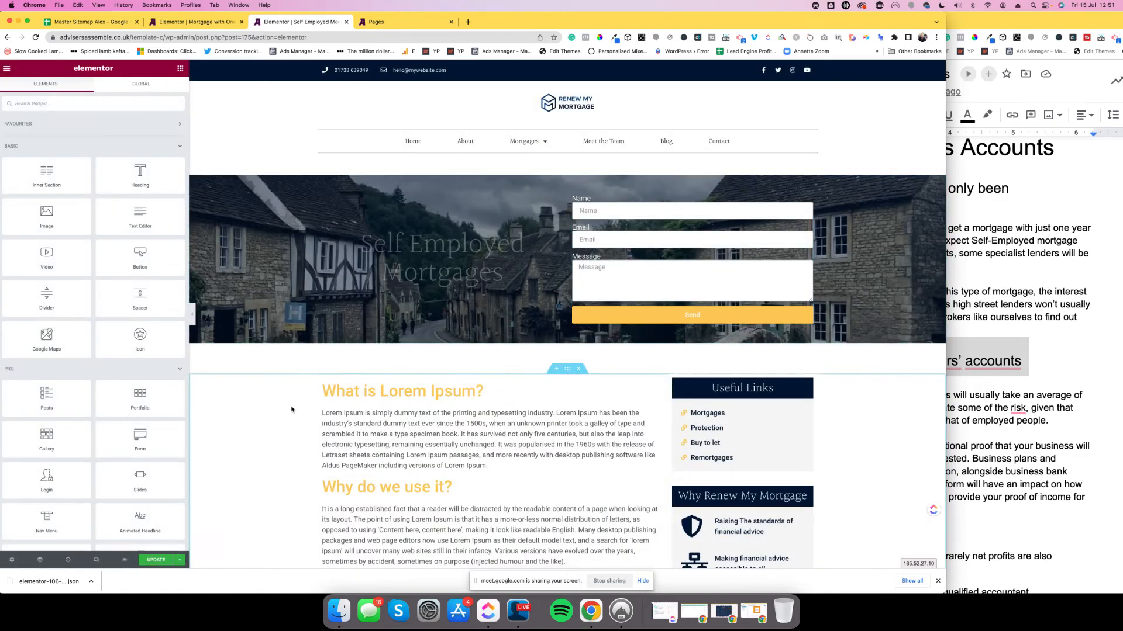
# - Set the Self Employed Mortgages page's sidebar template to Self Employed Sidebar and update the page
pyautogui.click(809, 386)
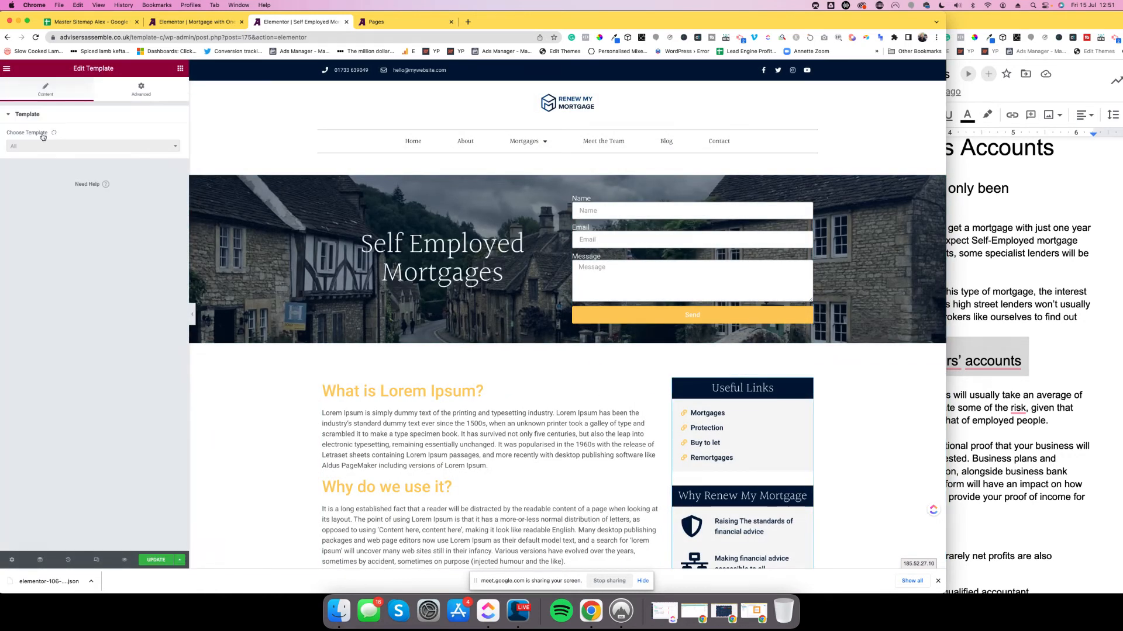
pyautogui.click(53, 147)
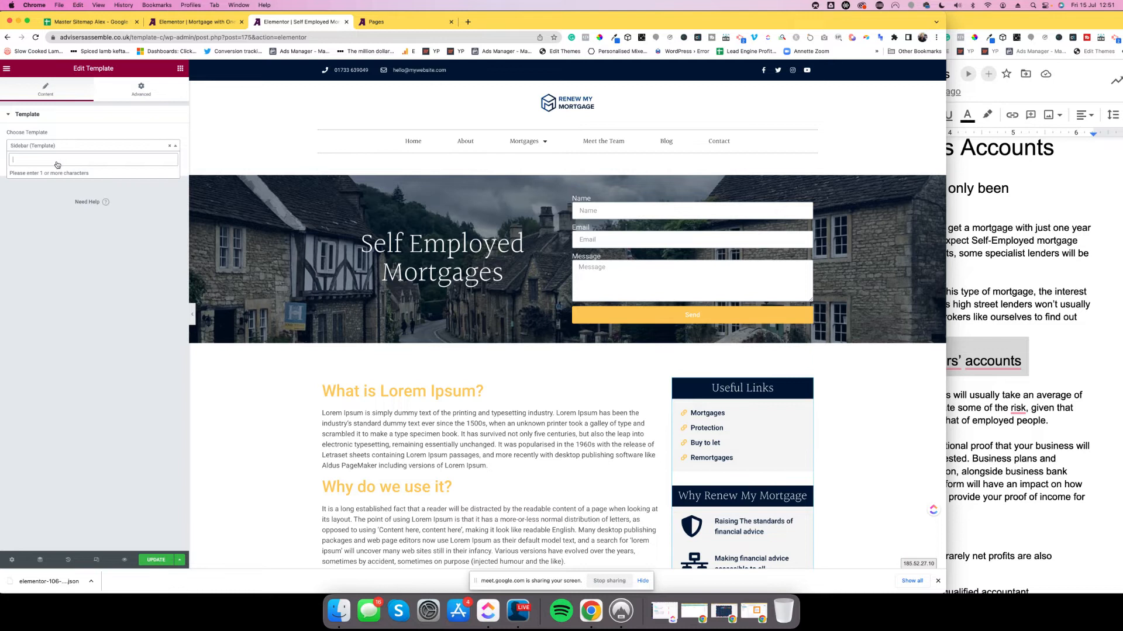
pyautogui.write('self')
pyautogui.click(59, 173)
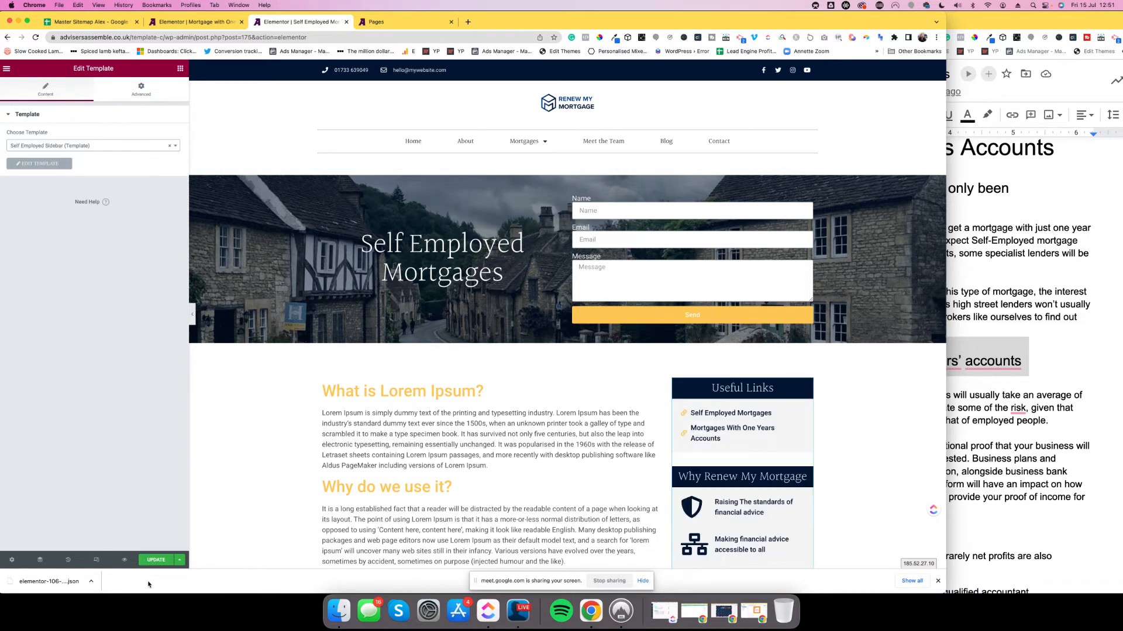
pyautogui.click(155, 562)
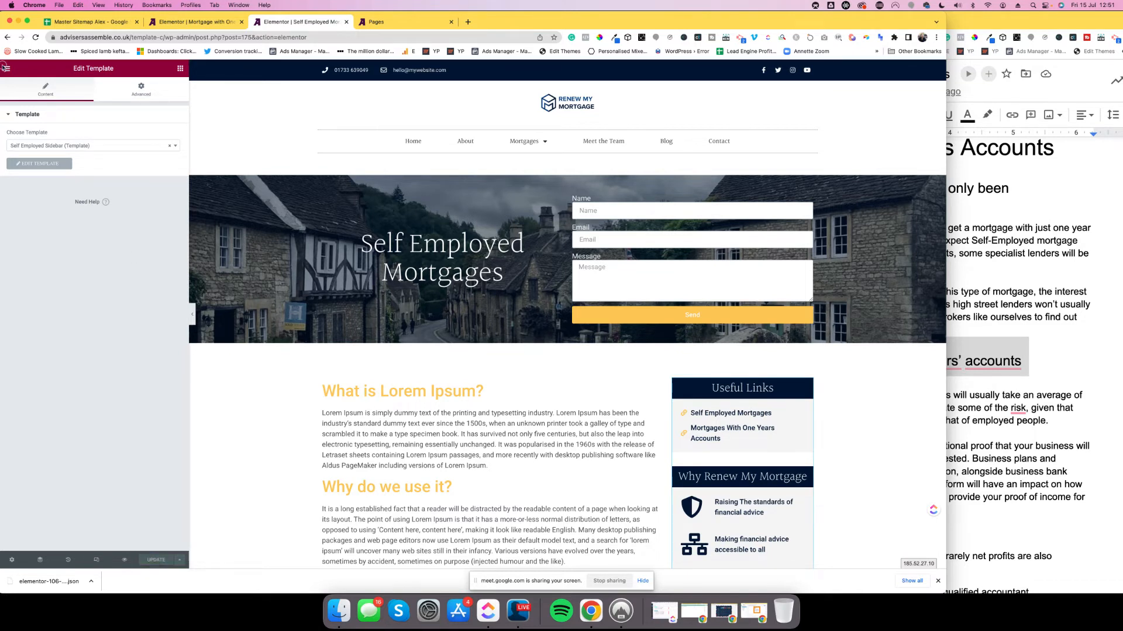
# - View the live Self Employed Mortgages page, refresh it, and follow its Mortgages With One Years Accounts sidebar link
pyautogui.click(6, 68)
pyautogui.click(71, 261)
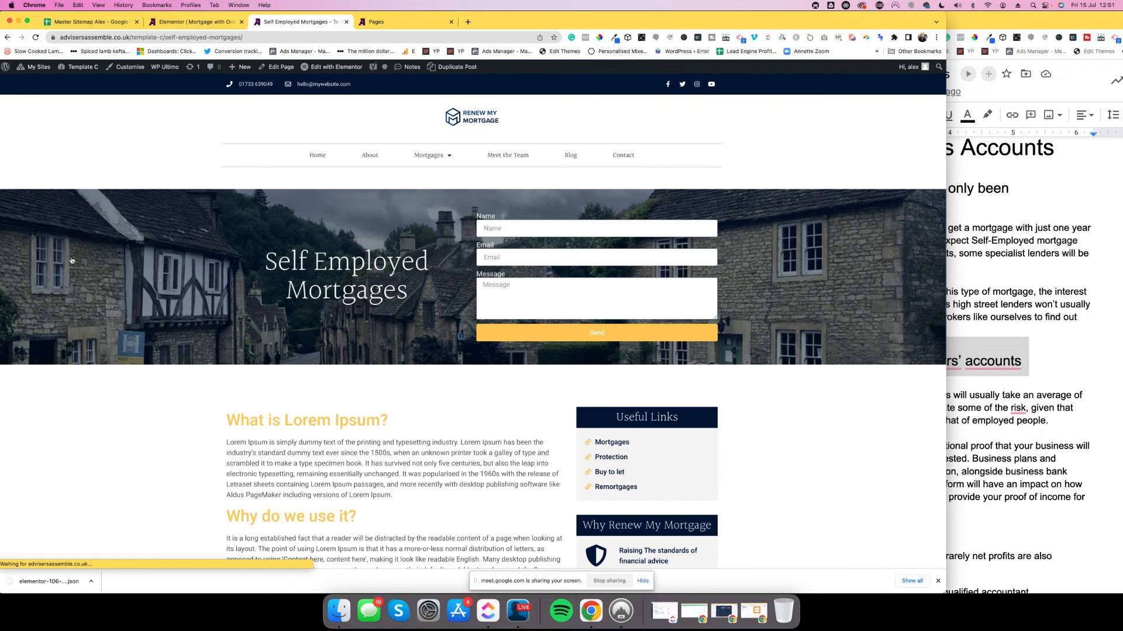
pyautogui.scroll(-3, 71, 260)
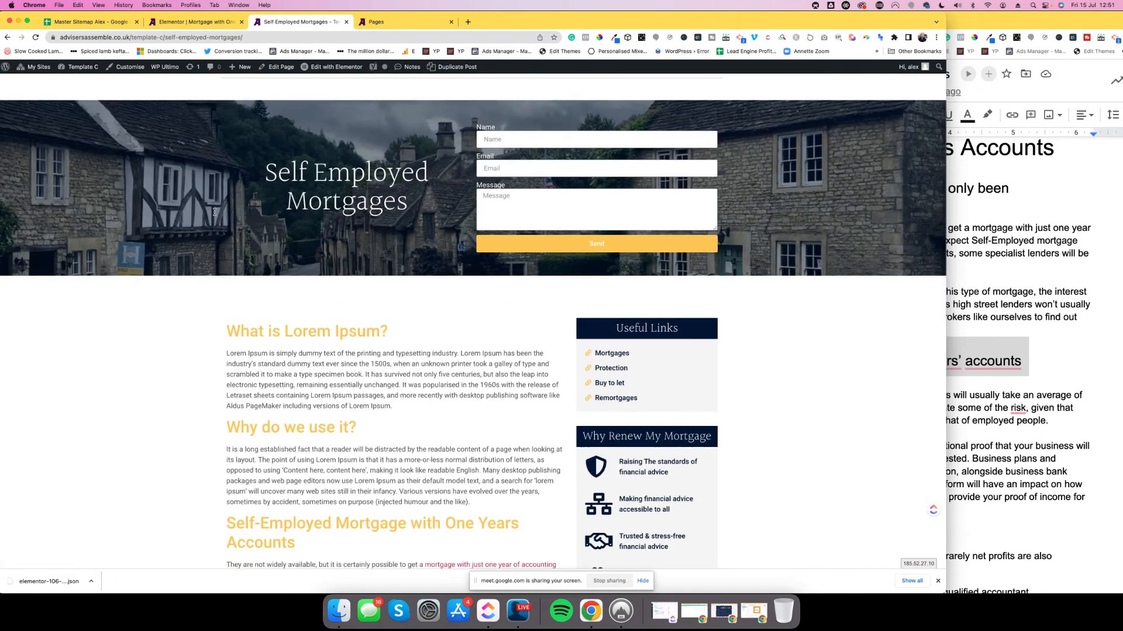
pyautogui.press('super+r')
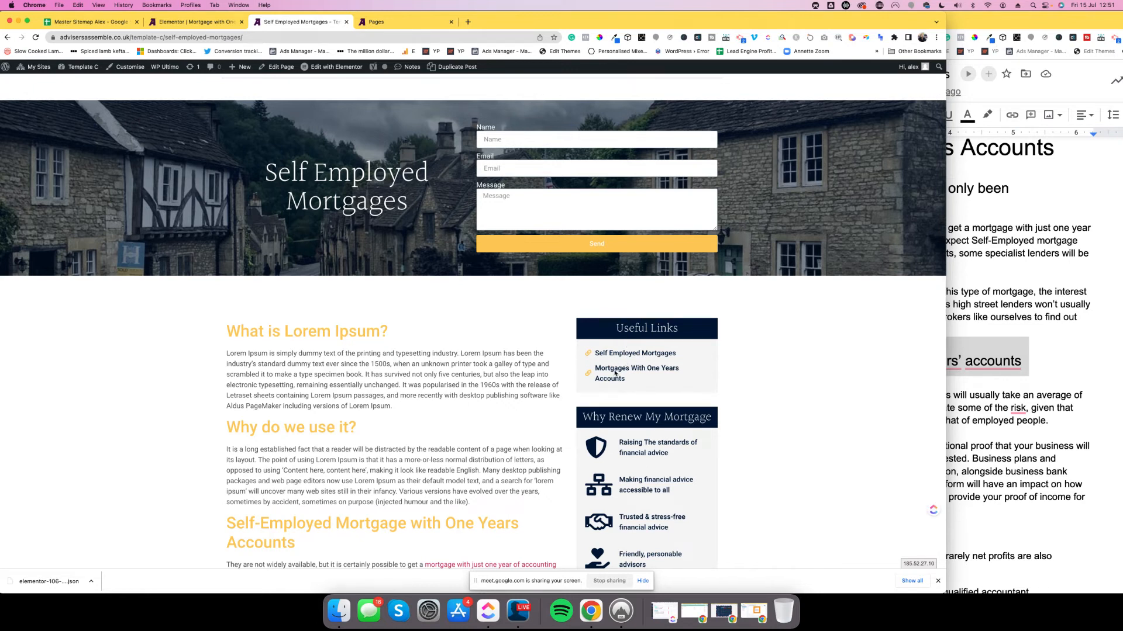
pyautogui.click(614, 373)
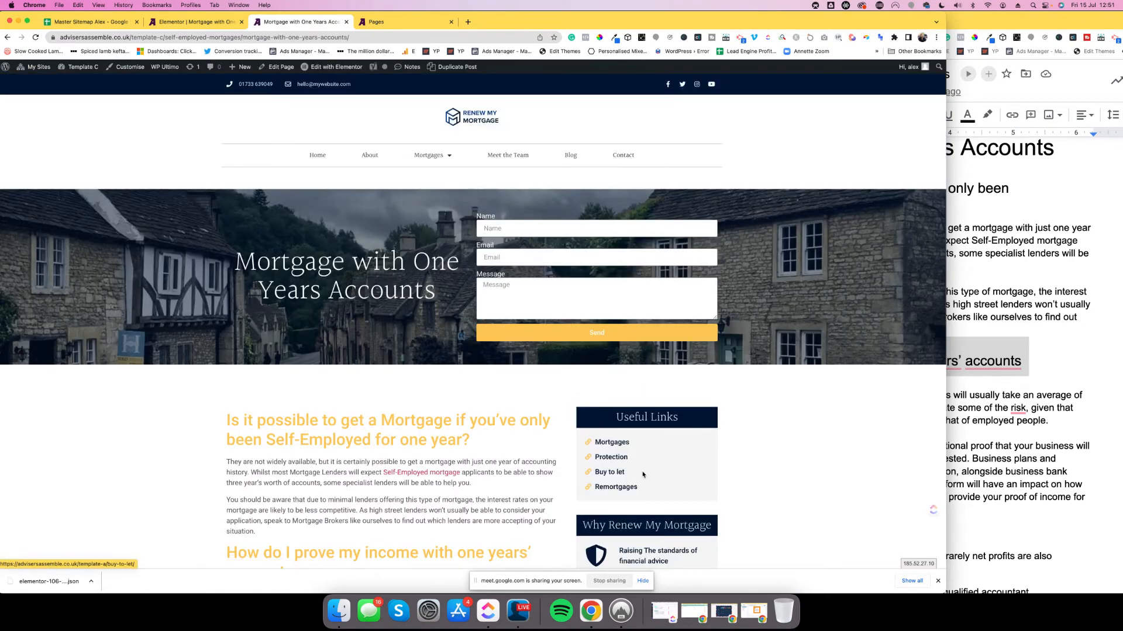
pyautogui.scroll(-3, 642, 474)
# - Edit the Mortgage with One Years Accounts page with Elementor, set its sidebar template to Self Employed Sidebar, and update it
pyautogui.moveTo(322, 76)
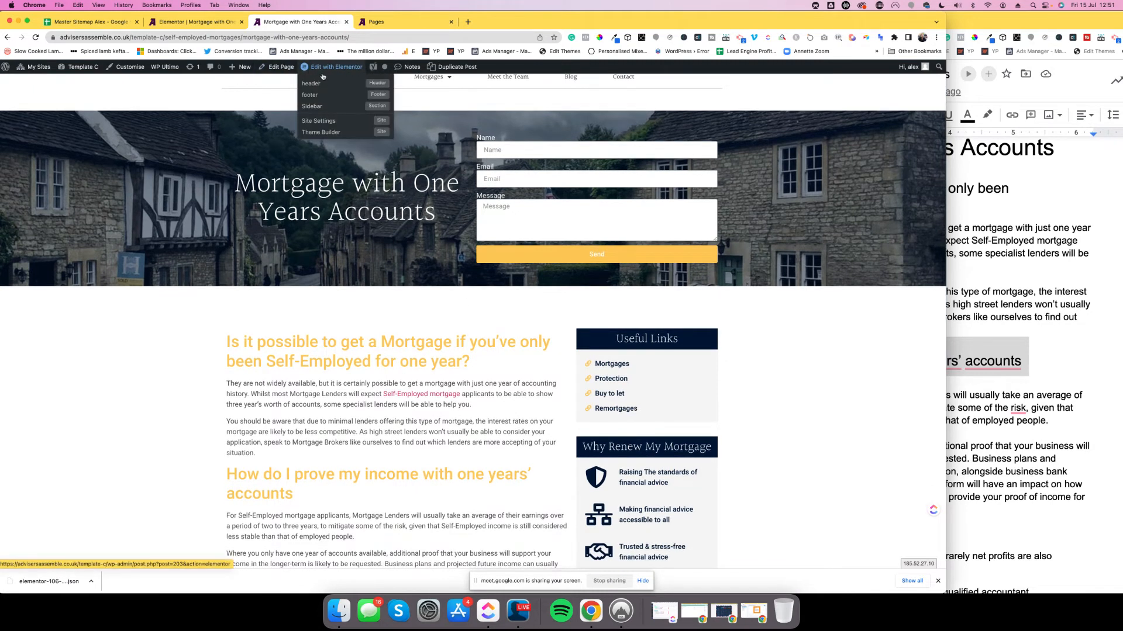
pyautogui.click(319, 68)
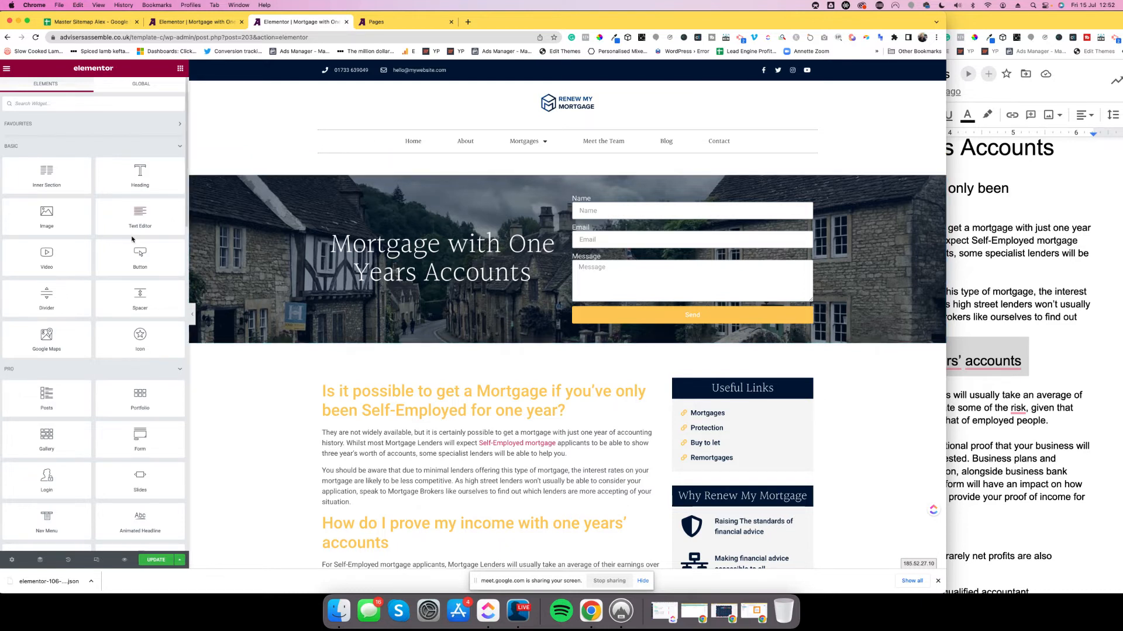
pyautogui.click(808, 386)
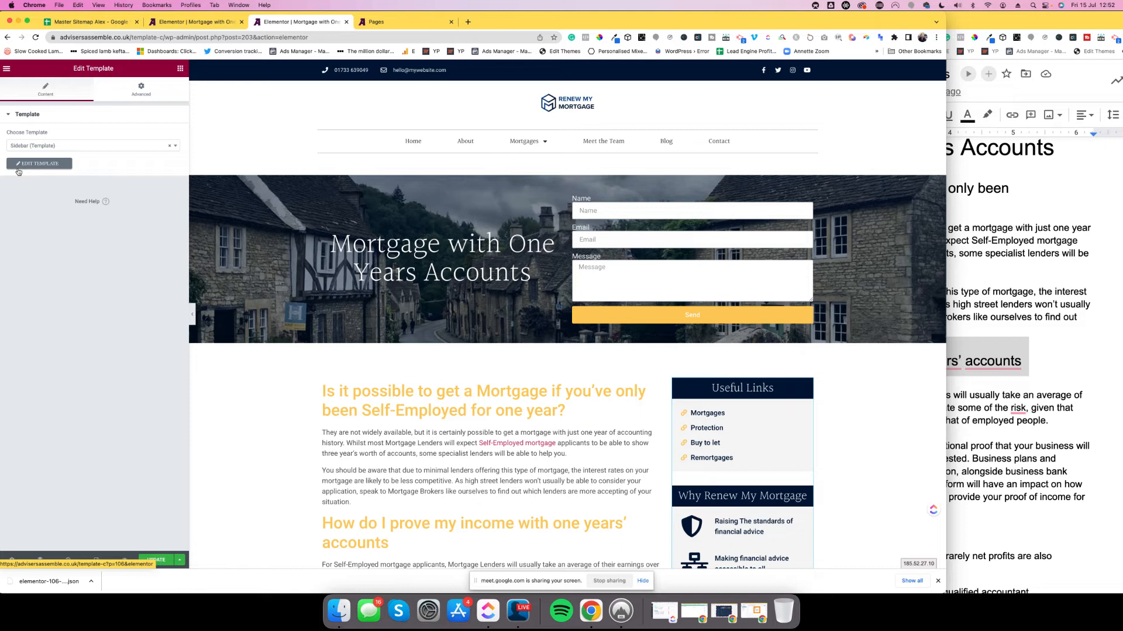
pyautogui.click(53, 146)
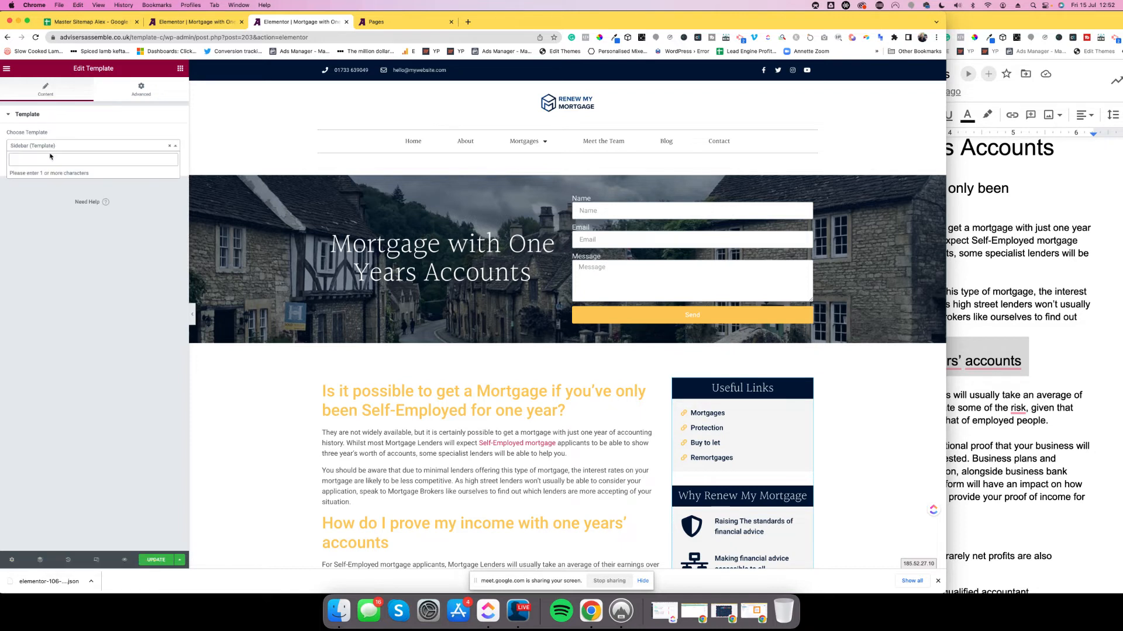
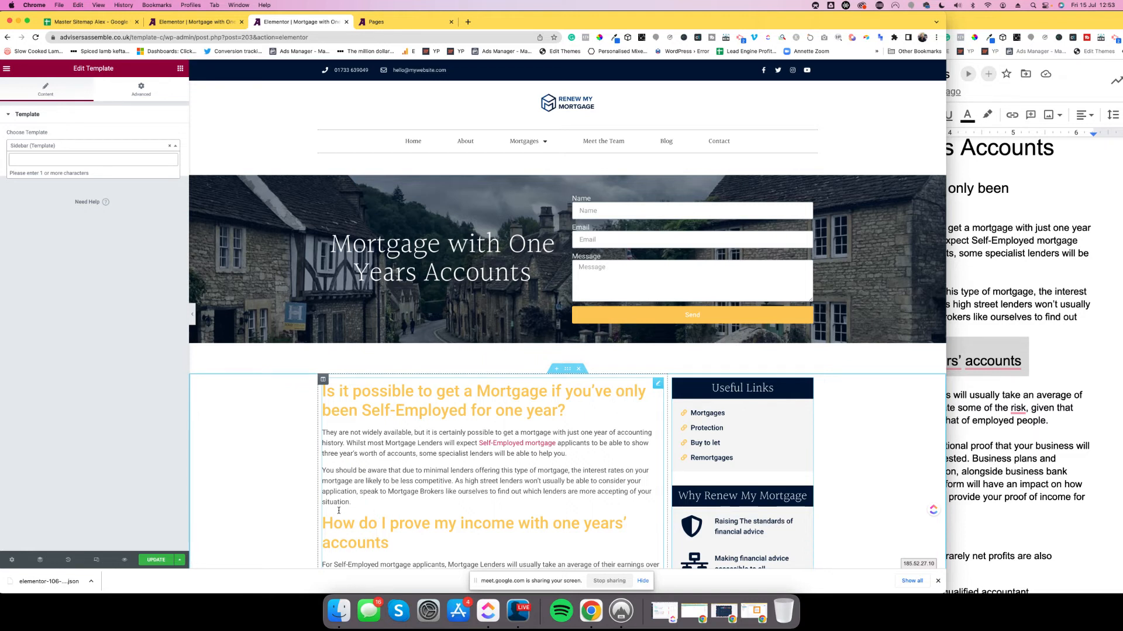
pyautogui.scroll(-3, 427, 501)
pyautogui.scroll(-2, 428, 501)
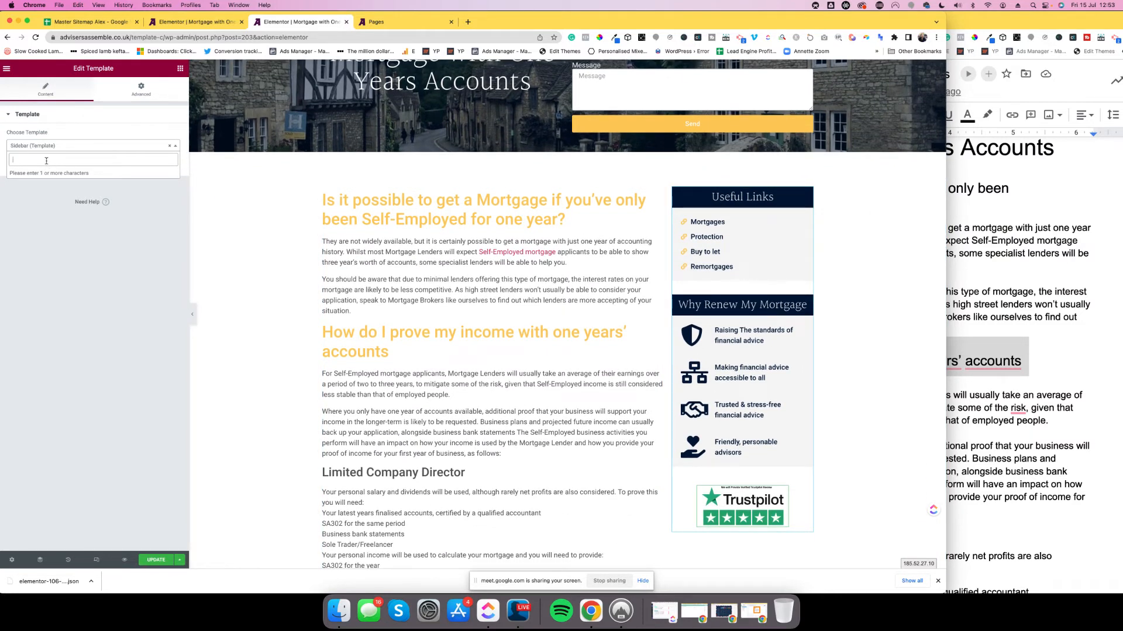
pyautogui.write('self')
pyautogui.click(23, 173)
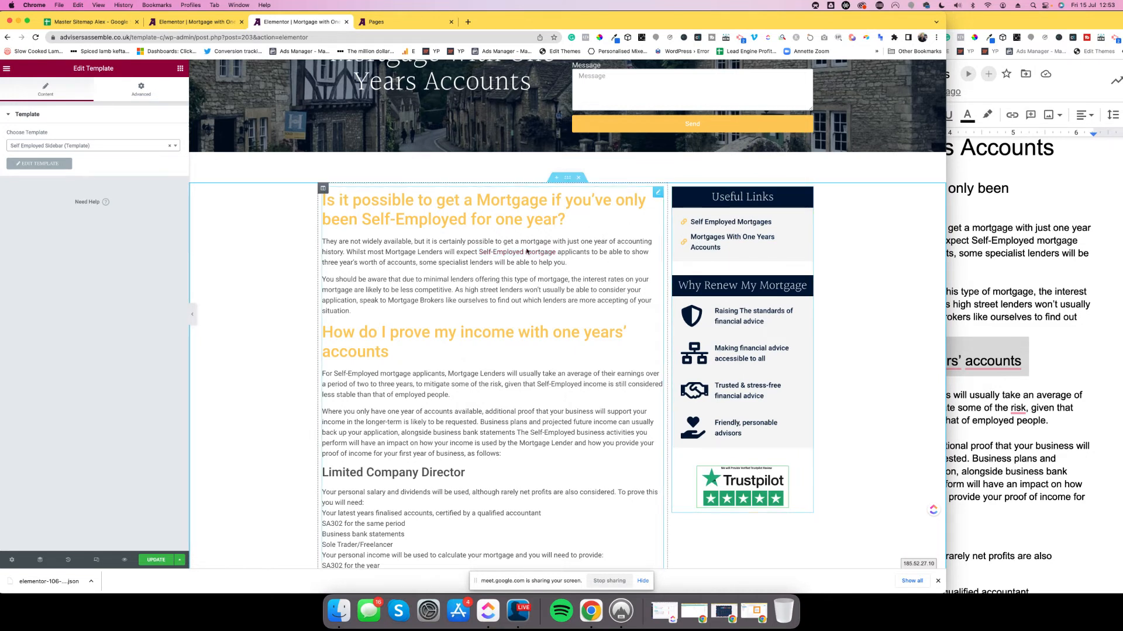
pyautogui.click(153, 561)
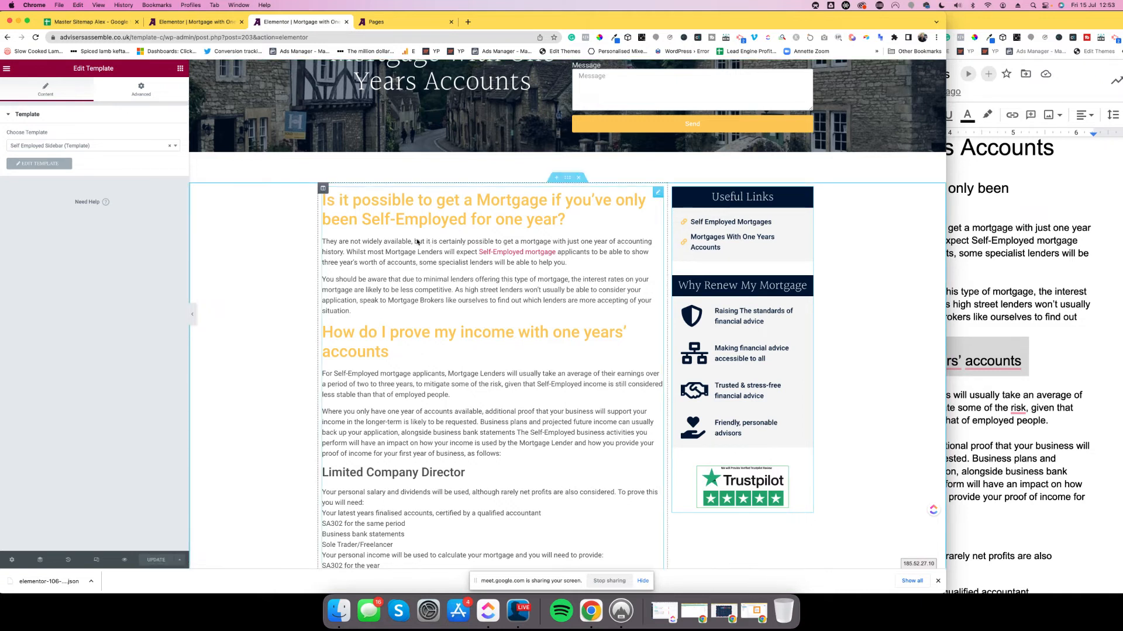
# - View the live Mortgage with One Years Accounts page and refresh it to check the sidebar's Useful Links
pyautogui.click(7, 69)
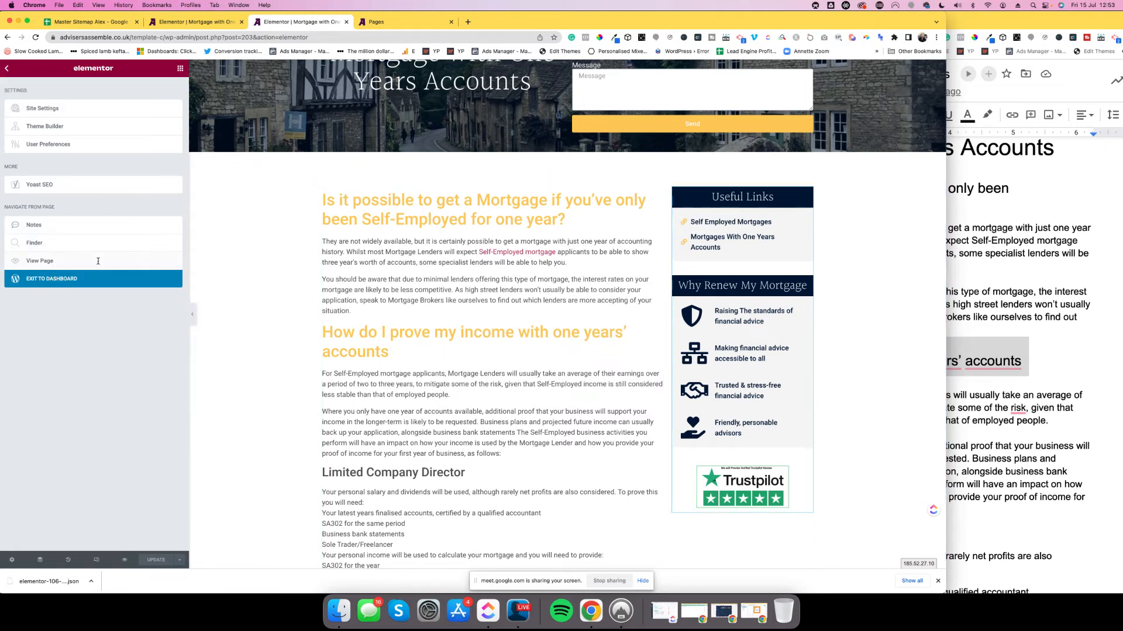
pyautogui.click(72, 264)
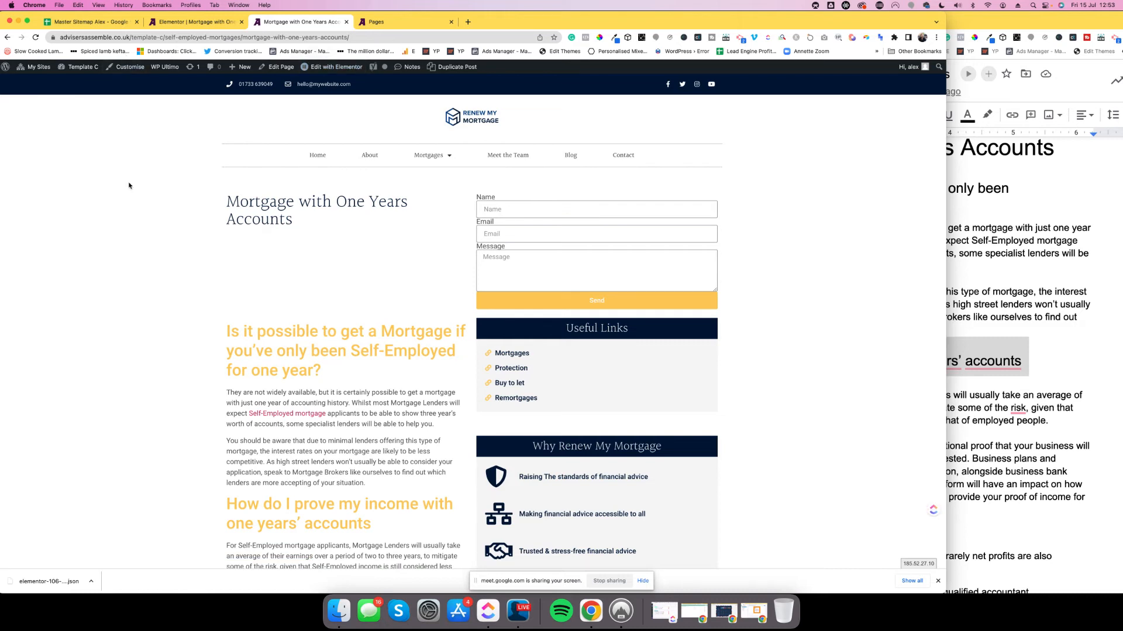
pyautogui.press('super+r')
pyautogui.scroll(-3, 380, 361)
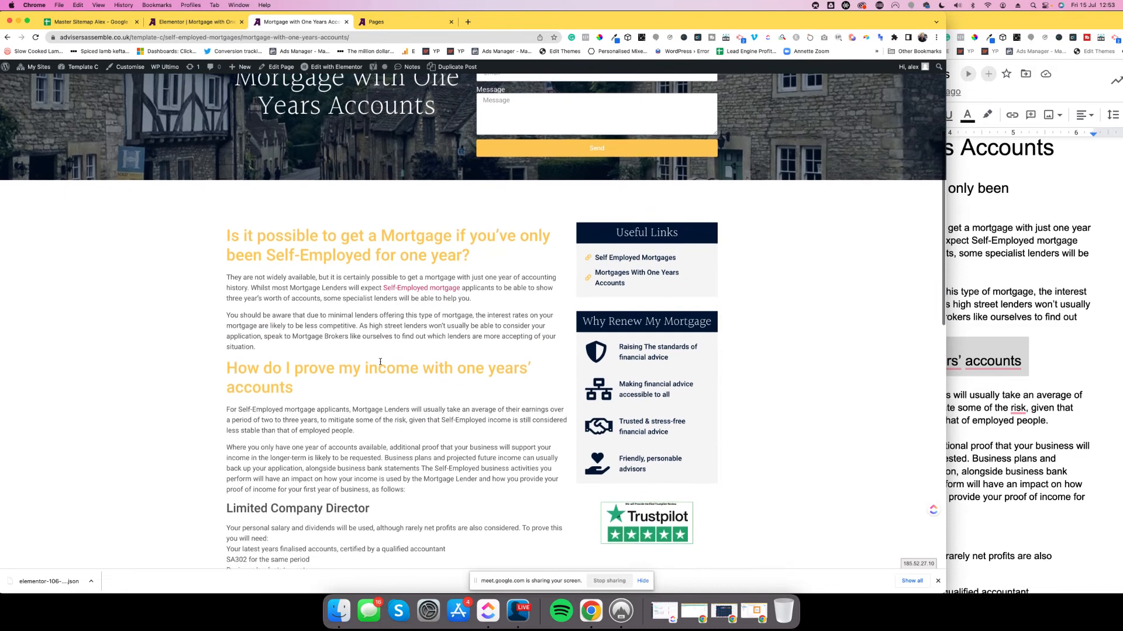
pyautogui.scroll(1, 380, 362)
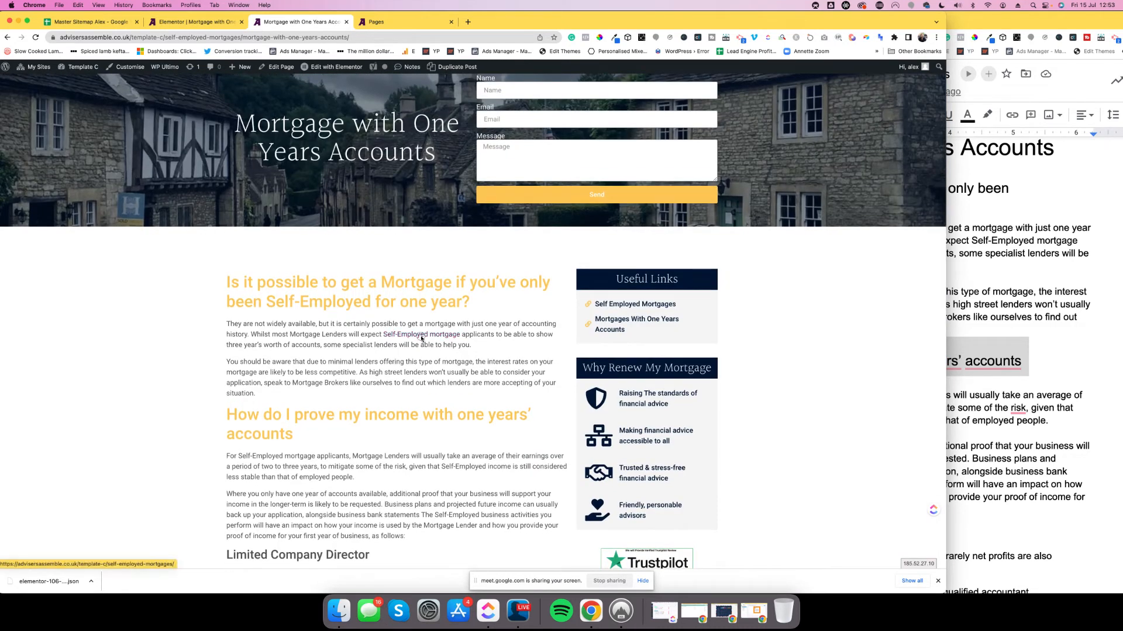
# - Follow the Self-Employed mortgage link in the body text and review the parent page's content, sidebar links and Mortgages navigation
pyautogui.click(421, 339)
pyautogui.scroll(-1, 615, 390)
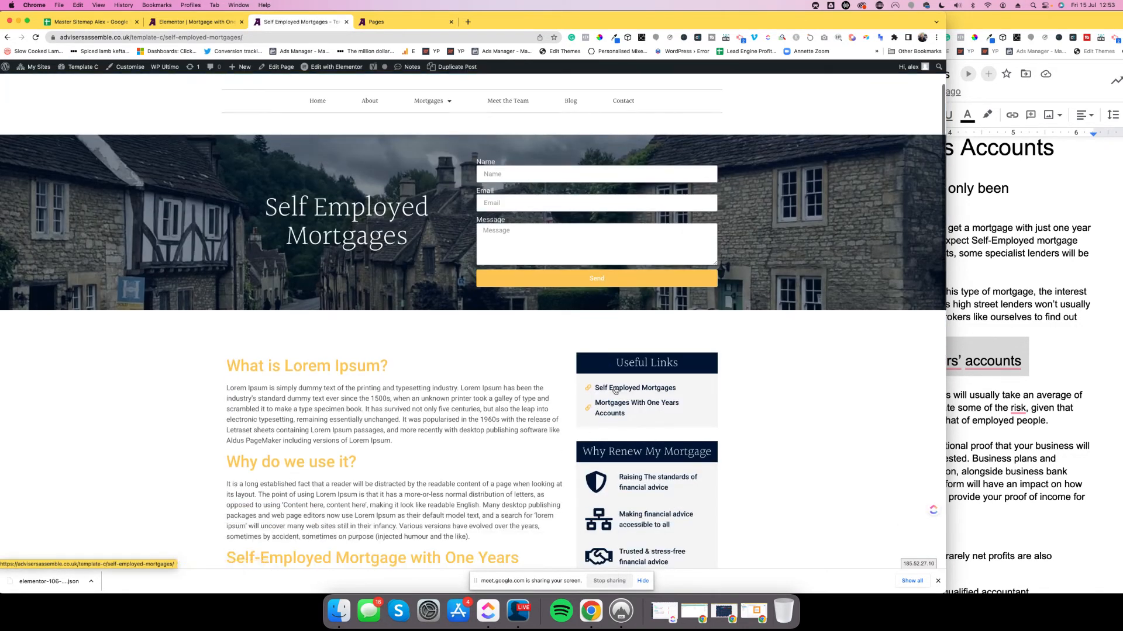
pyautogui.scroll(-2, 389, 242)
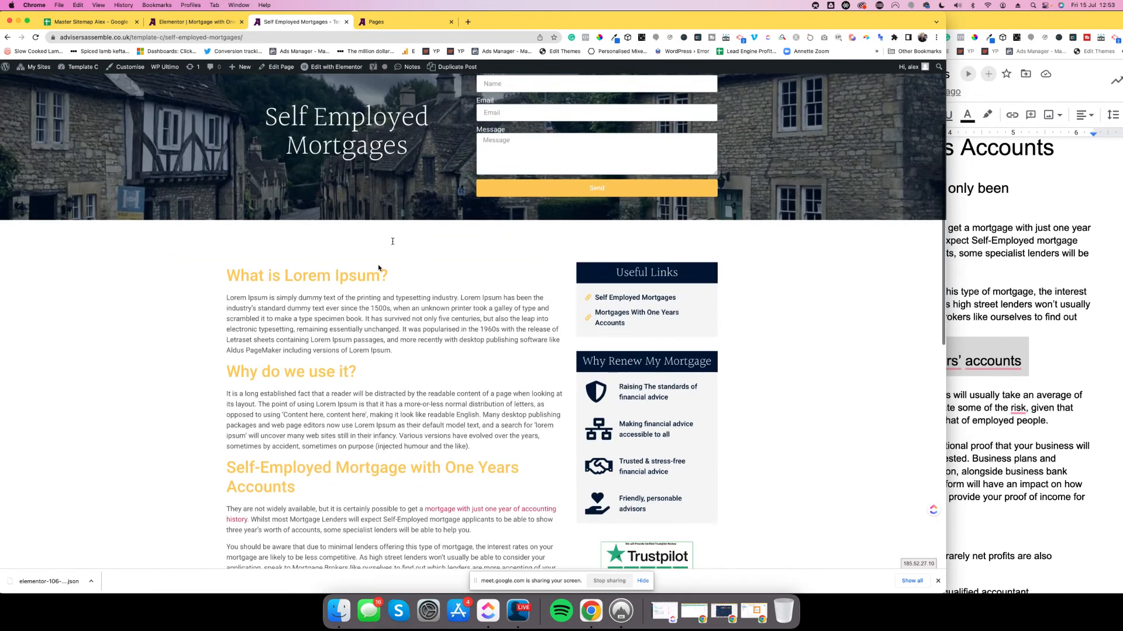
pyautogui.scroll(-4, 393, 242)
pyautogui.scroll(-3, 279, 255)
pyautogui.scroll(6, 318, 455)
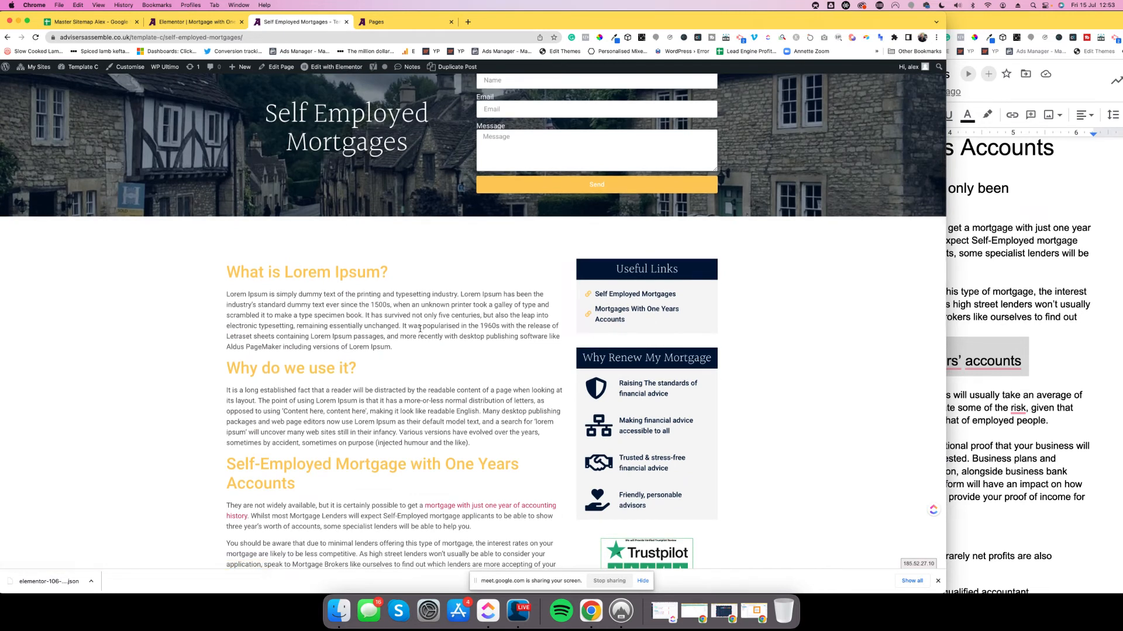
pyautogui.scroll(4, 420, 328)
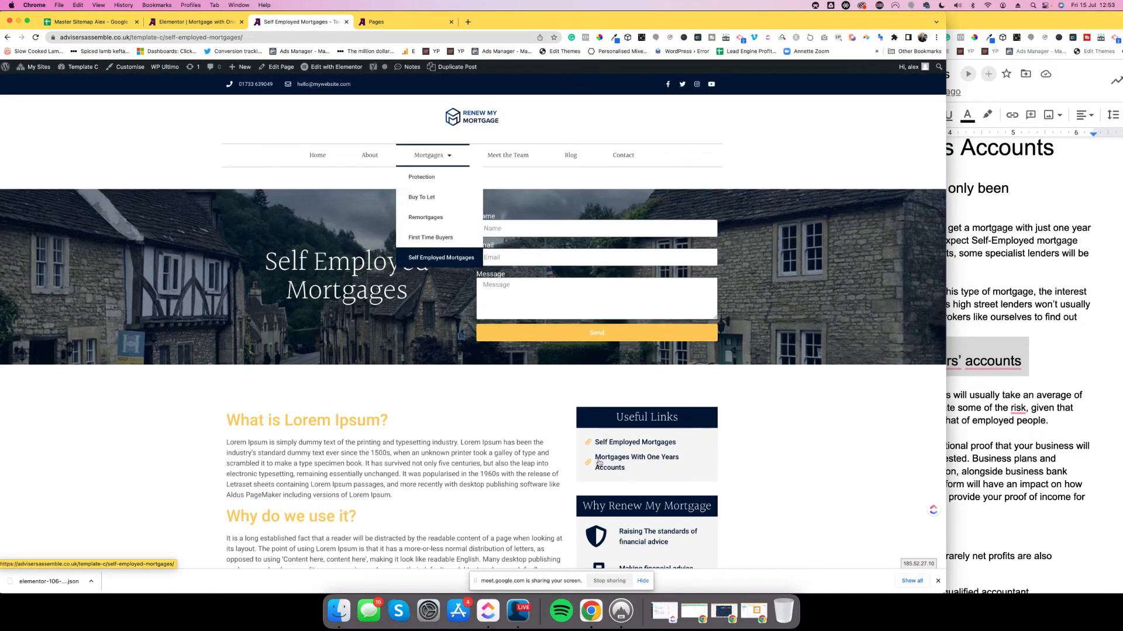
# - Review the Self Employed Mortgages page's Useful Links and its entry in the Mortgages navigation
pyautogui.scroll(-1, 601, 468)
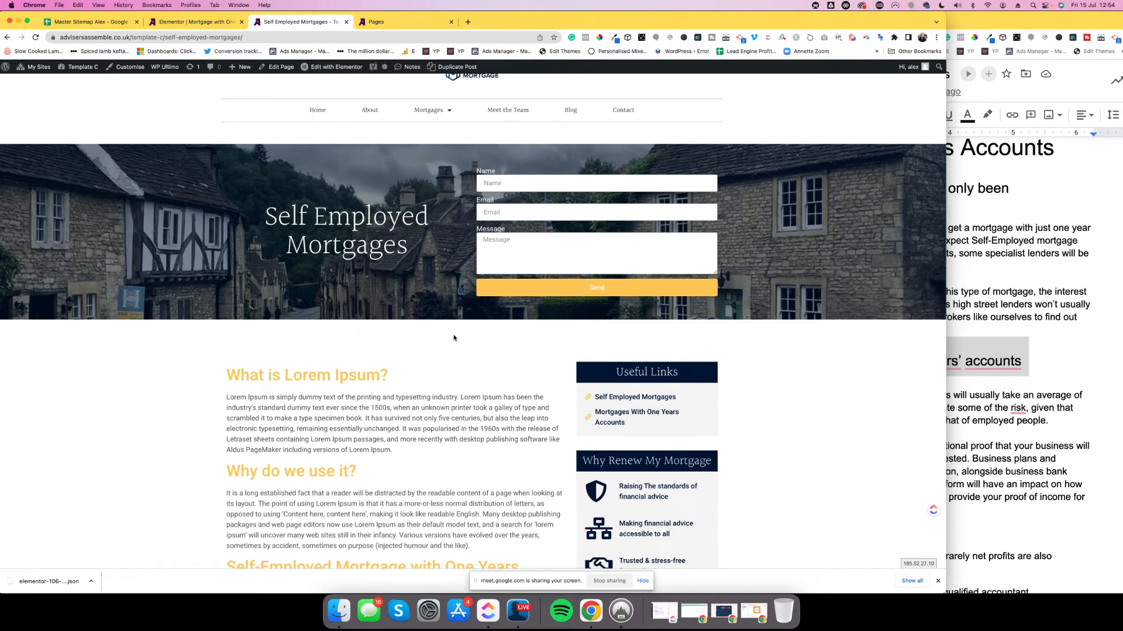
pyautogui.scroll(1, 454, 333)
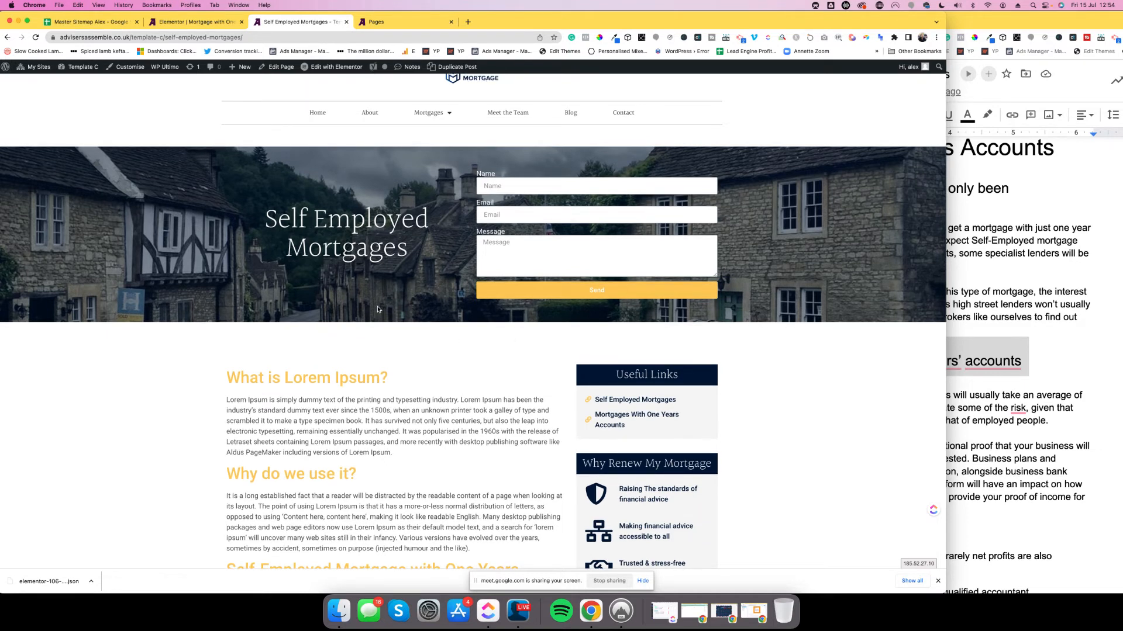
pyautogui.scroll(-2, 571, 447)
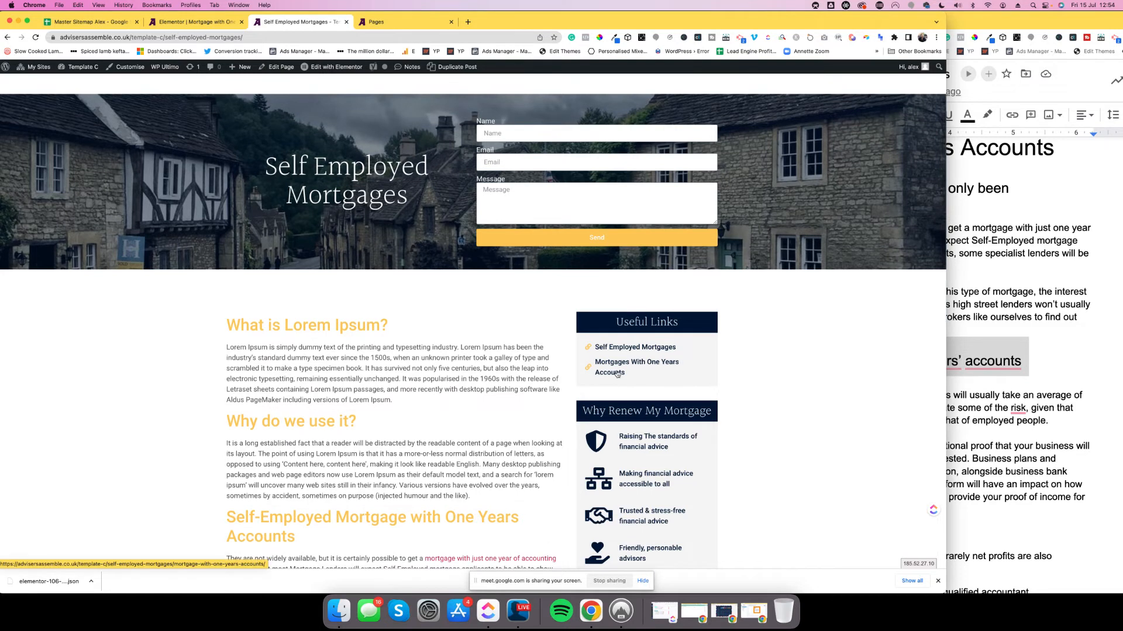
pyautogui.scroll(3, 468, 234)
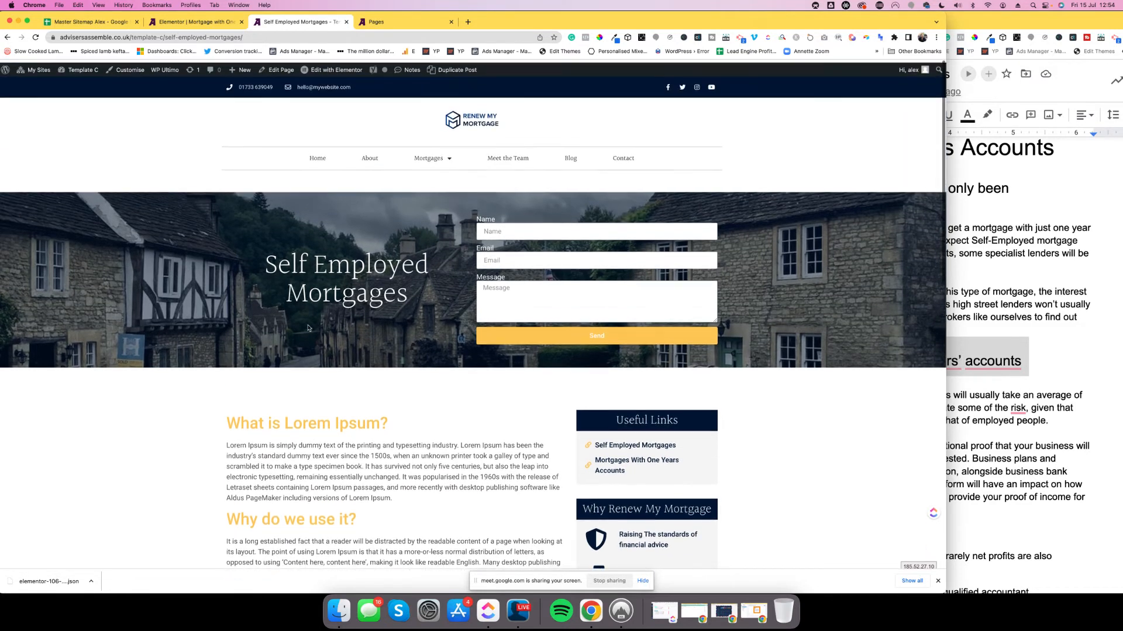
pyautogui.moveTo(428, 157)
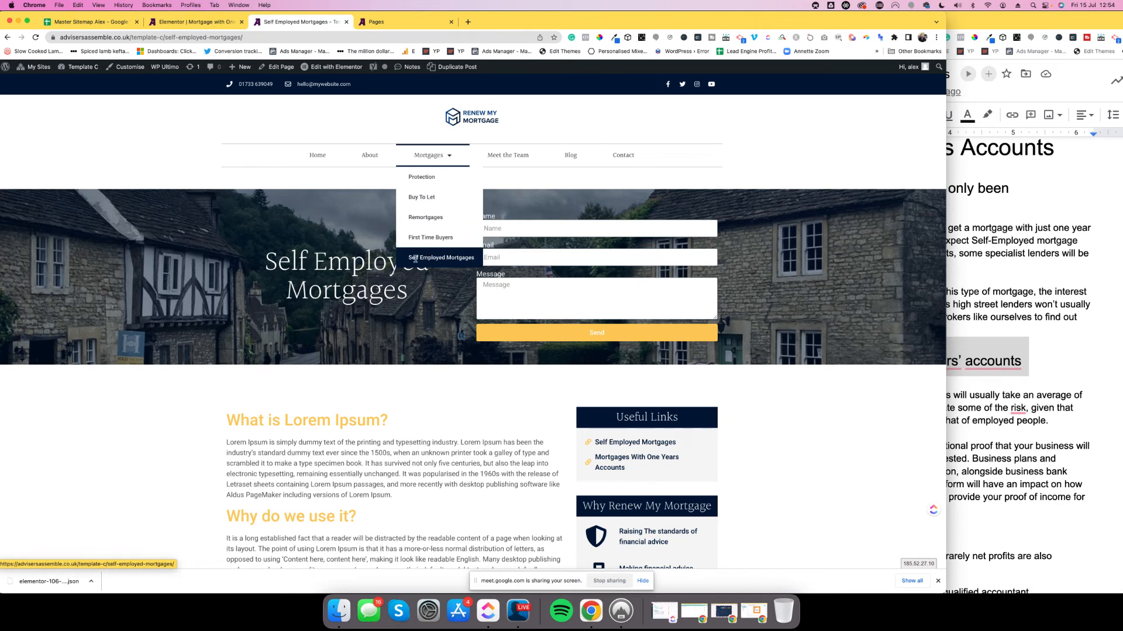
# - Open the Template C site's admin dashboard and bring up the Main navigation menu for editing
pyautogui.click(78, 81)
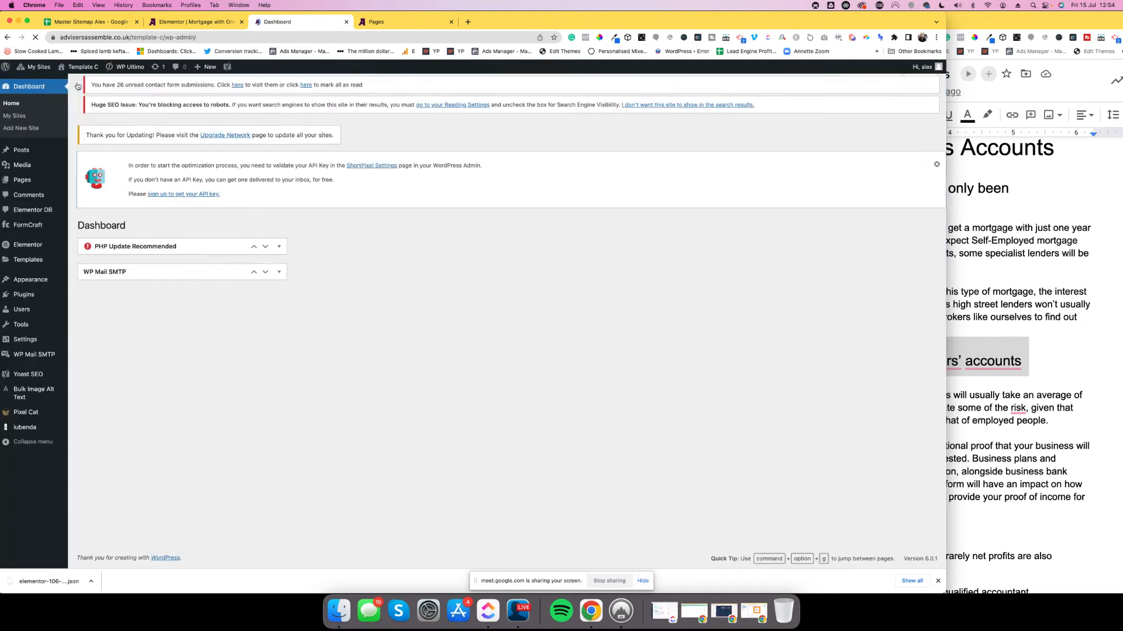
pyautogui.moveTo(46, 282)
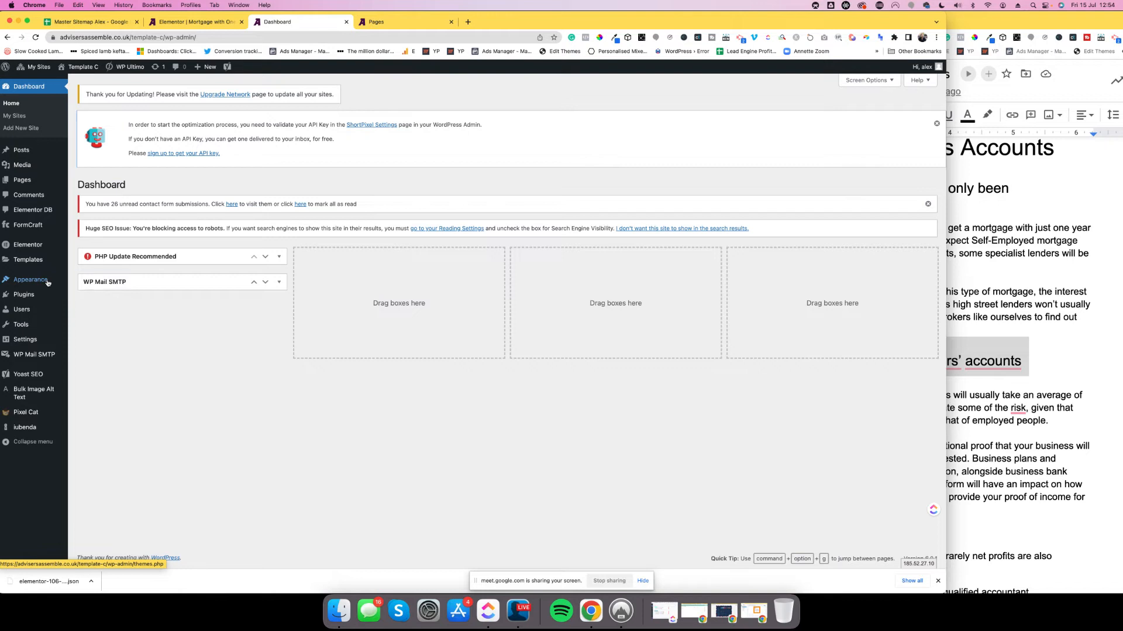
pyautogui.click(90, 309)
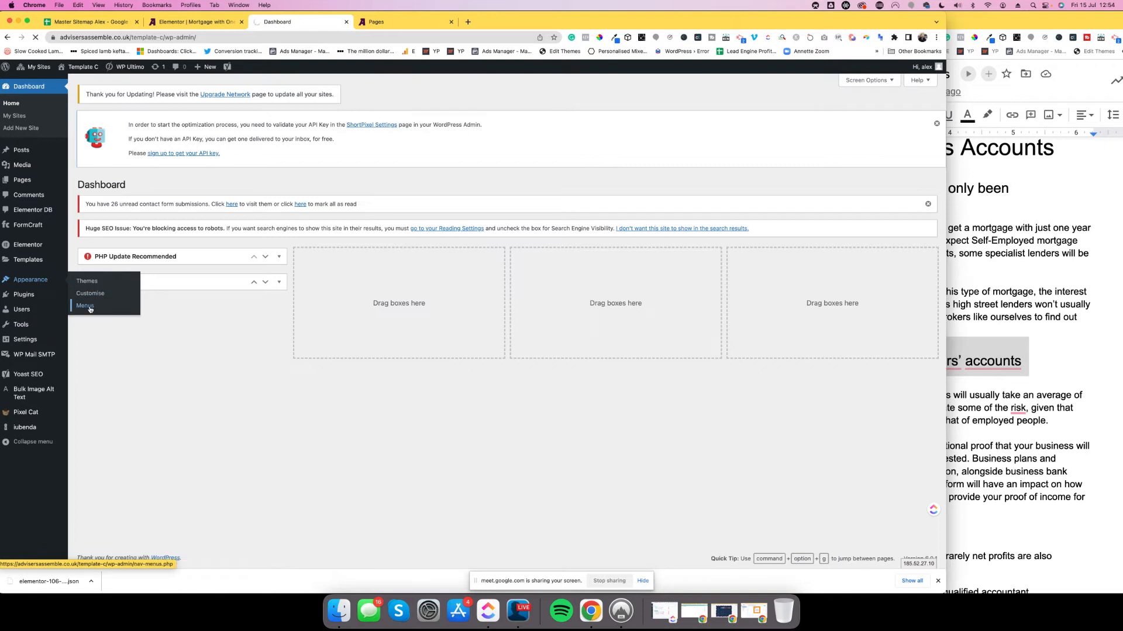
pyautogui.scroll(-3, 199, 325)
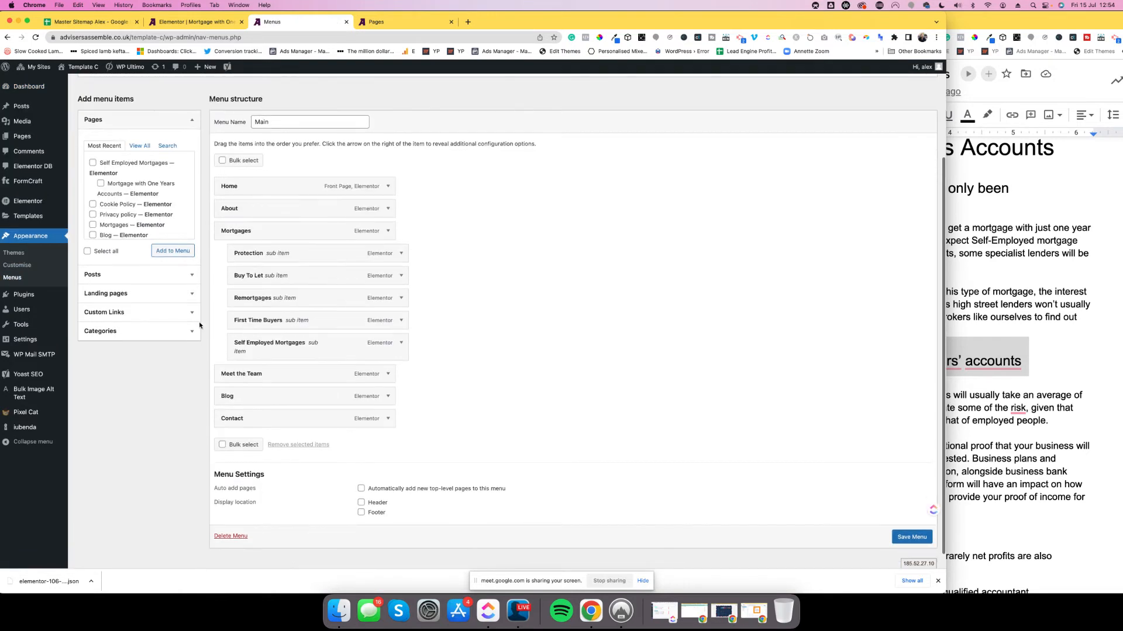
pyautogui.click(93, 163)
pyautogui.click(167, 253)
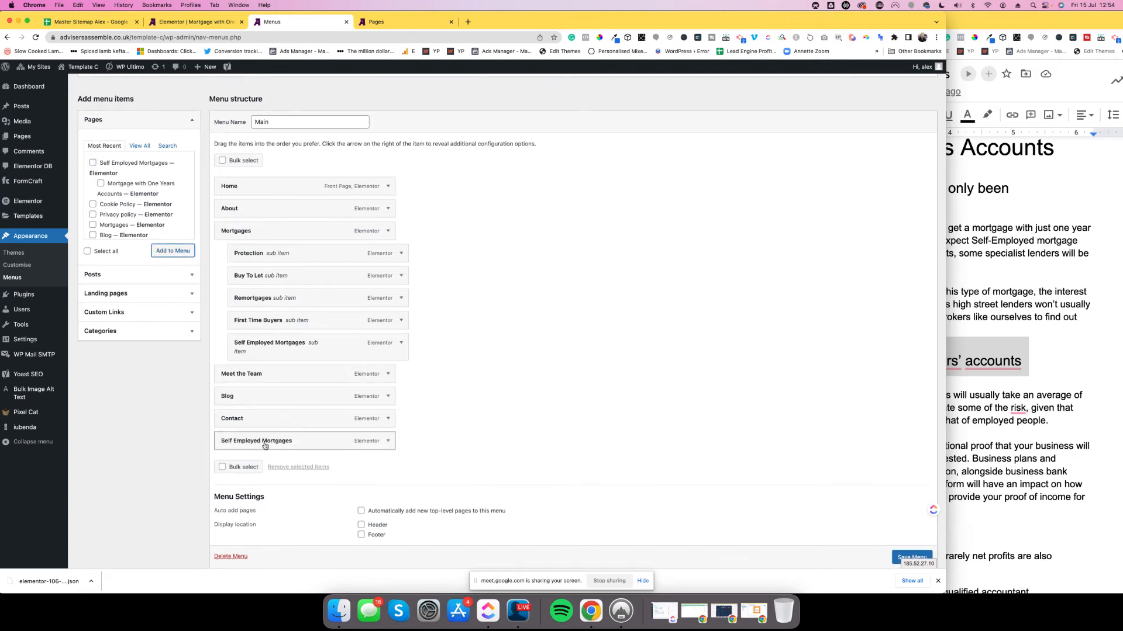
pyautogui.click(389, 444)
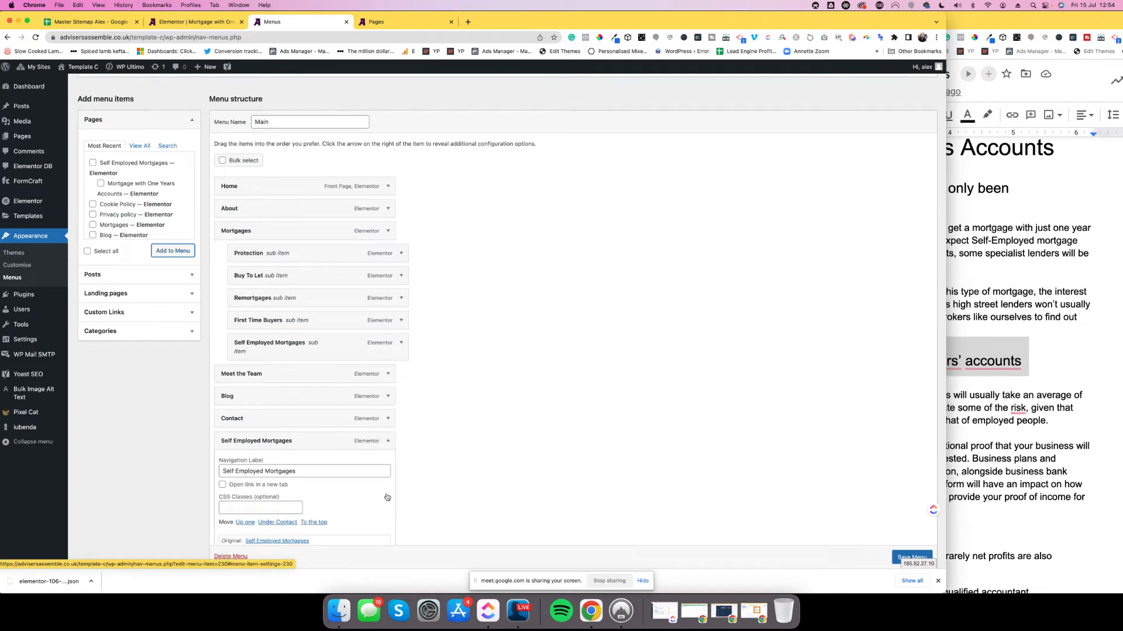
pyautogui.scroll(-2, 282, 528)
pyautogui.click(220, 495)
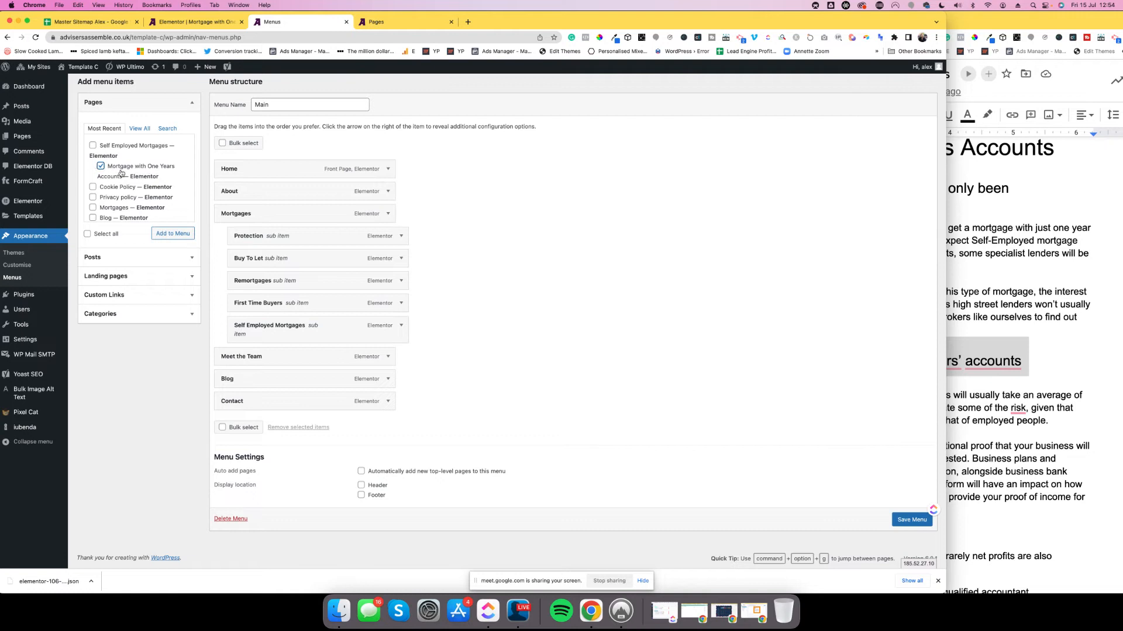
# - Add the Mortgage with One Years Accounts page to the Main menu, nested under Self Employed Mortgages, and save the menu
pyautogui.click(186, 236)
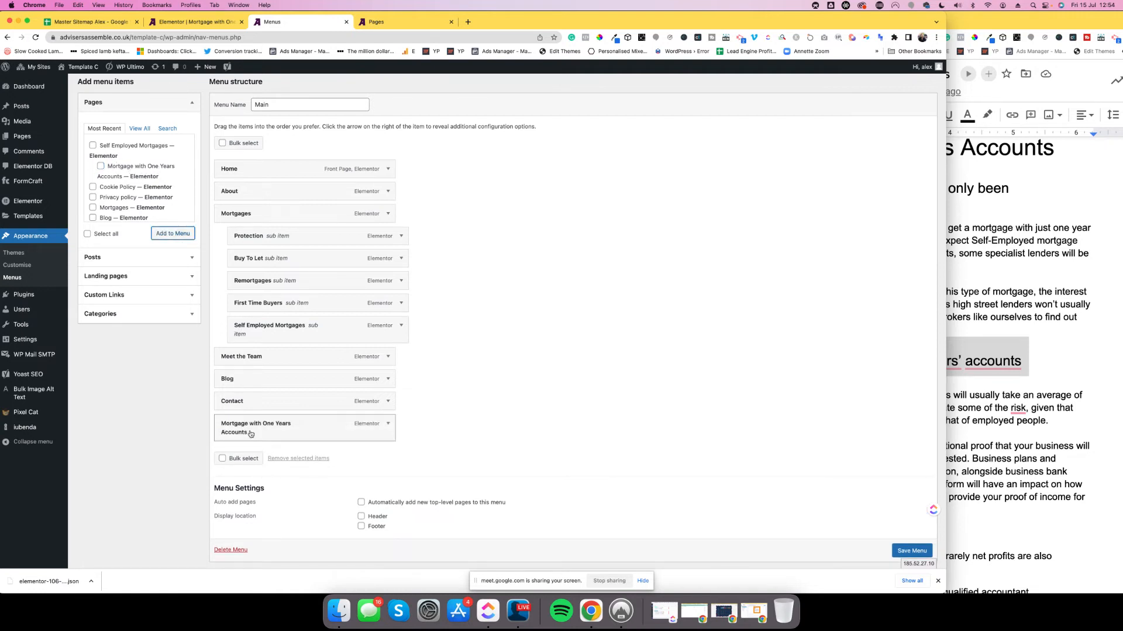
pyautogui.moveTo(259, 434); pyautogui.dragTo(283, 360)
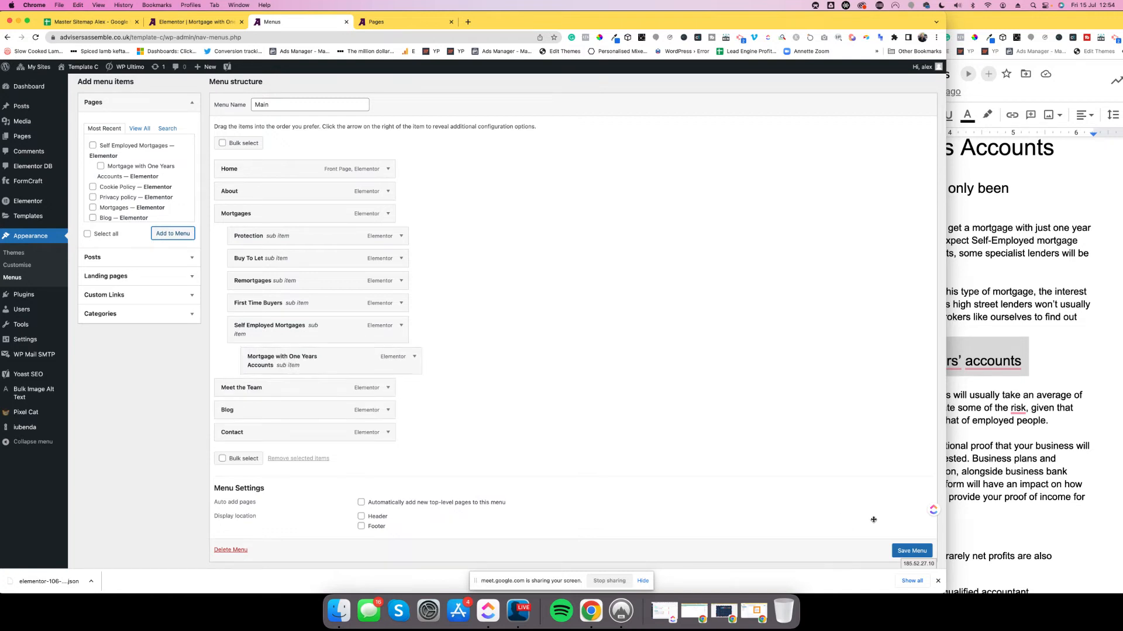
pyautogui.scroll(-1, 901, 544)
pyautogui.click(906, 538)
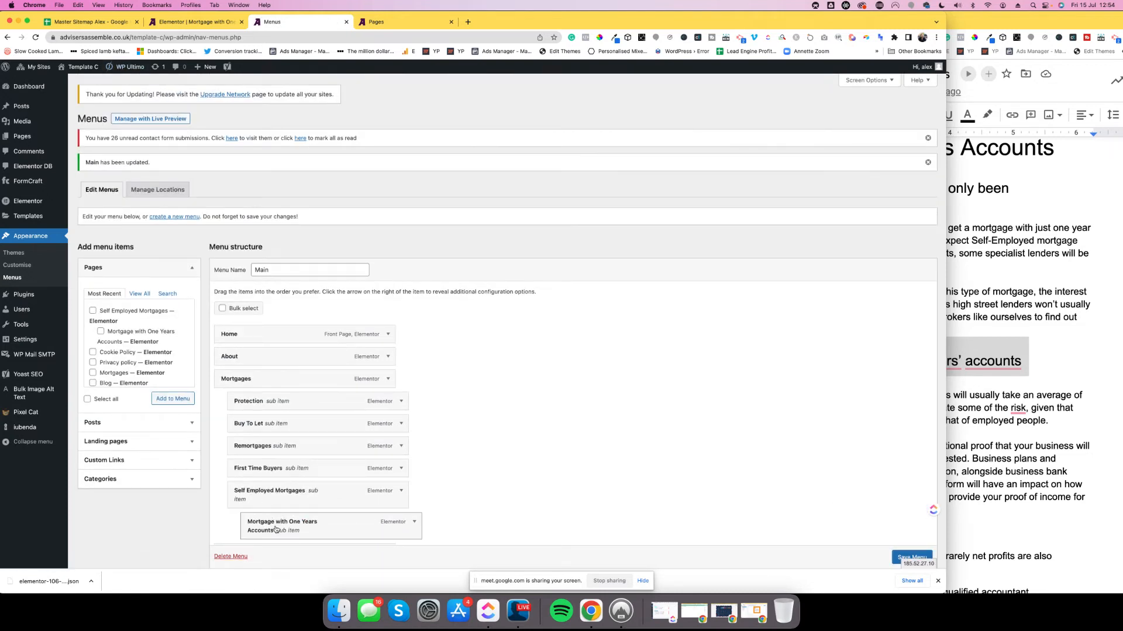
# - View the live homepage, refresh it, and check the Self Employed Mortgages submenu in the Mortgages navigation
pyautogui.click(72, 83)
pyautogui.moveTo(432, 159)
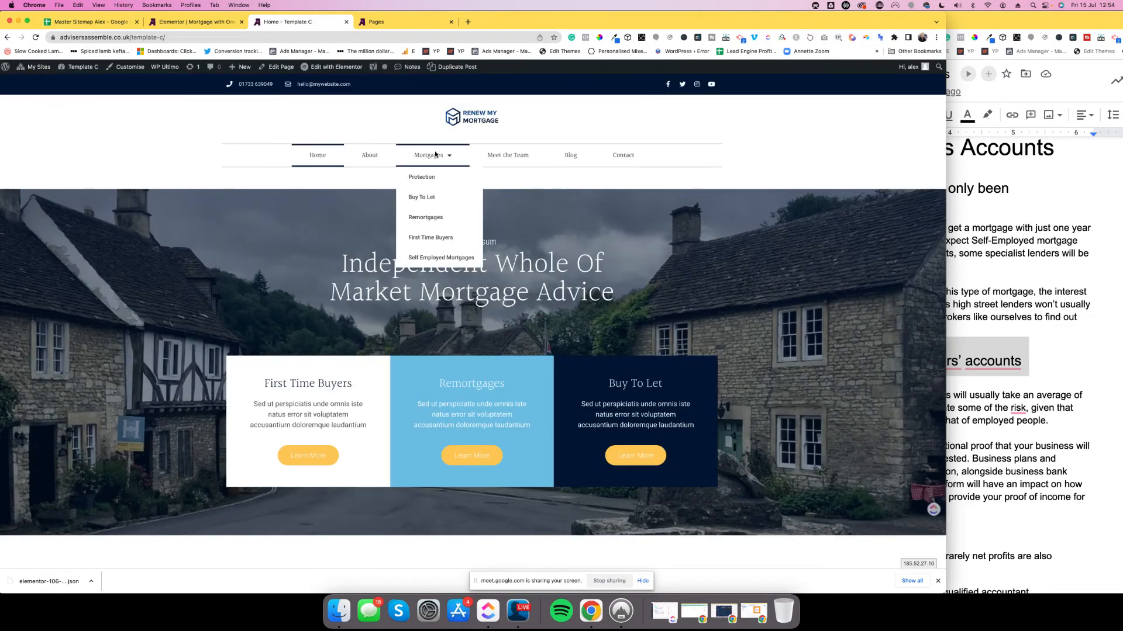
pyautogui.press('super+r')
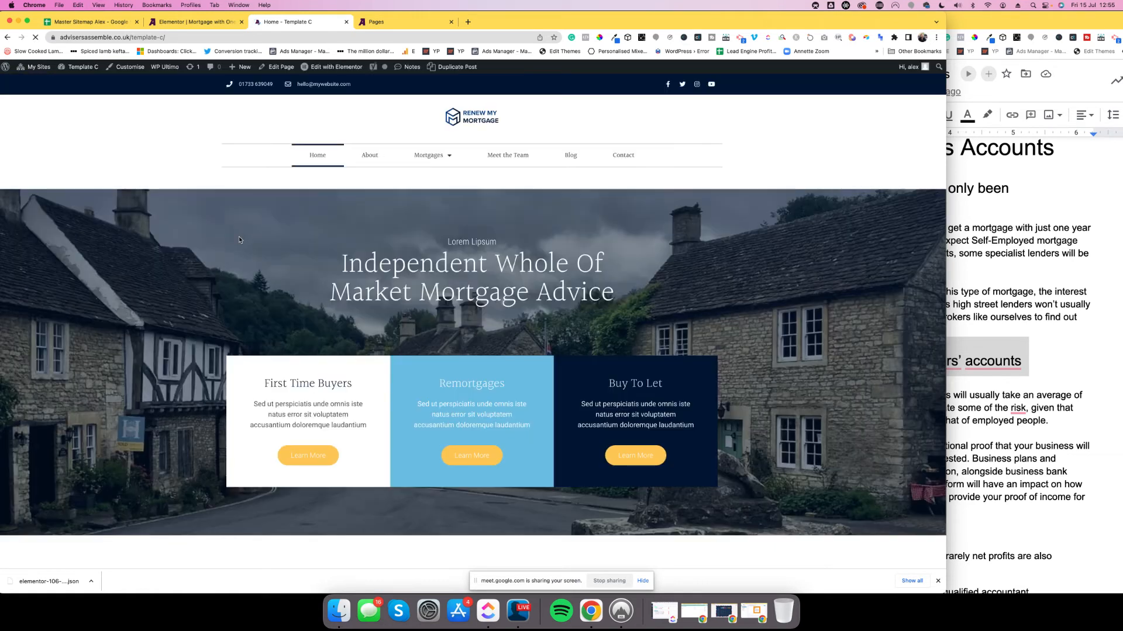
pyautogui.moveTo(462, 258)
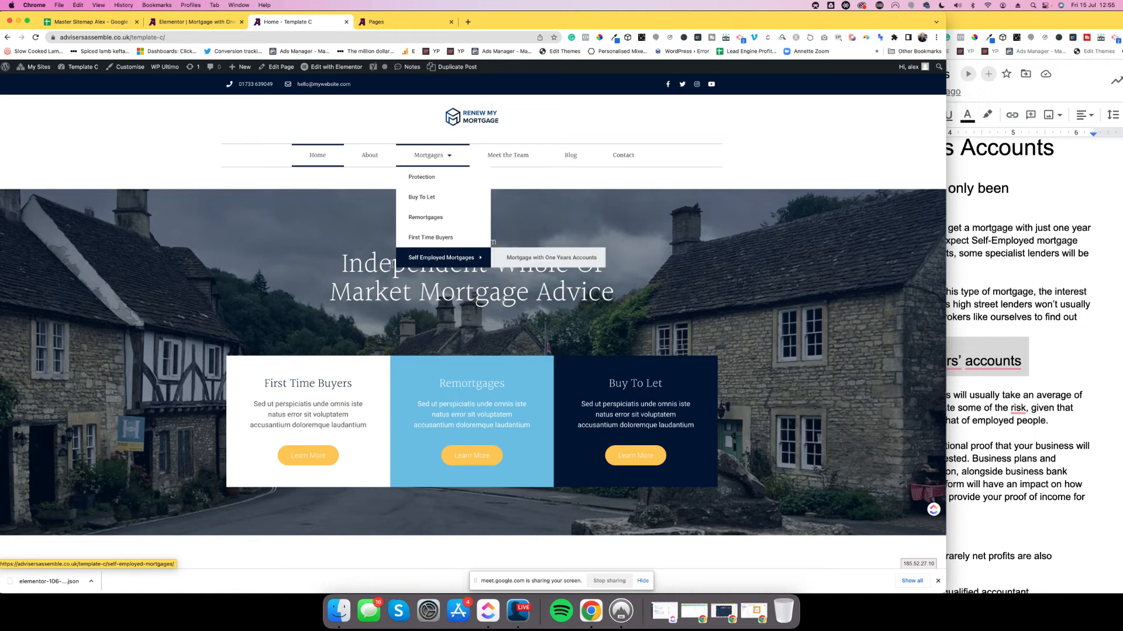
pyautogui.scroll(-5, 391, 265)
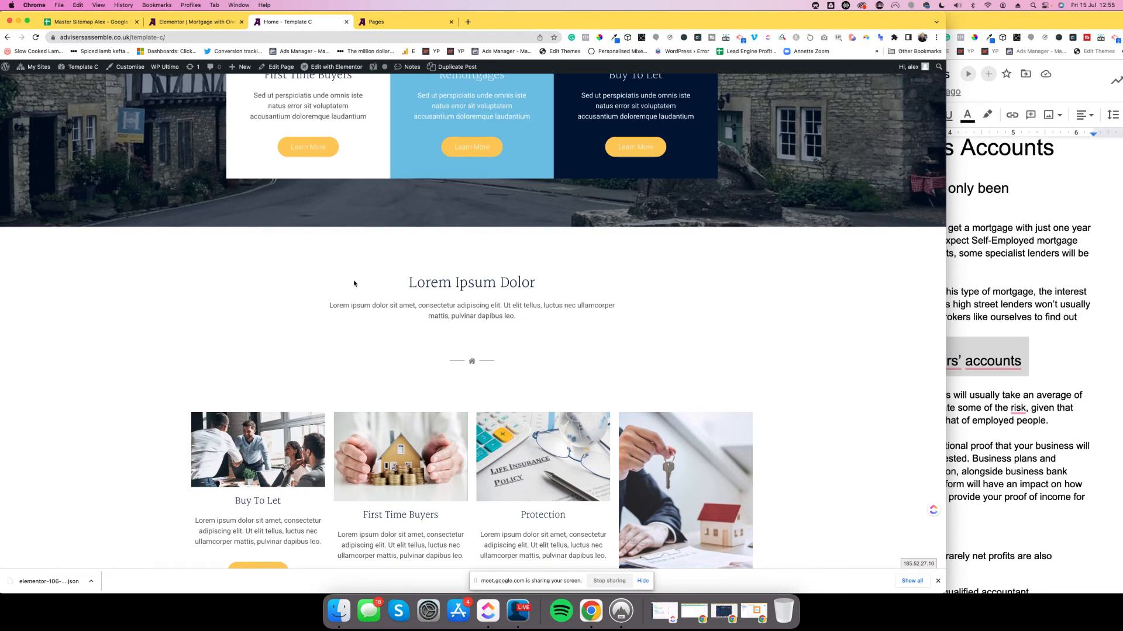
# - Open the example page rcfinancial.co.uk/bad-credit-mortgages/ in a new browser tab
pyautogui.click(468, 21)
pyautogui.write('rcfinancial.co.uk')
pyautogui.press('Right')
pyautogui.press('Down')
pyautogui.press('Down')
pyautogui.press('Return')
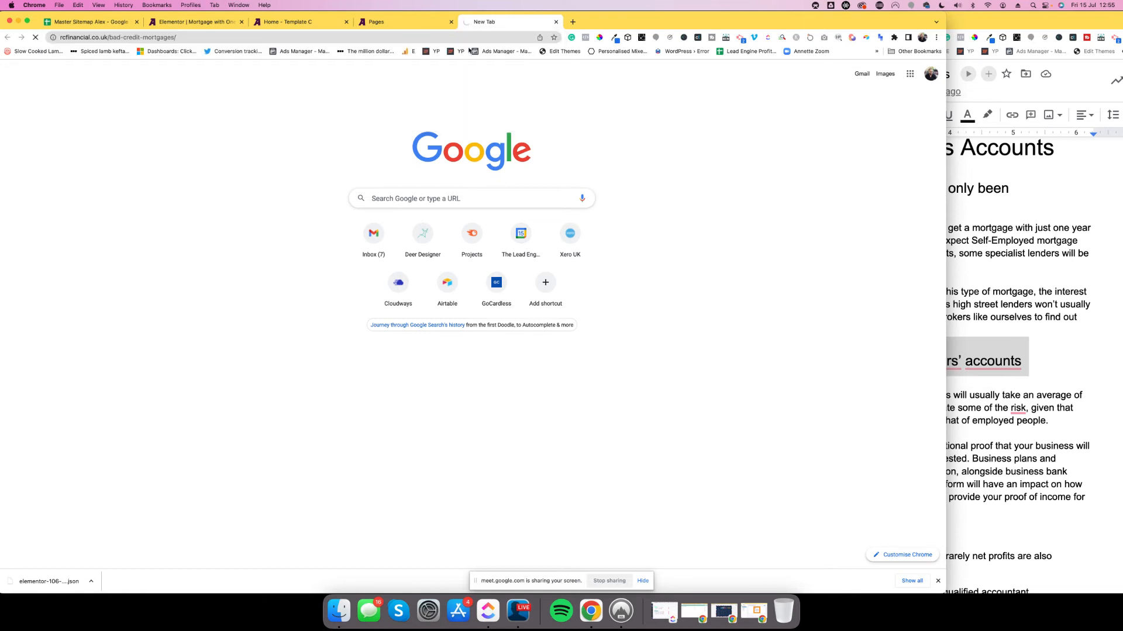
# - Examine the Speak To An Expert call-to-action block and its placement within the Bad Credit Mortgages page content
pyautogui.scroll(-6, 314, 301)
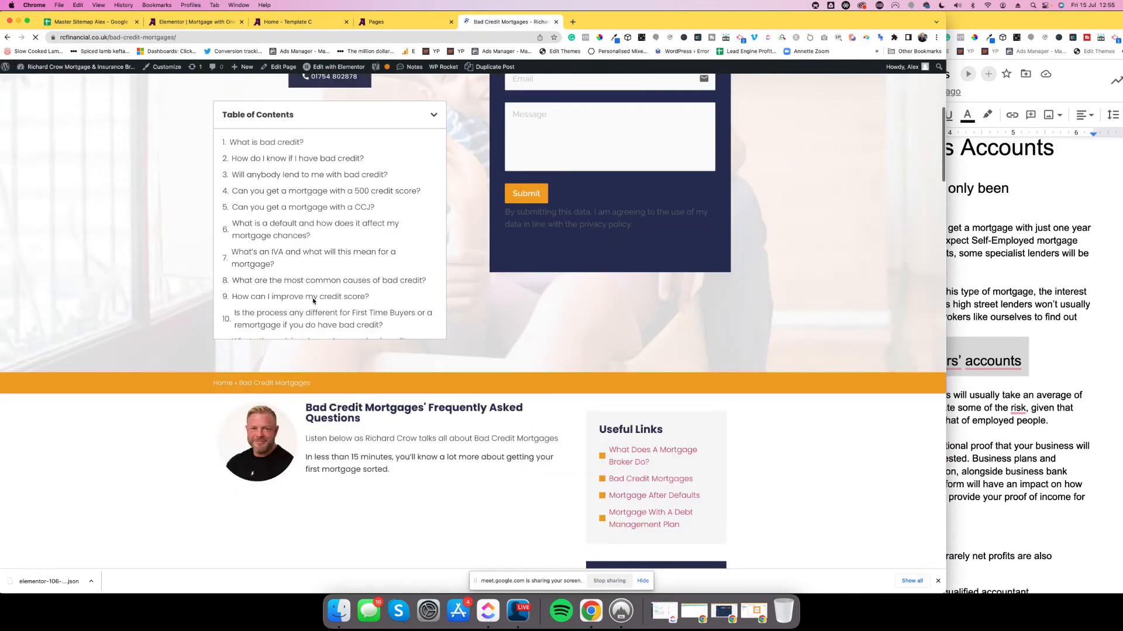
pyautogui.scroll(-15, 314, 301)
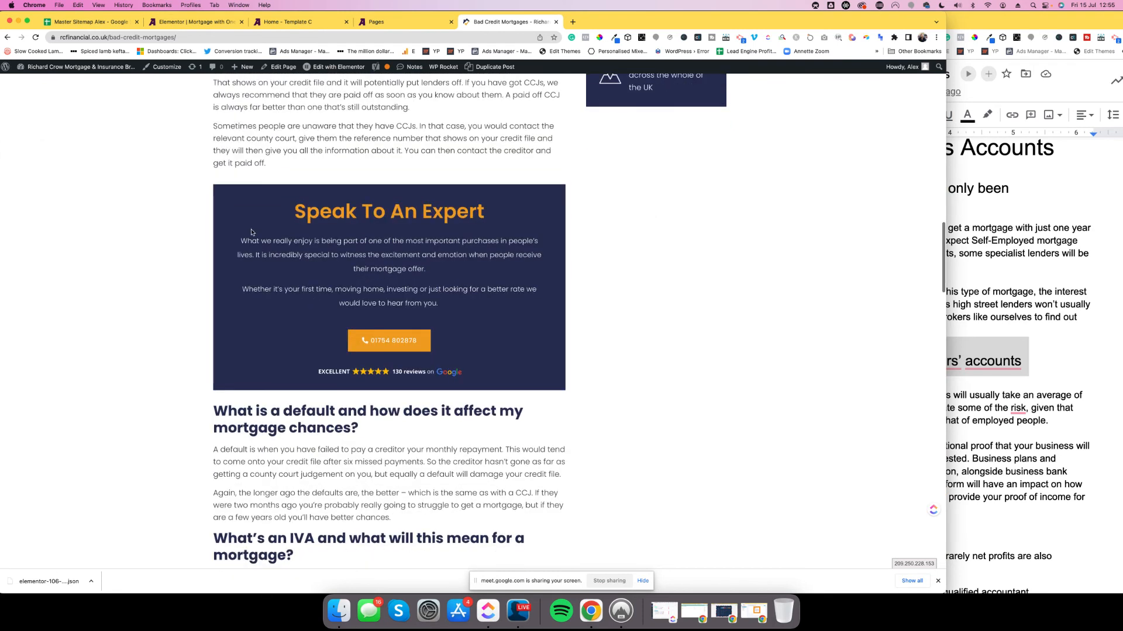
pyautogui.scroll(-1, 354, 252)
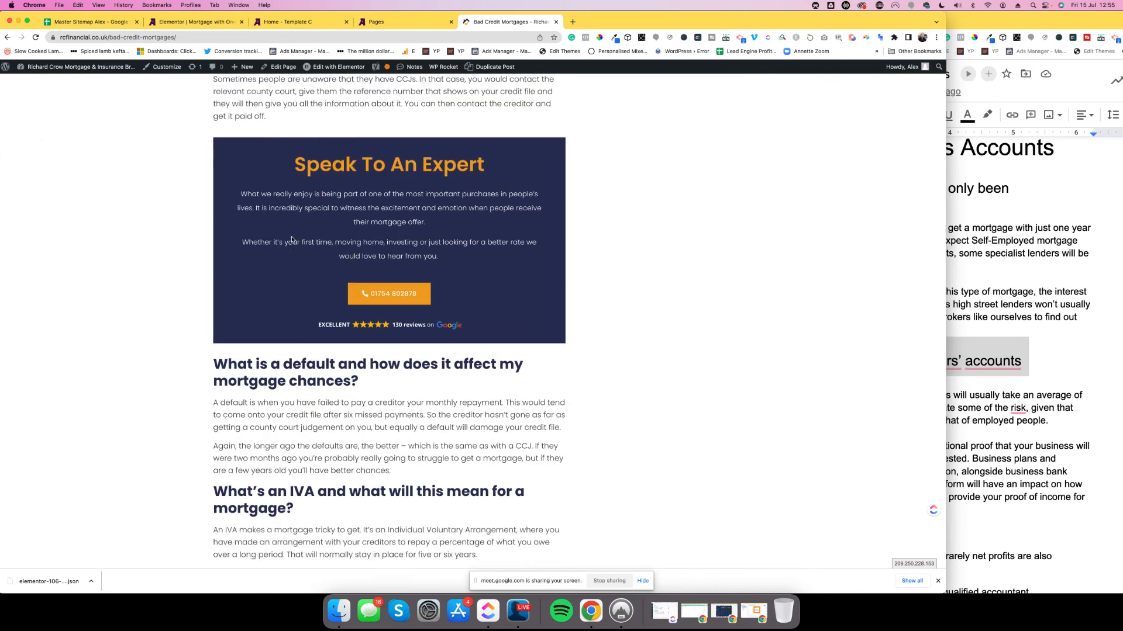
pyautogui.scroll(15, 336, 220)
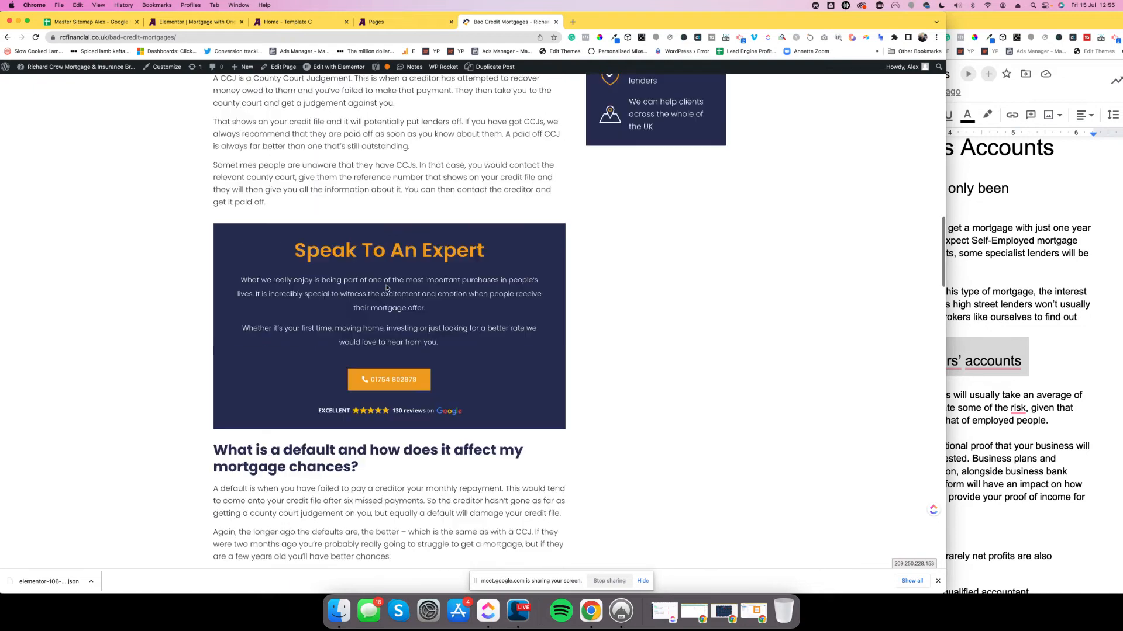
pyautogui.scroll(-15, 386, 286)
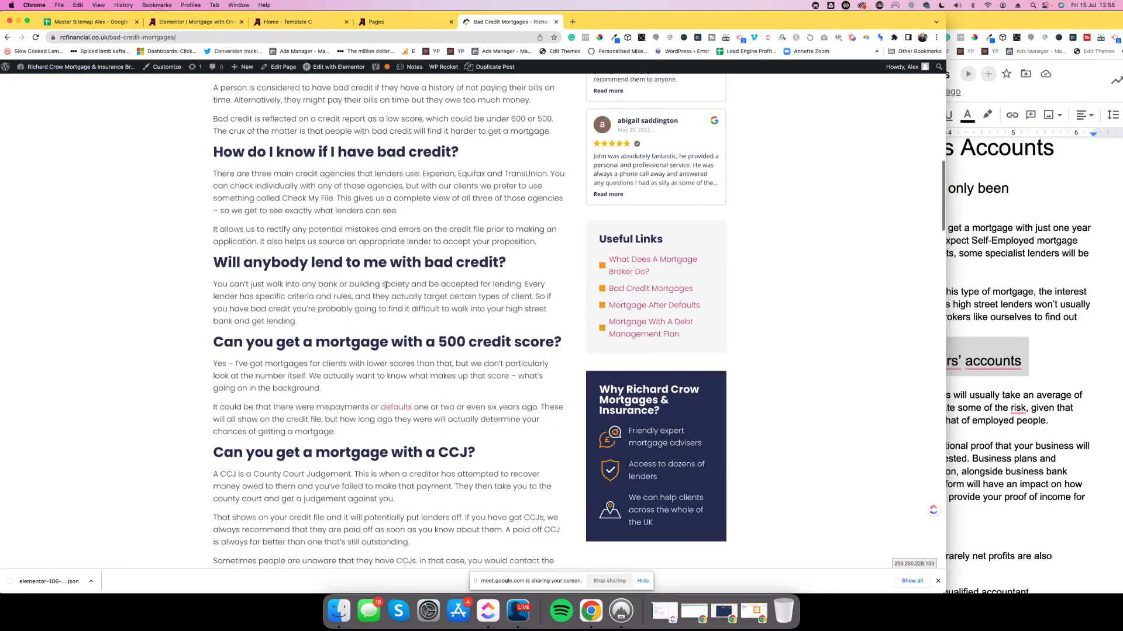
pyautogui.scroll(5, 386, 288)
pyautogui.scroll(-6, 386, 287)
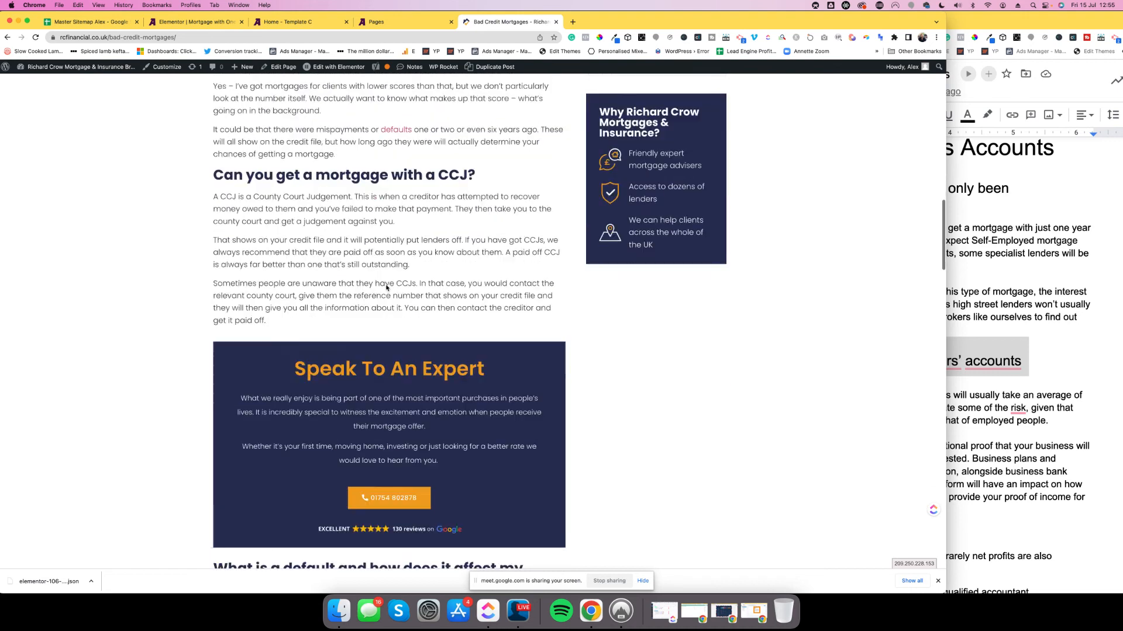
pyautogui.scroll(1, 277, 279)
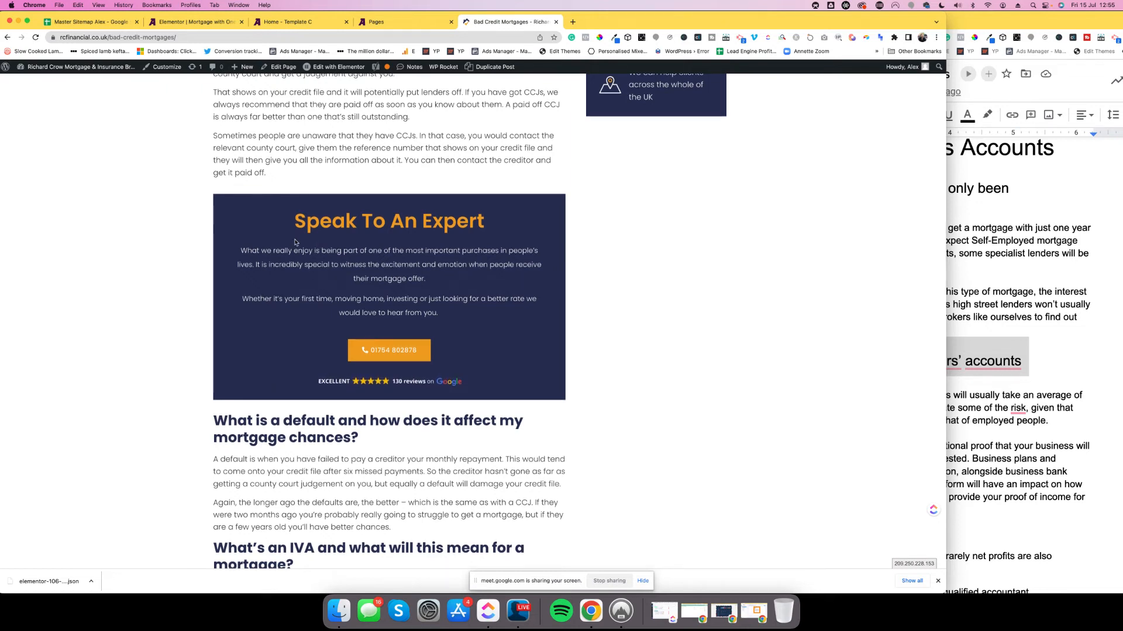
pyautogui.moveTo(295, 222); pyautogui.dragTo(615, 313)
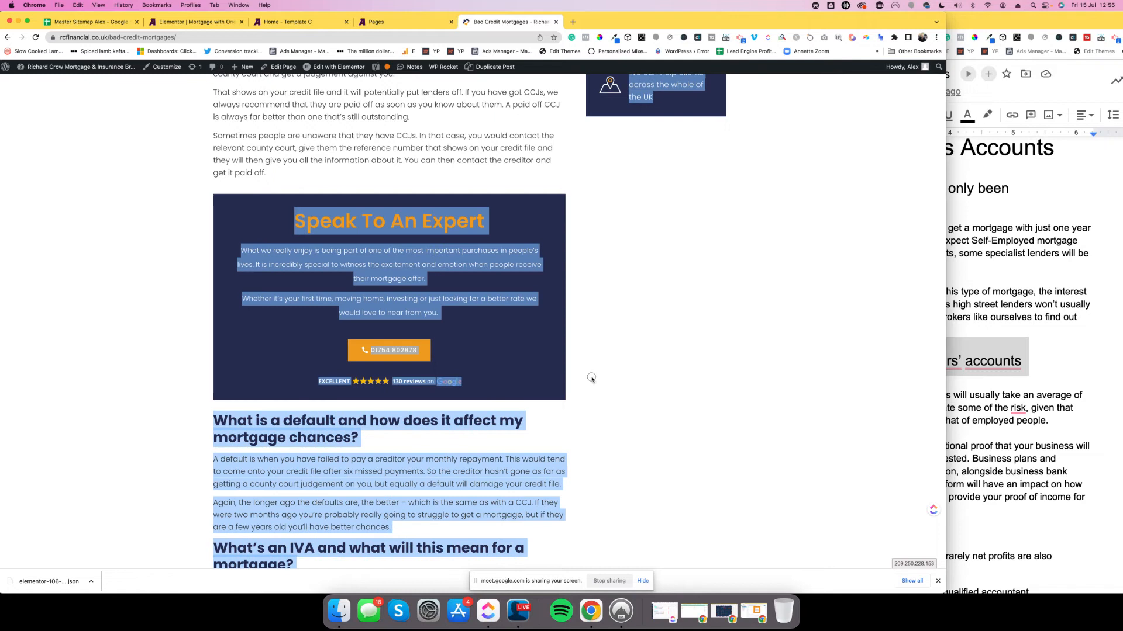
pyautogui.moveTo(591, 379); pyautogui.dragTo(272, 243)
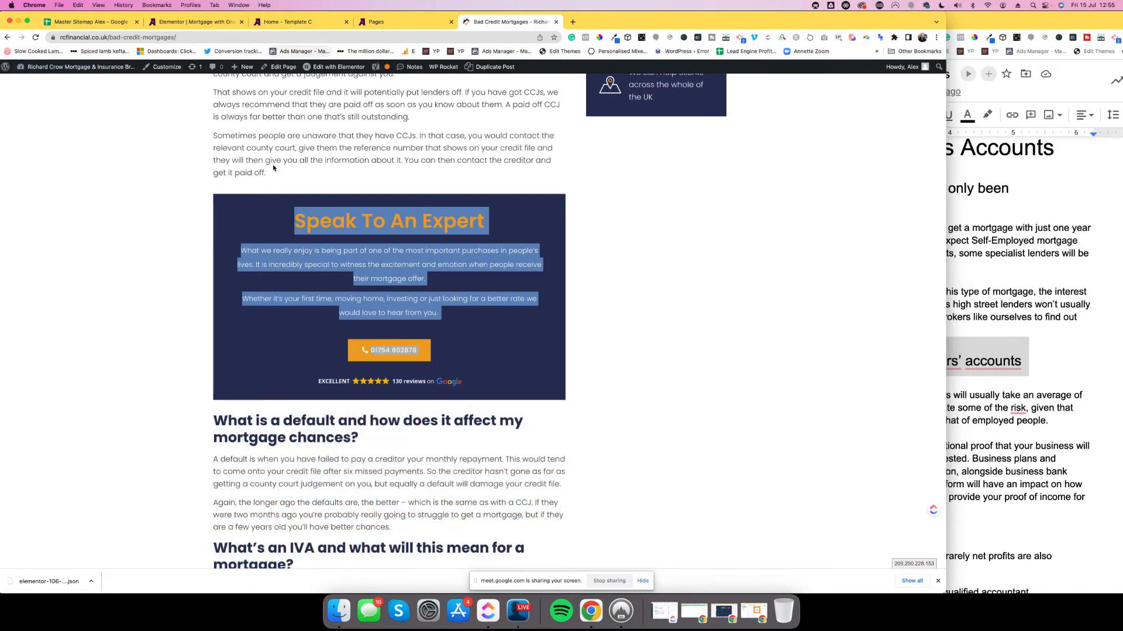
# - Return to the Template C site's admin and open its list of saved Elementor templates
pyautogui.click(411, 23)
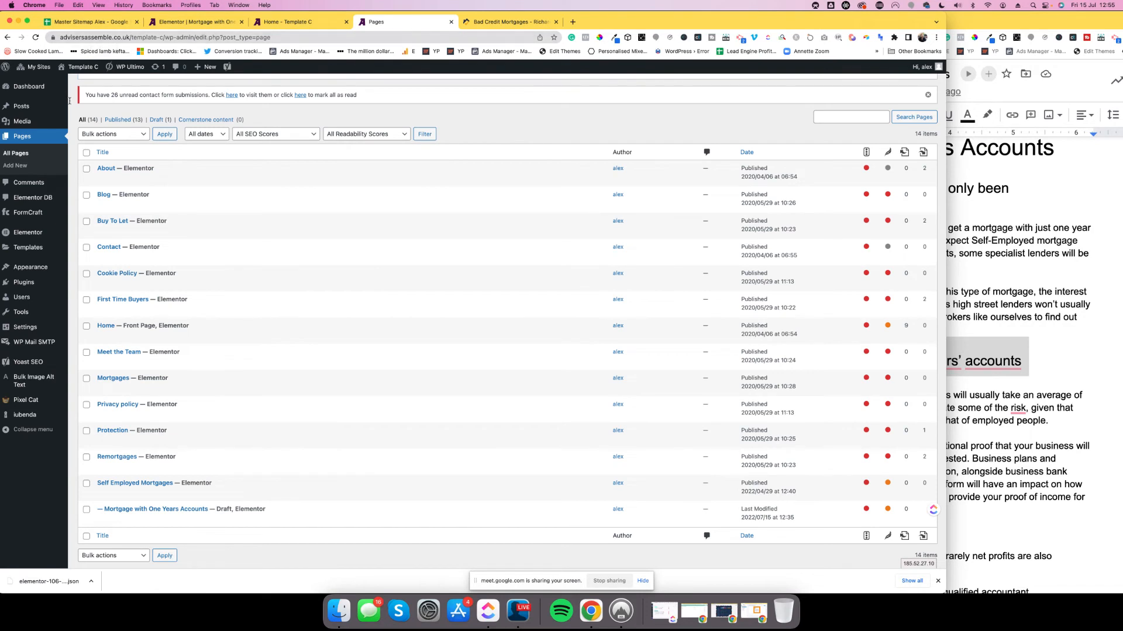
pyautogui.moveTo(45, 103)
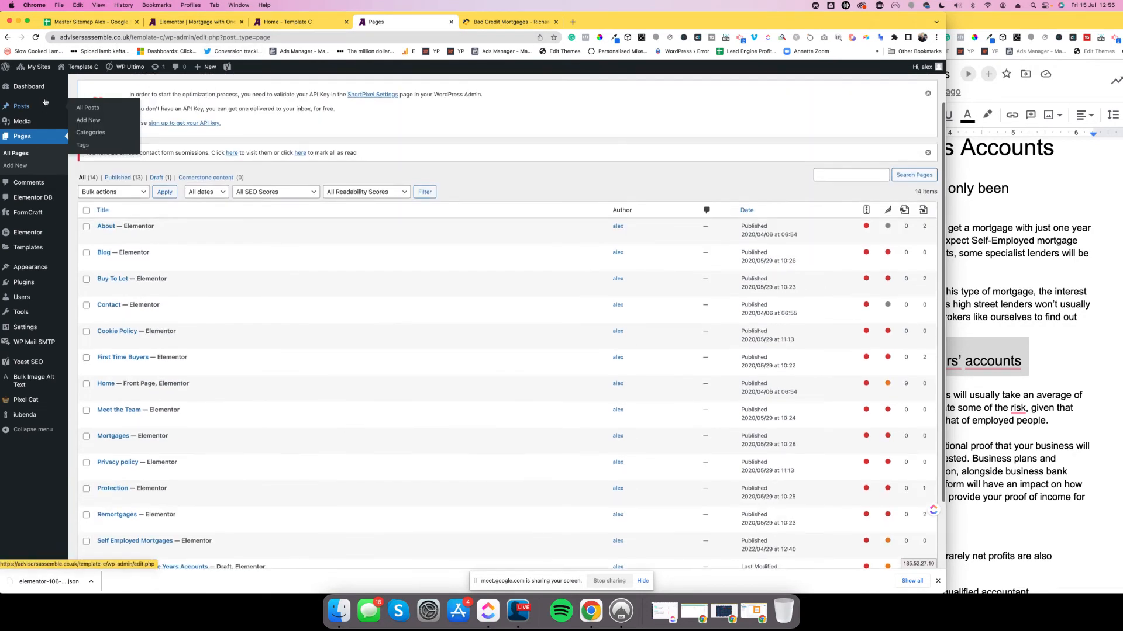
pyautogui.moveTo(32, 218)
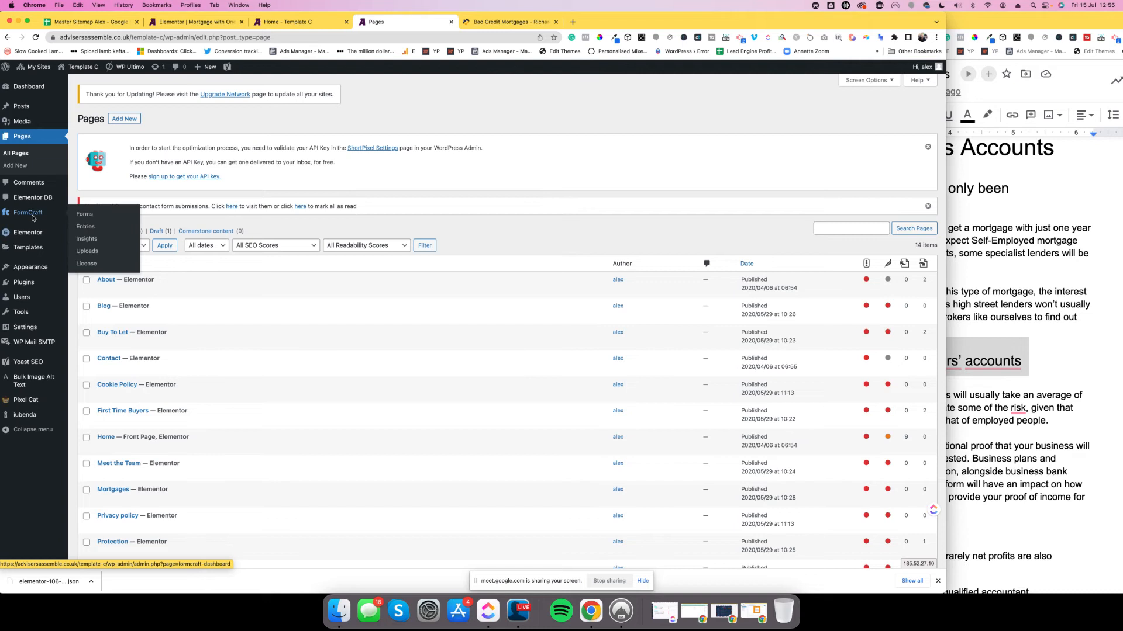
pyautogui.moveTo(30, 249)
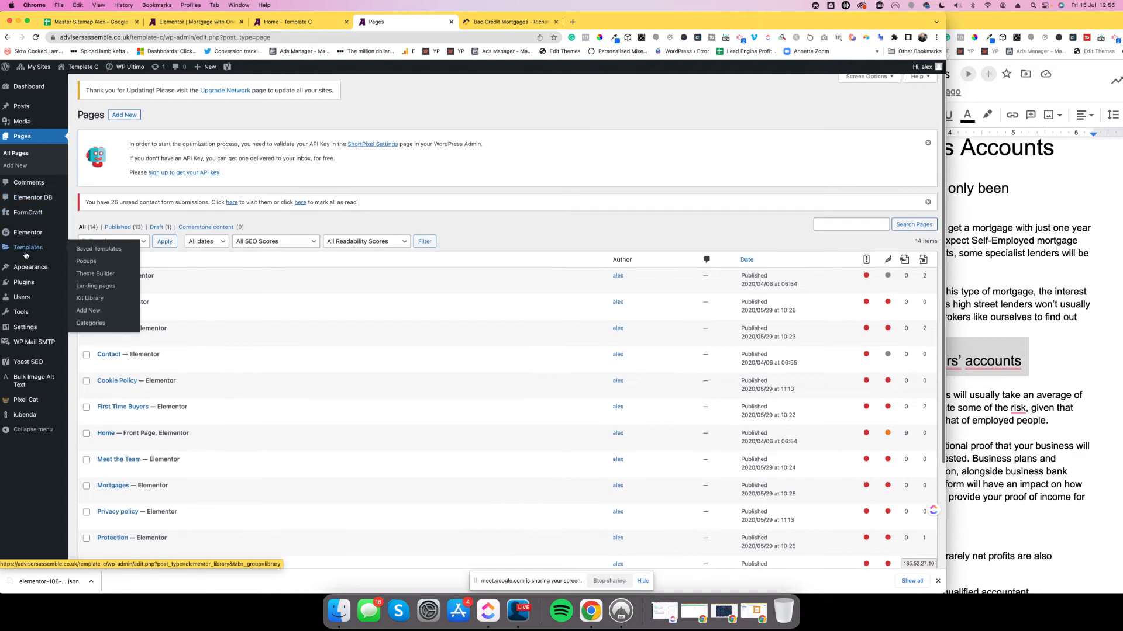
pyautogui.click(100, 250)
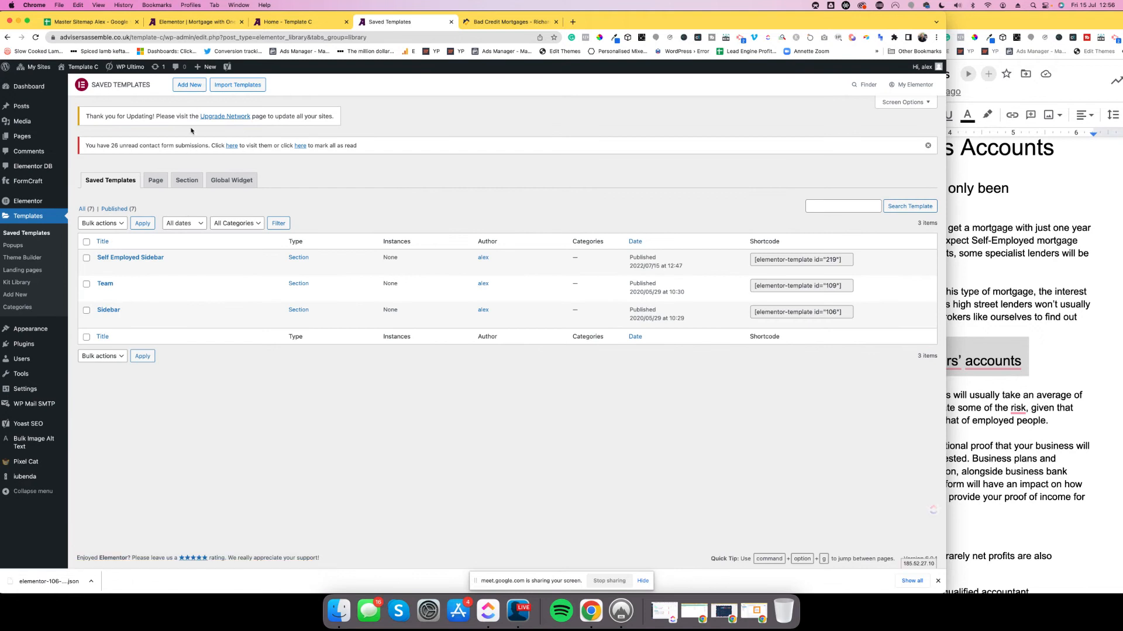
# - Create a new Elementor template of type Section named CTA Block
pyautogui.click(188, 86)
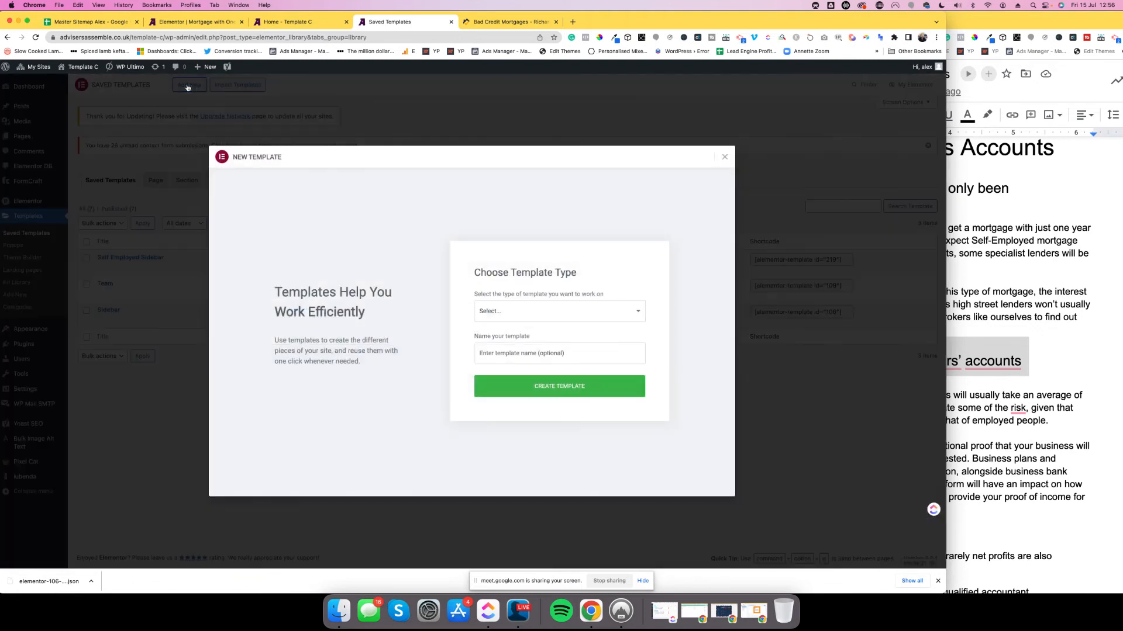
pyautogui.click(538, 320)
pyautogui.click(505, 335)
pyautogui.click(544, 357)
pyautogui.write('C')
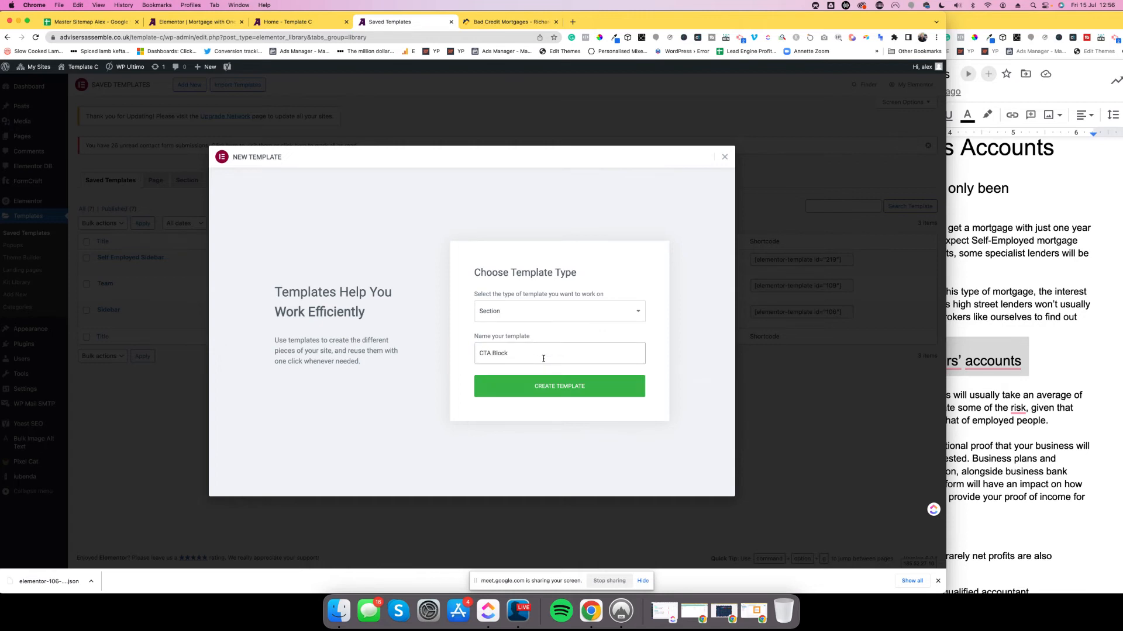
pyautogui.click(566, 388)
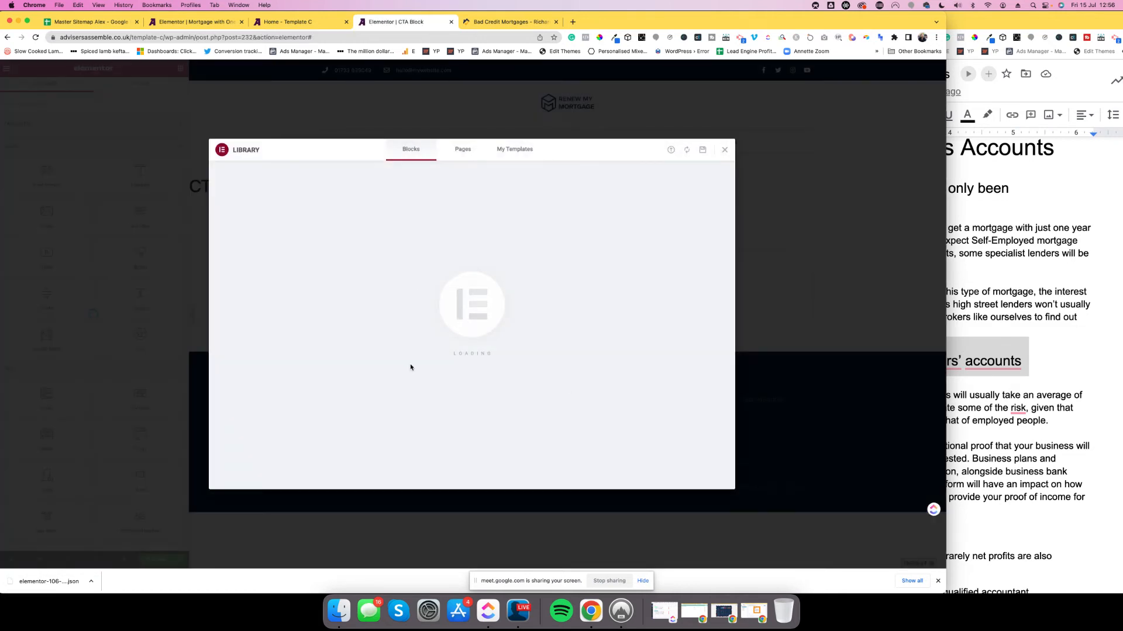
# - Try to insert the white "Company is a collective of passionates" block from the template library, and reload the editor
pyautogui.scroll(-2, 353, 277)
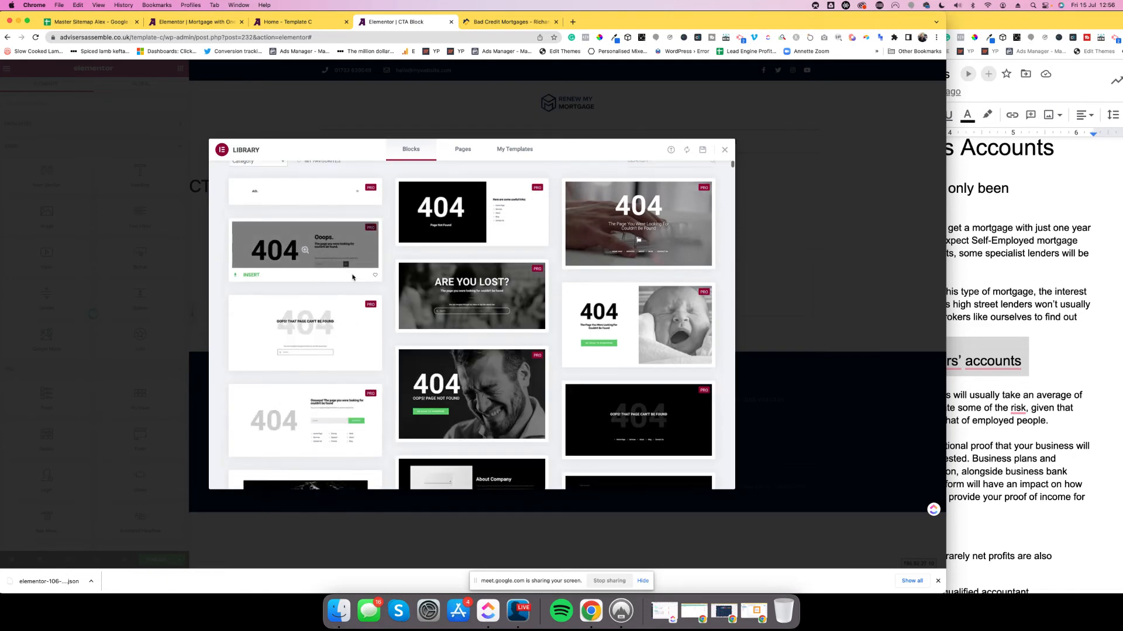
pyautogui.scroll(-15, 352, 277)
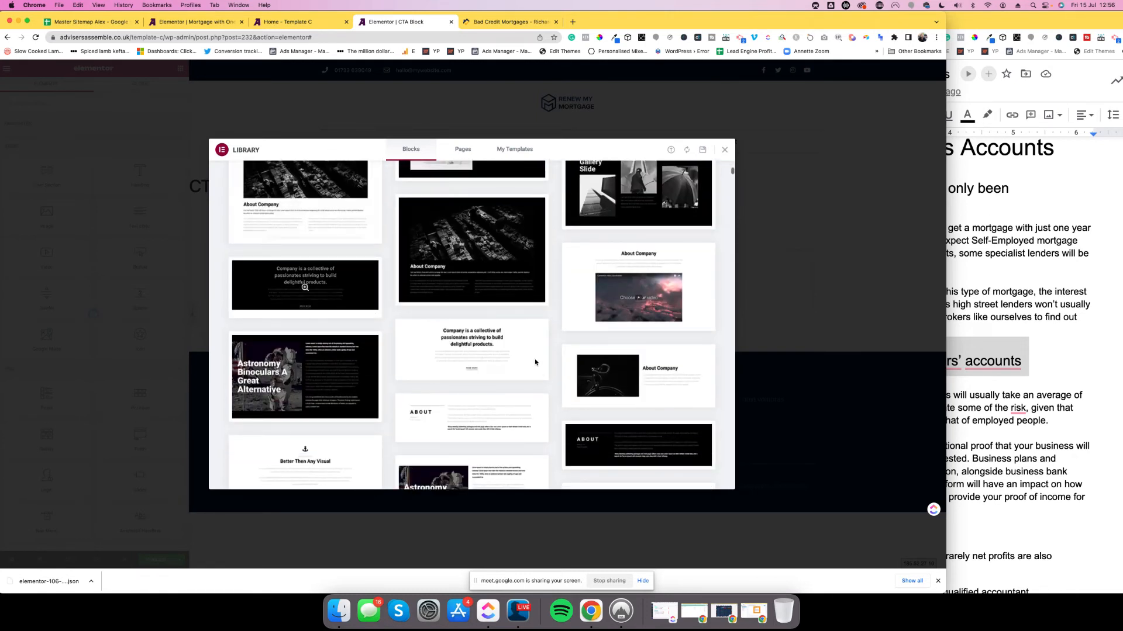
pyautogui.moveTo(442, 339)
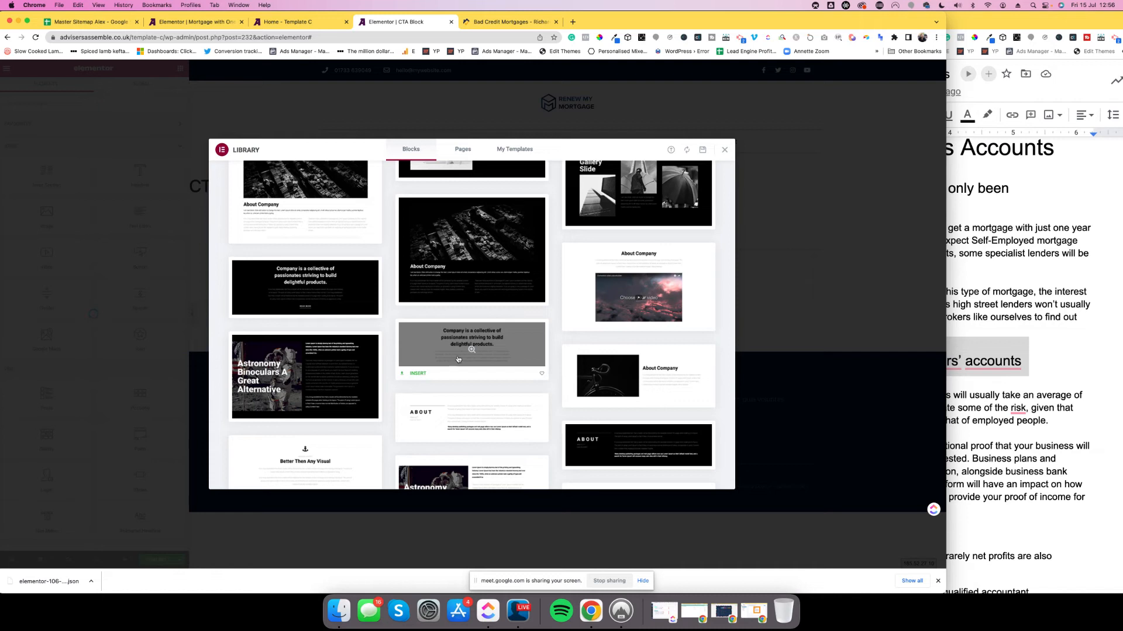
pyautogui.scroll(1, 459, 360)
pyautogui.click(417, 378)
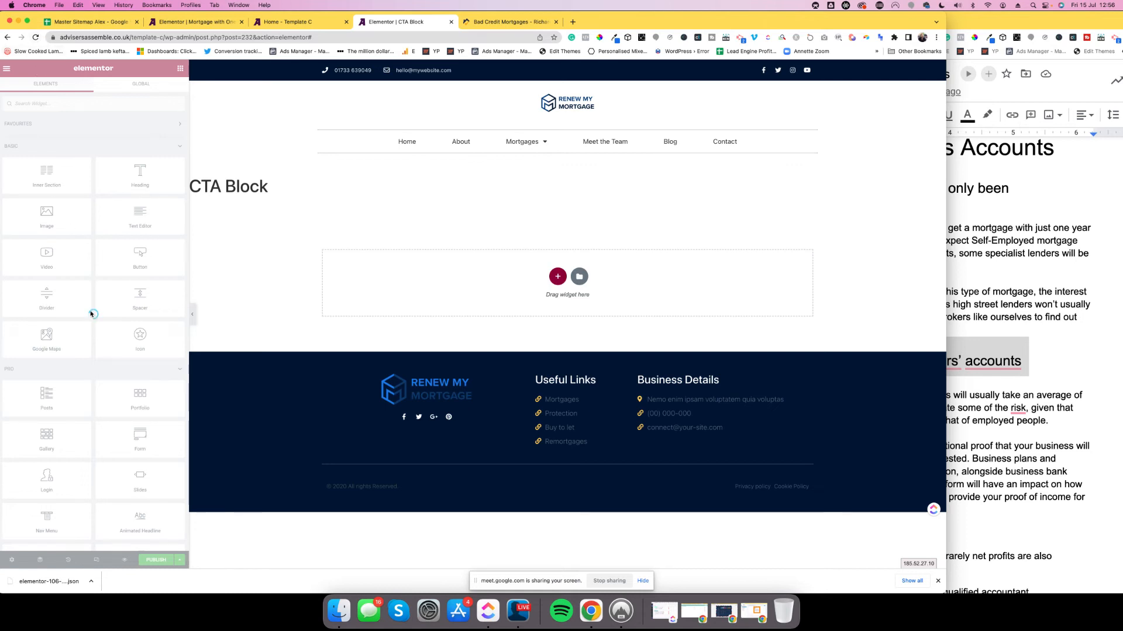
pyautogui.click(35, 37)
pyautogui.click(586, 215)
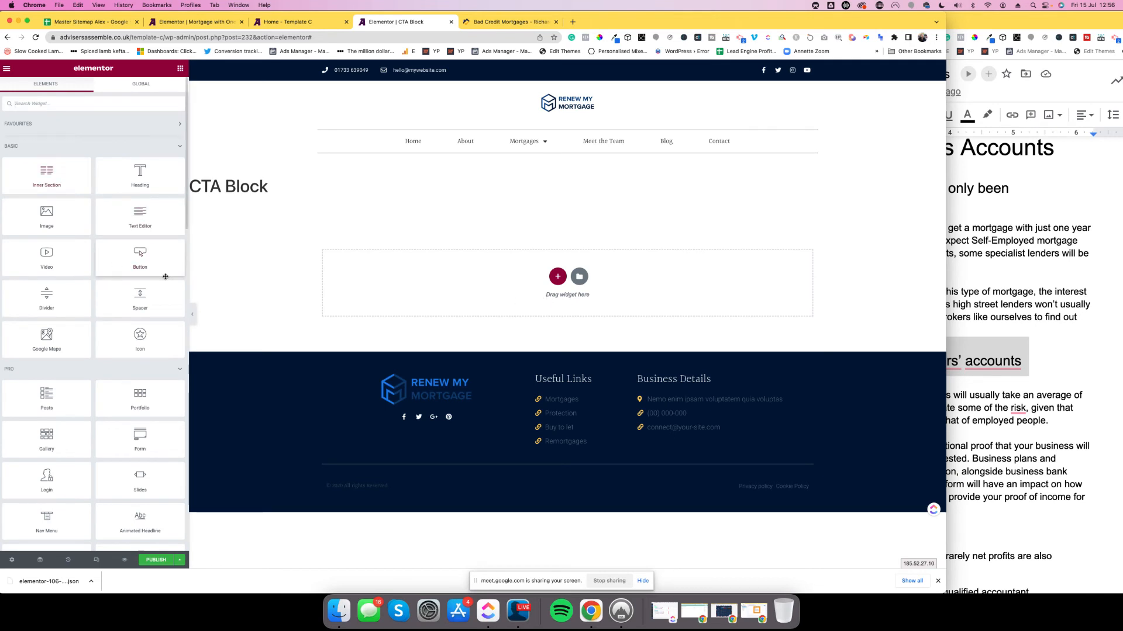
# - Add a single-column section to the template and give it a classic background in the global Secondary colour
pyautogui.click(557, 276)
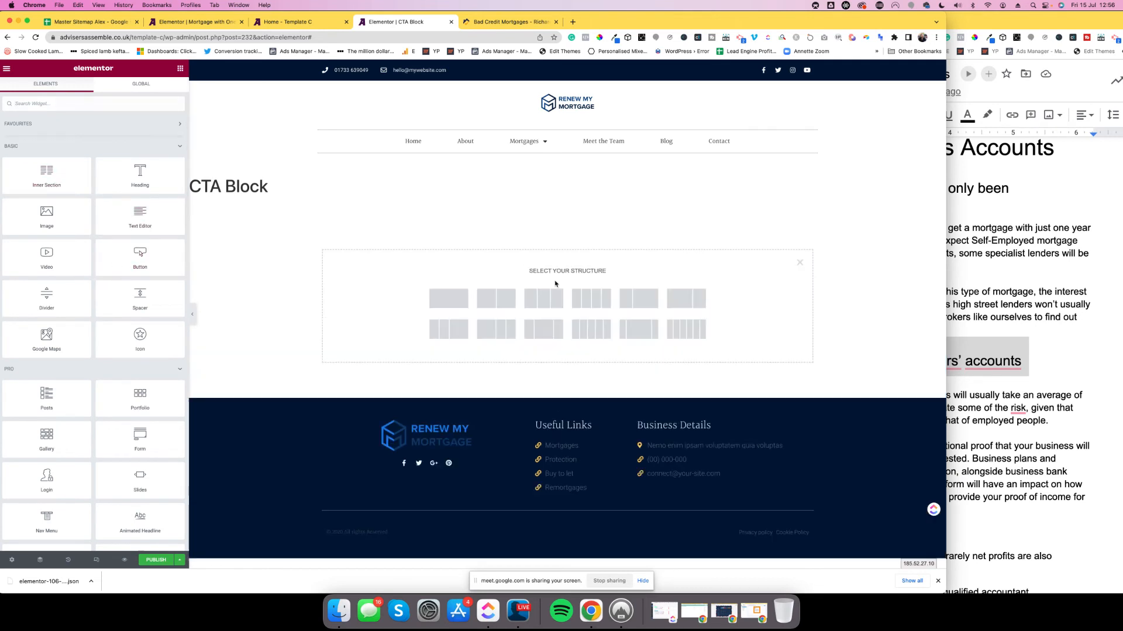
pyautogui.click(442, 296)
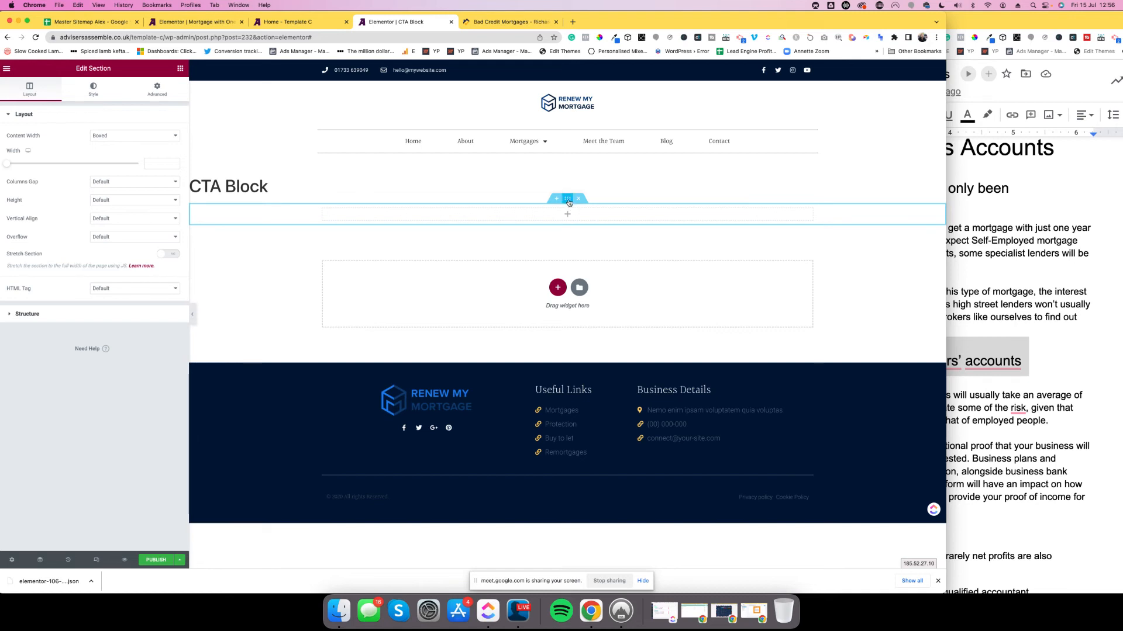
pyautogui.click(87, 94)
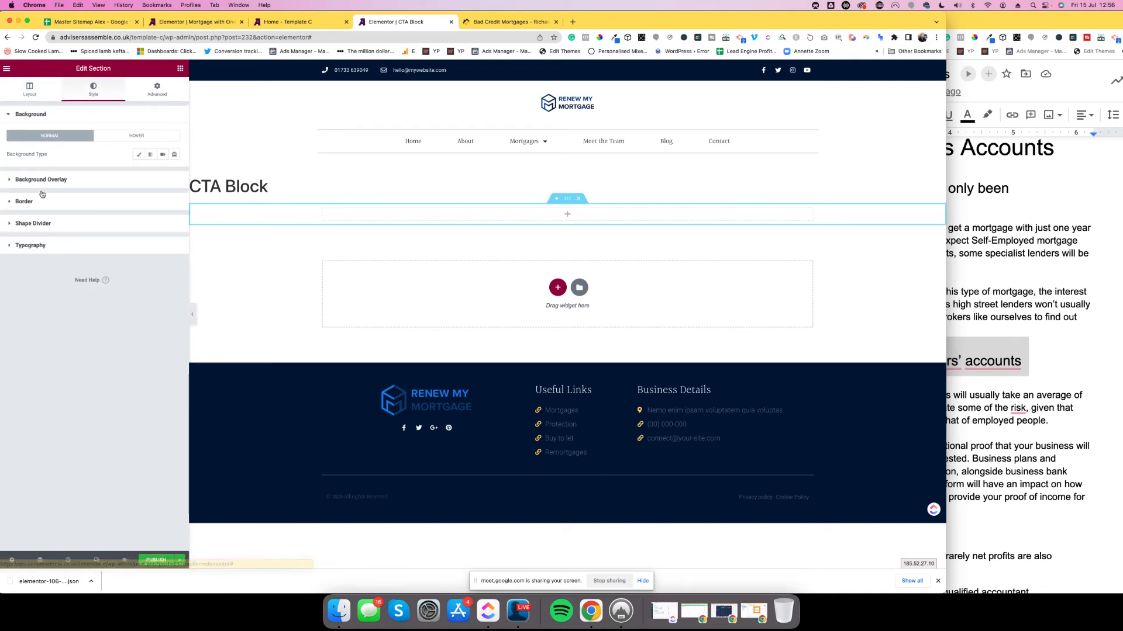
pyautogui.click(139, 155)
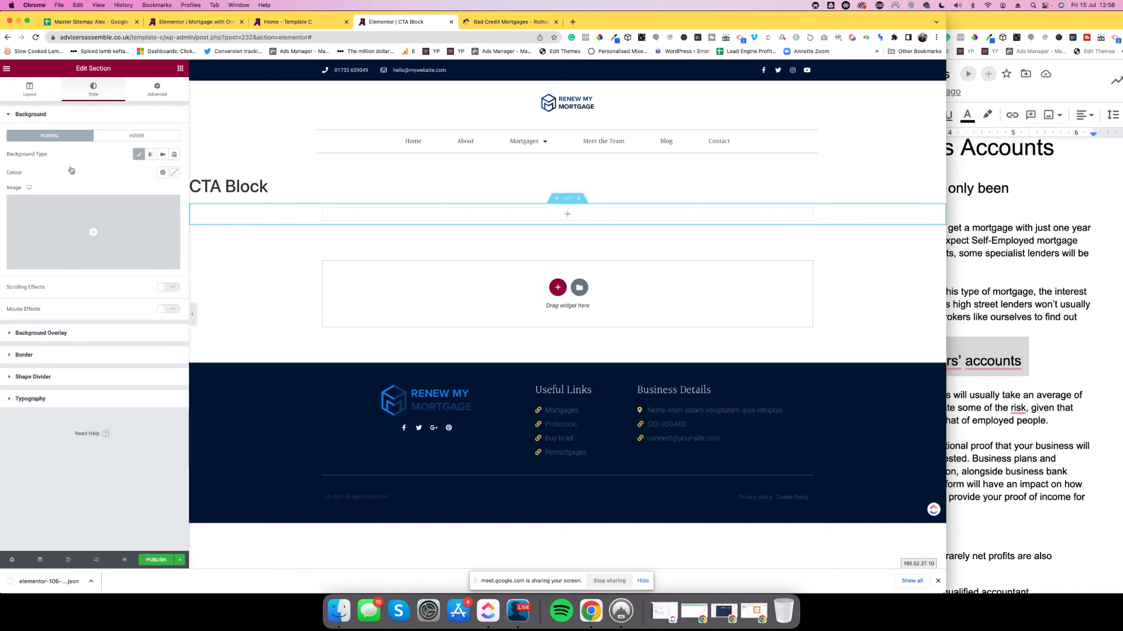
pyautogui.click(162, 172)
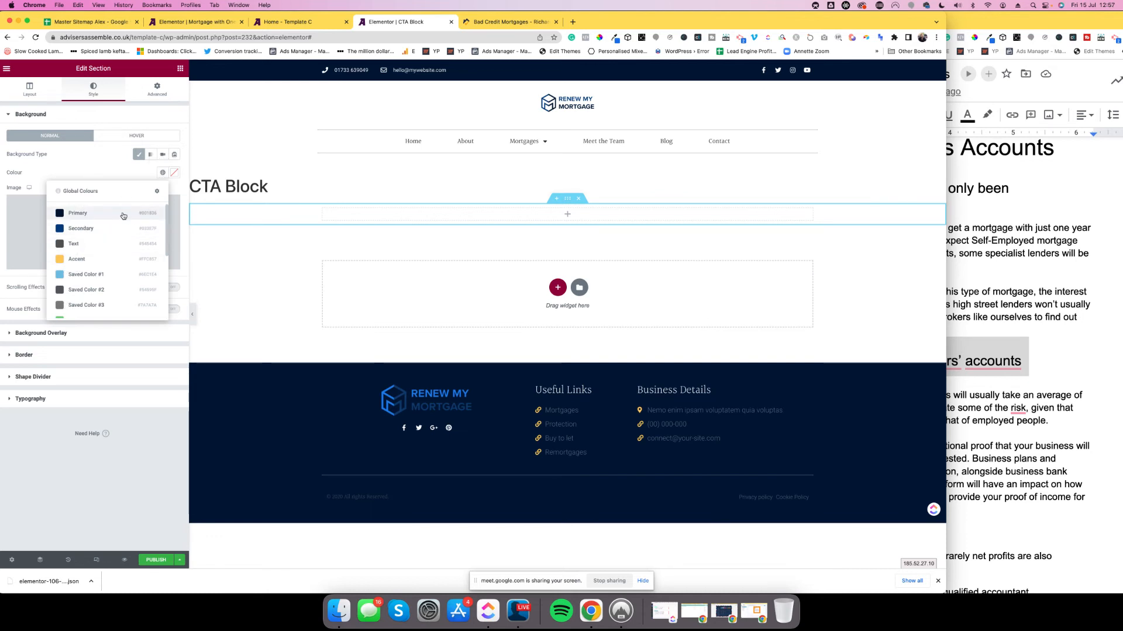
pyautogui.click(81, 228)
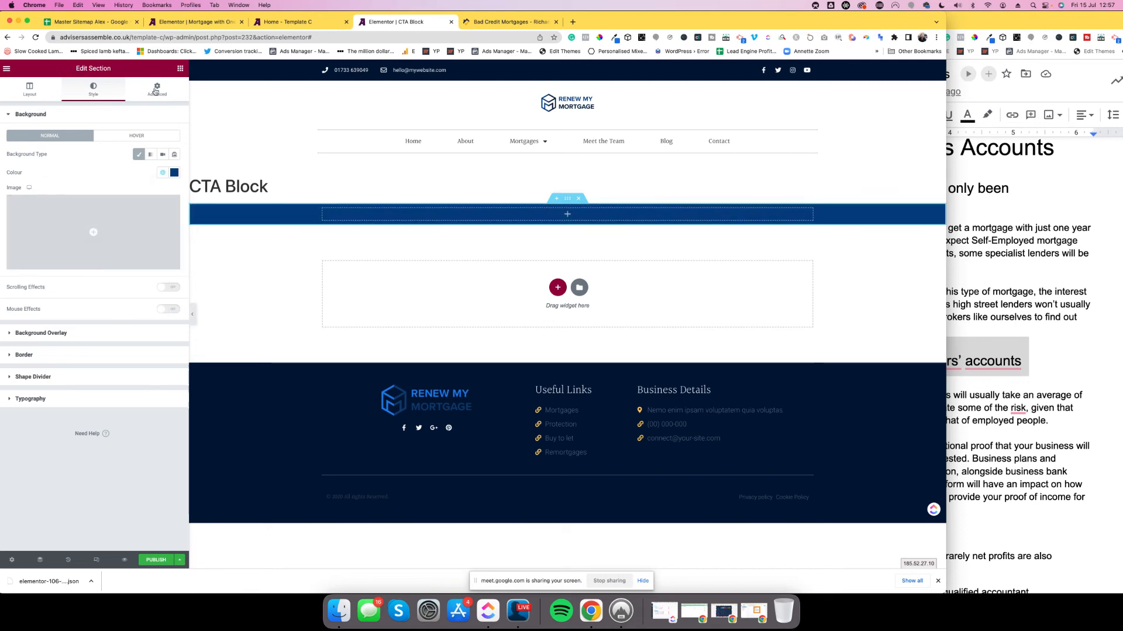
# - Add a centred heading reading "Speak To An Expert" to the blue section
pyautogui.click(180, 68)
pyautogui.moveTo(140, 176); pyautogui.dragTo(494, 217)
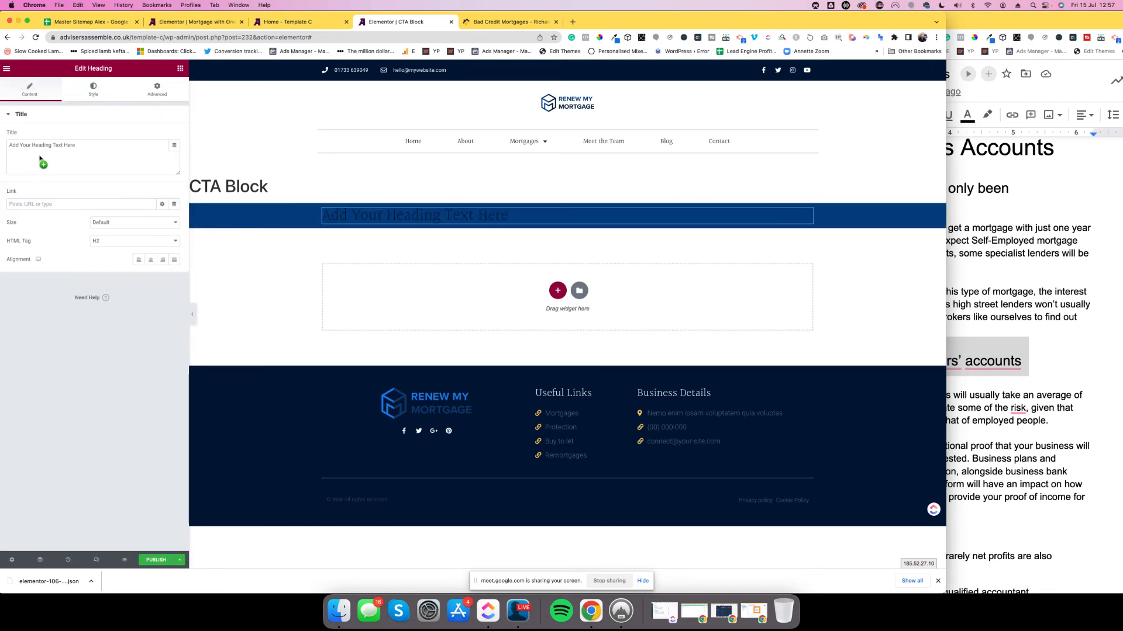
pyautogui.moveTo(81, 145); pyautogui.dragTo(3, 139)
pyautogui.write('S')
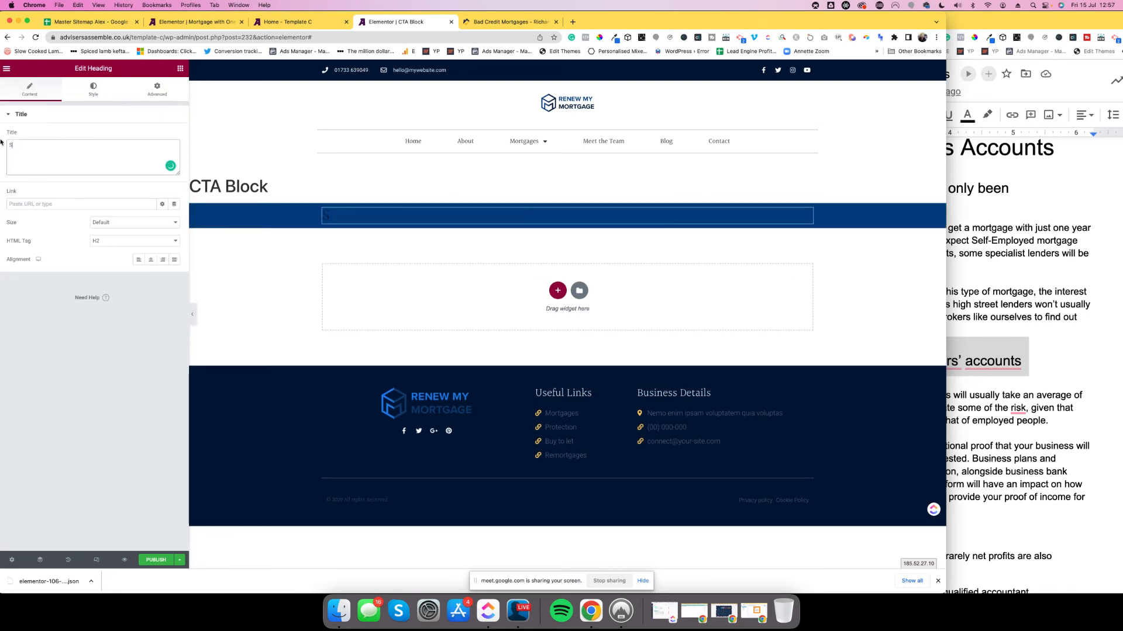
pyautogui.write('peak To An Expert')
pyautogui.click(150, 259)
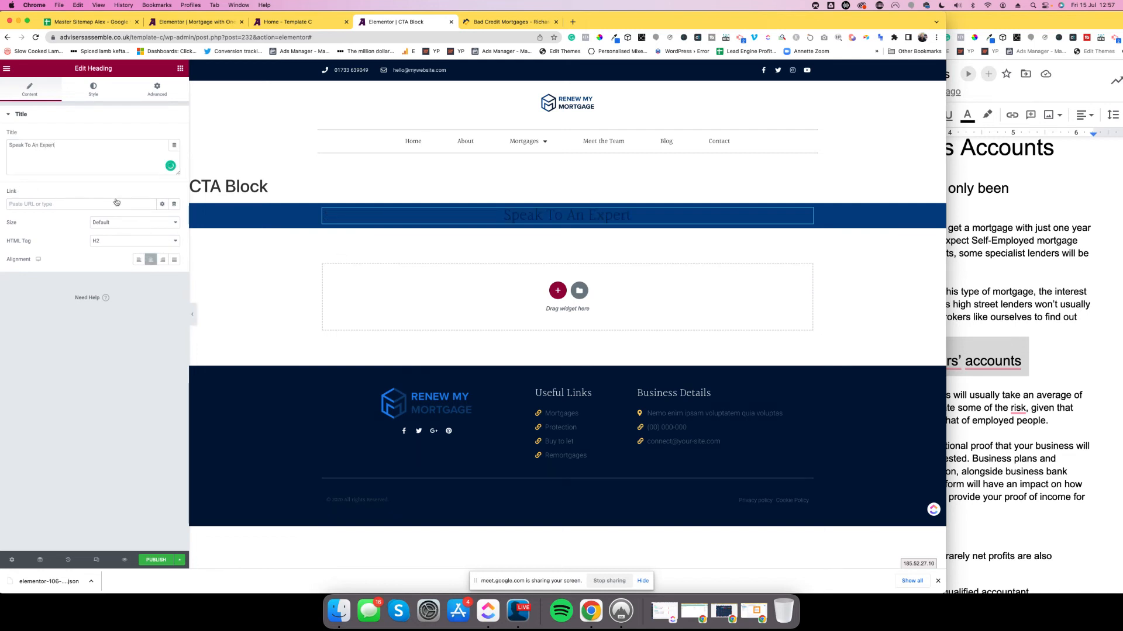
# - Set the Speak To An Expert heading's text colour to the saved white global colour
pyautogui.click(93, 89)
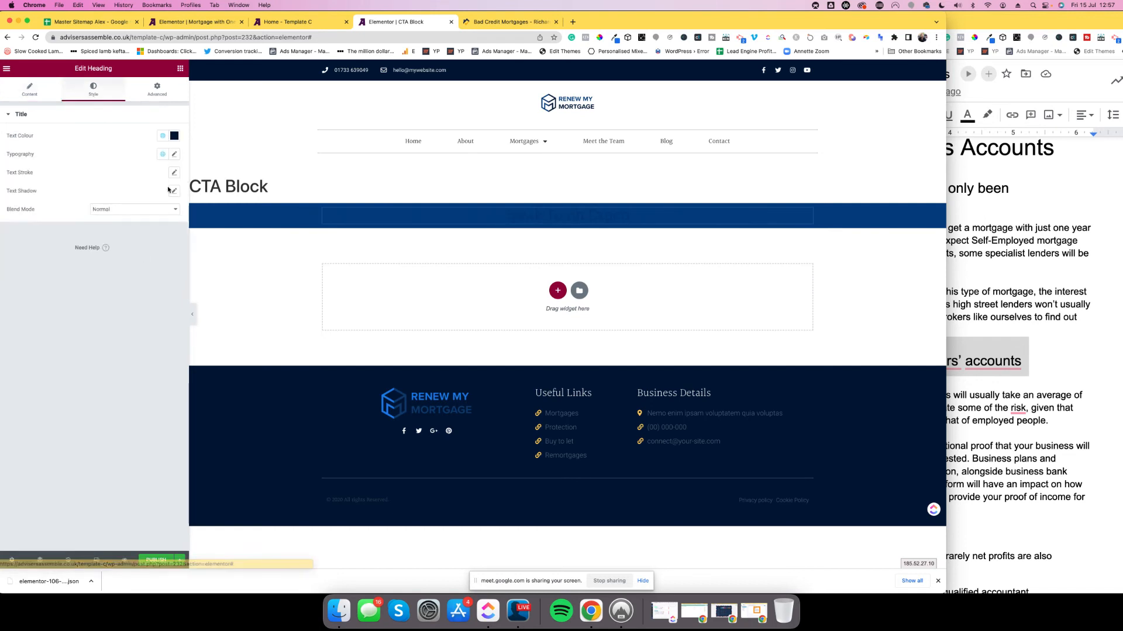
pyautogui.click(162, 137)
pyautogui.scroll(-5, 85, 245)
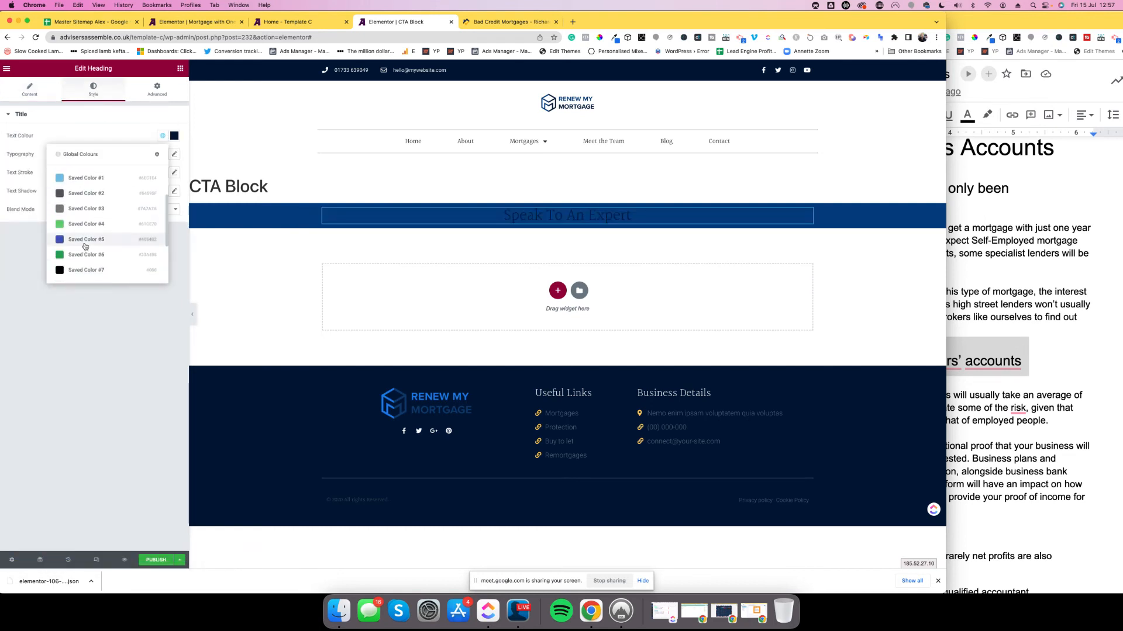
pyautogui.click(82, 221)
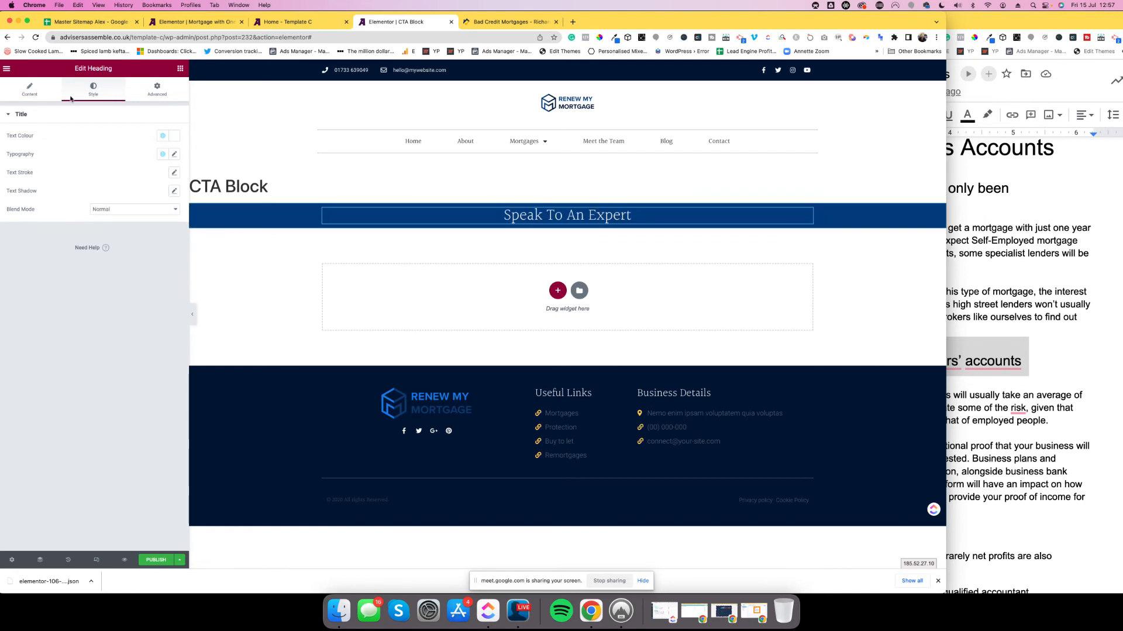
# - Add a text editor widget below the heading with the text "Give me a call becasue i'm awesome"
pyautogui.click(180, 69)
pyautogui.moveTo(140, 218); pyautogui.dragTo(348, 248)
pyautogui.click(159, 141)
pyautogui.moveTo(144, 205); pyautogui.dragTo(1, 155)
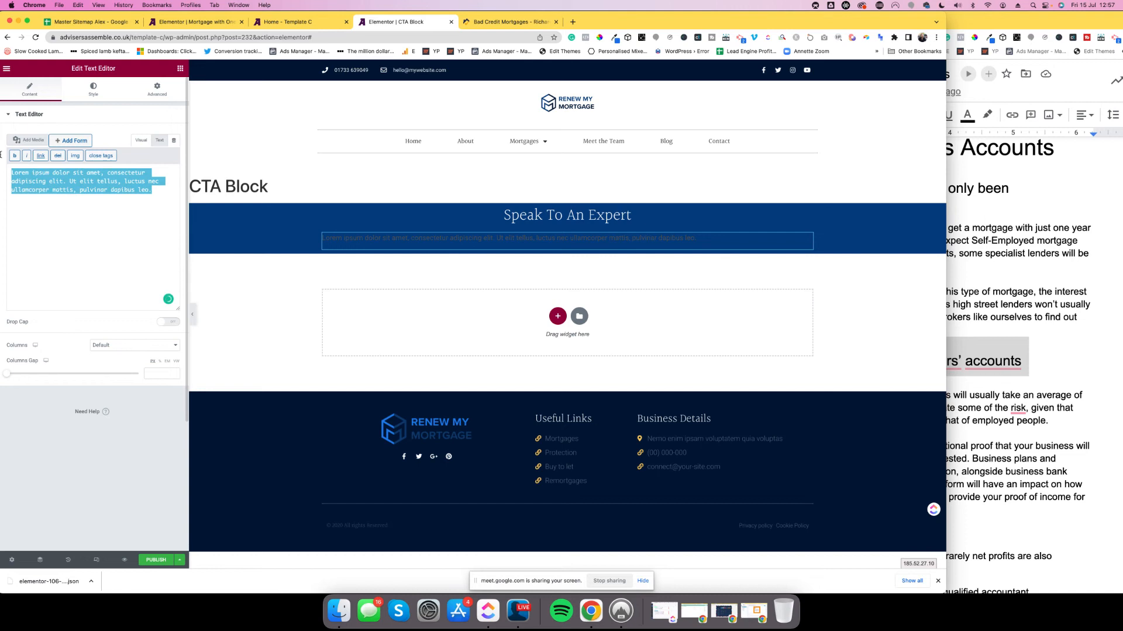
pyautogui.write('Give me a c')
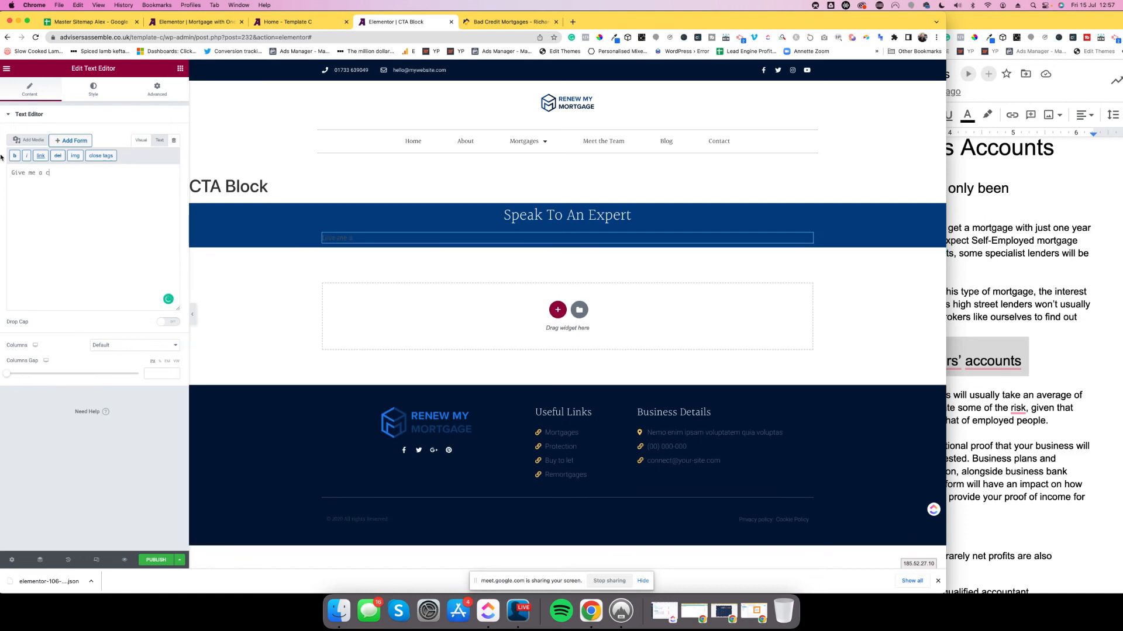
pyautogui.write("all becasue i'm awesome")
# - Set the paragraph's text colour to #FFFFFF and centre its alignment
pyautogui.click(93, 89)
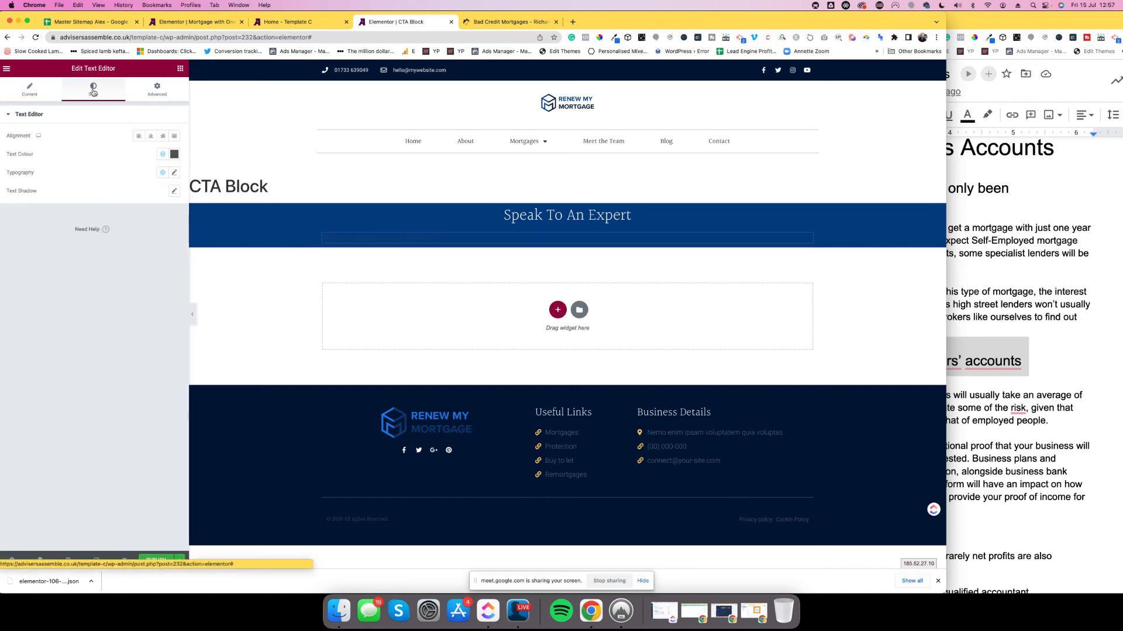
pyautogui.click(174, 155)
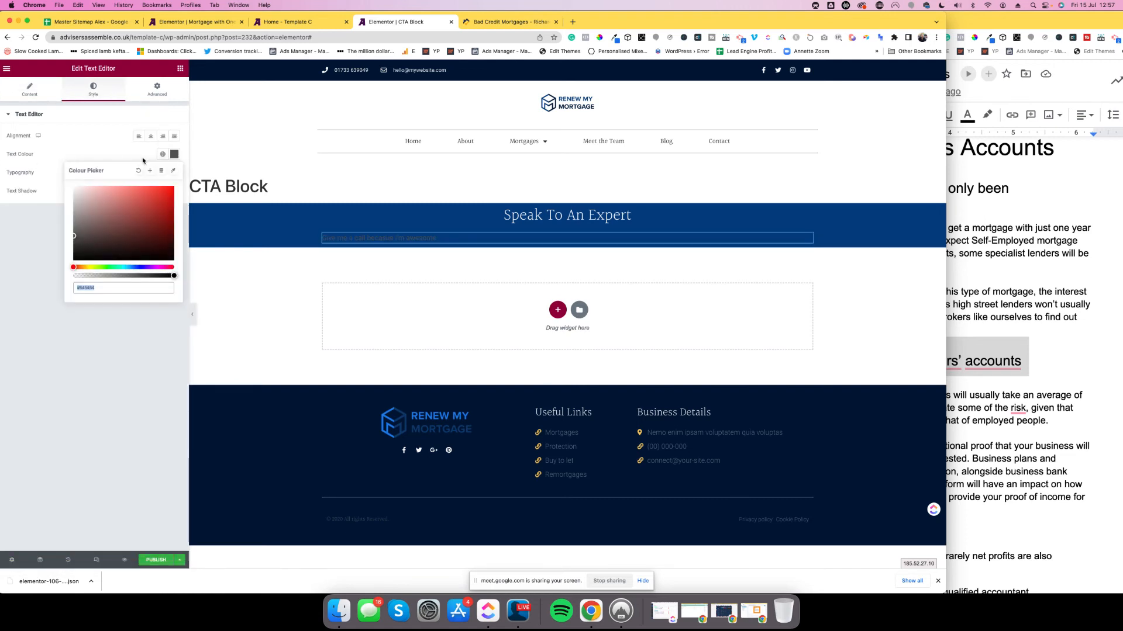
pyautogui.write('#FFFFFF')
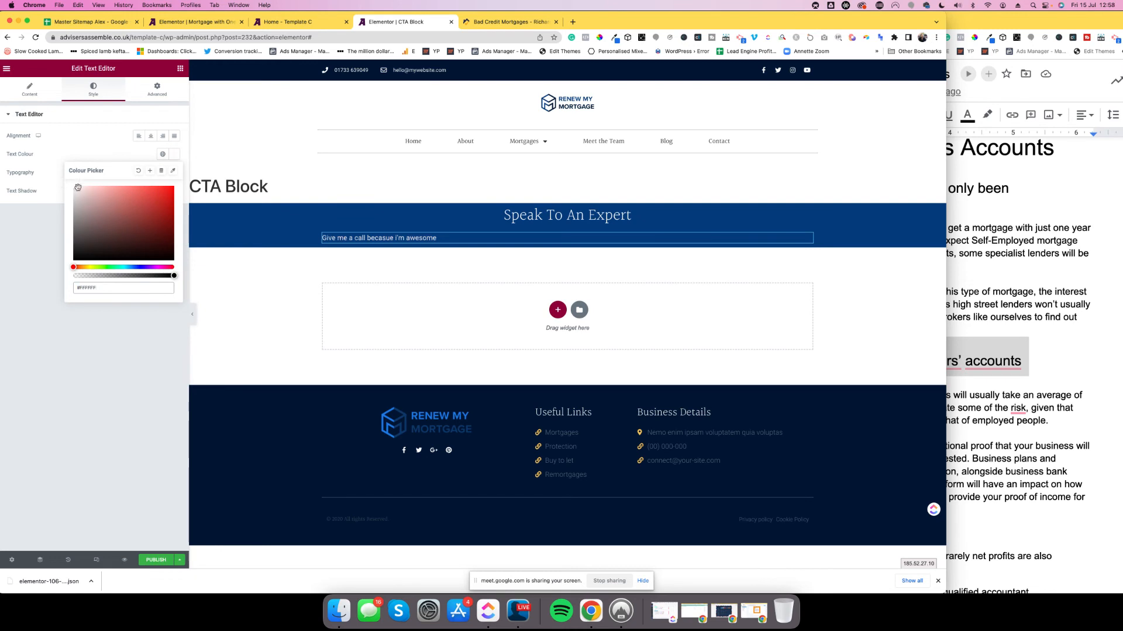
pyautogui.click(85, 139)
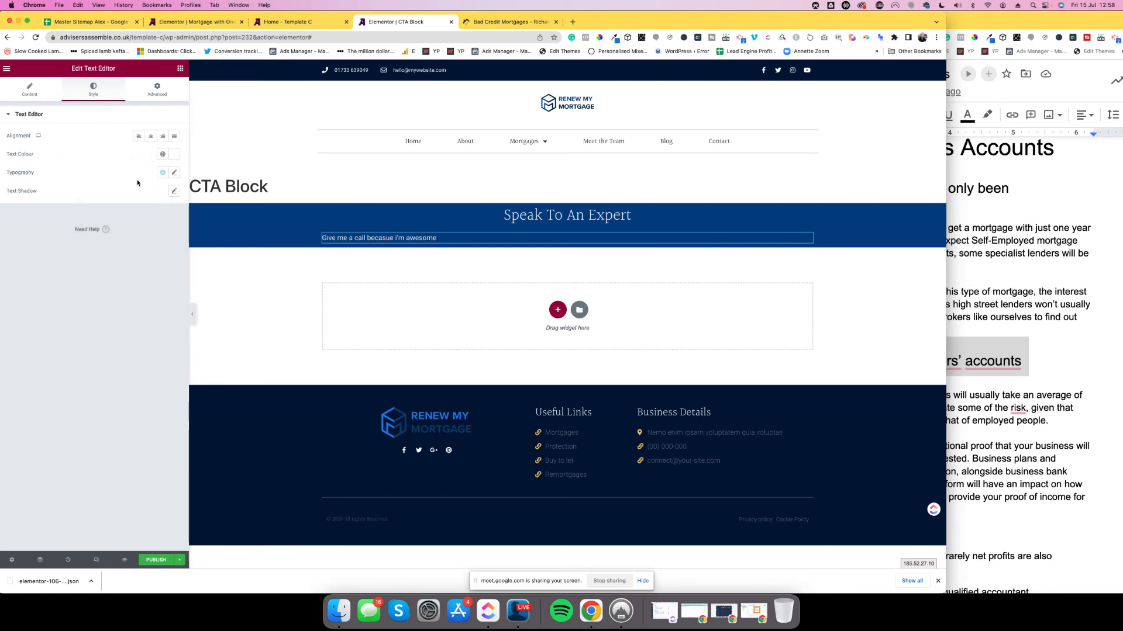
pyautogui.click(150, 138)
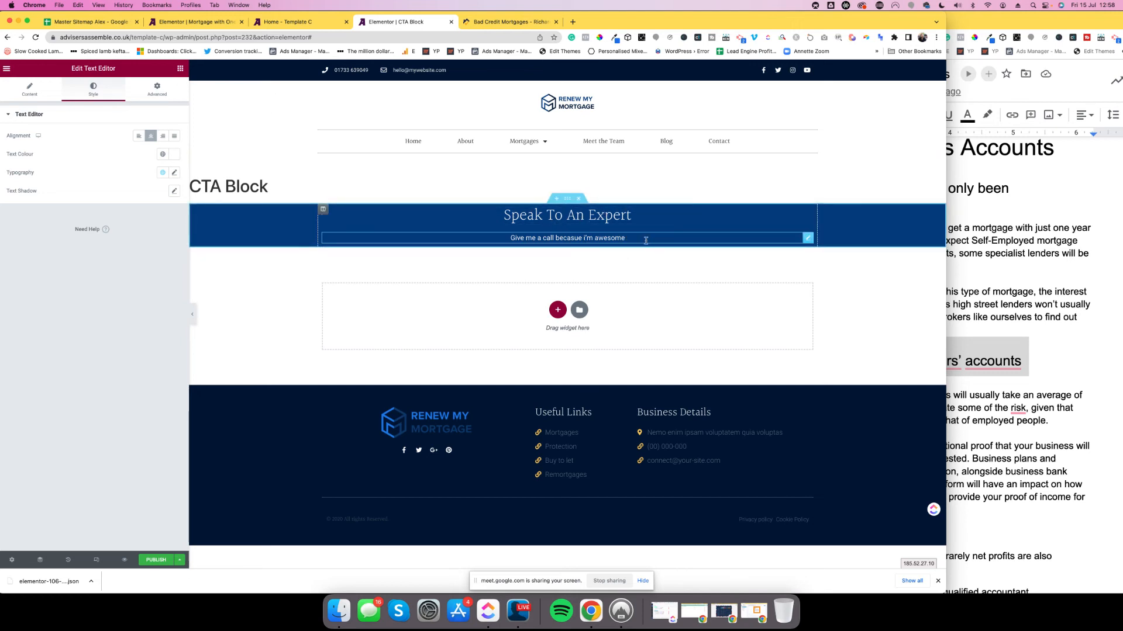
# - Set the blue section's padding to 2 on all four sides
pyautogui.click(566, 199)
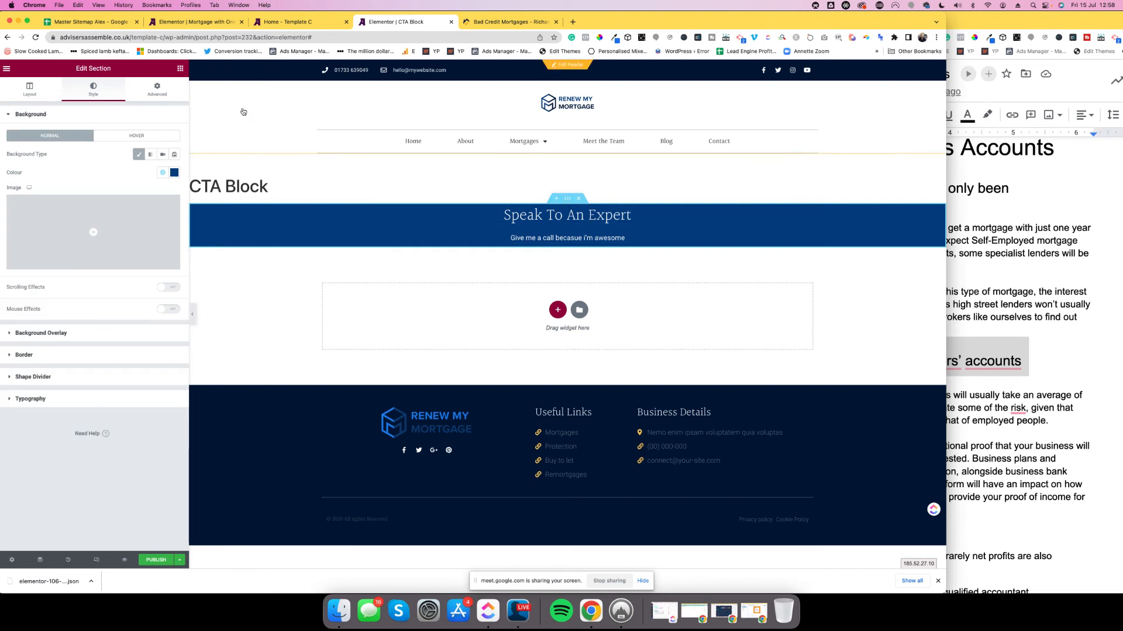
pyautogui.click(156, 90)
pyautogui.click(19, 182)
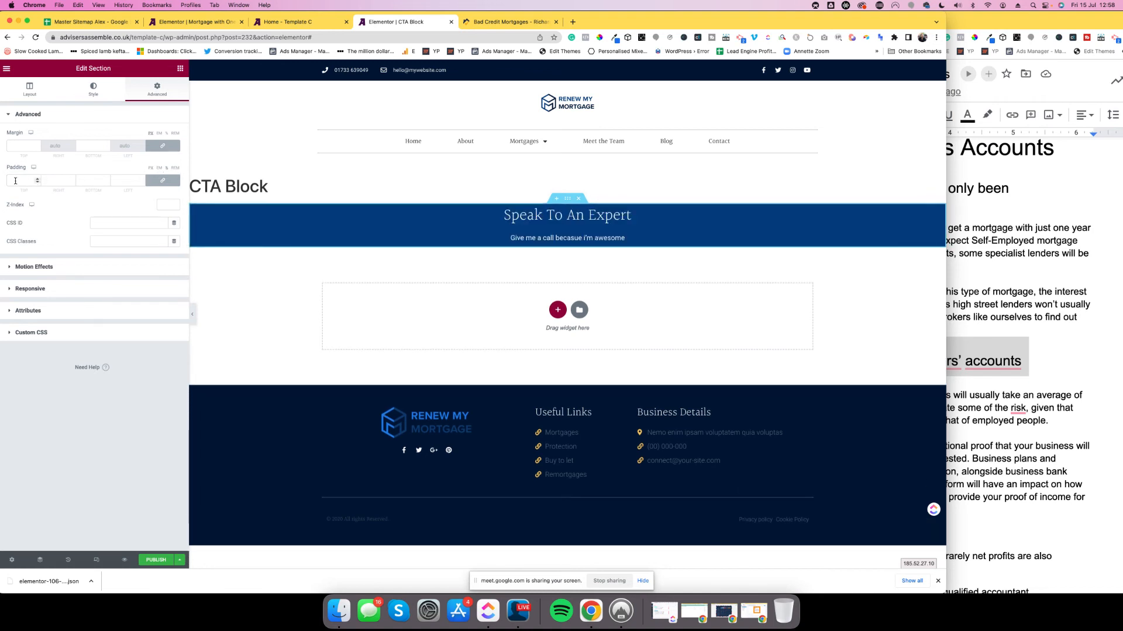
pyautogui.write('2')
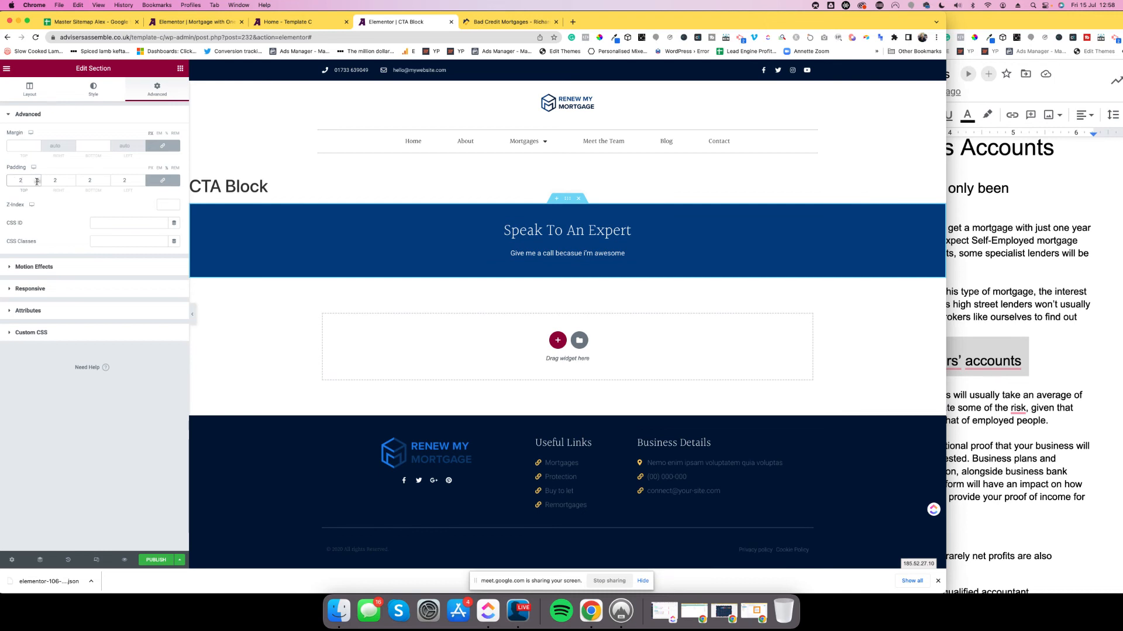
# - Set the blue section's padding to 1 on all four sides and publish the CTA Block template
pyautogui.write('1')
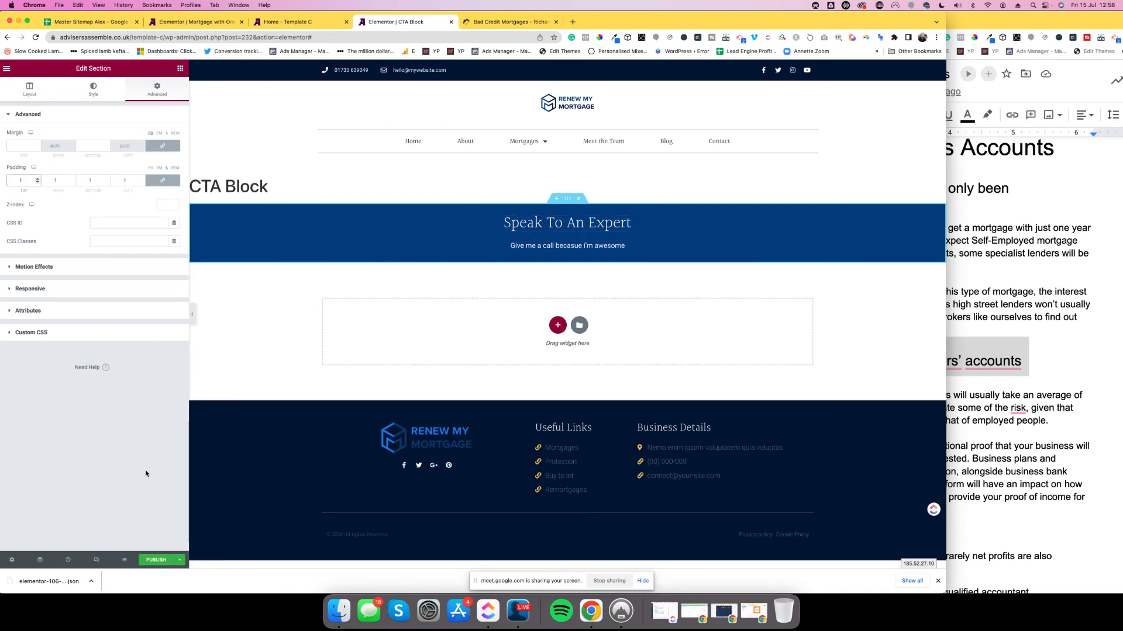
pyautogui.click(155, 561)
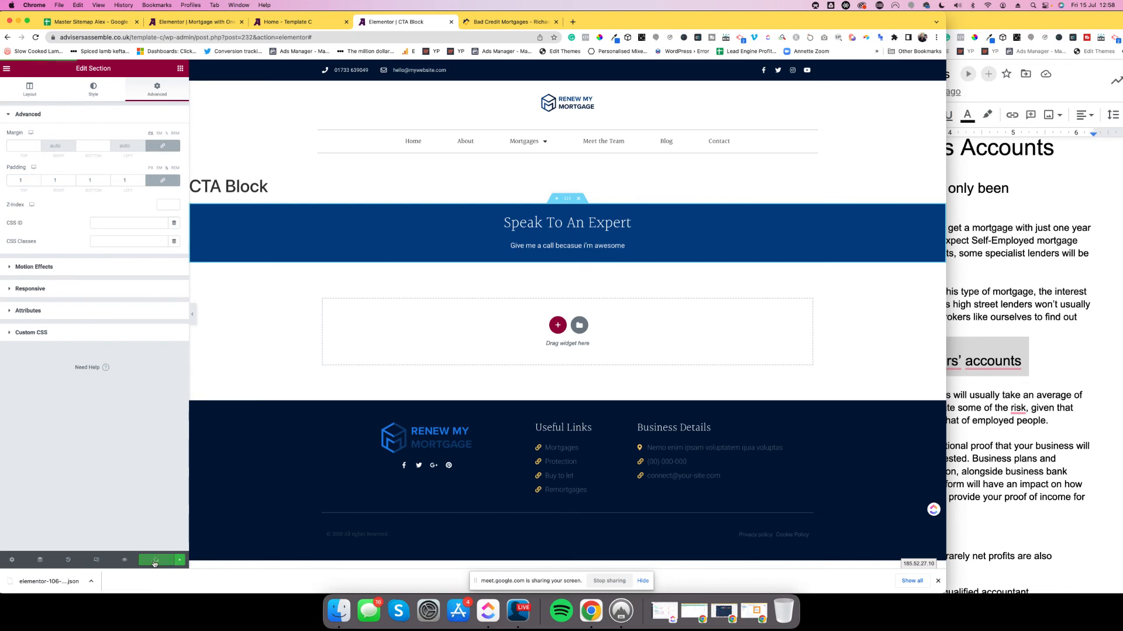
# - View the live template, go to the Mortgage with One Years Accounts page through the site navigation, and open that page in Elementor
pyautogui.click(129, 535)
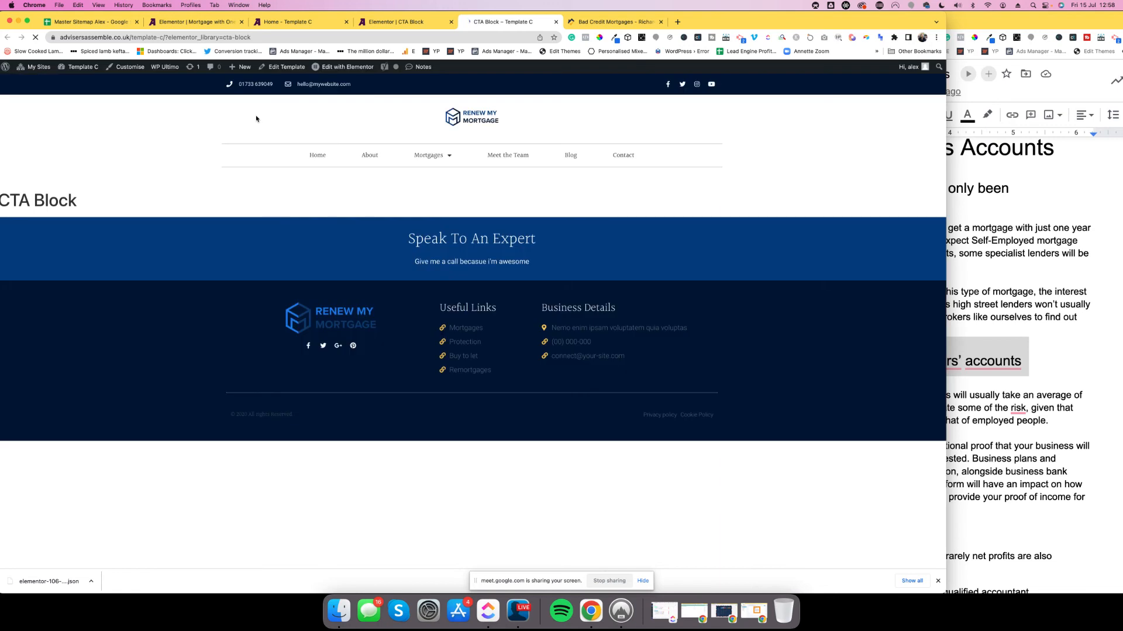
pyautogui.moveTo(435, 154)
pyautogui.moveTo(438, 257)
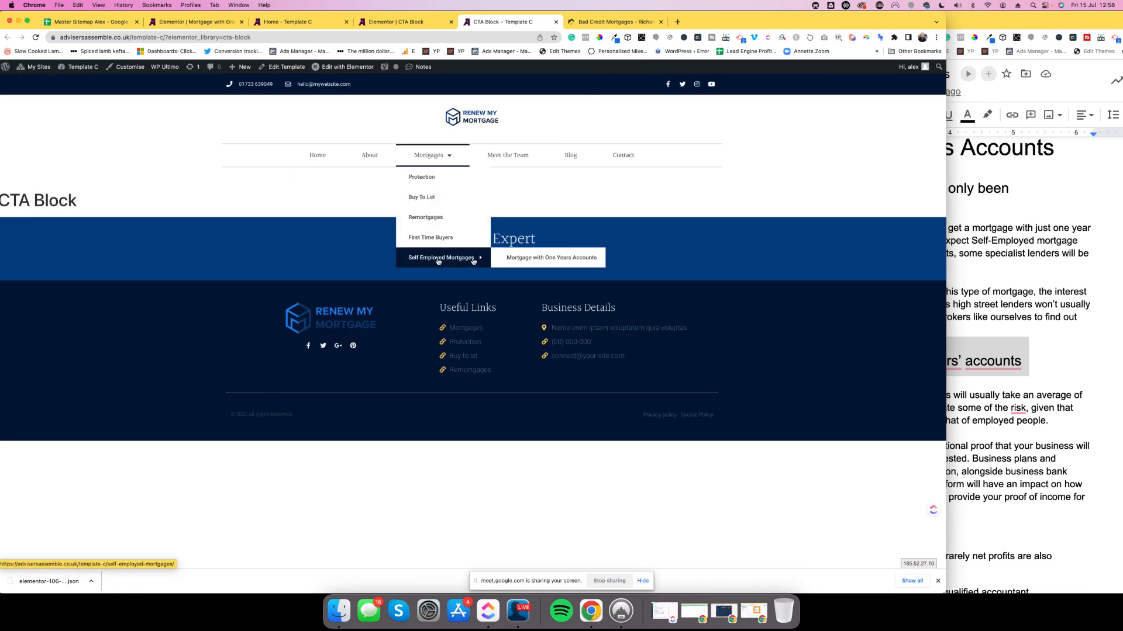
pyautogui.click(561, 261)
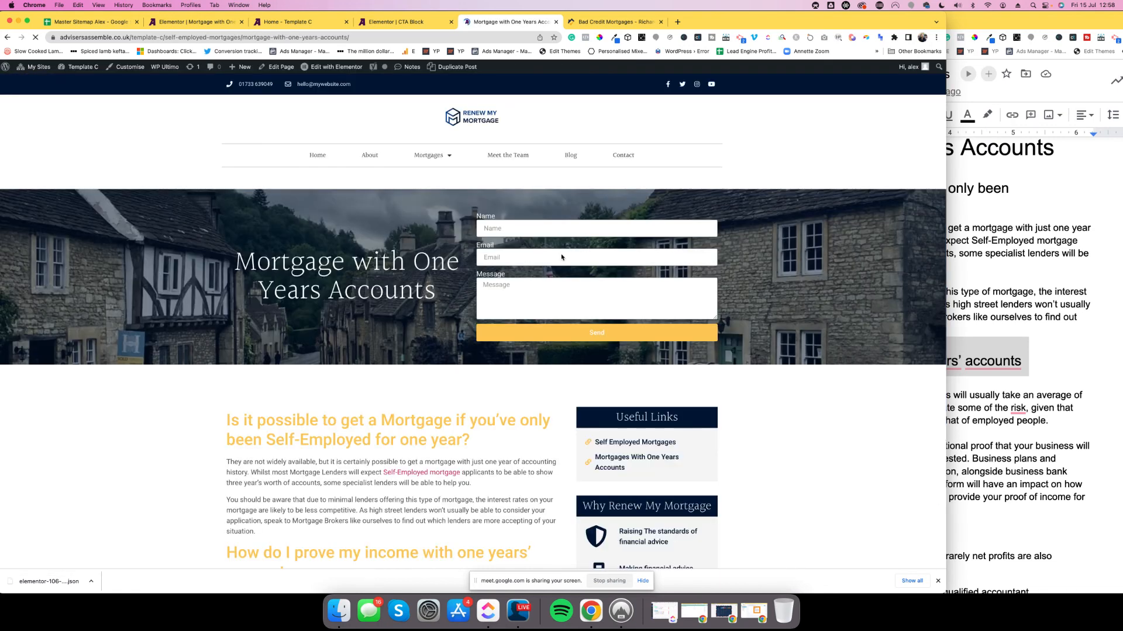
pyautogui.scroll(-10, 412, 263)
pyautogui.scroll(-5, 412, 264)
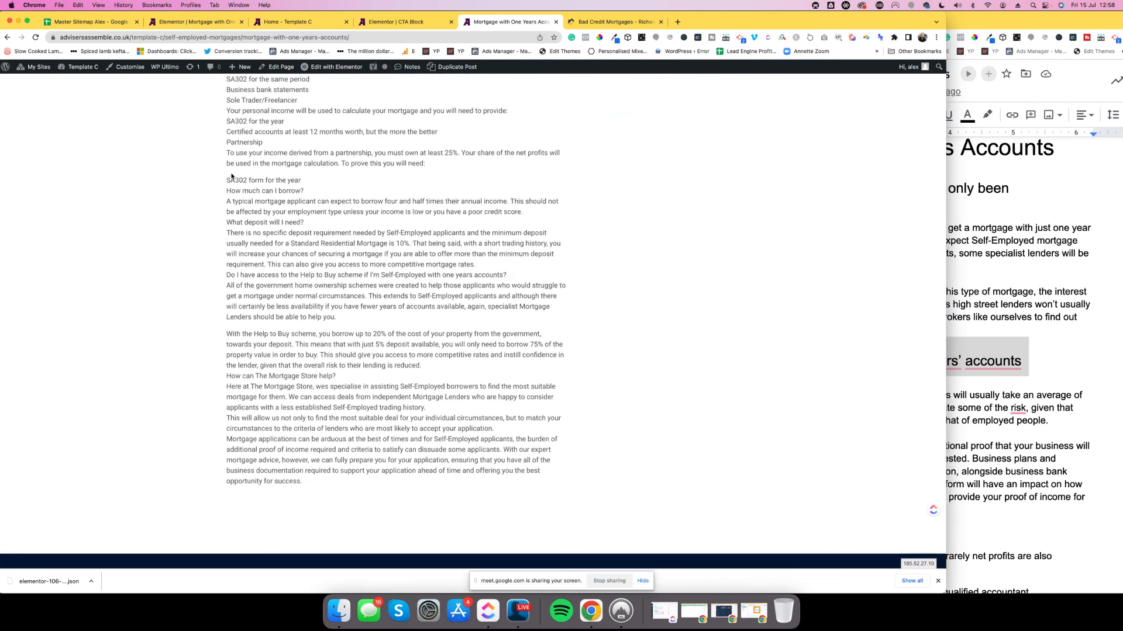
pyautogui.moveTo(333, 69)
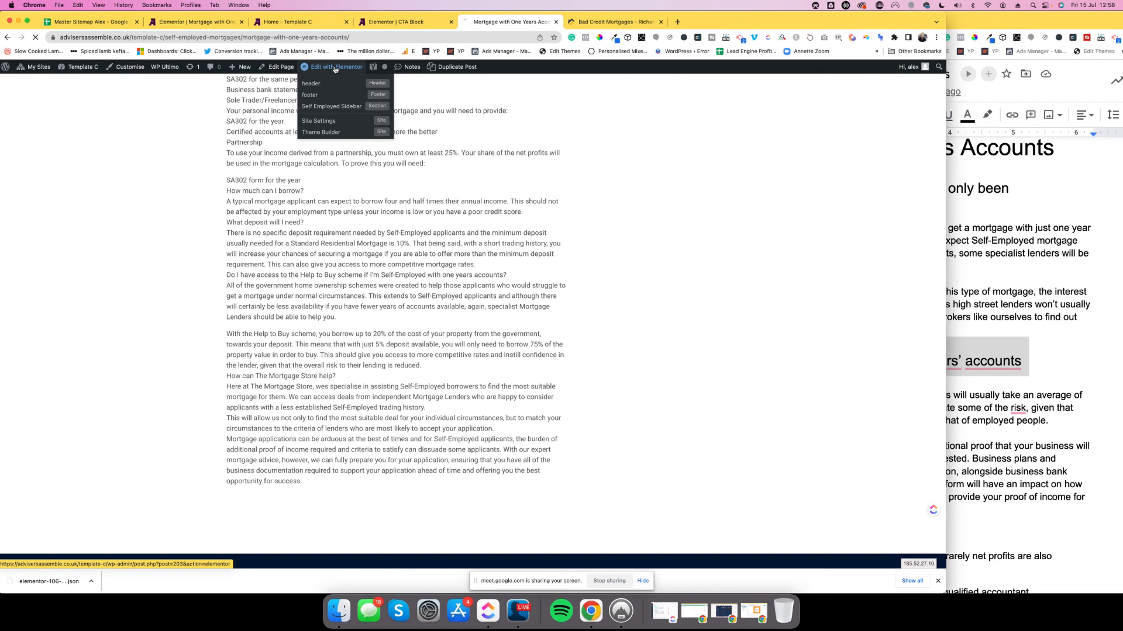
pyautogui.click(335, 69)
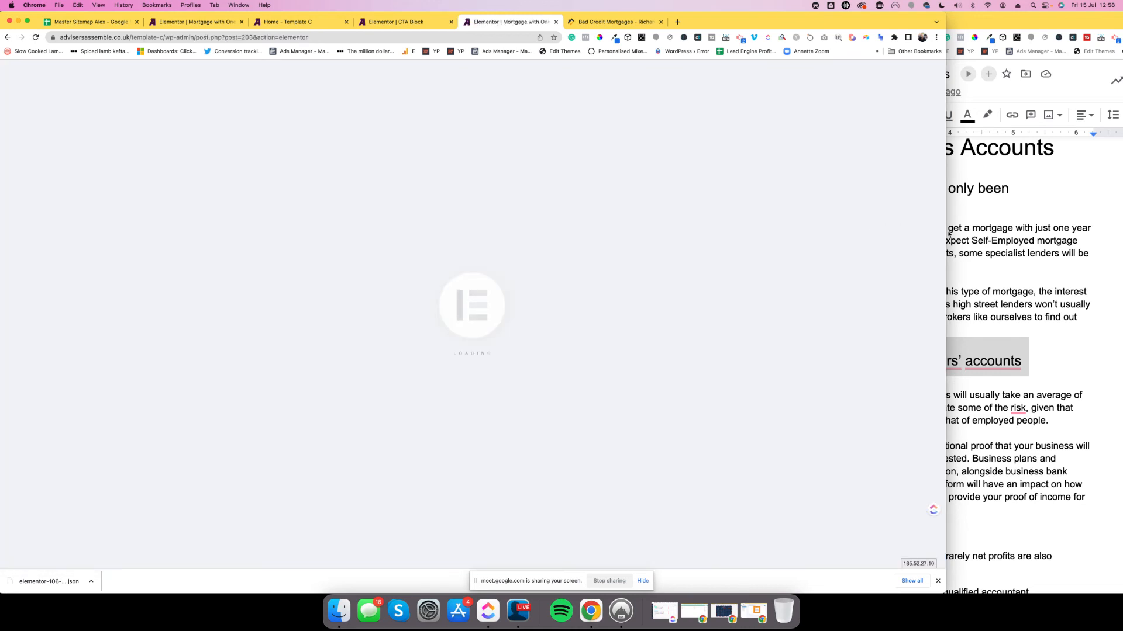
# - Widen the browser window and reload the page editor
pyautogui.moveTo(945, 234); pyautogui.dragTo(1046, 231)
pyautogui.scroll(-7, 621, 332)
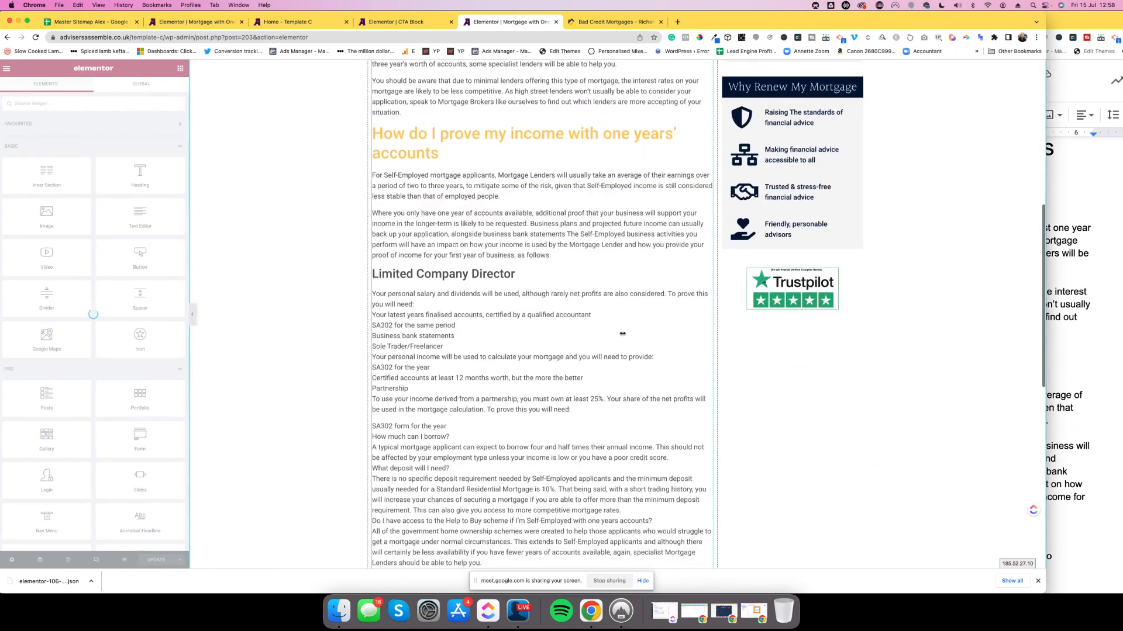
pyautogui.click(479, 306)
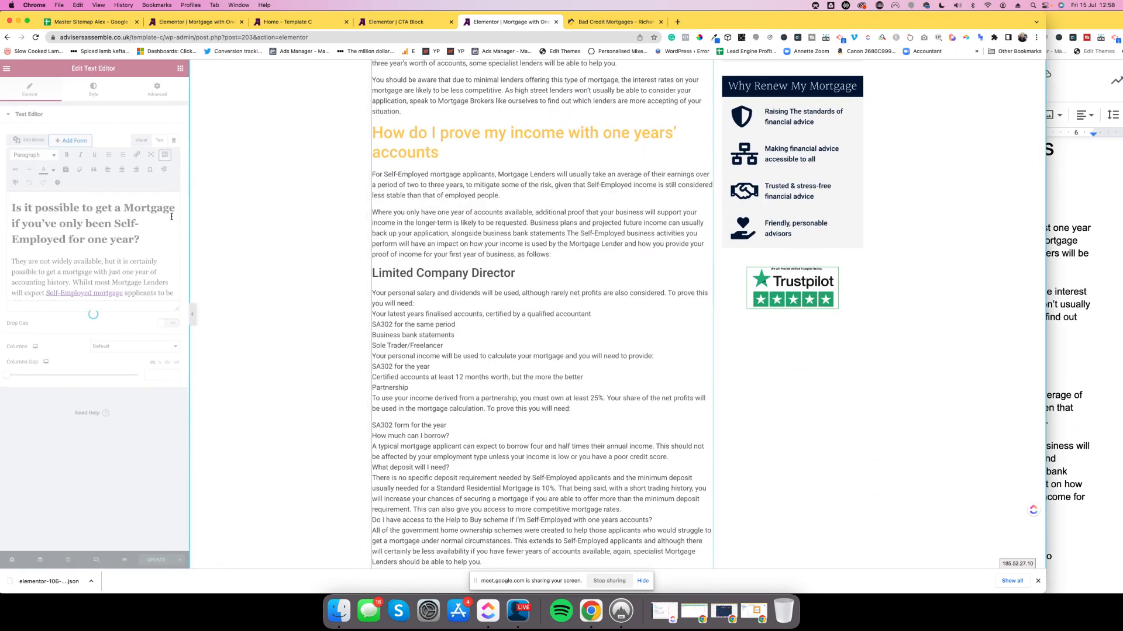
pyautogui.click(36, 36)
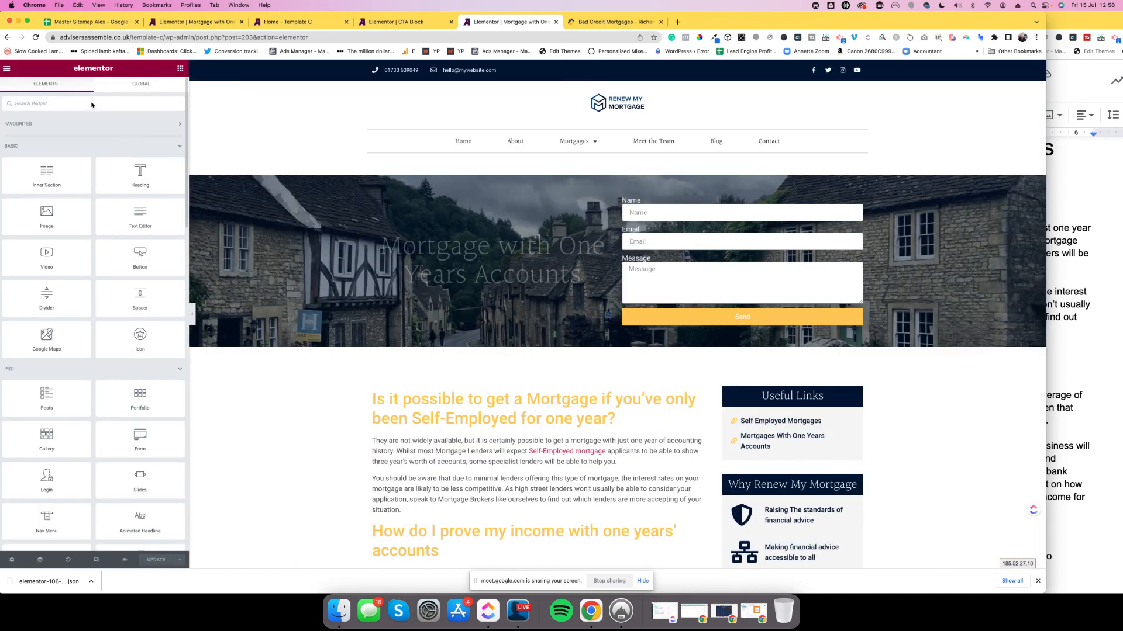
# - Cut the article text from "With the Help to Buy scheme" to the end, and remove the leftover blank lines
pyautogui.scroll(-10, 415, 348)
pyautogui.scroll(-5, 415, 348)
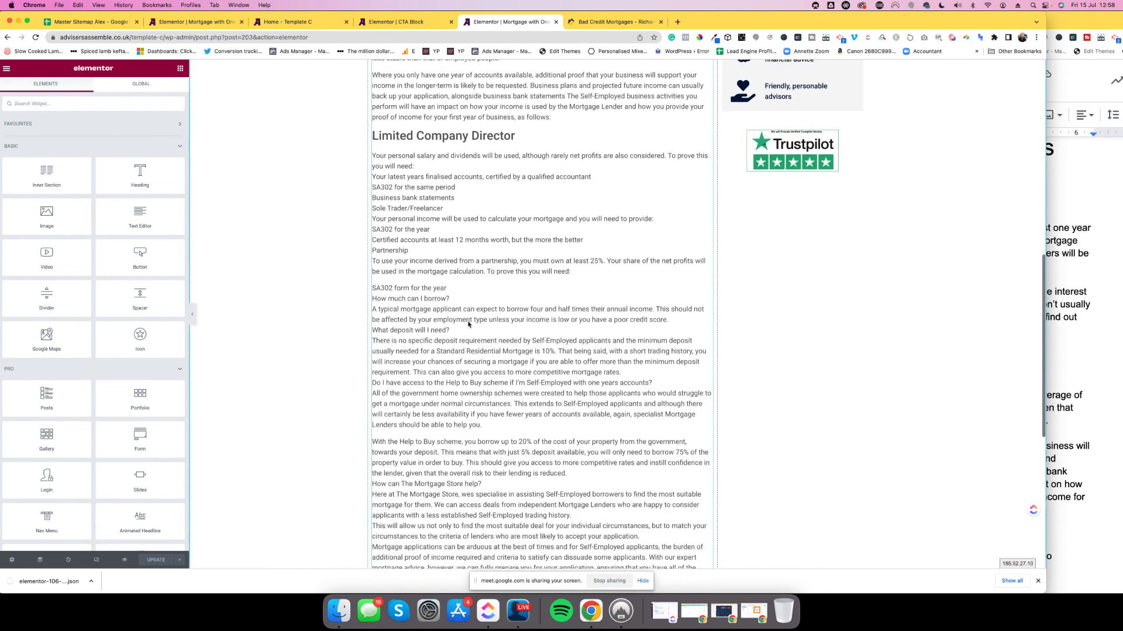
pyautogui.click(463, 321)
pyautogui.click(159, 140)
pyautogui.scroll(-5, 119, 258)
pyautogui.scroll(-8, 119, 257)
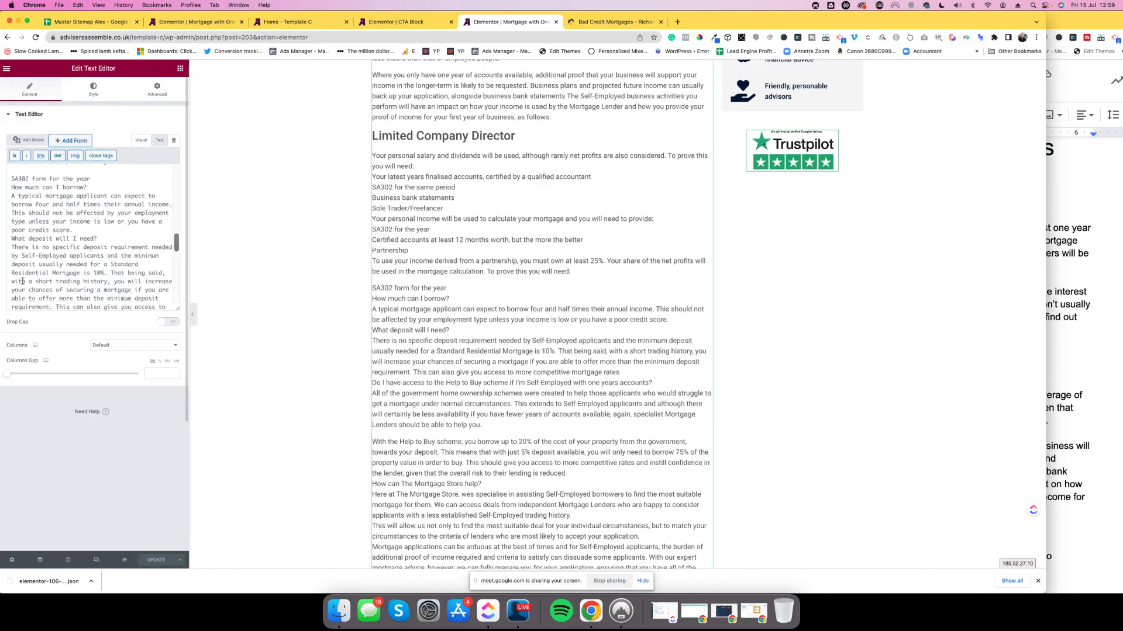
pyautogui.scroll(-10, 27, 278)
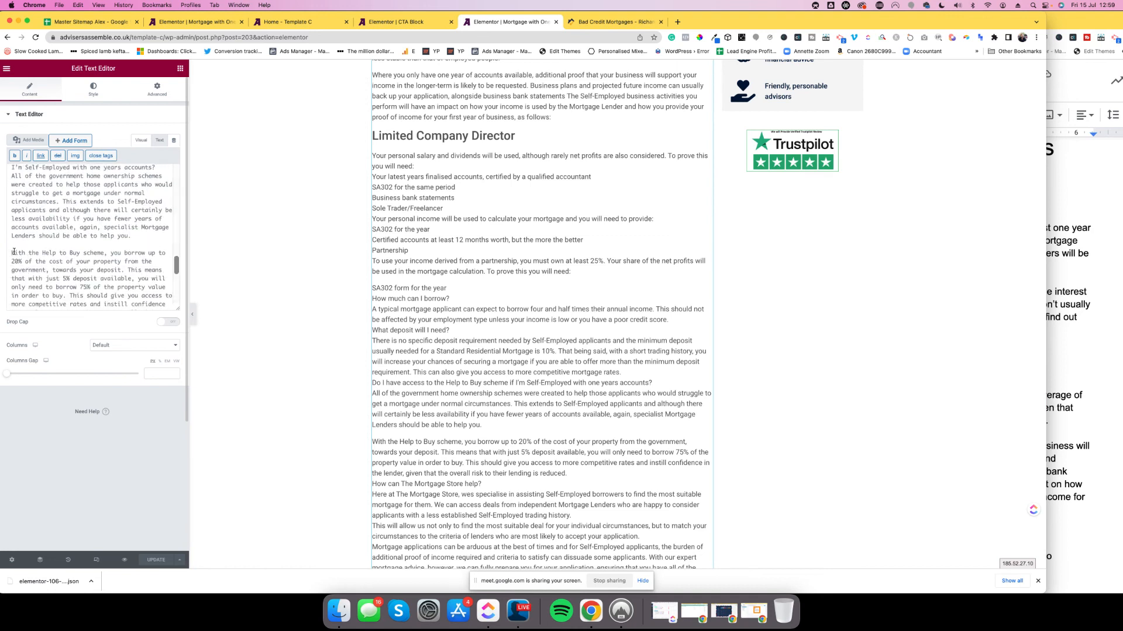
pyautogui.press('super+a')
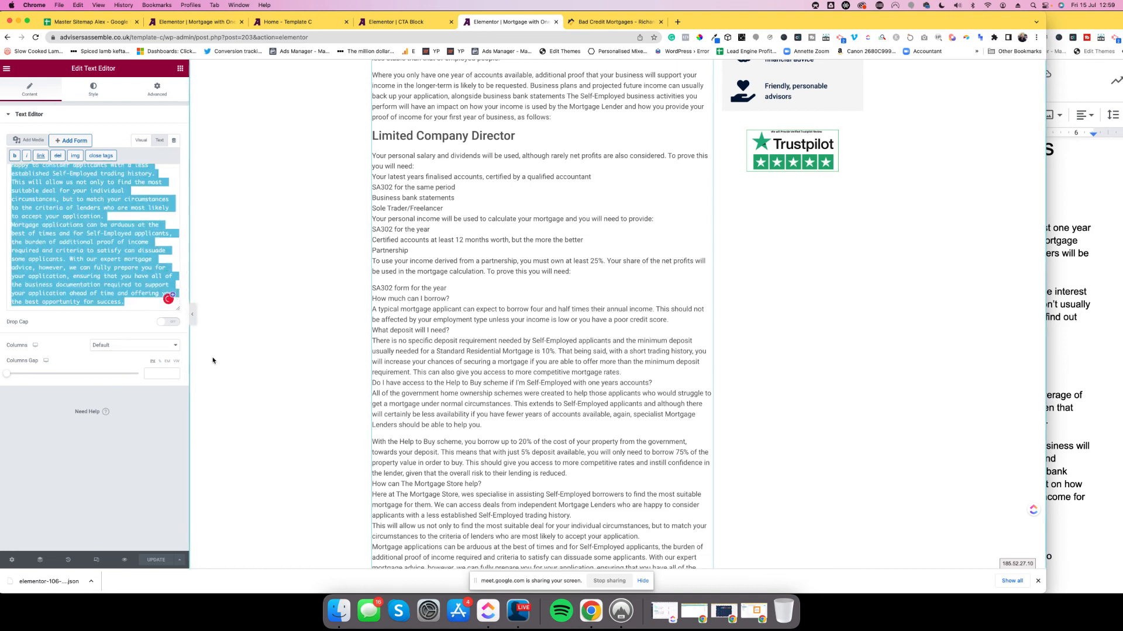
pyautogui.press('super+v')
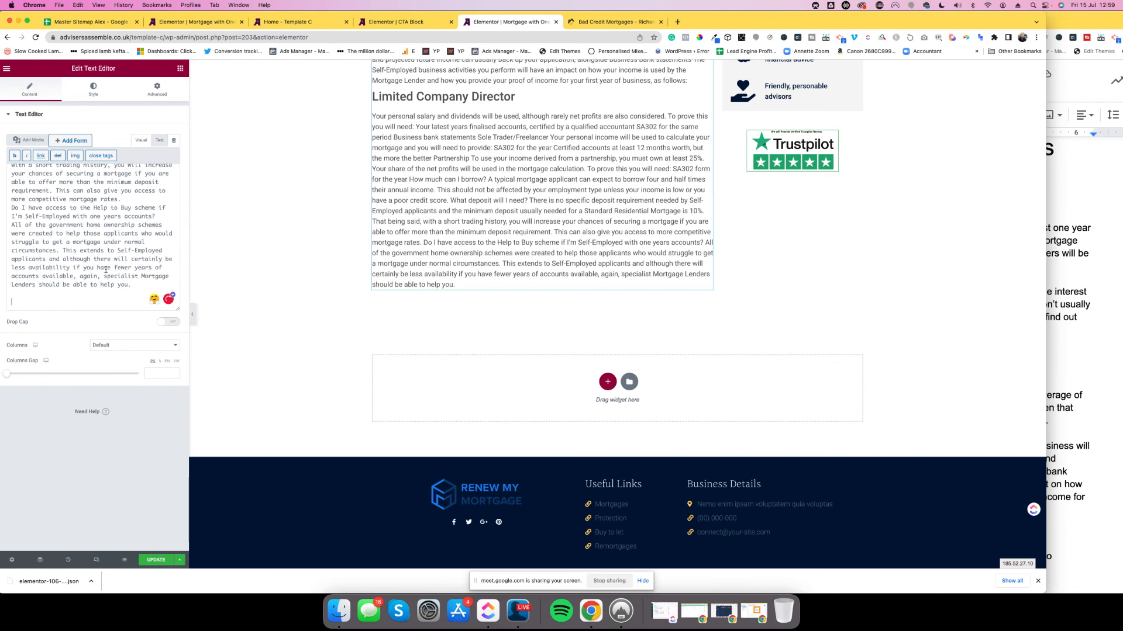
pyautogui.press('BackSpace')
pyautogui.press('BackSpace')
pyautogui.click(150, 562)
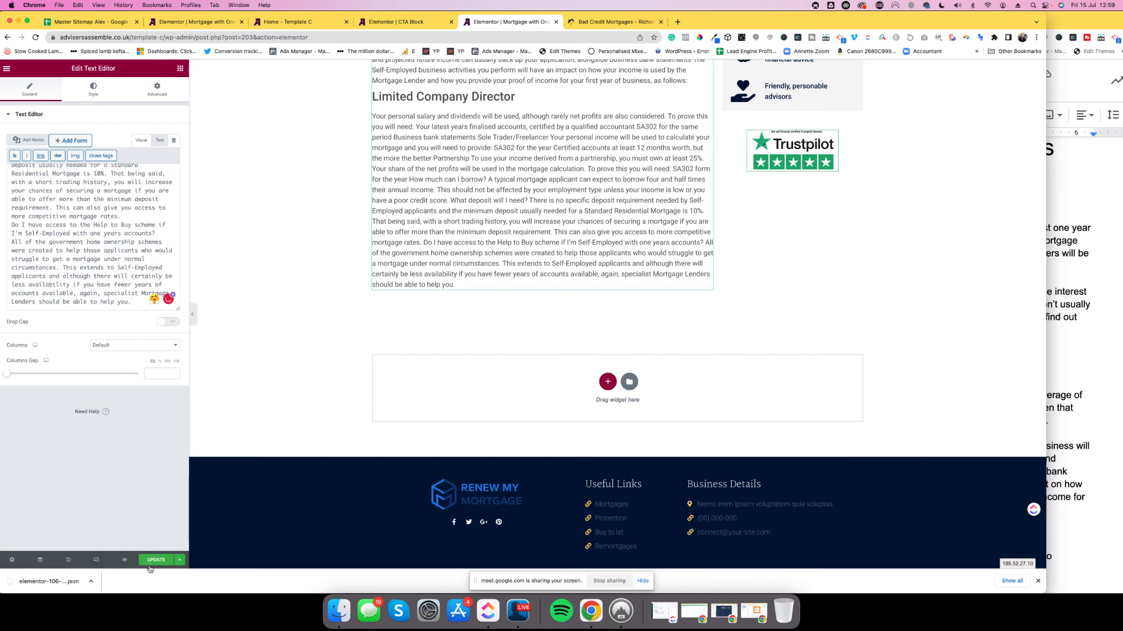
# - Add a text editor widget below the article and replace its placeholder with the cut text starting "With the Help to Buy scheme"
pyautogui.click(180, 68)
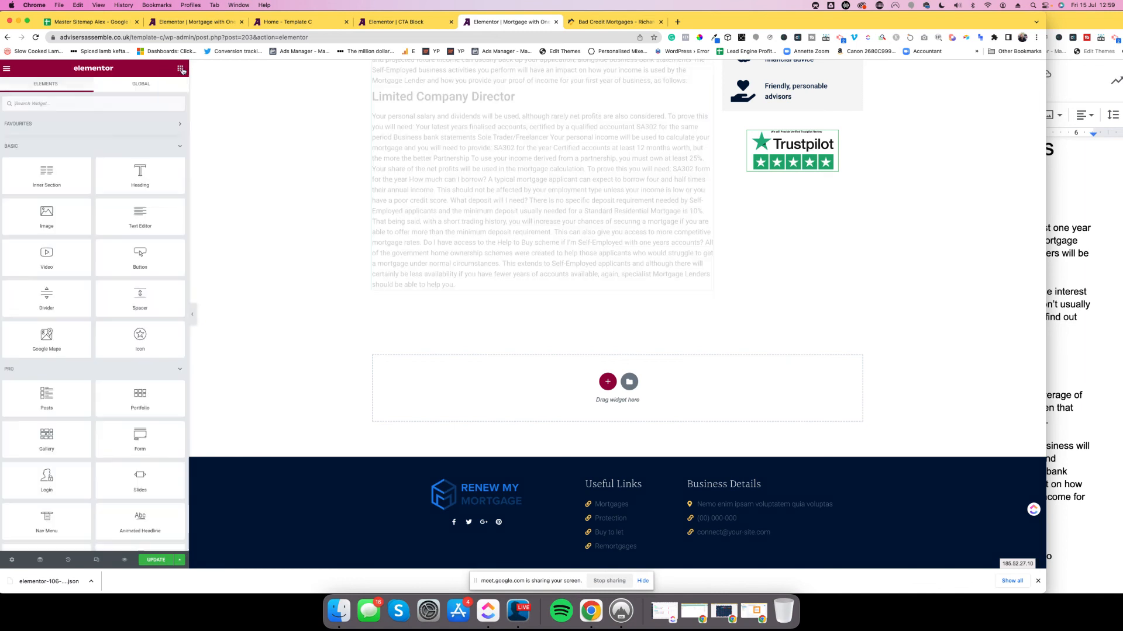
pyautogui.moveTo(127, 209); pyautogui.dragTo(483, 293)
pyautogui.click(160, 140)
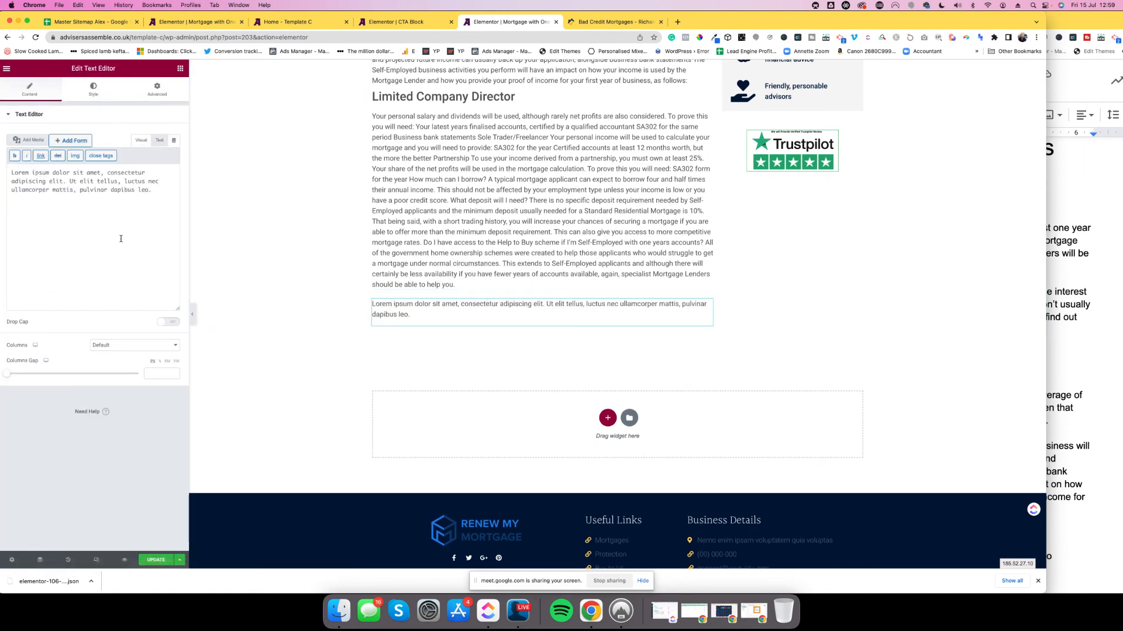
pyautogui.moveTo(151, 191); pyautogui.dragTo(2, 155)
pyautogui.write('With the Help to Buy scheme, you borrow up to 20% of the cost of your property from the government, towards your deposit. This means that with just 5% deposit available, you will only need to borrow 75% of the property value in order to buy. This should give you access to more competitive rates and instill confidence in the lender, given that the overall risk to their lending is reduced. How can The Mortgage Store help? Here at The Mortgage Store, wes specialise in assisting Self-Employed borrowers to find the most suitable mortgage for them. We can access deals from independent Mortgage Lenders who are happy to consider applicants with a less established Self-Employed trading history. This will allow us not only to find the most suitable deal for your individual circumstances, but to match your circumstances to the criteria of lenders who are most likely to accept your application. Mortgage applications can be arduous at the best of times and for Self-Employed applicants, the burden of additional proof of income required and criteria to satisfy can dissuade some applicants. With our expert mortgage advice, however, we can fully prepare you for your application, ensuring that you have all of the business documentation required to support your application ahead of time and offering you the best opportunity for success.')
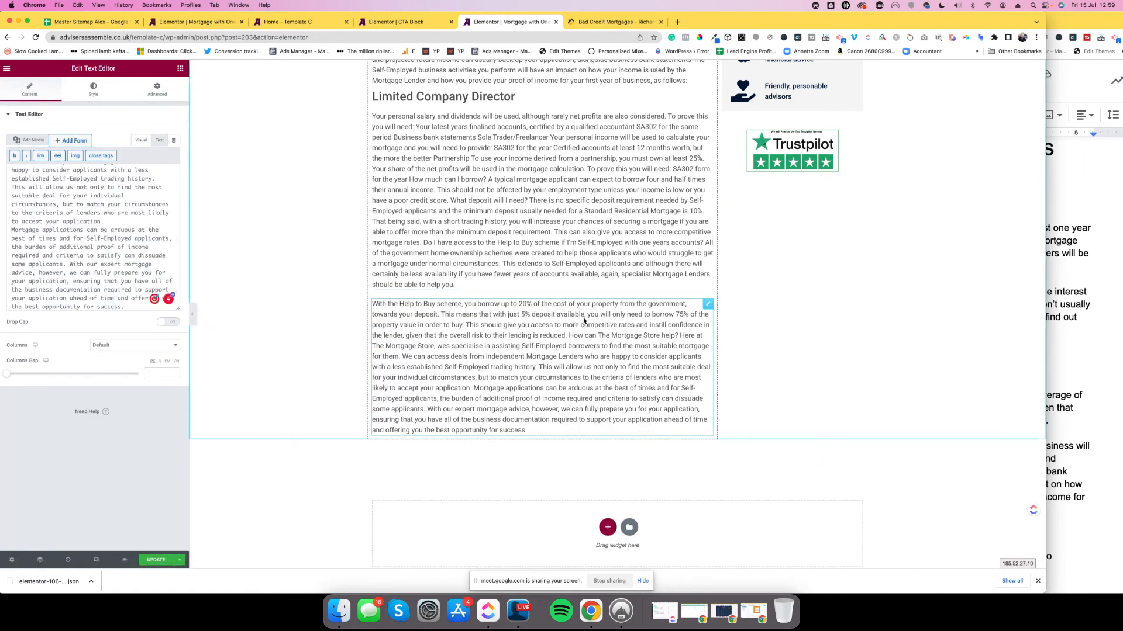
# - Insert a Template widget between the two article text blocks and assign the CTA Block template to it
pyautogui.click(181, 70)
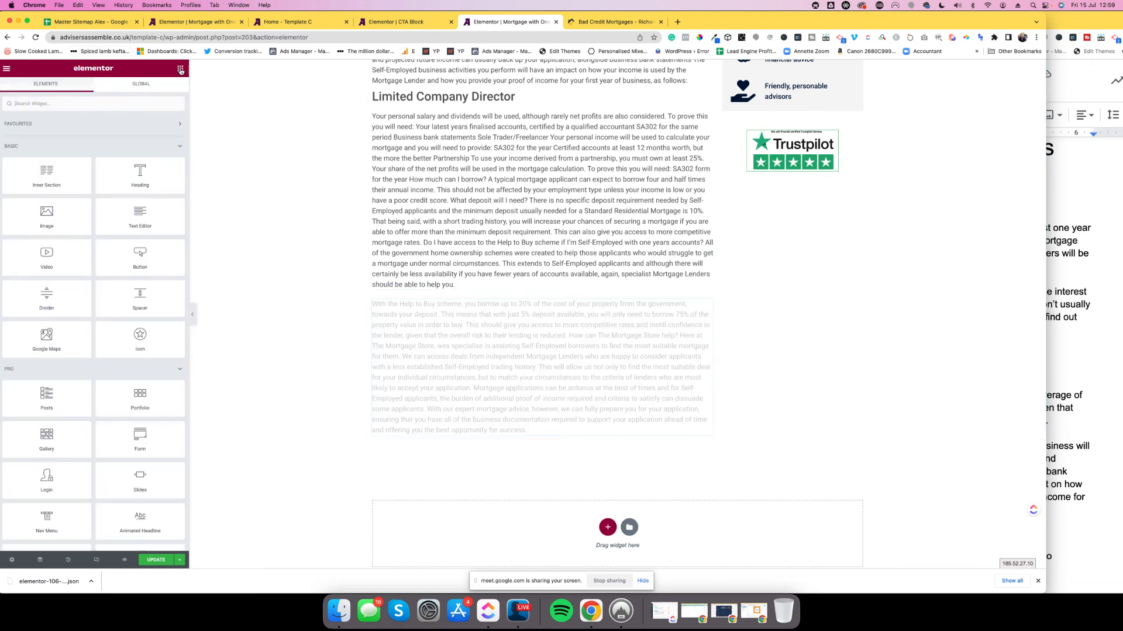
pyautogui.click(94, 108)
pyautogui.write('te')
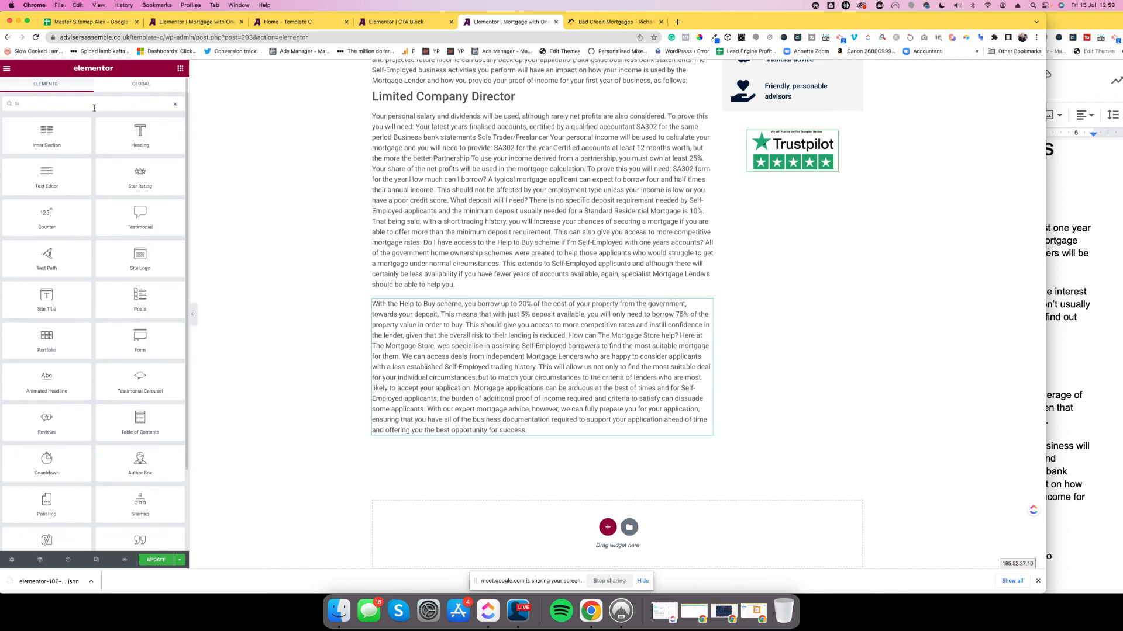
pyautogui.write('m')
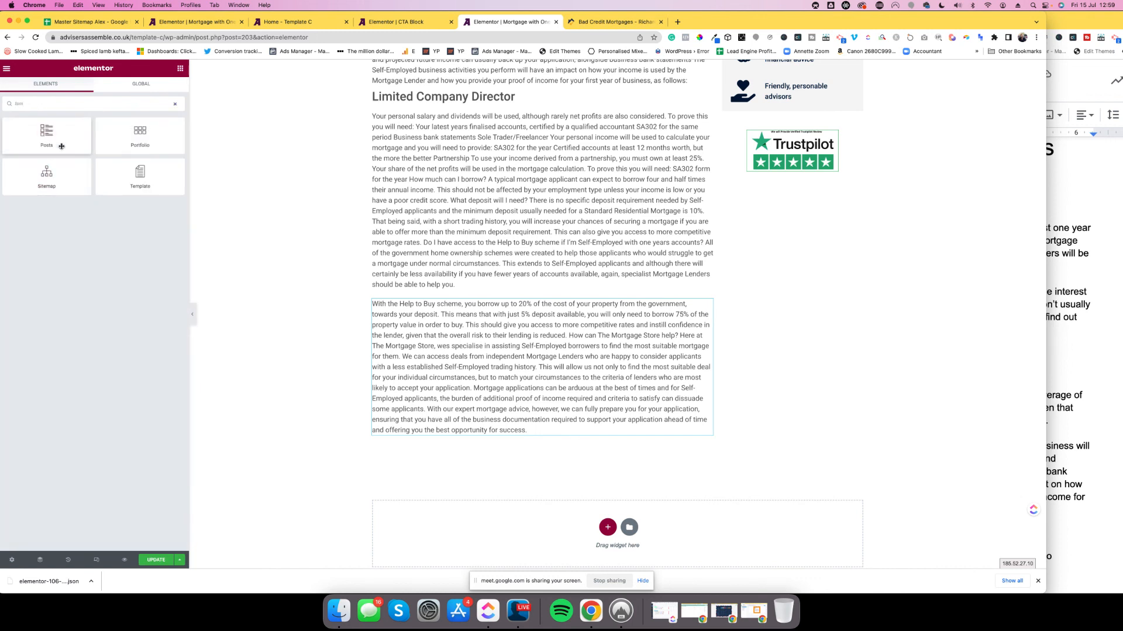
pyautogui.moveTo(146, 184); pyautogui.dragTo(443, 295)
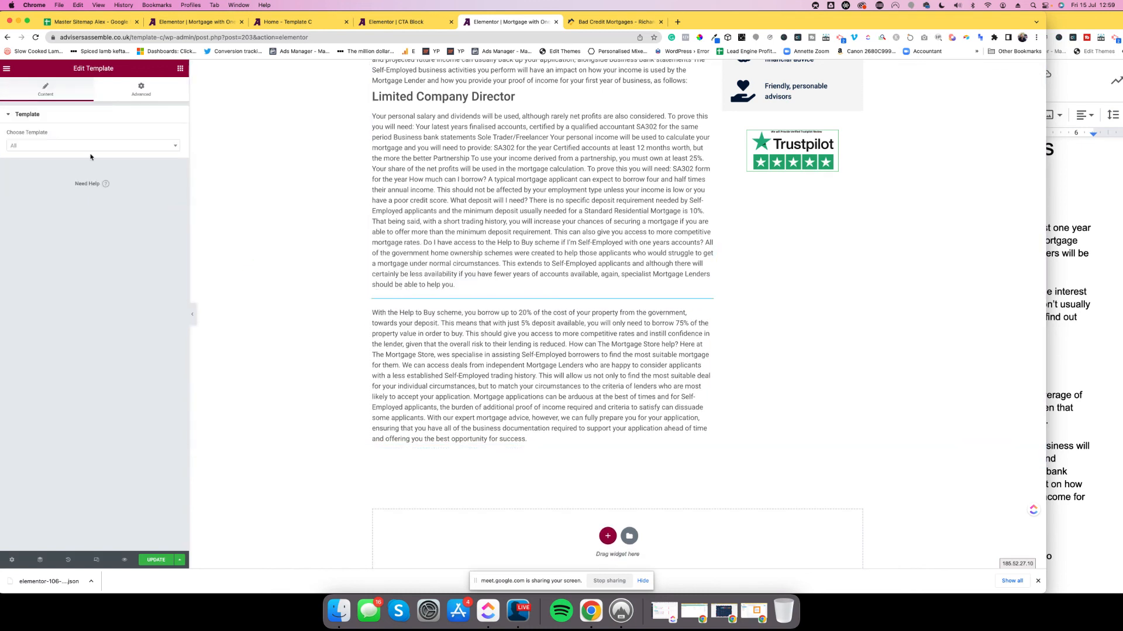
pyautogui.click(44, 146)
pyautogui.write('cta')
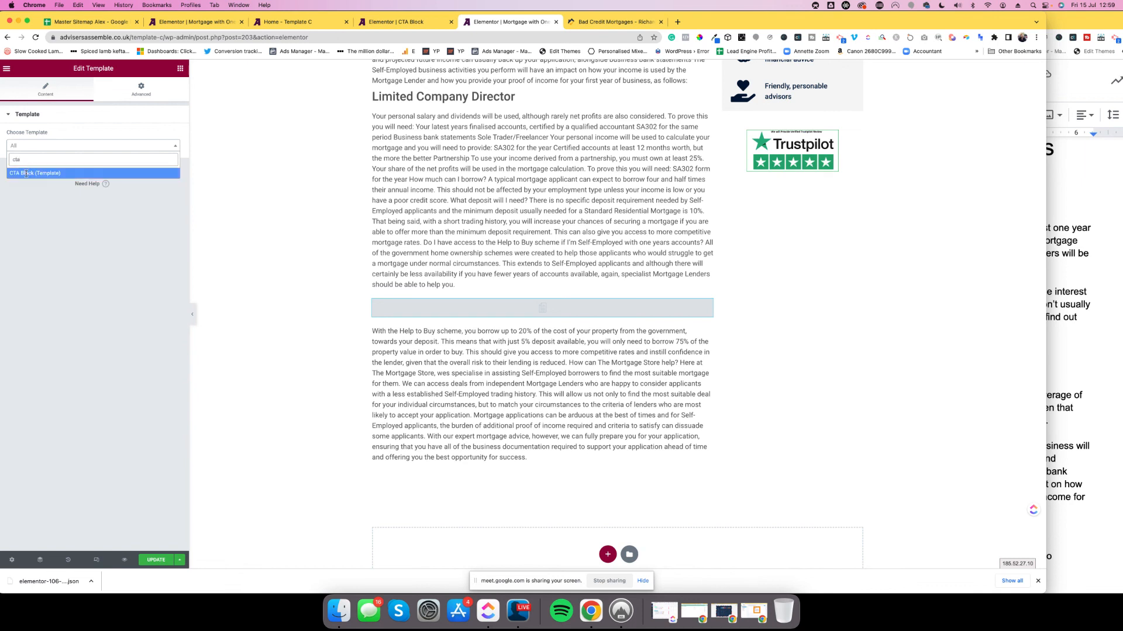
pyautogui.click(26, 174)
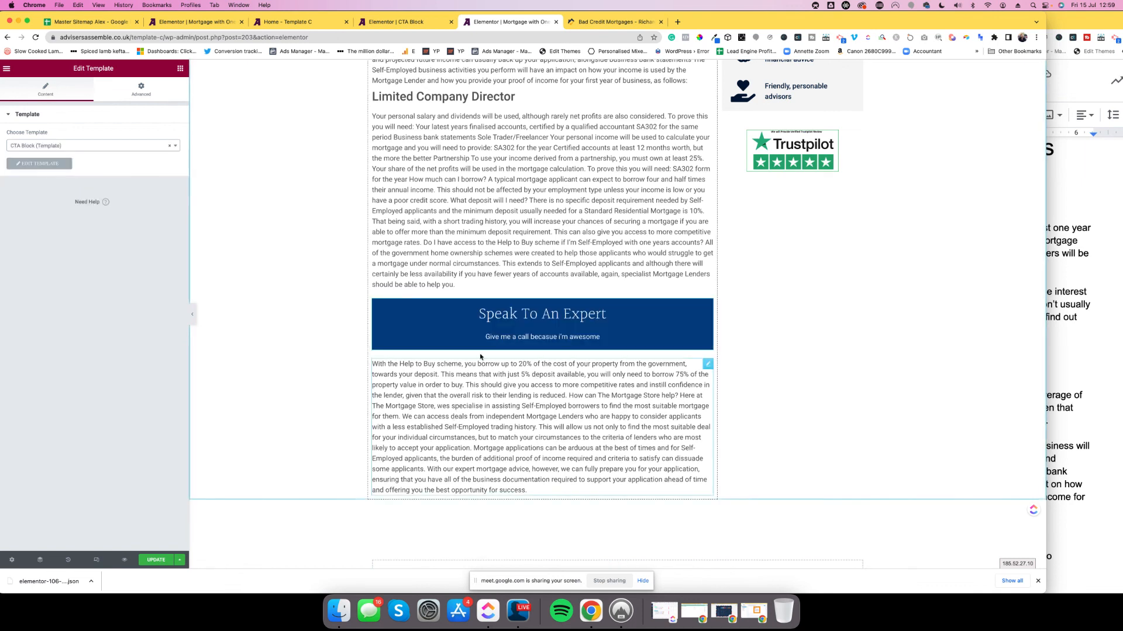
# - Review the page layout around the Speak To An Expert block, the surrounding article text and the sidebar
pyautogui.scroll(1, 460, 306)
pyautogui.scroll(2, 461, 306)
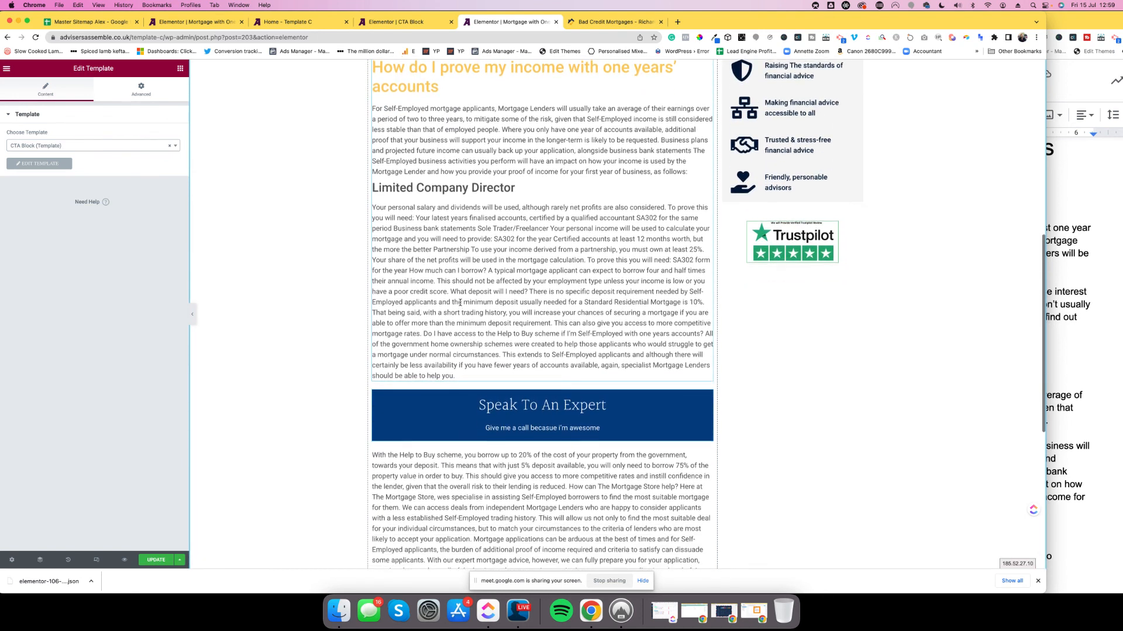
pyautogui.scroll(-1, 460, 302)
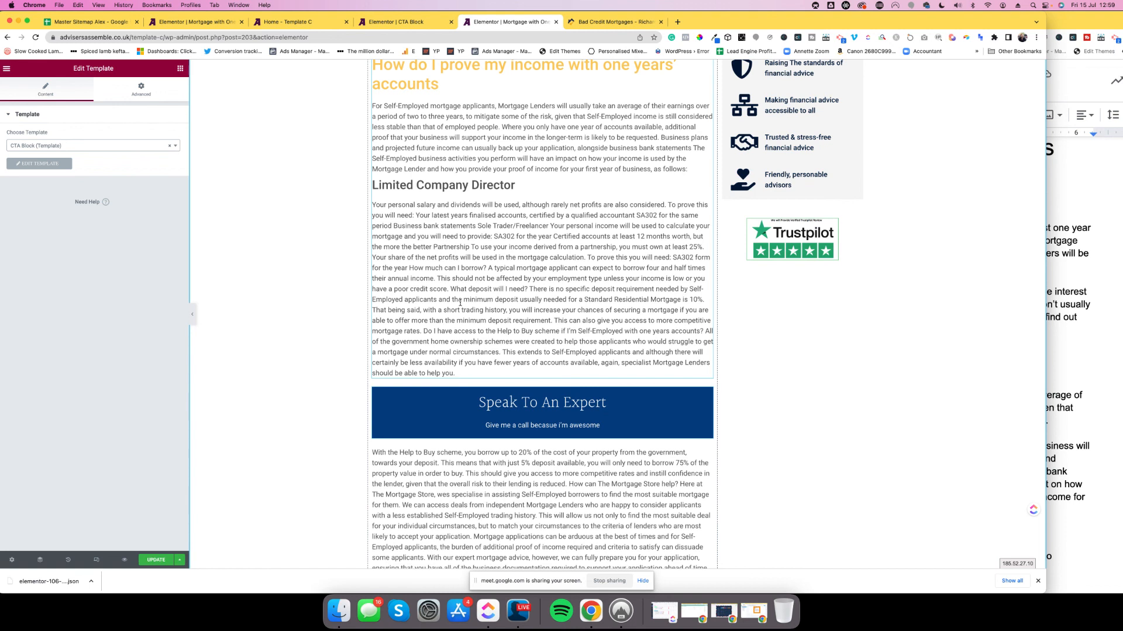
pyautogui.scroll(-2, 532, 419)
pyautogui.scroll(5, 531, 420)
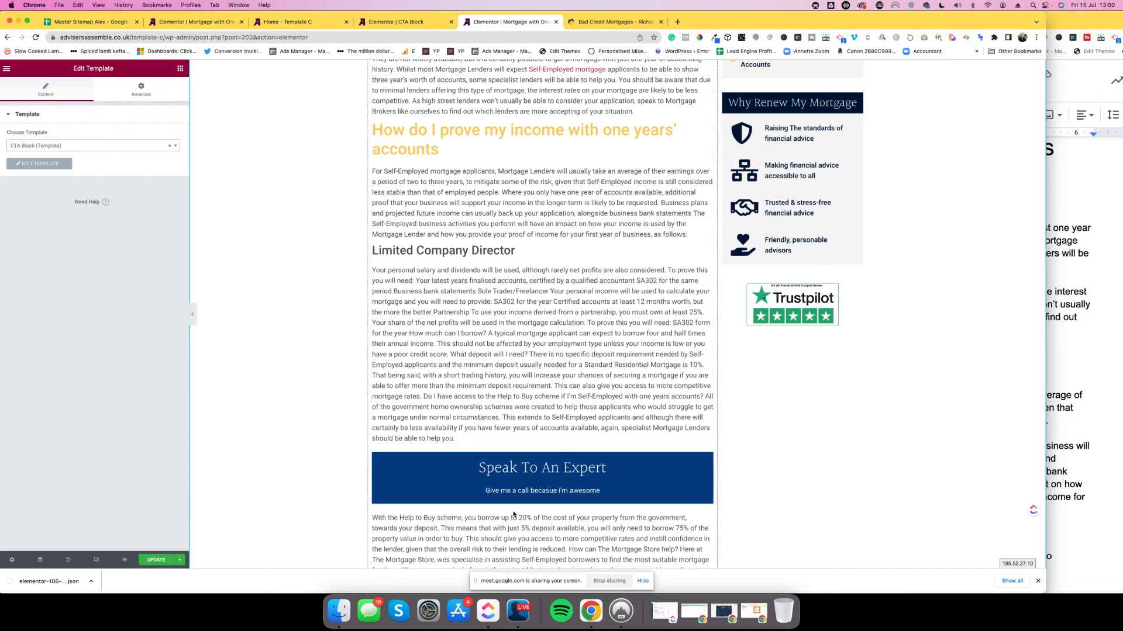
pyautogui.scroll(-2, 530, 485)
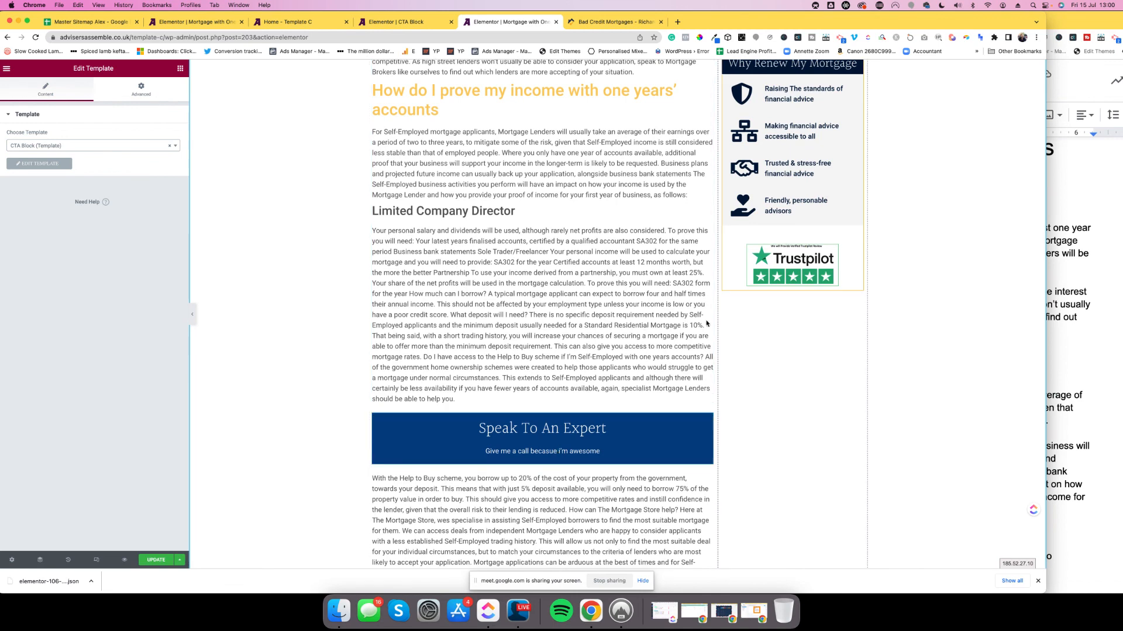
pyautogui.scroll(8, 564, 450)
pyautogui.scroll(-9, 564, 450)
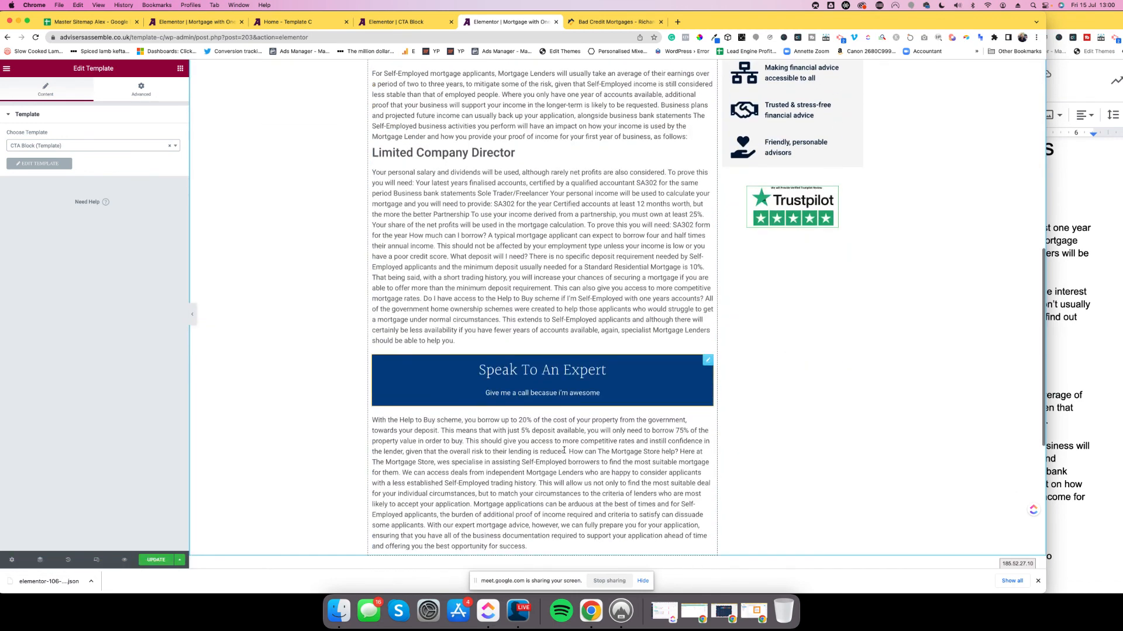